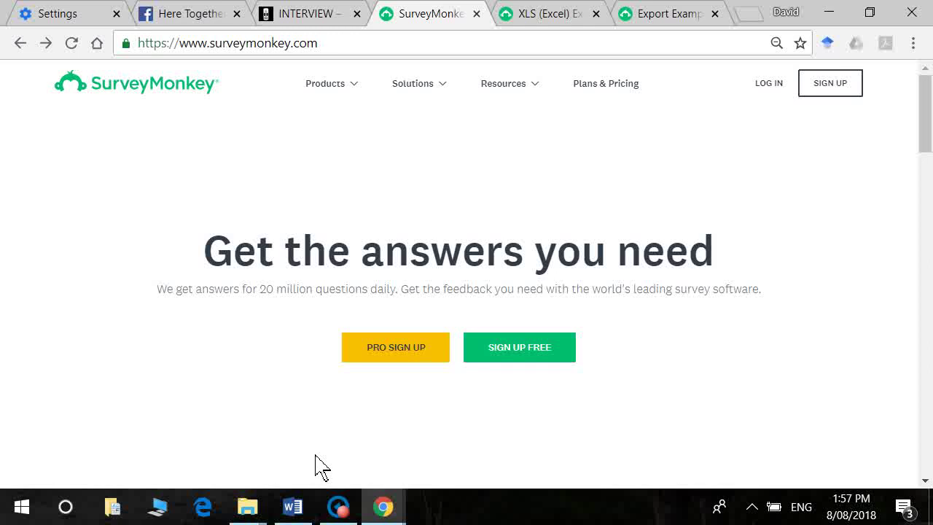
Step: Sign up, log in with the saved account credentials, and start creating a first survey
click(538, 364)
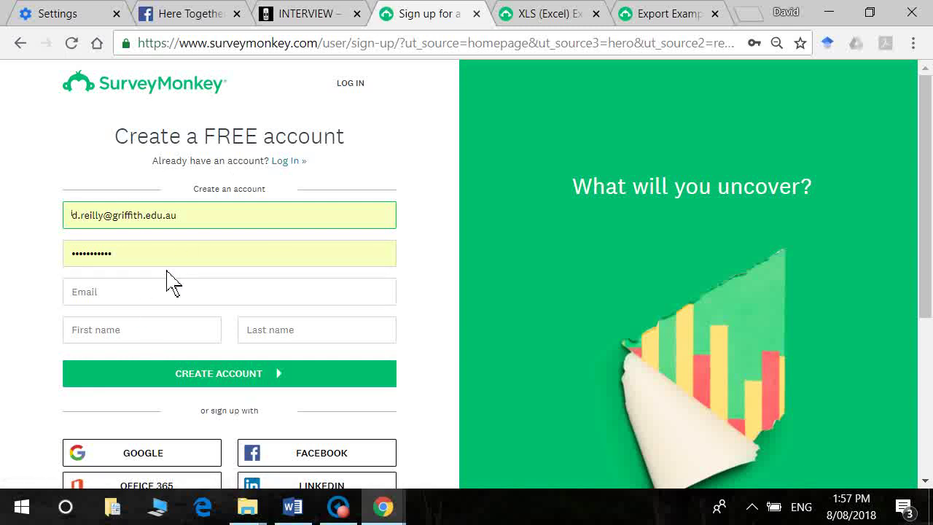
key(Down)
drag(928, 149, 929, 183)
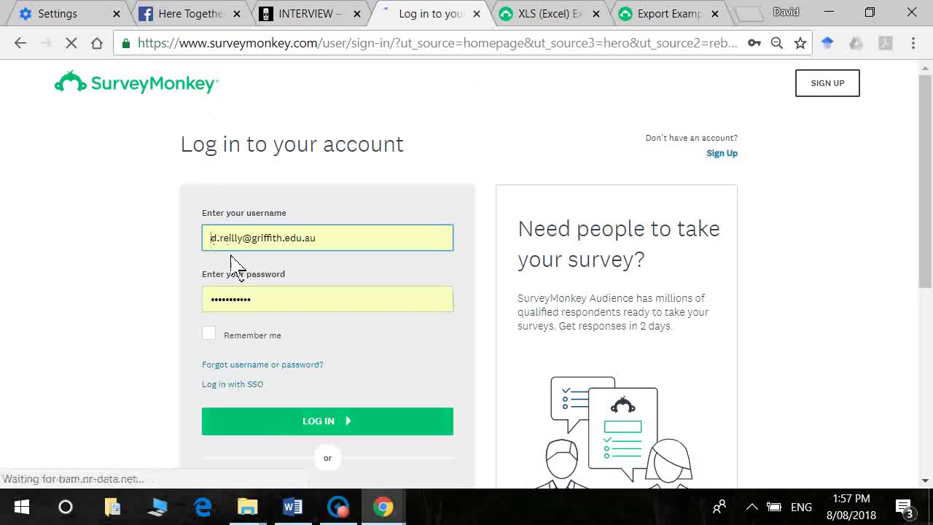
click(285, 422)
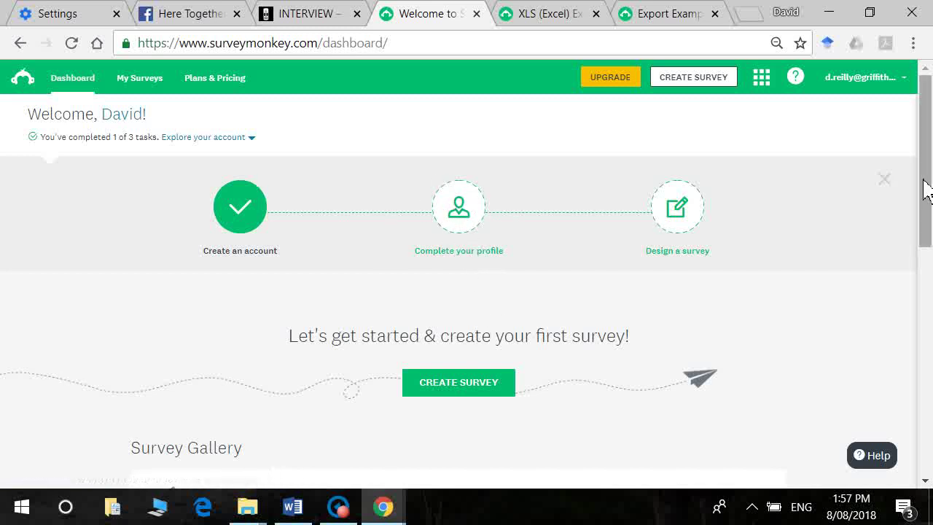
drag(926, 188, 931, 244)
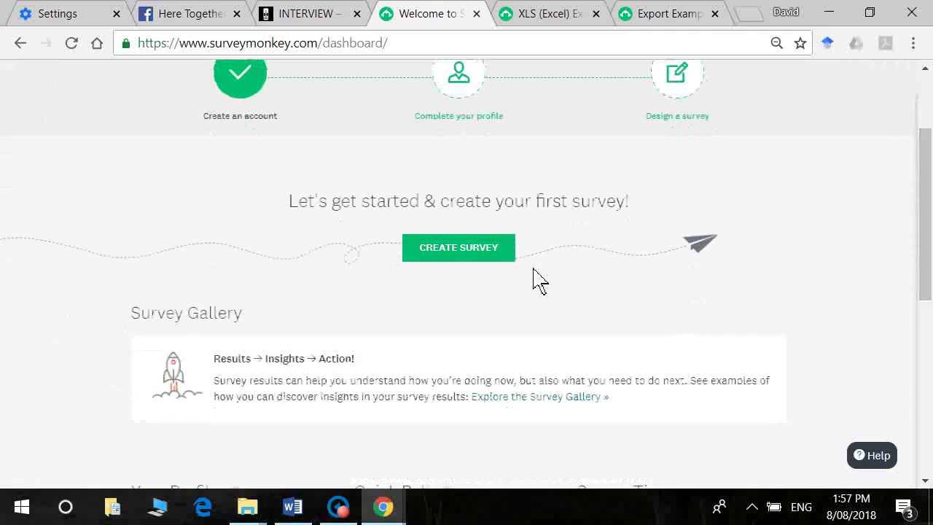
click(458, 249)
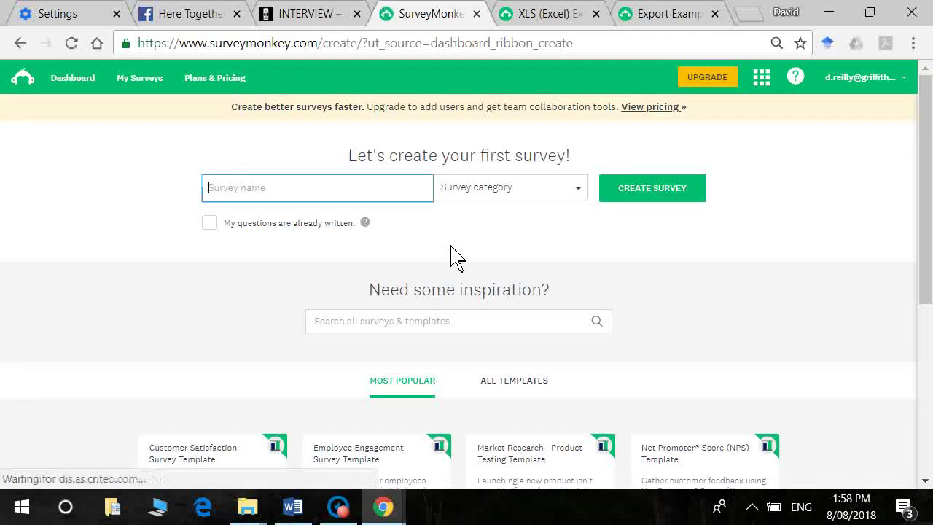
Step: Create a survey named 'Reilly Personality Scale' with no category, marked as already-written questions
mouse_move(297, 514)
click(308, 464)
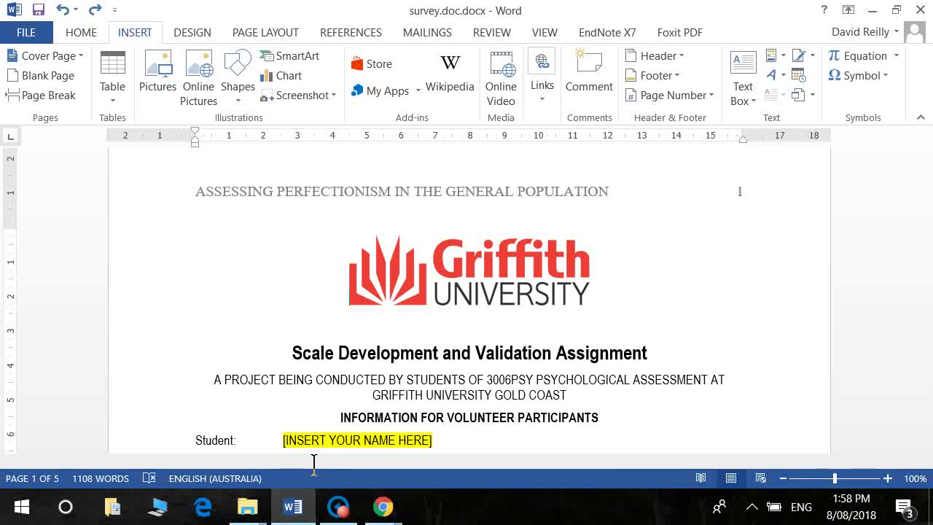
key(alt+Tab)
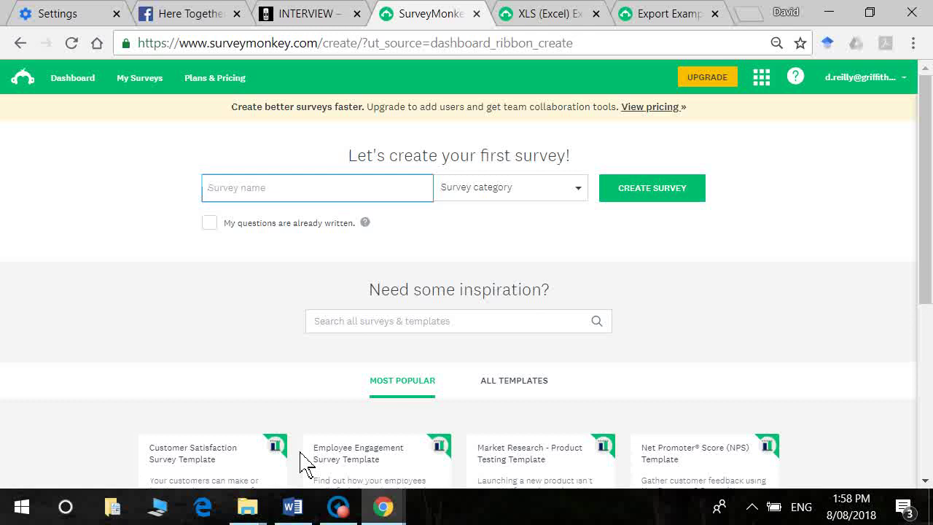
text(Reilly Personality Scale)
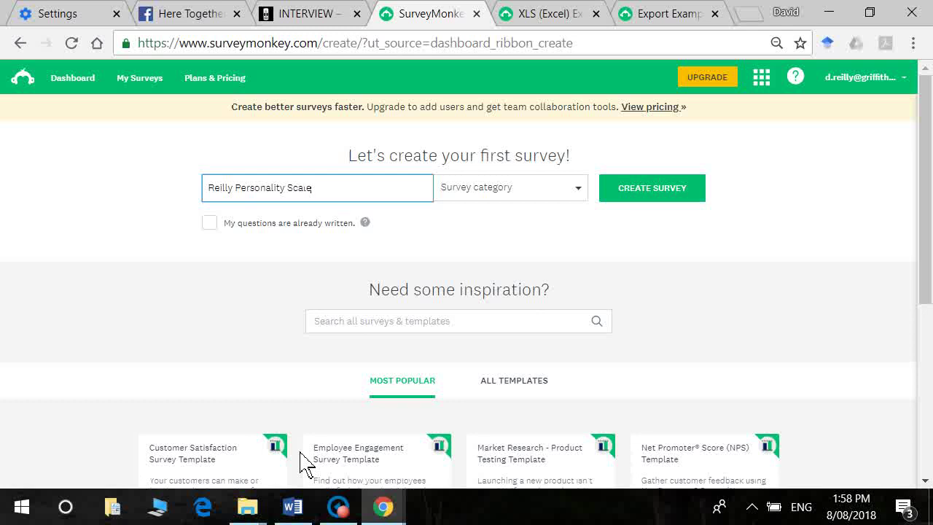
click(580, 192)
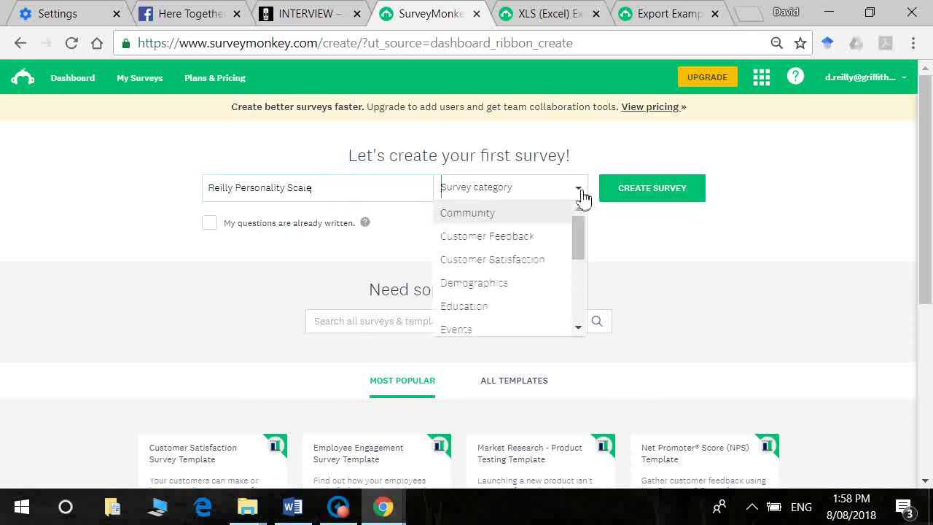
click(581, 195)
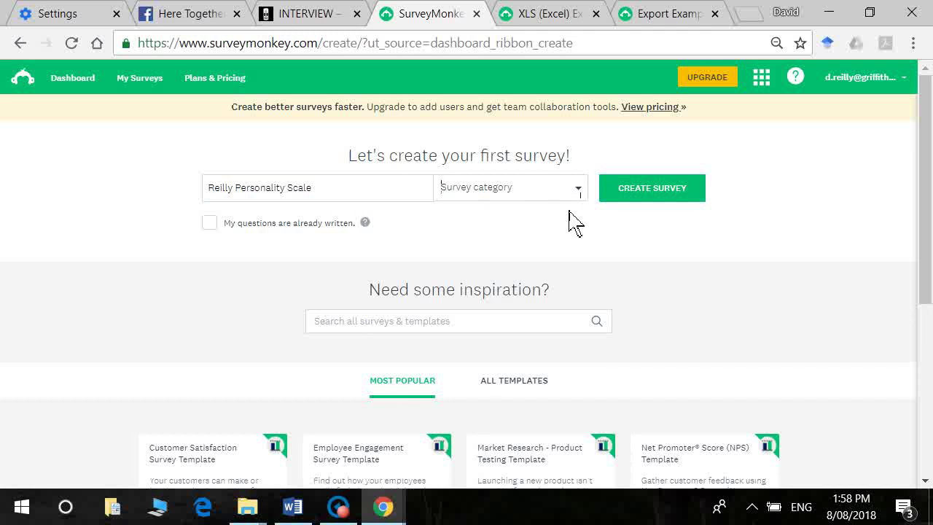
click(210, 233)
click(674, 197)
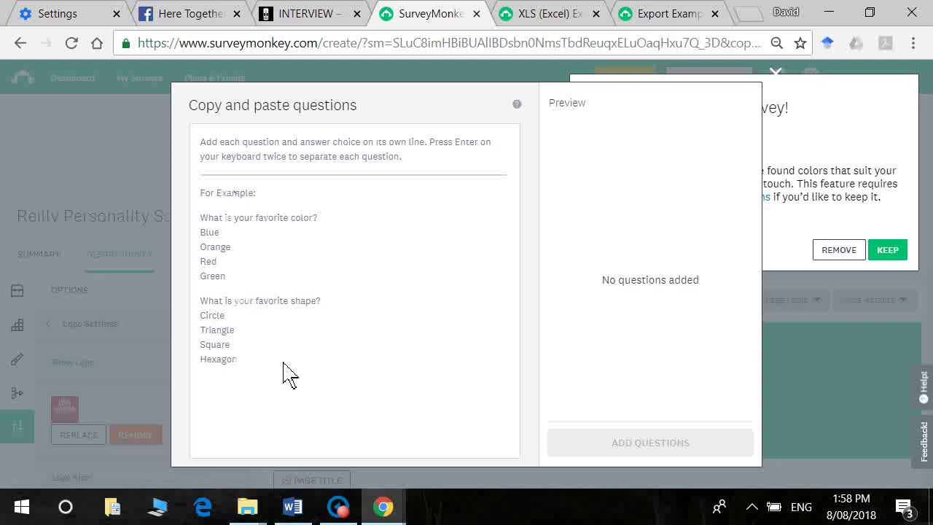
Step: Close the Copy and paste questions box without adding any questions
click(254, 324)
key(Escape)
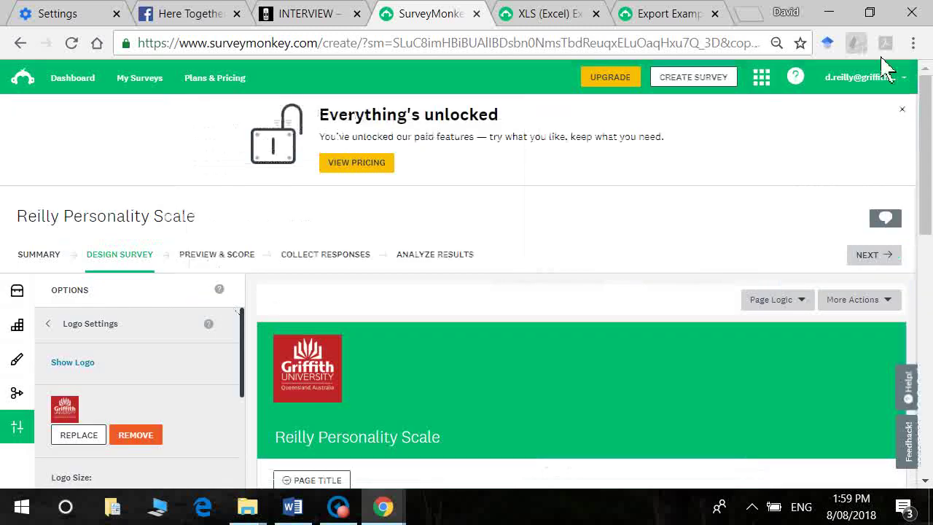
scroll(911, 109, down, 1)
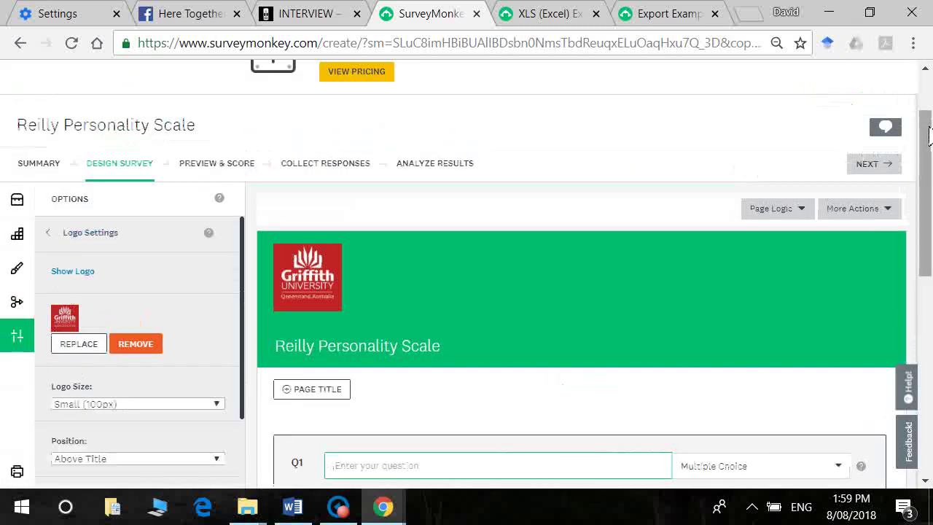
scroll(926, 120, up, 1)
drag(926, 109, 926, 130)
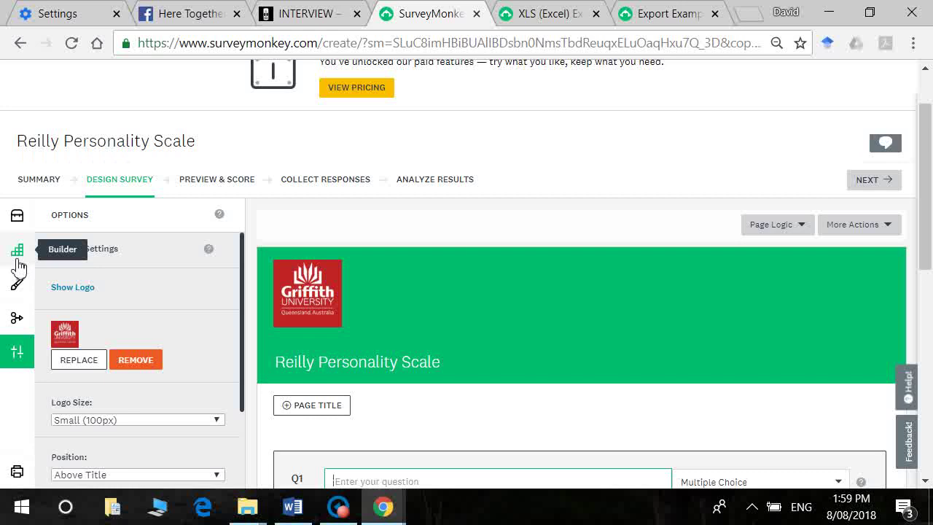
Step: Show the Builder's question types and scroll through the list
click(18, 263)
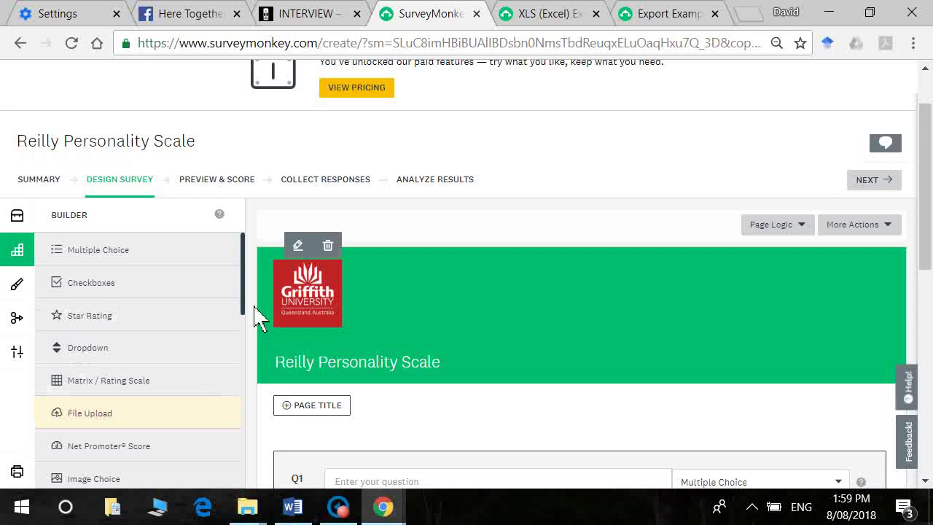
drag(245, 306, 252, 285)
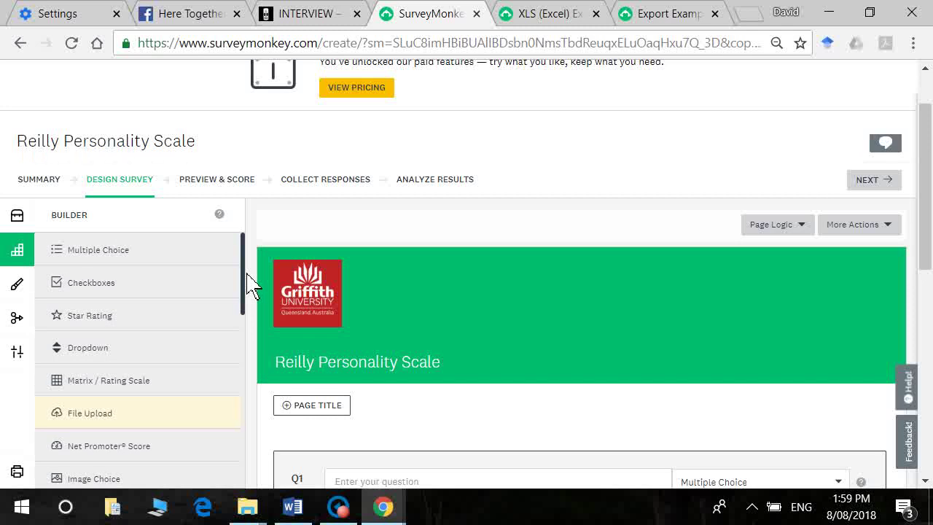
drag(251, 286, 250, 334)
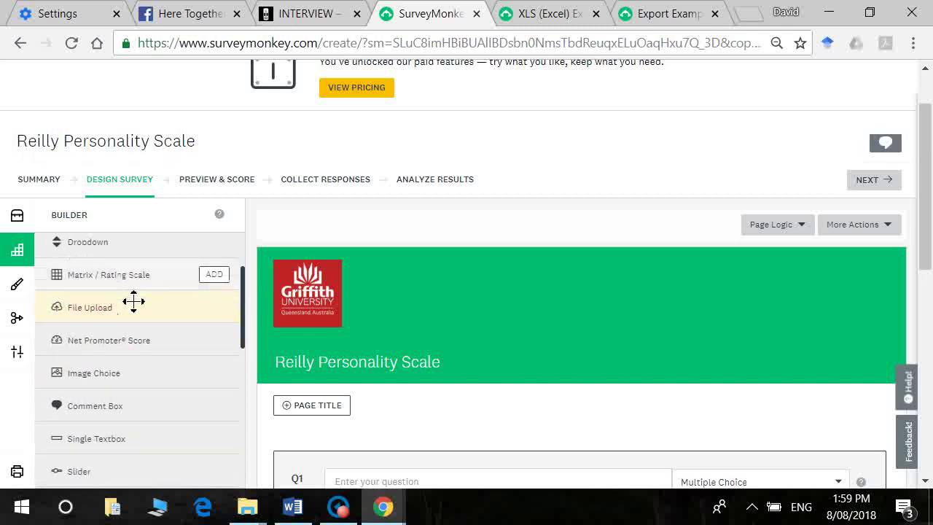
mouse_move(138, 296)
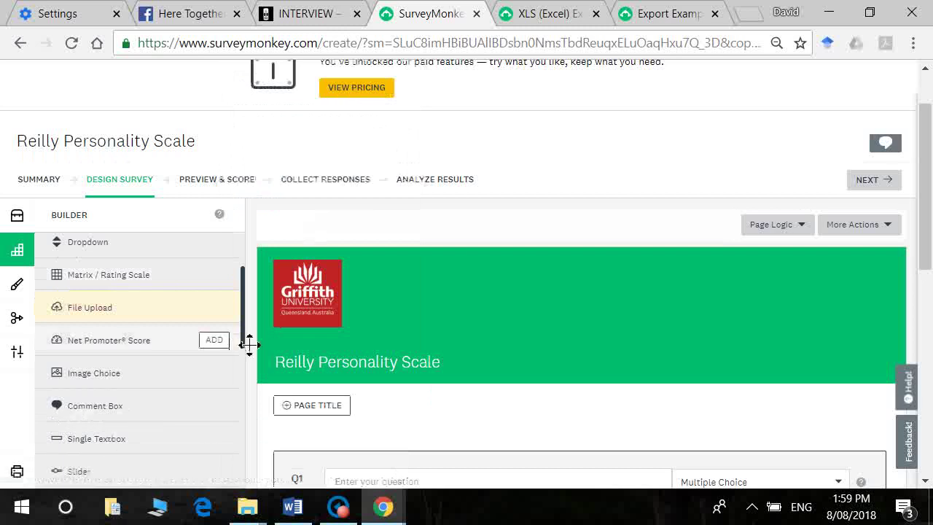
drag(246, 332, 260, 401)
Step: Replace the student name and e-mail placeholders in the Word information sheet
click(294, 509)
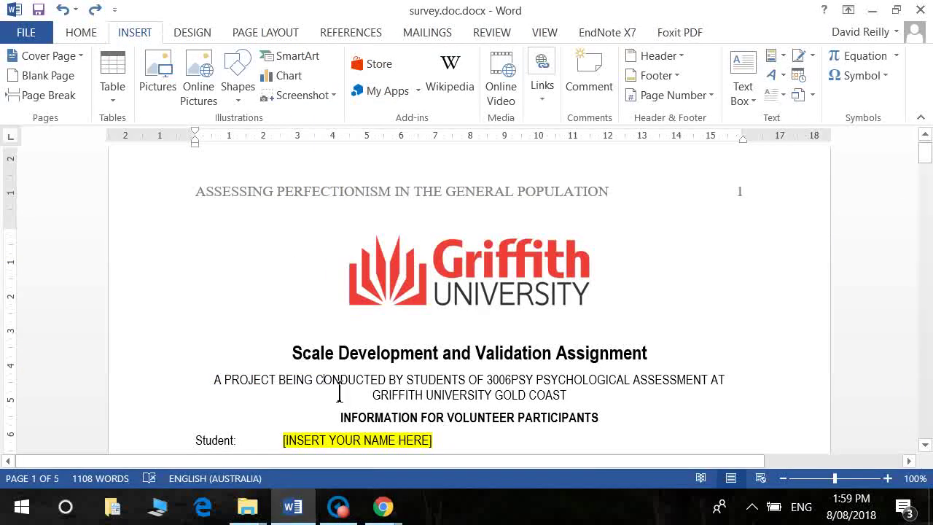
scroll(339, 394, down, 3)
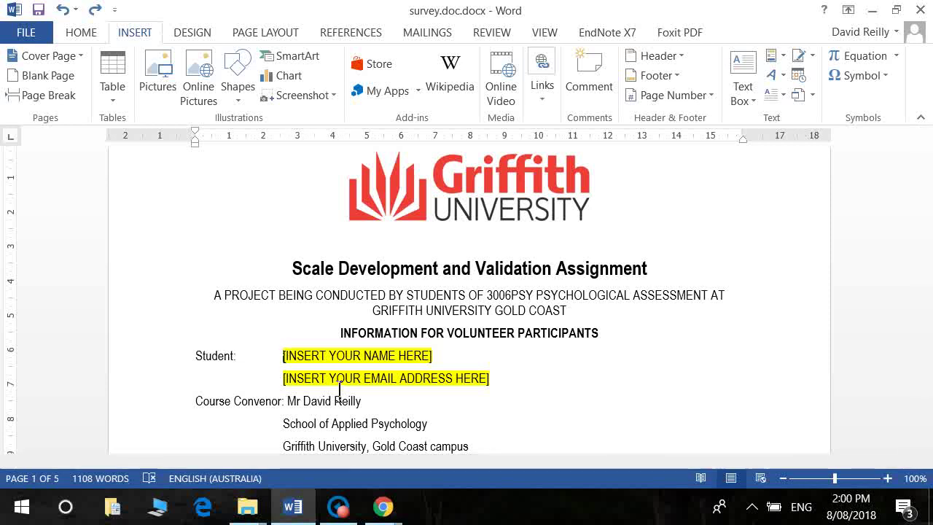
key(shift+End)
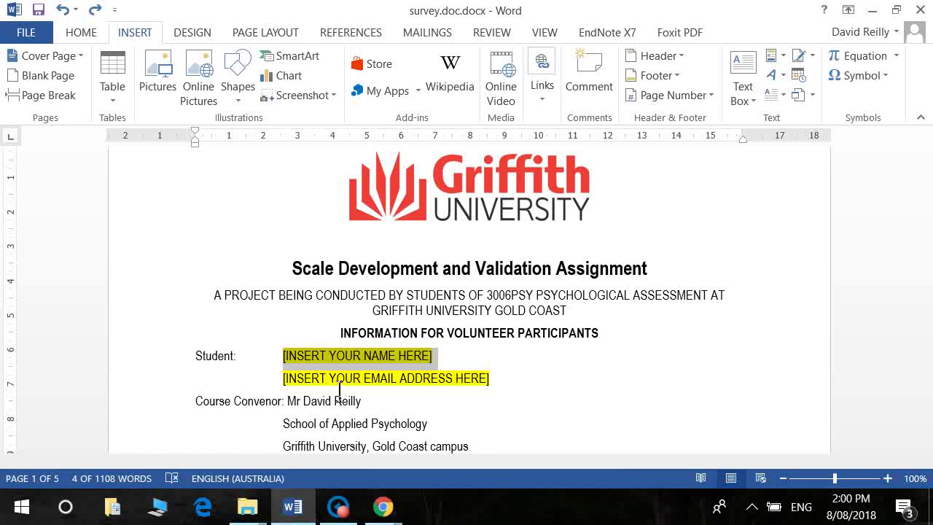
text(Jane Doe)
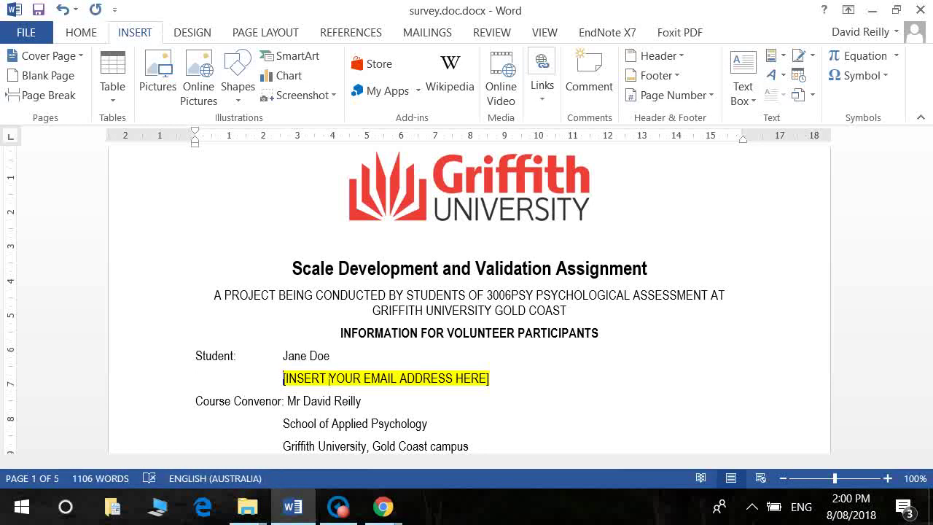
key(shift+End)
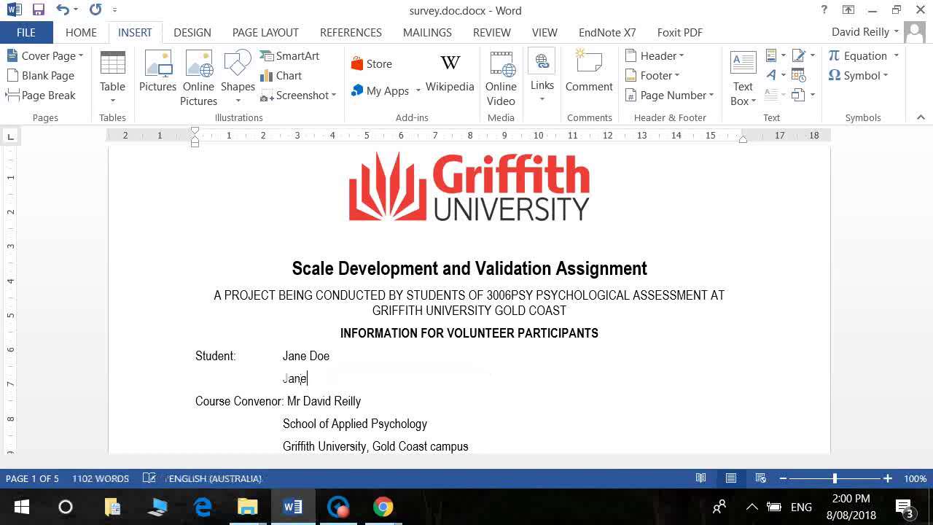
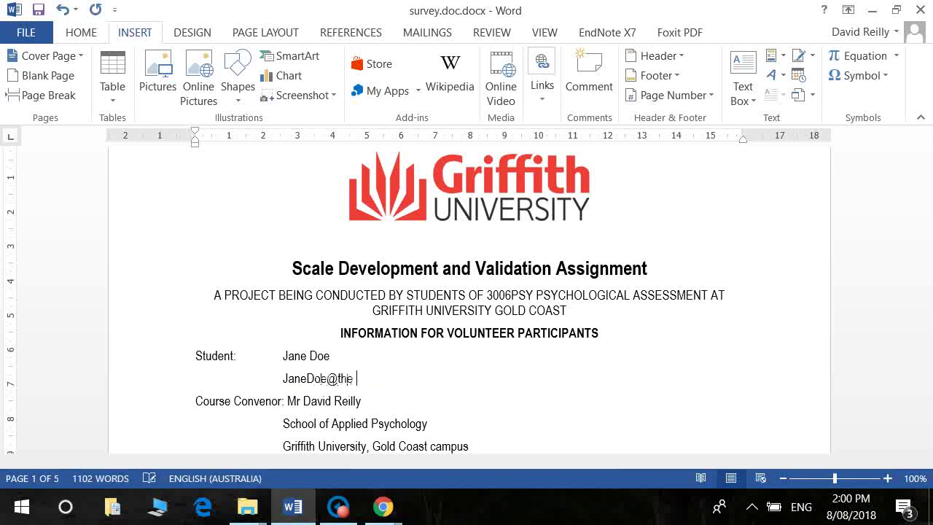
Step: Replace the highlighted time-estimate note with '5-10 minutes.'
scroll(387, 446, down, 4)
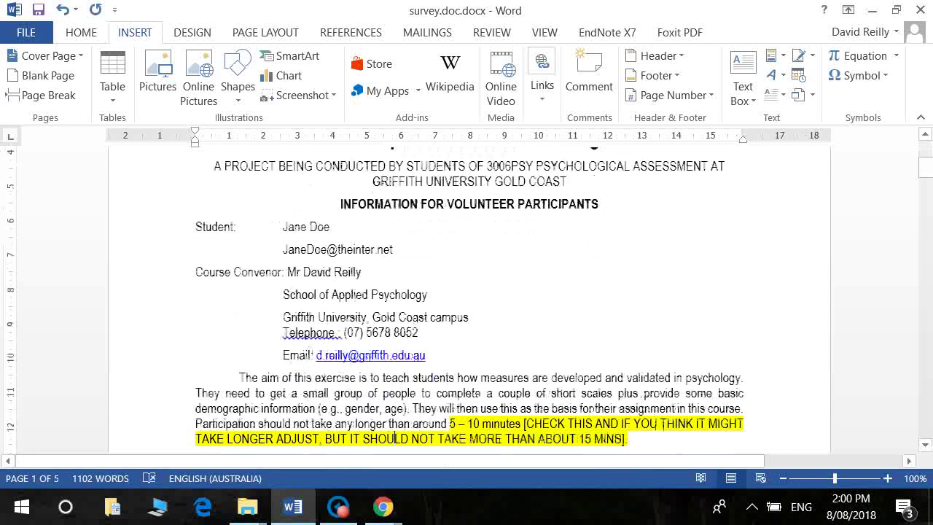
scroll(387, 446, down, 1)
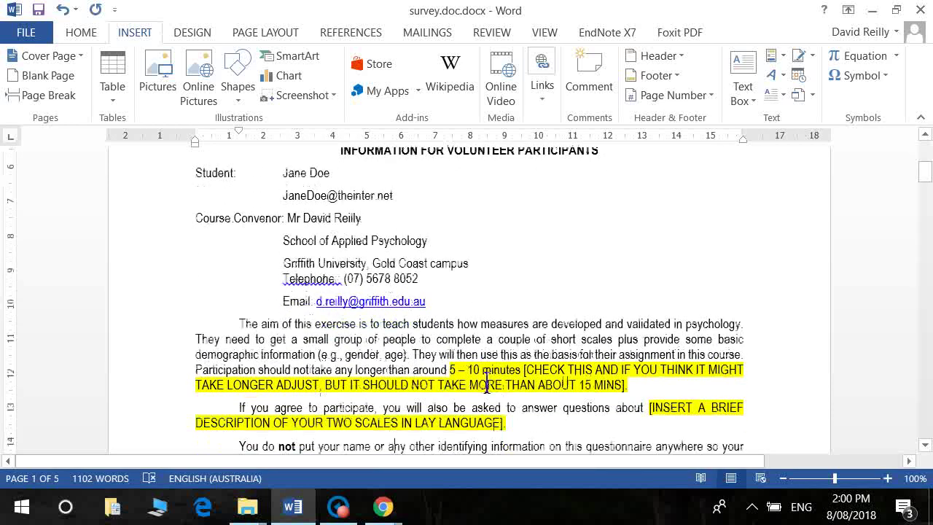
drag(464, 387, 627, 388)
text(5-10)
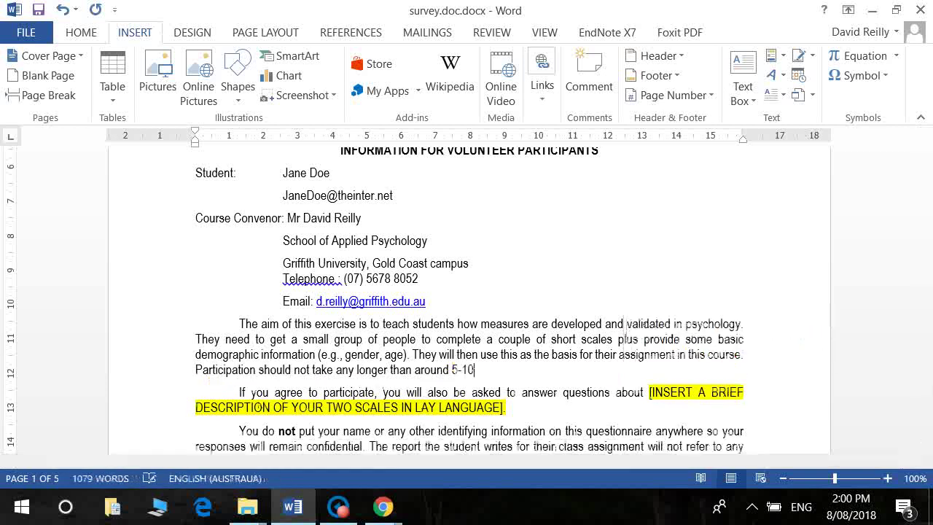
text( minutes)
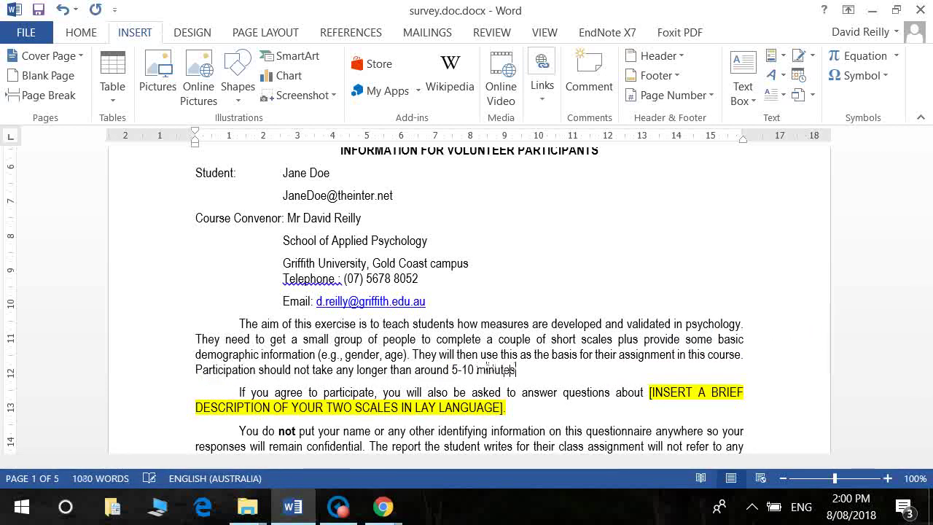
text(.)
click(517, 393)
Step: Replace the scale placeholder with 'your preferences for high standards and general tidiness/neatness'
drag(650, 392, 504, 409)
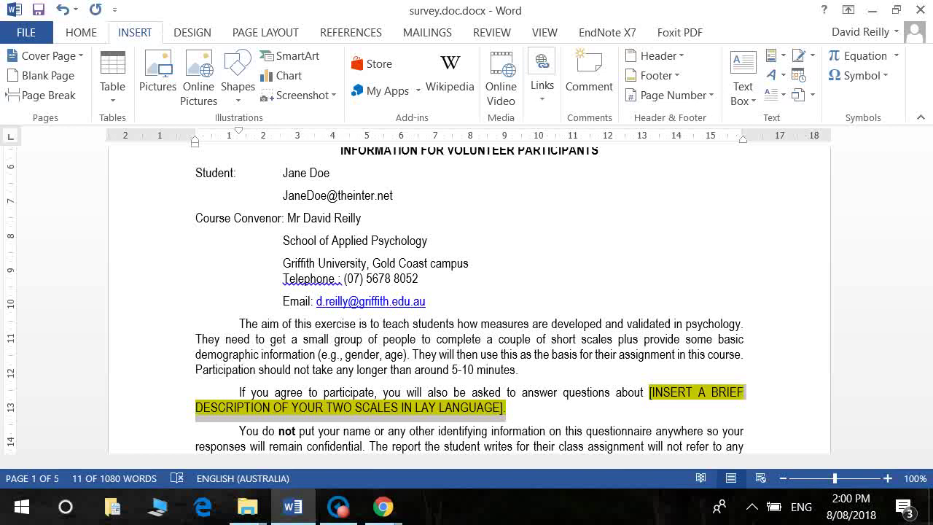
text(your pref)
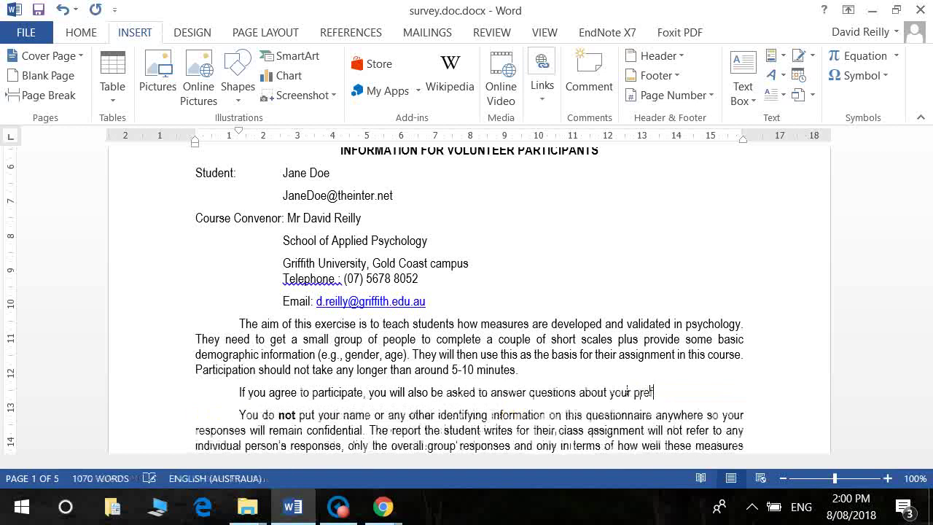
text(erences for high standards)
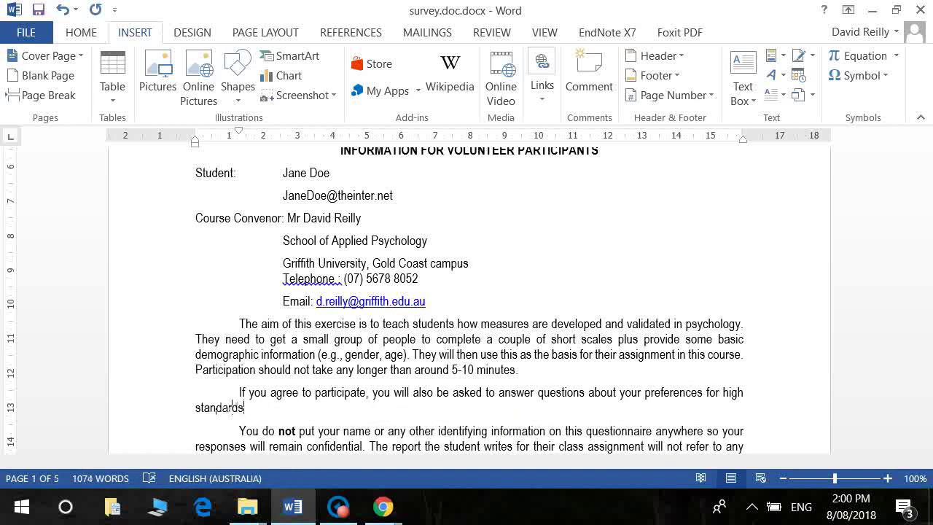
text(, )
text(gener)
key(BackSpace)
key(BackSpace)
key(BackSpace)
key(BackSpace)
key(BackSpace)
key(BackSpace)
key(BackSpace)
text(and general)
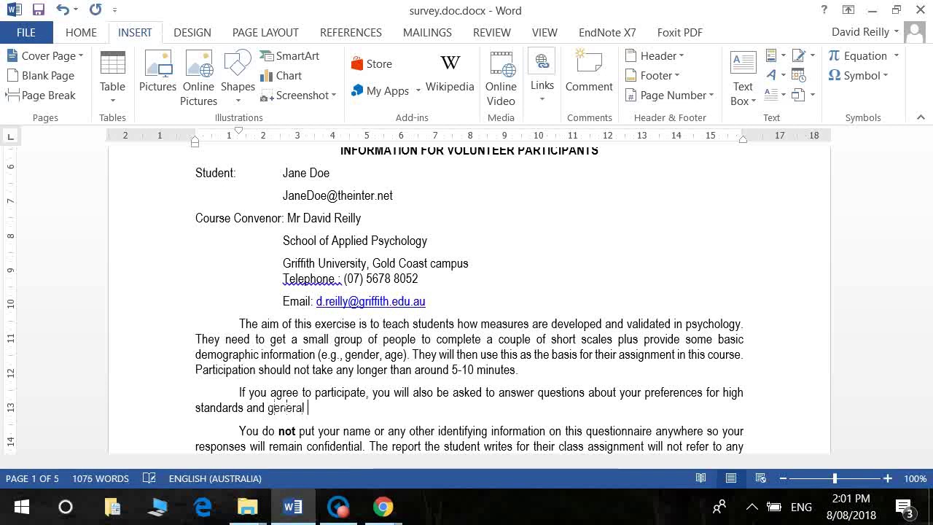
text( tidiness/neatness.)
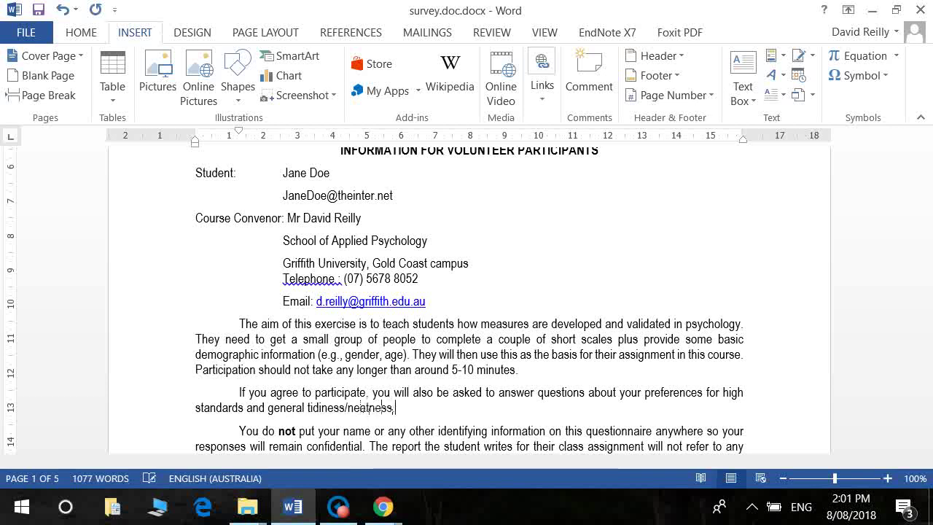
scroll(382, 407, down, 4)
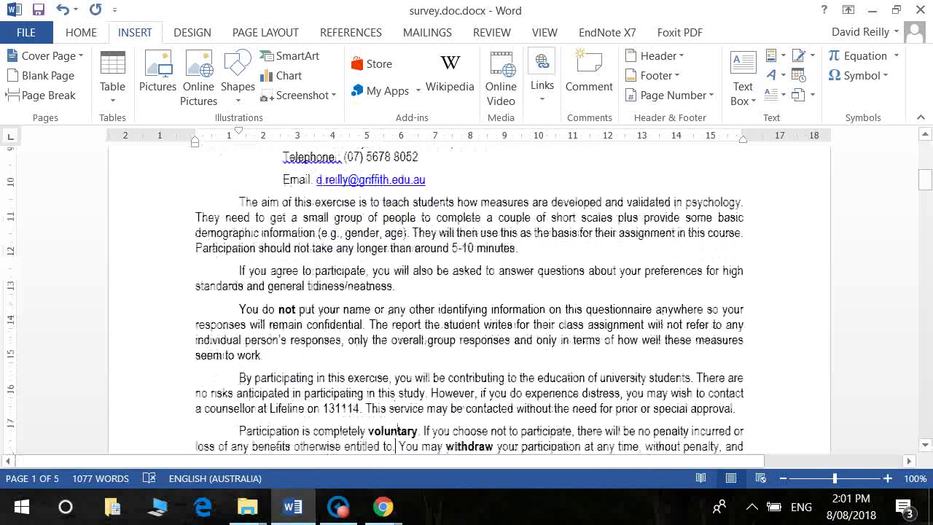
scroll(394, 438, down, 10)
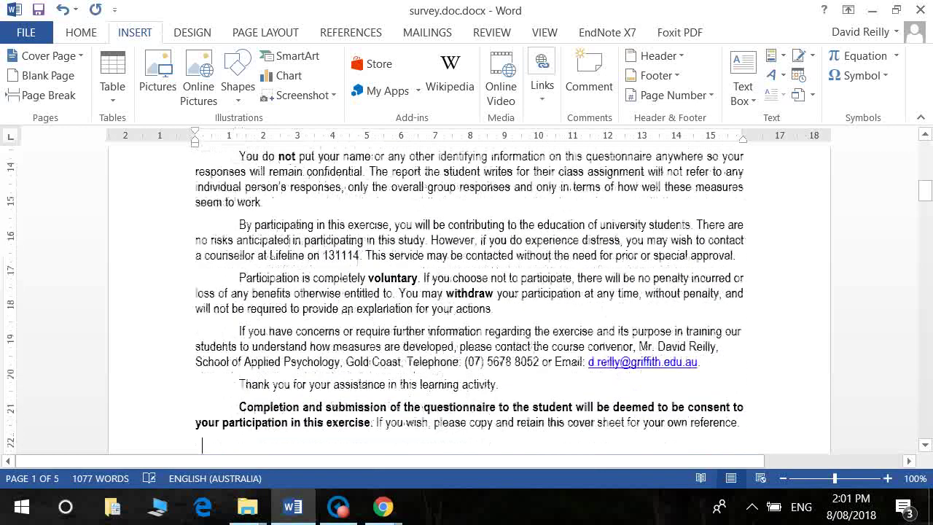
scroll(395, 446, up, 6)
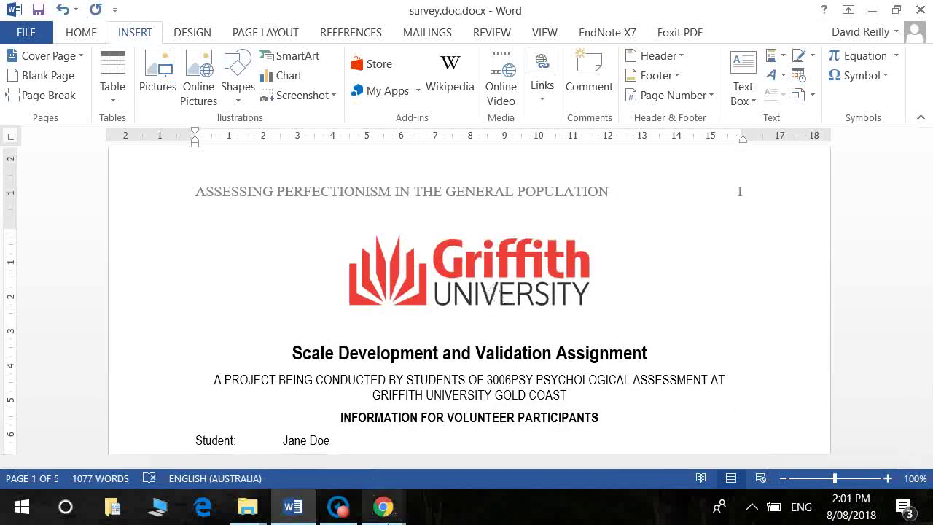
Step: Delete the Griffith logo from the SurveyMonkey survey header
click(383, 507)
click(268, 440)
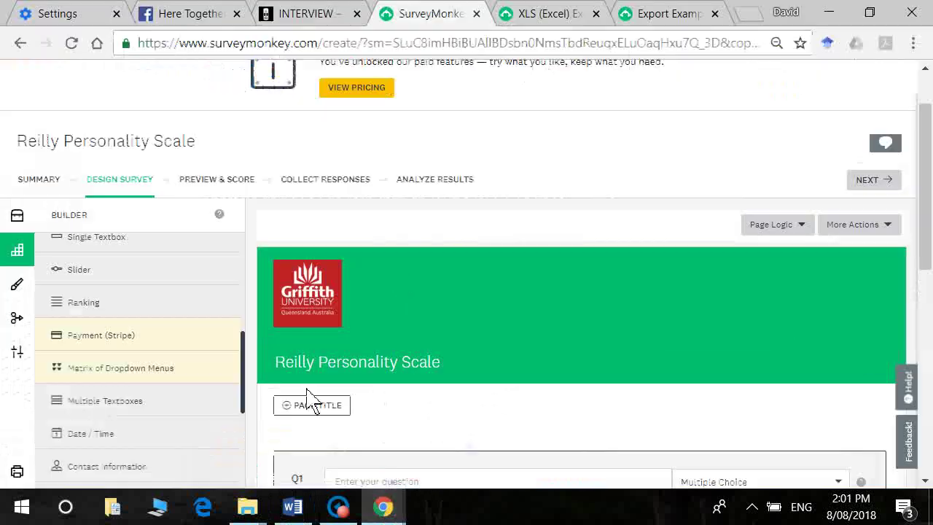
mouse_move(323, 317)
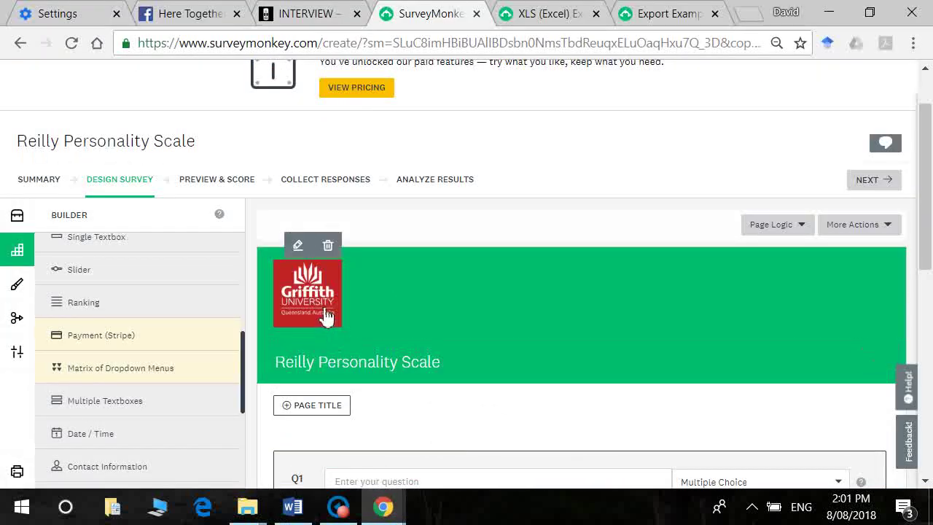
click(308, 255)
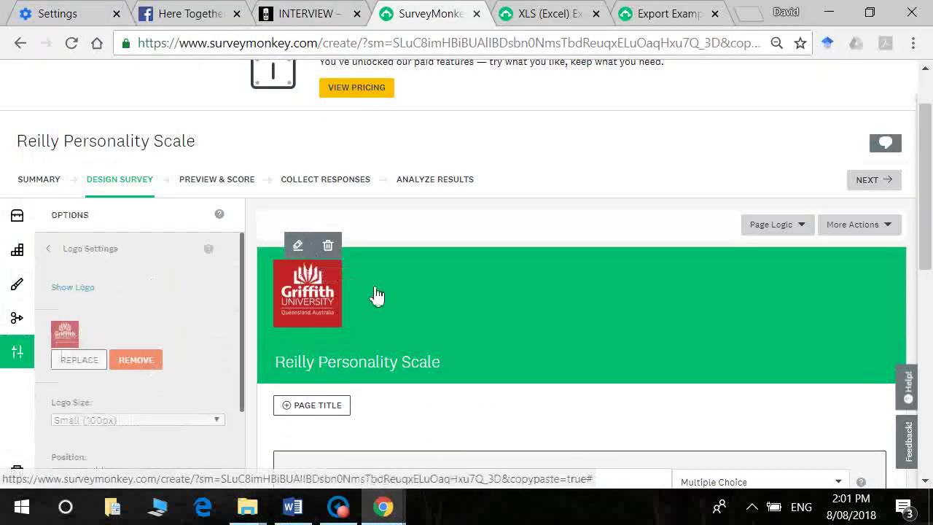
click(332, 248)
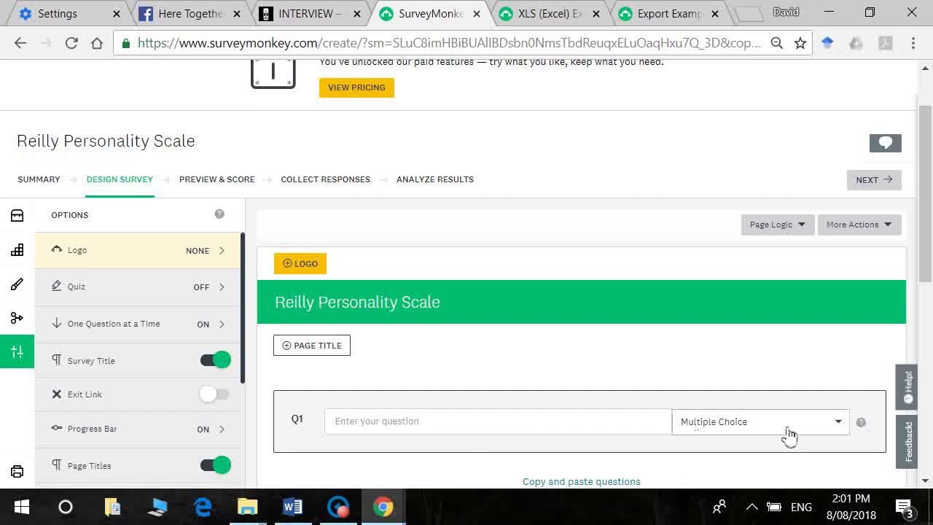
Step: Open the question type list for Q1 and scroll the page
click(851, 426)
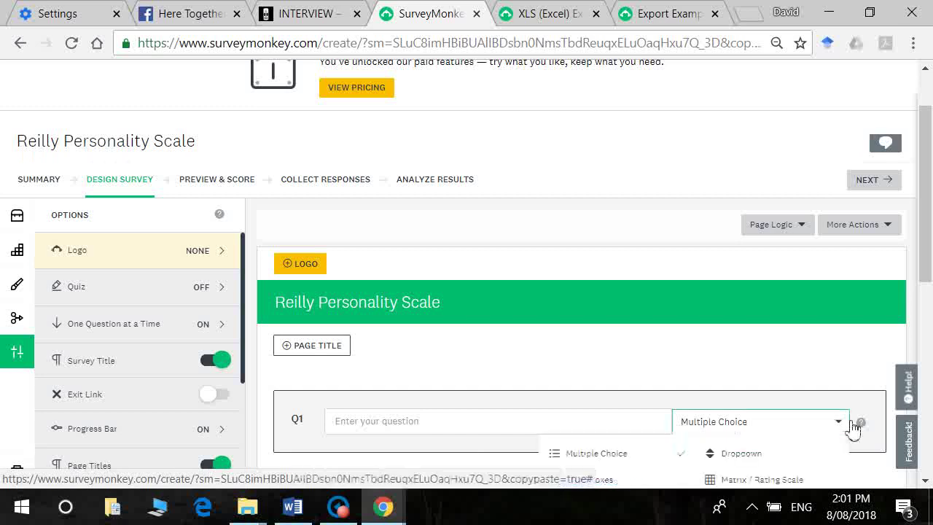
drag(931, 240, 930, 334)
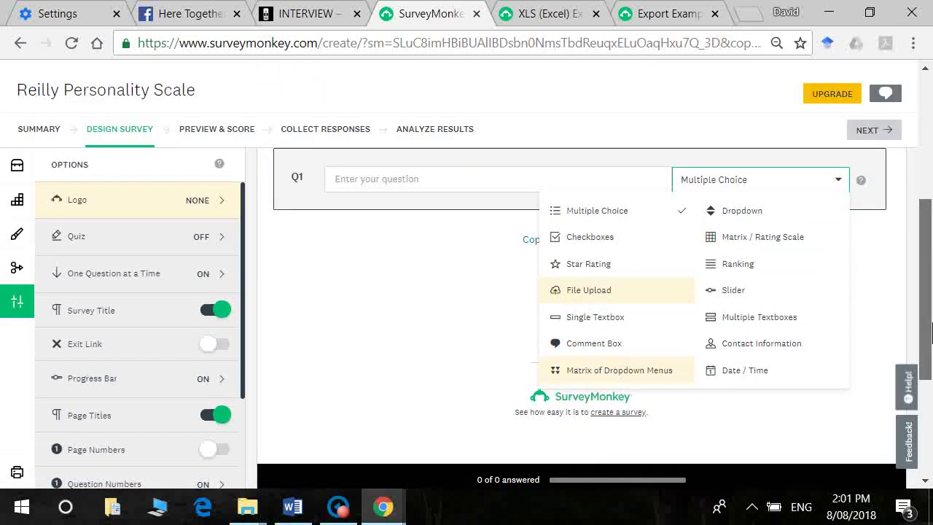
drag(930, 306, 930, 284)
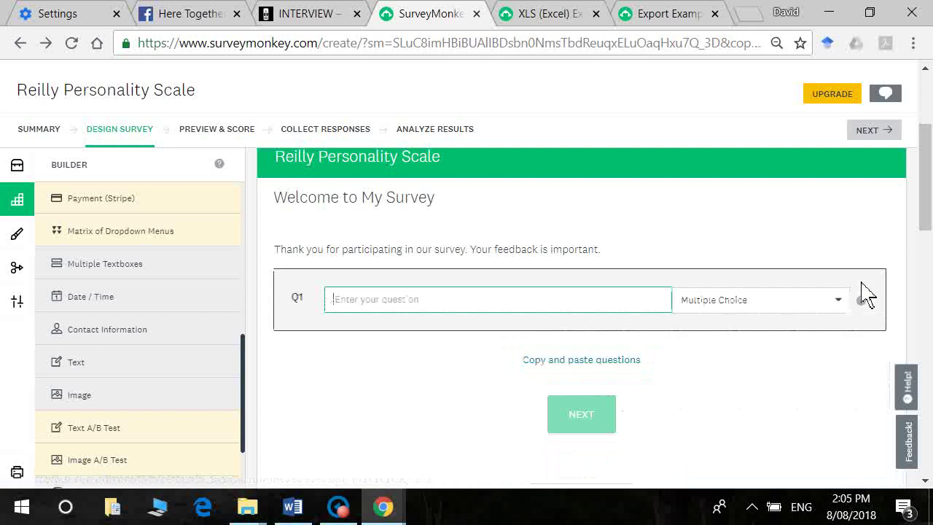
Step: Add an Image question from the Builder, then discard it
mouse_move(142, 408)
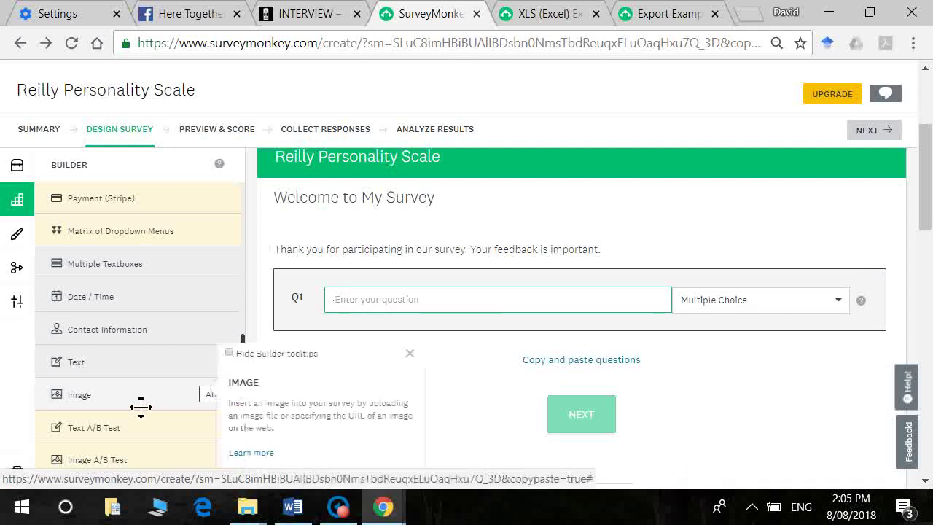
click(141, 407)
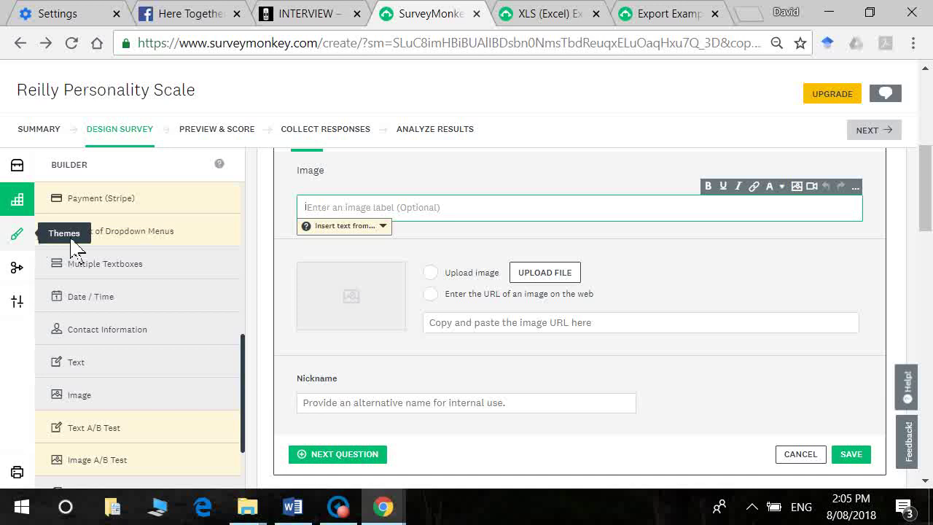
click(801, 453)
drag(925, 219, 927, 192)
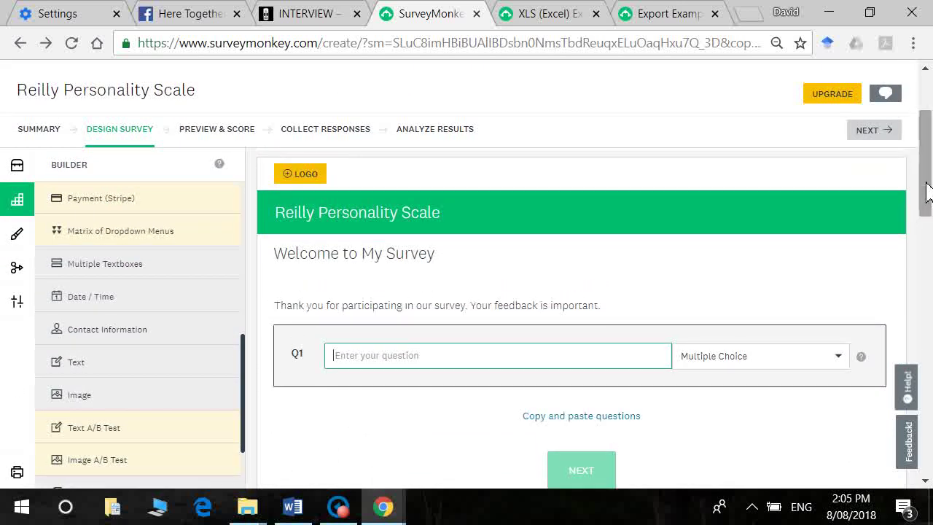
Step: Re-add an Image question labelled 'Griffith Logo' and set it to upload an image
click(15, 206)
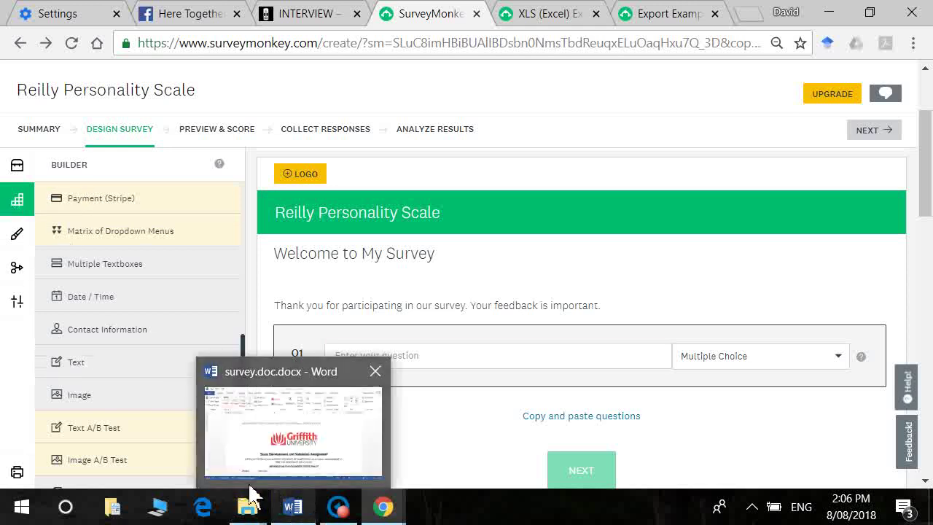
mouse_move(244, 396)
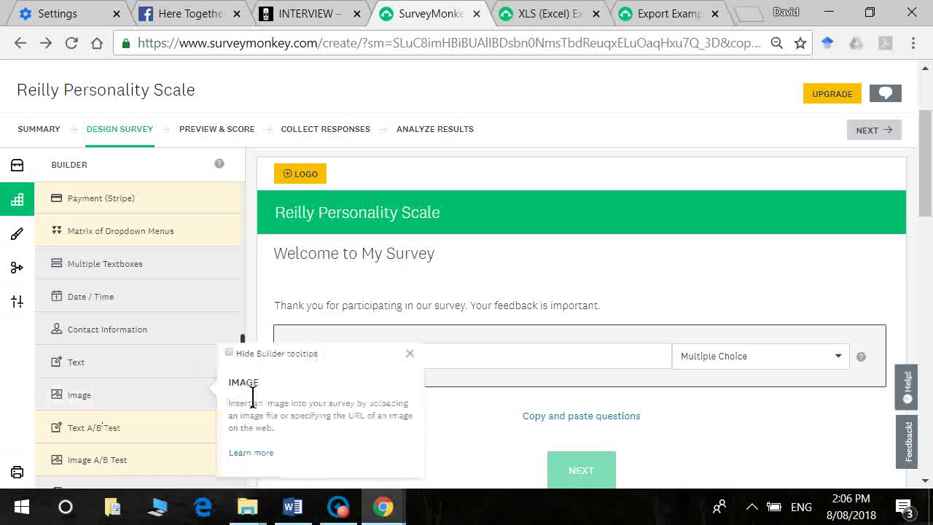
click(219, 401)
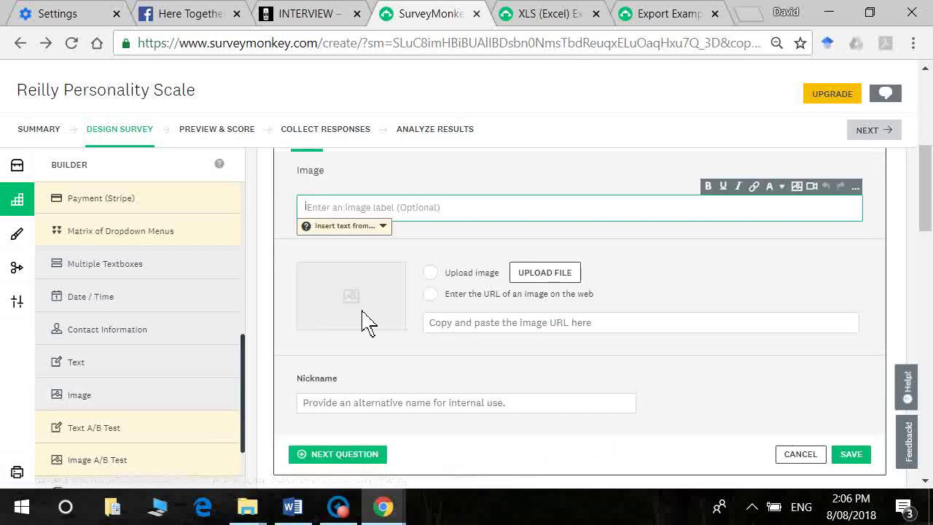
text(Griffith Logo)
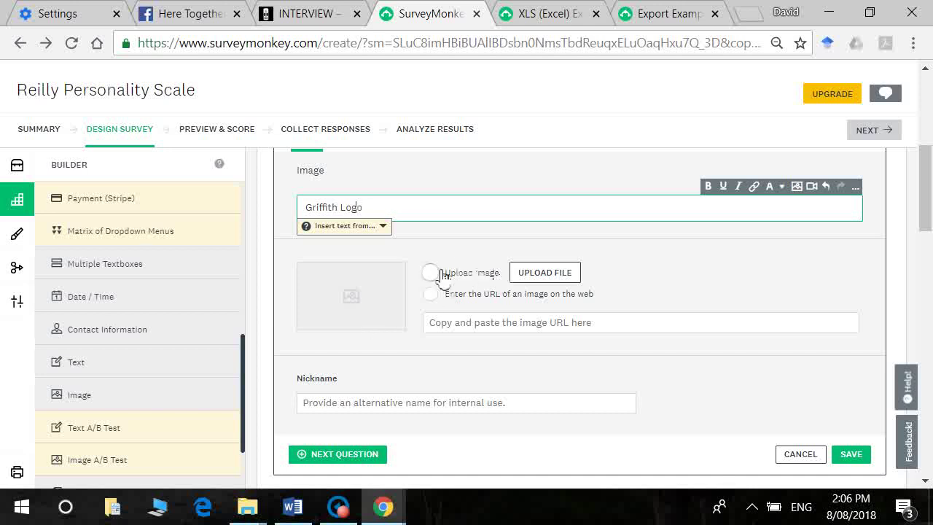
click(431, 273)
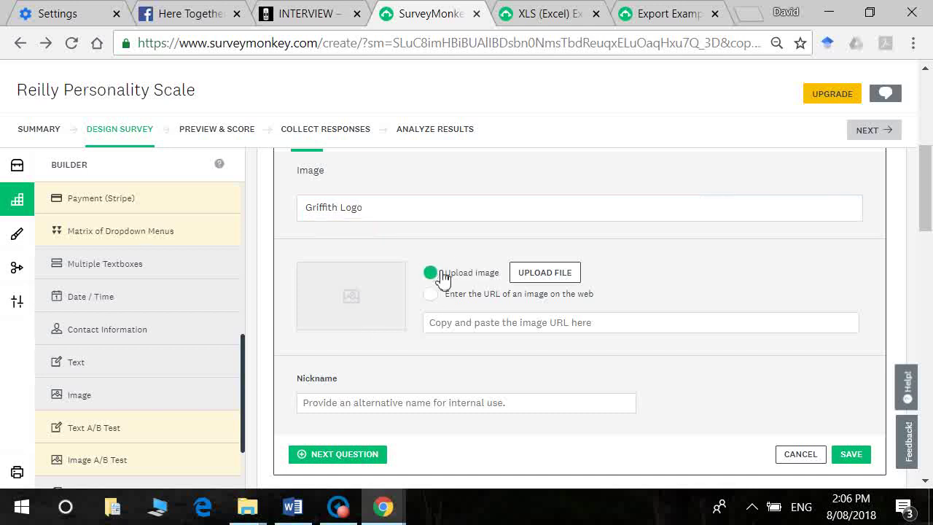
click(293, 507)
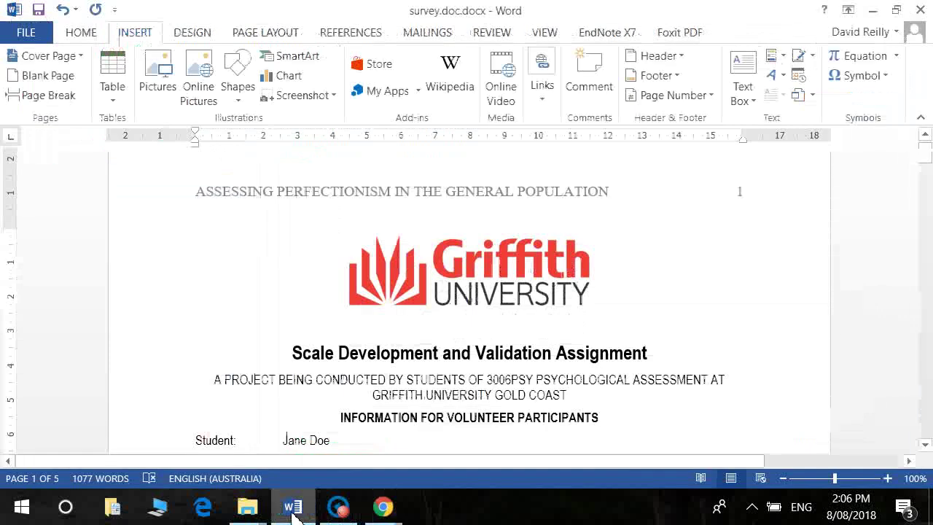
Step: Copy the Griffith University logo from the Word document
click(525, 287)
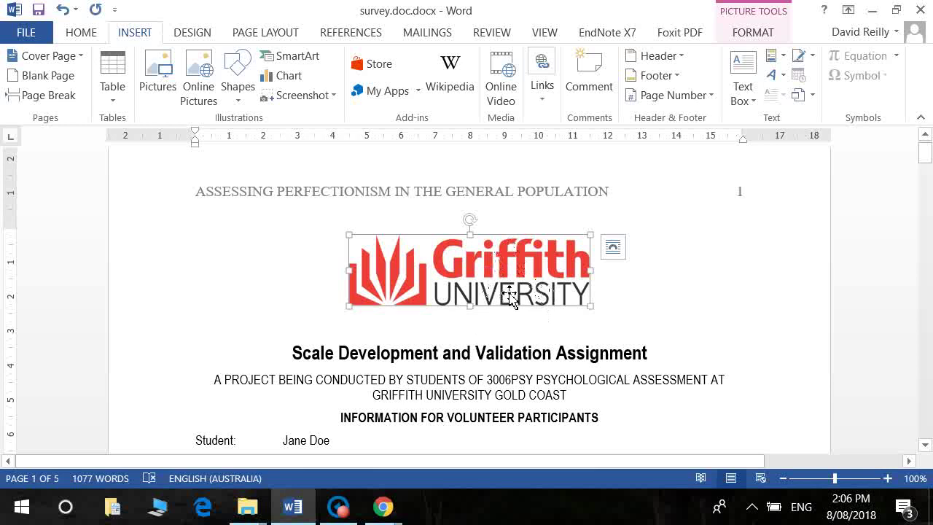
right_click(511, 298)
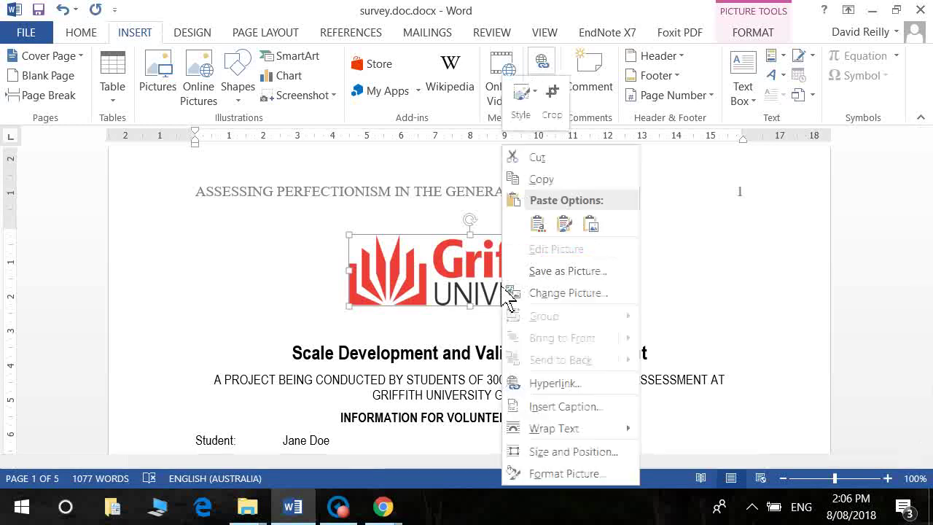
click(554, 183)
Step: Launch Paint from the Windows search
key(super)
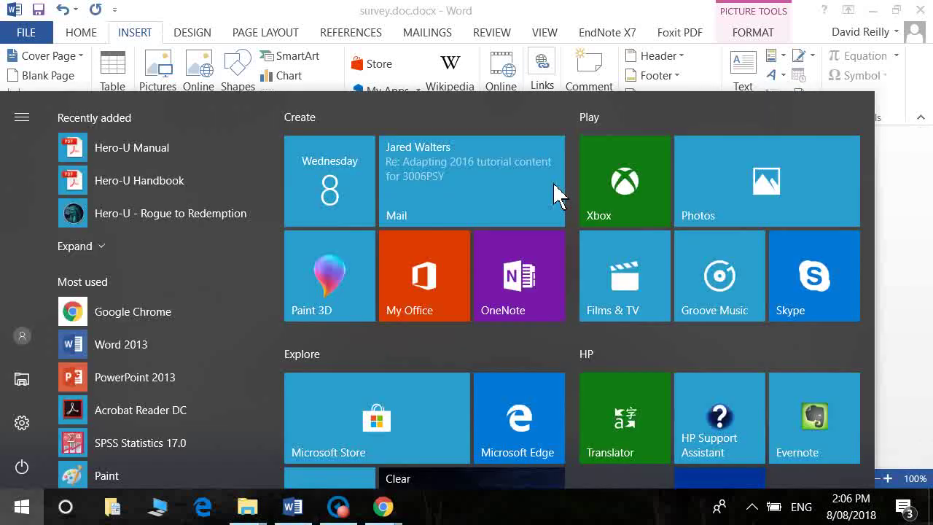
text(ap)
key(BackSpace)
key(BackSpace)
text(p)
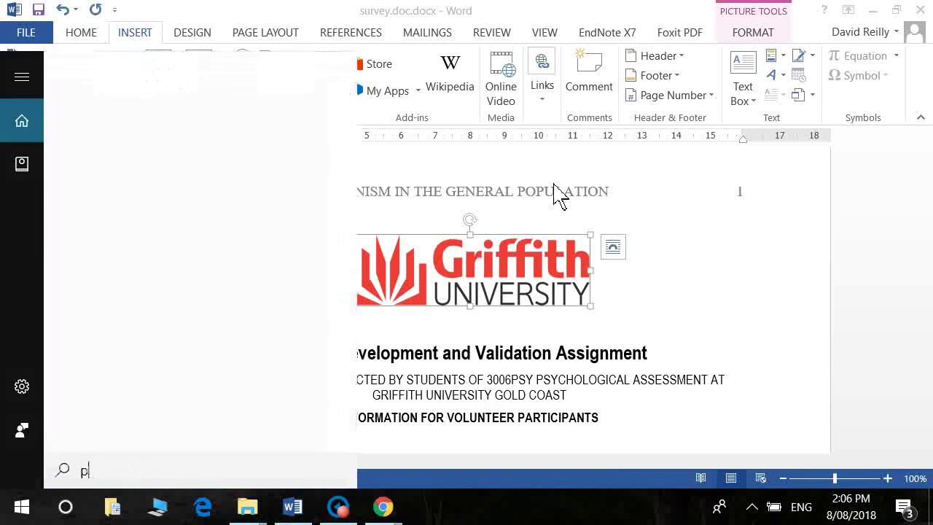
text(aint)
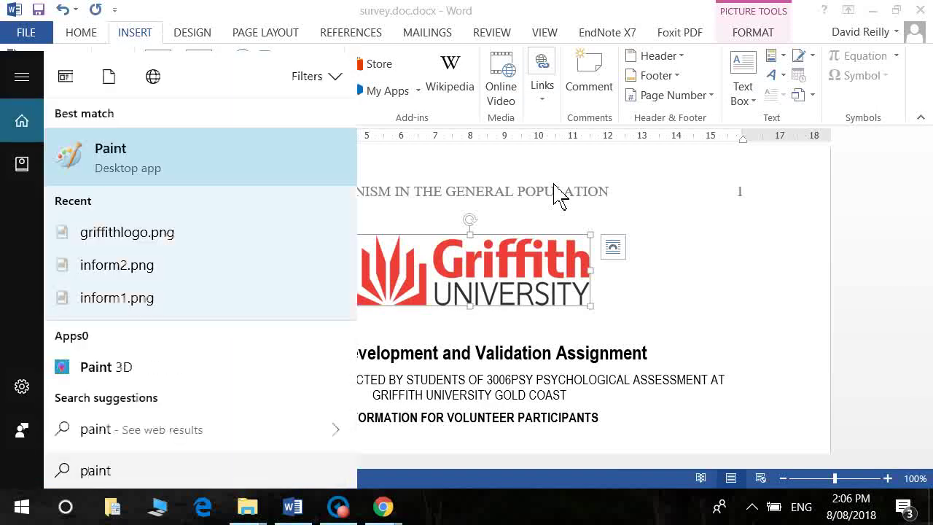
key(Return)
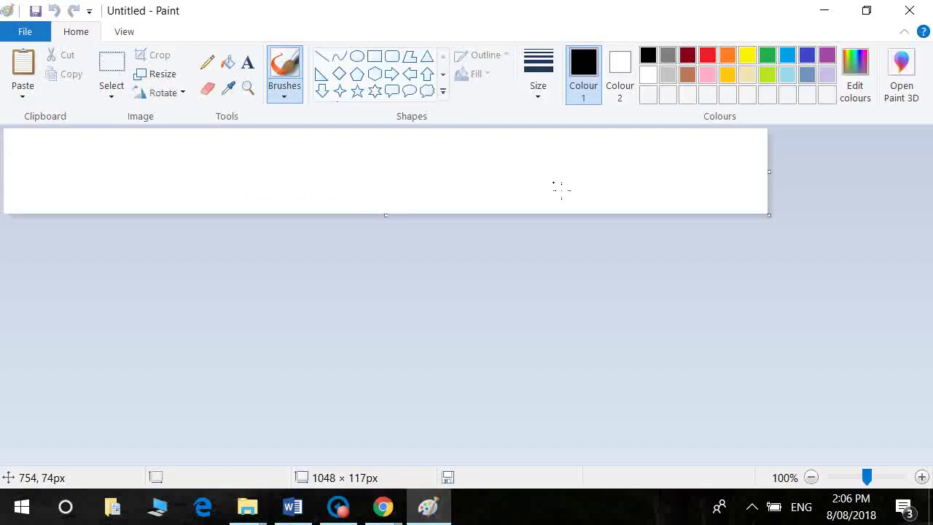
Step: Paste the logo into Paint, crop to it, and rotate it 180°
key(ctrl+v)
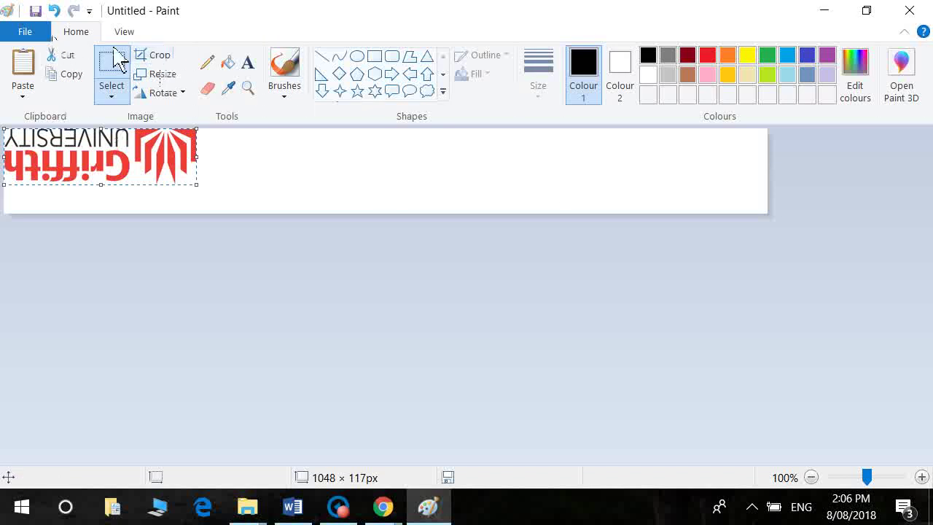
click(154, 57)
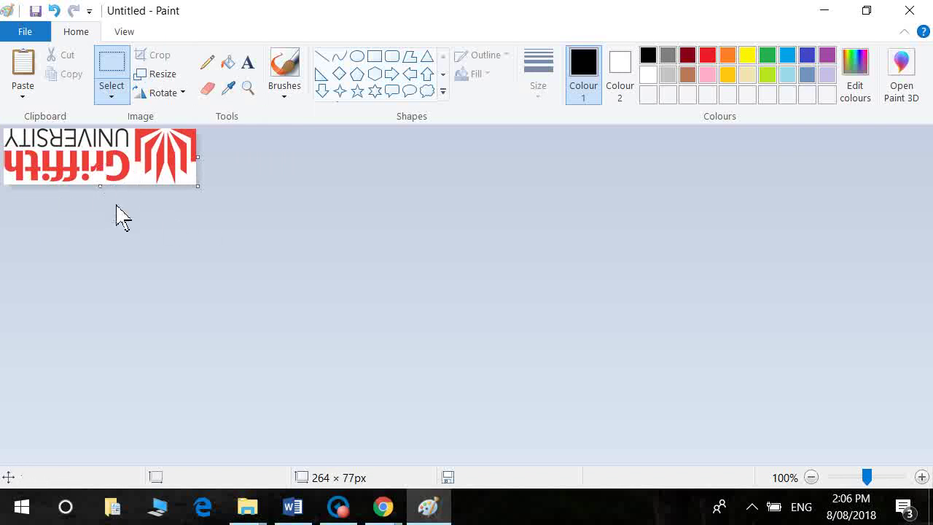
click(182, 93)
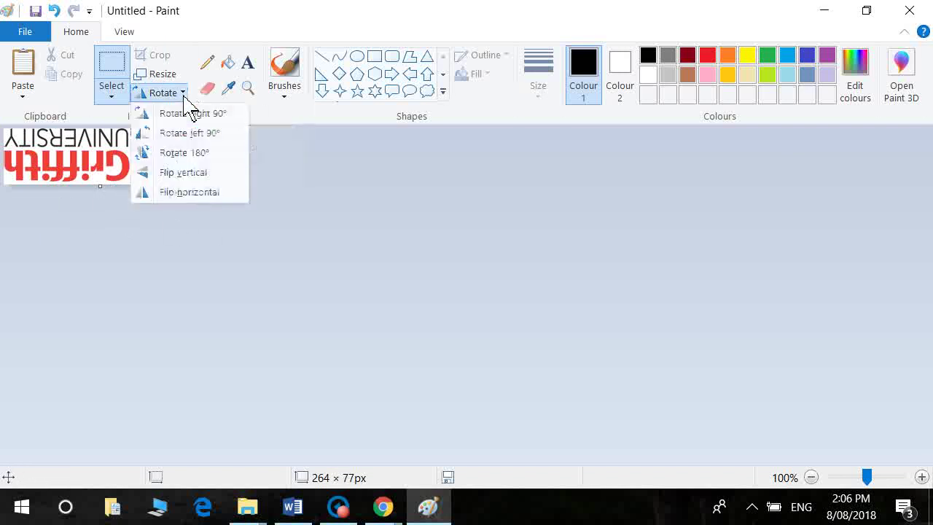
click(198, 152)
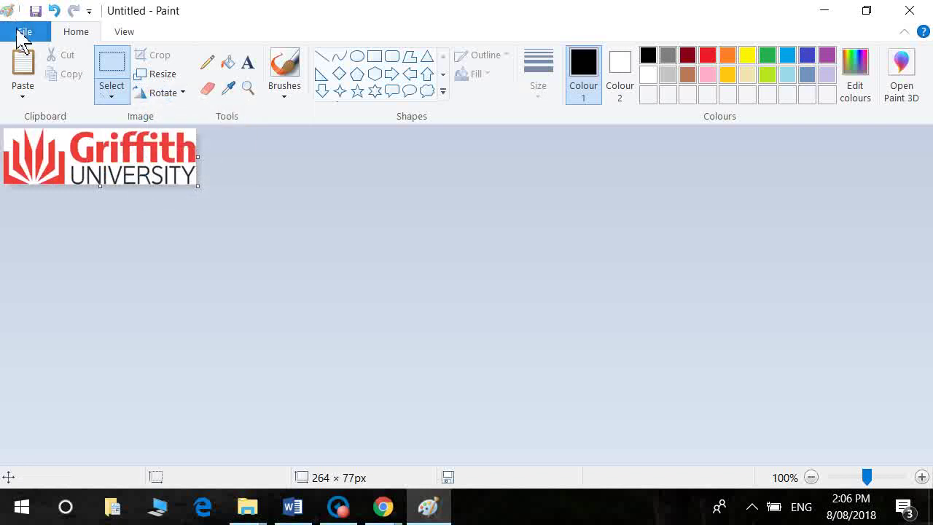
Step: Save the logo as PNG griffithlogo.png, replacing the existing file
click(21, 32)
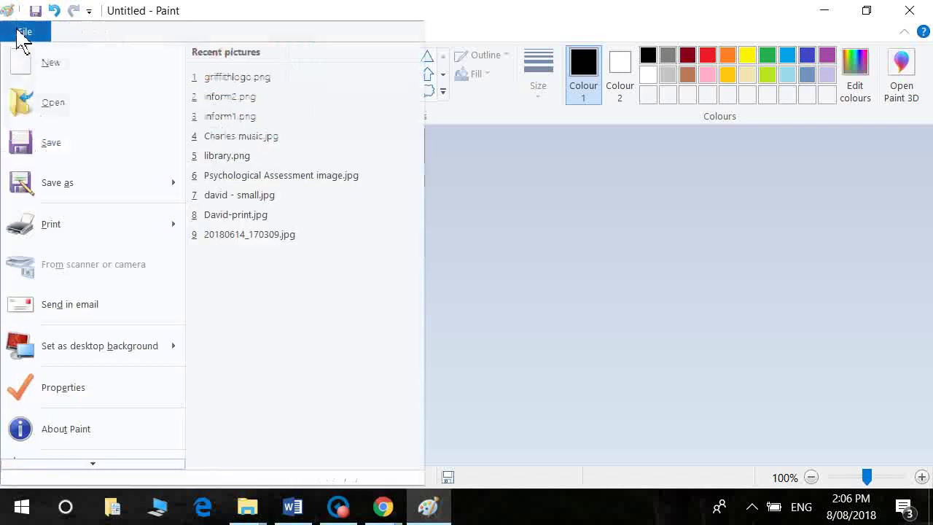
click(95, 196)
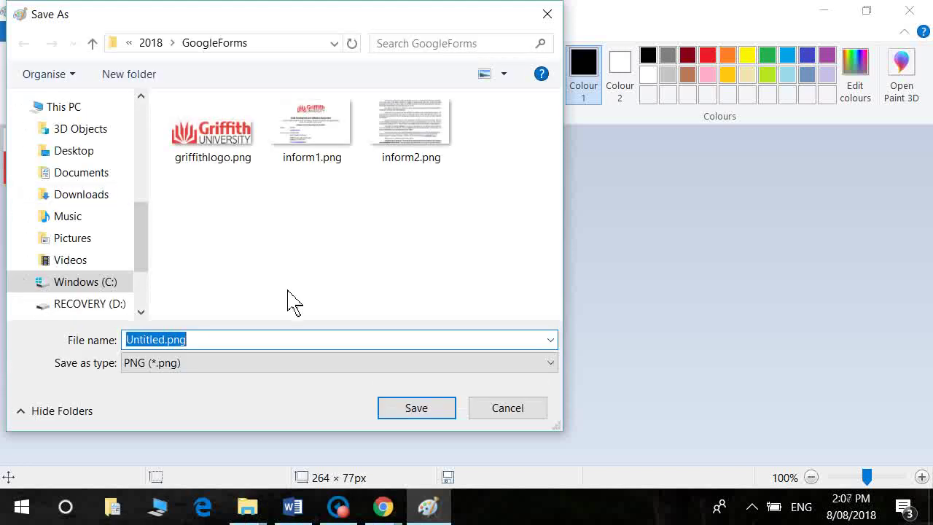
click(211, 161)
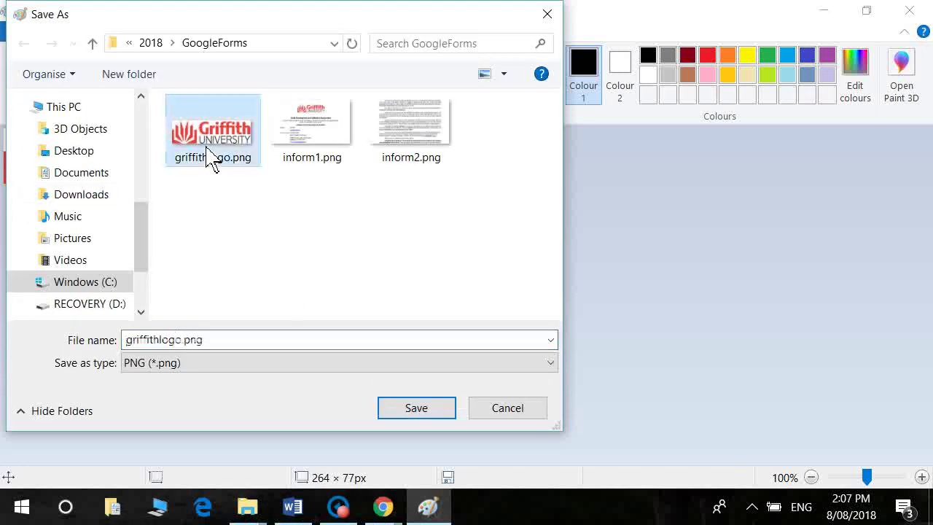
click(436, 415)
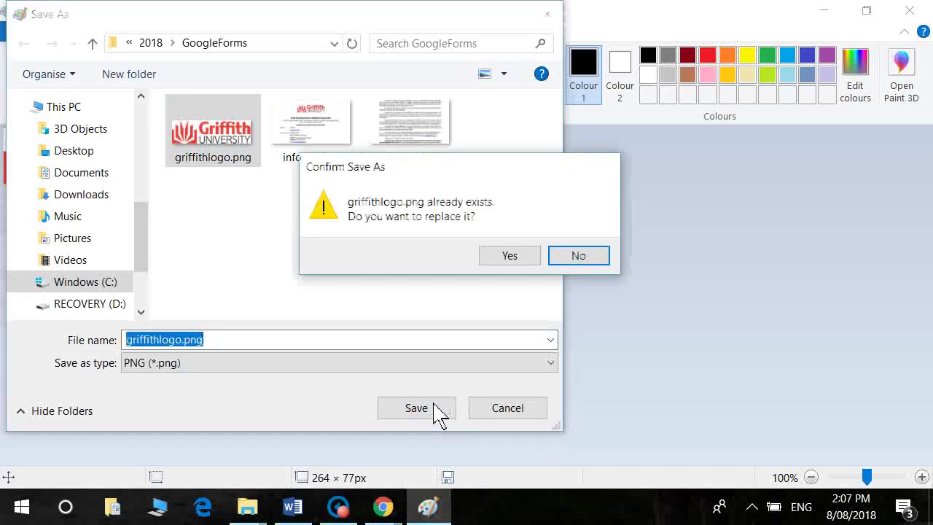
click(483, 258)
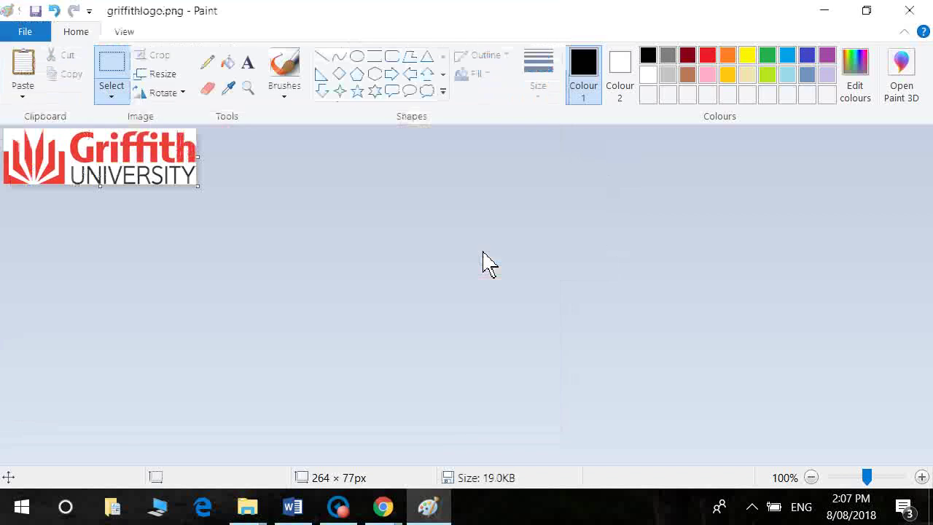
click(386, 511)
Step: Open the Griffith Logo question's image upload window and bring the GoogleForms folder forward
click(346, 442)
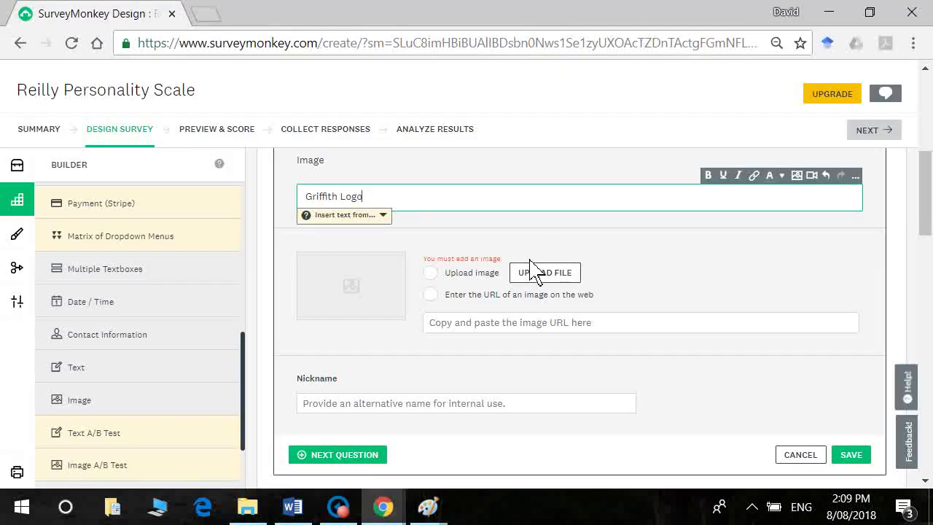
click(553, 278)
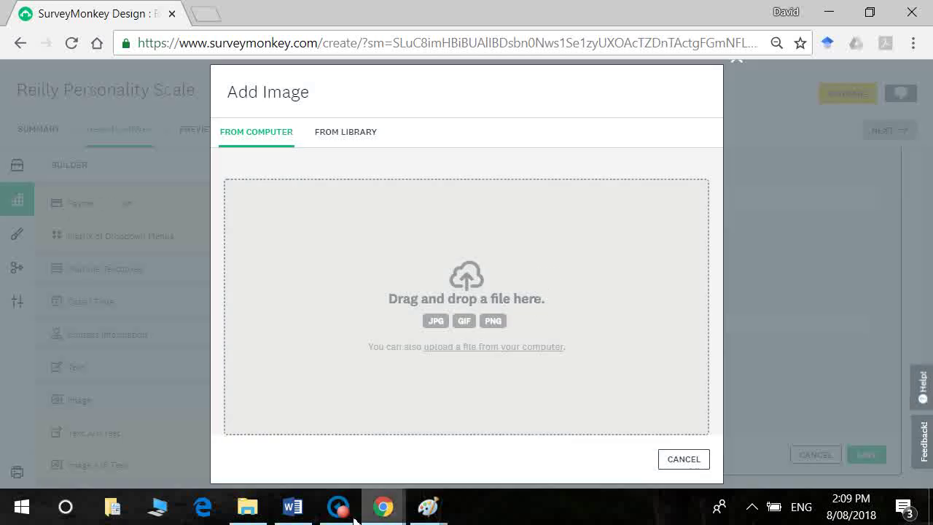
mouse_move(262, 514)
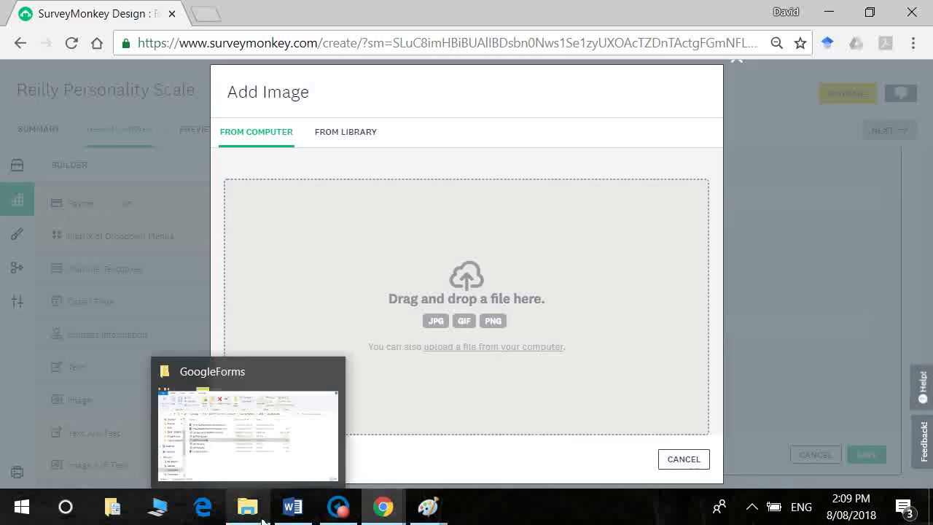
click(268, 433)
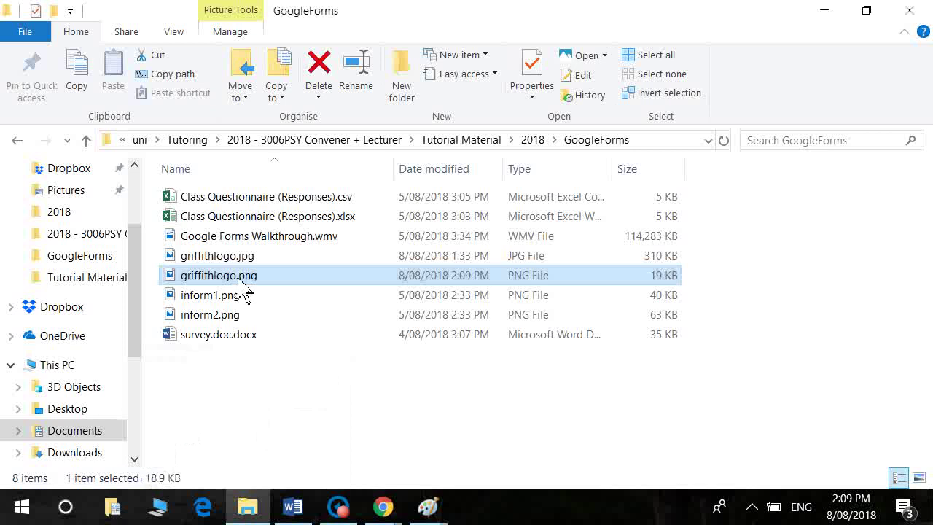
Step: Drag griffithlogo.png from the GoogleForms folder into the Add Image drop area
drag(238, 279, 503, 289)
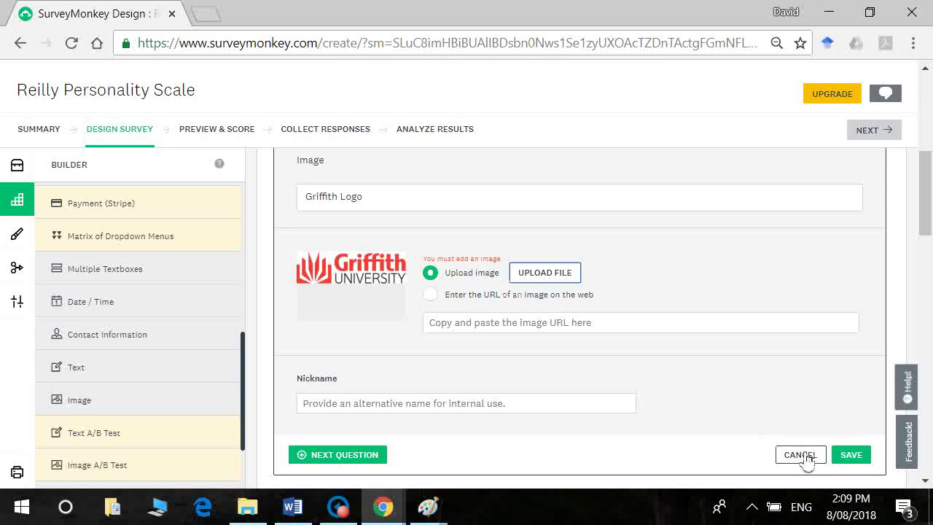
Step: Save the Griffith Logo image question and return to its content settings
click(865, 459)
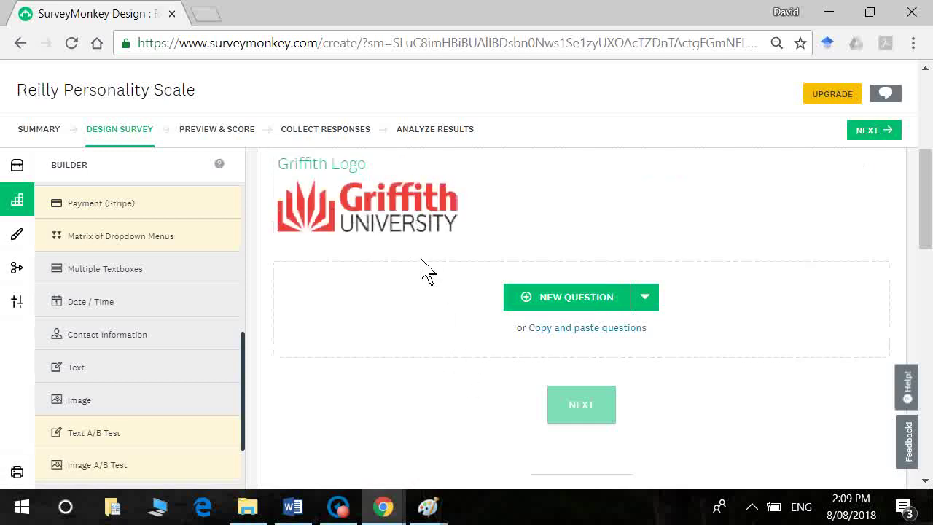
mouse_move(428, 225)
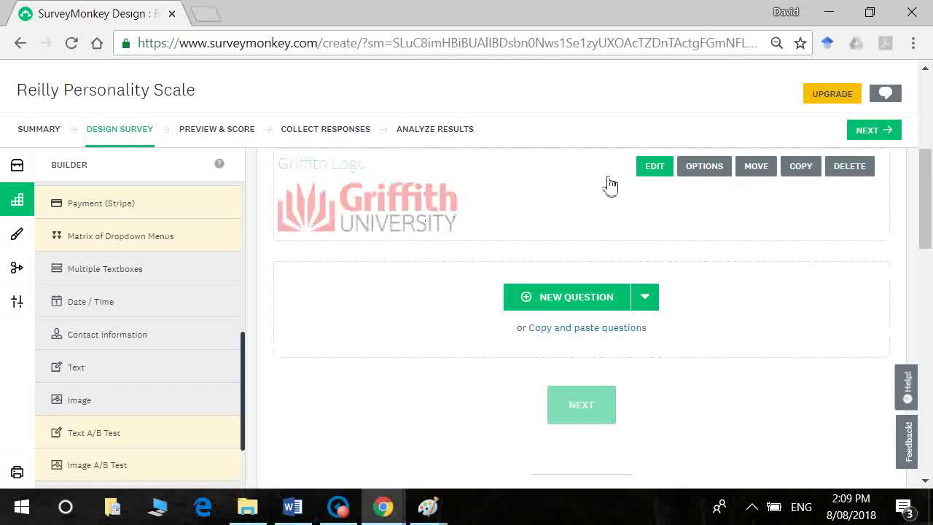
click(700, 180)
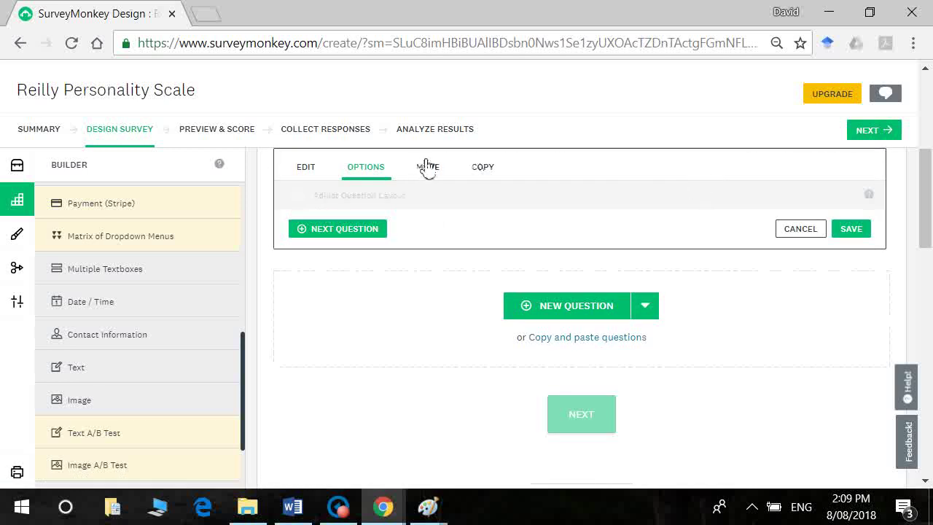
click(314, 178)
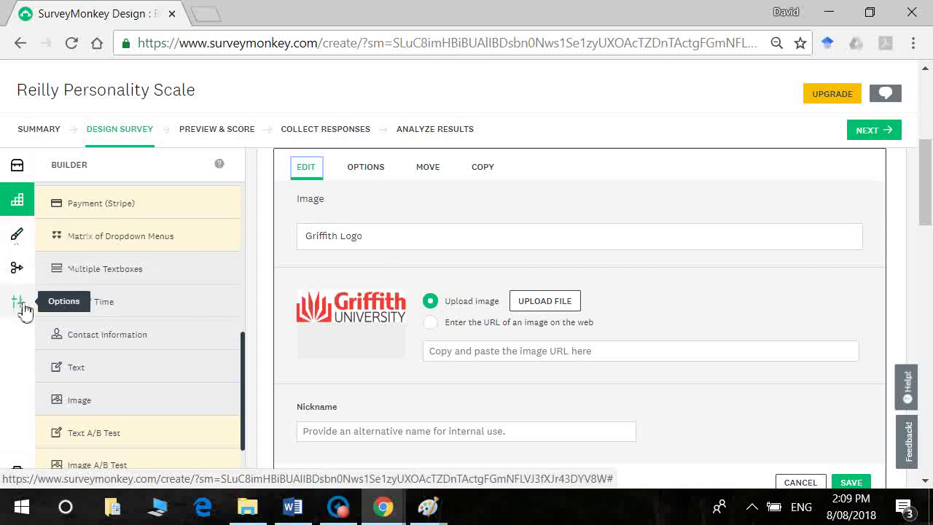
Step: Switch off Enable One Question at a Time in the survey-wide Options
click(19, 303)
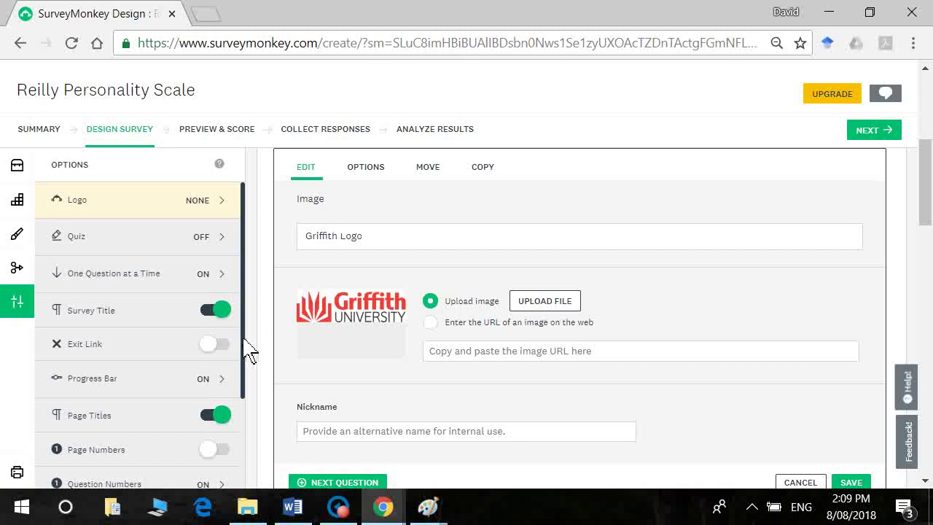
scroll(245, 350, down, 2)
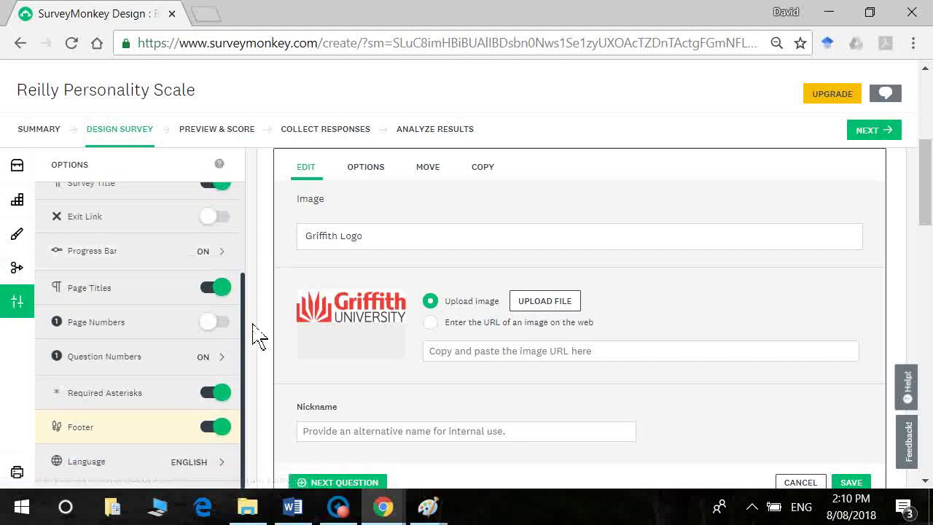
scroll(237, 248, up, 3)
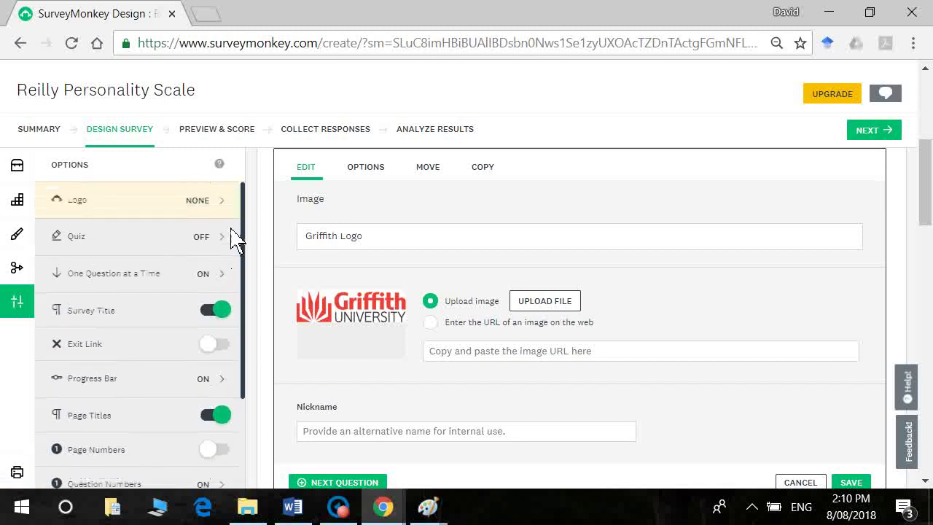
click(223, 275)
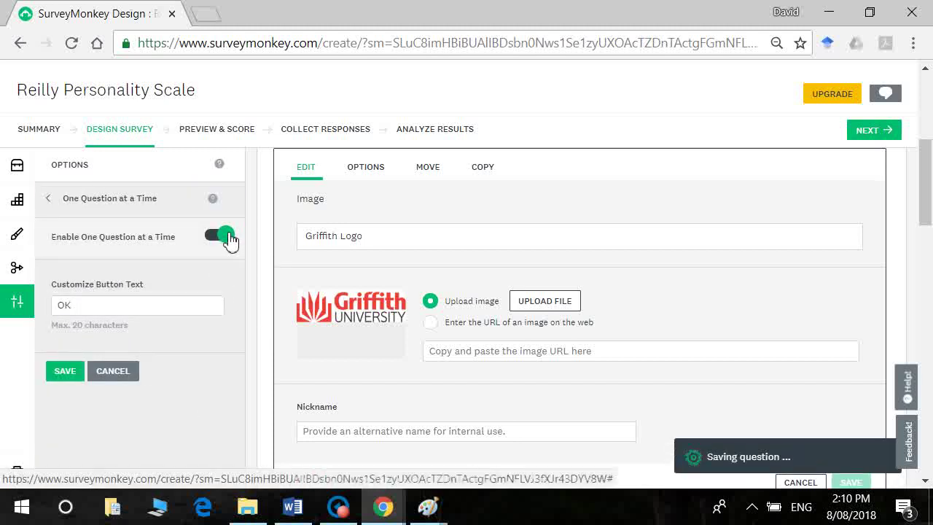
click(232, 237)
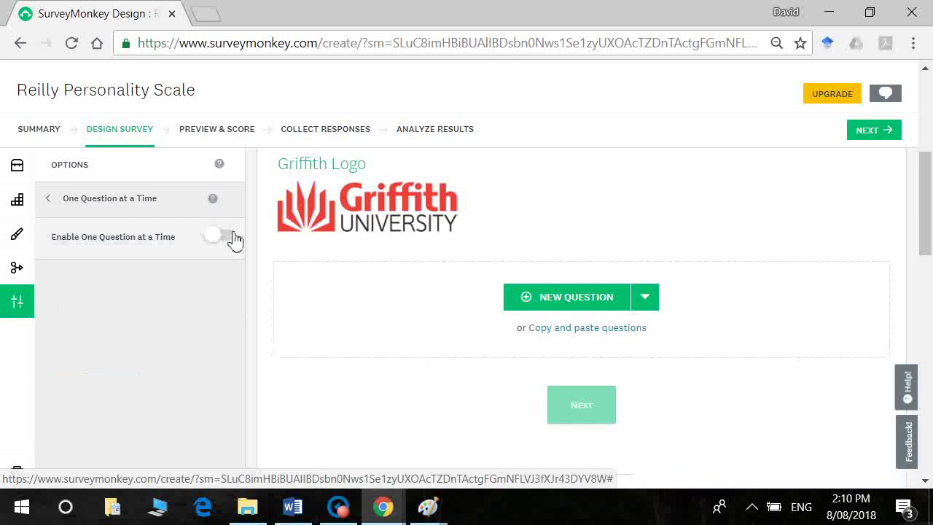
Step: Give the logo question an adjusted layout with Left spacing 150, save it, and preview the survey
mouse_move(410, 214)
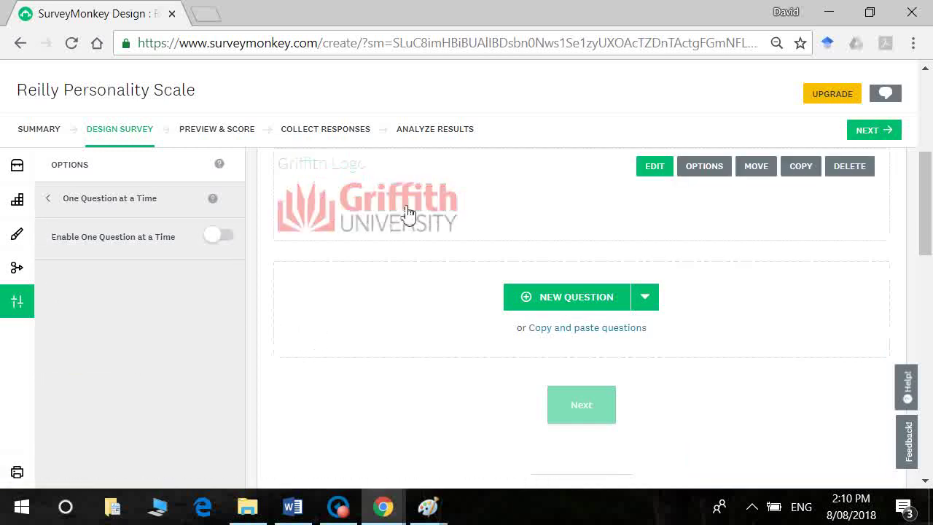
click(716, 171)
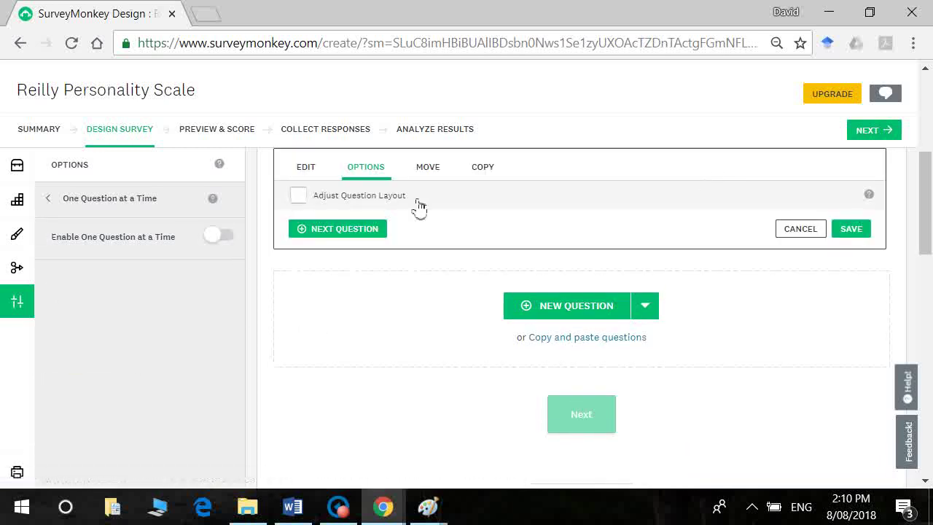
click(298, 195)
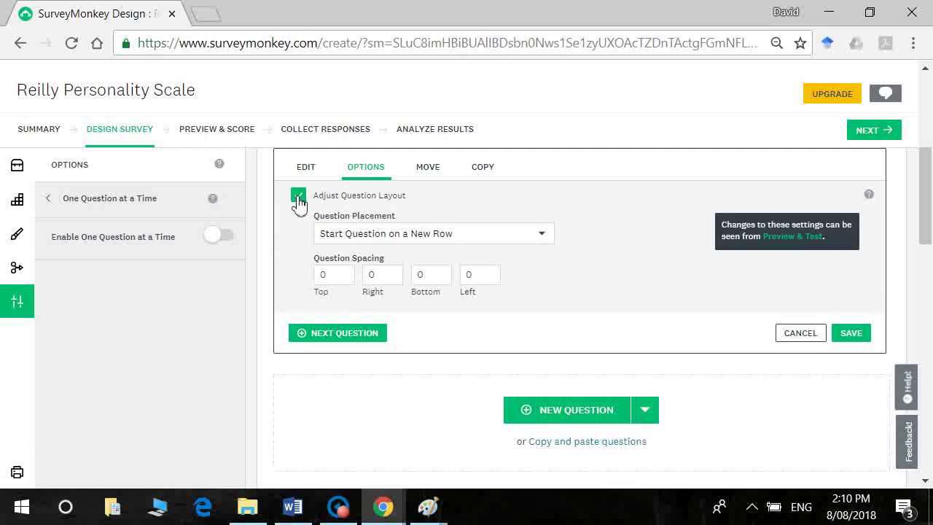
double_click(490, 277)
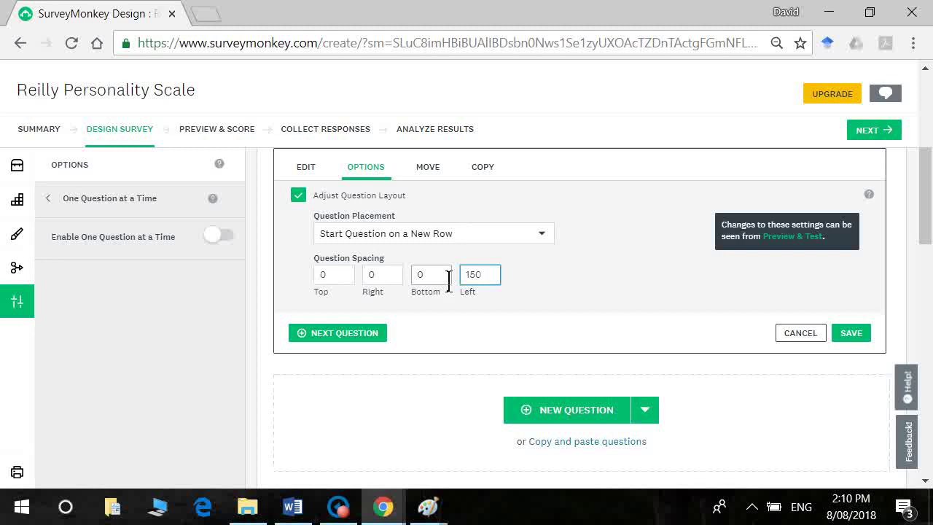
click(865, 339)
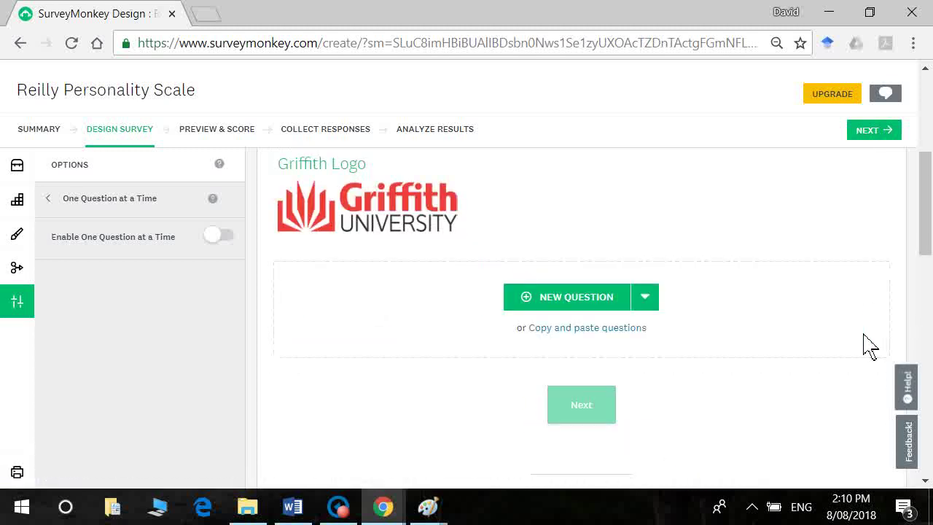
click(215, 139)
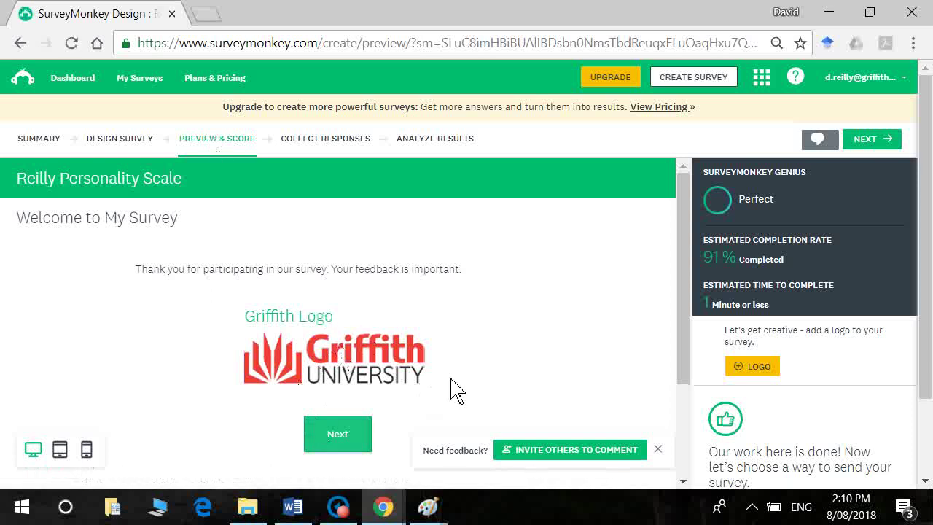
drag(683, 317, 684, 326)
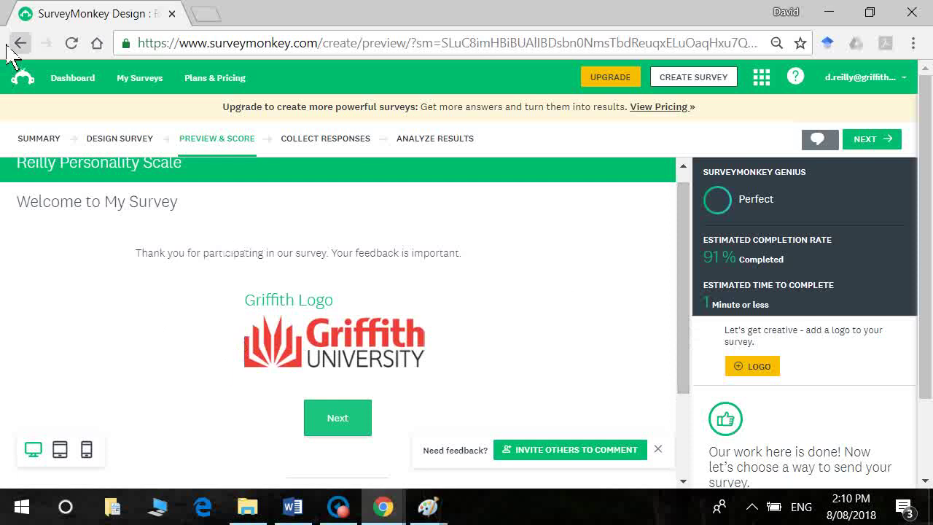
click(122, 140)
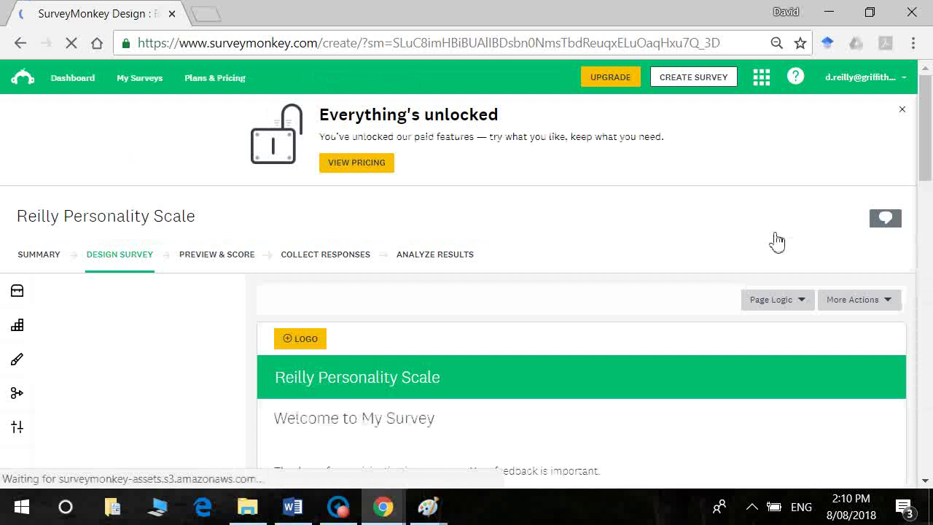
Step: Clear the logo's image caption, nickname it 'Griffith Logo', and save the image
drag(925, 179, 928, 229)
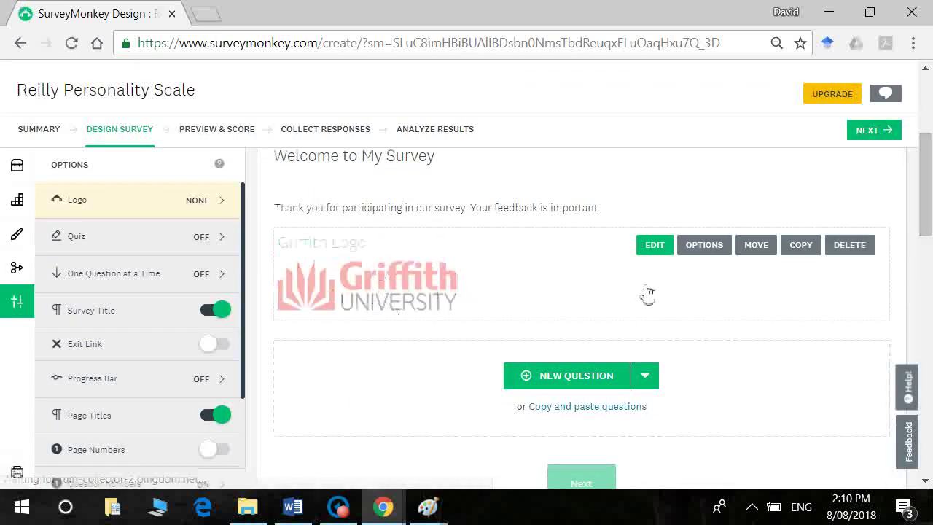
click(654, 246)
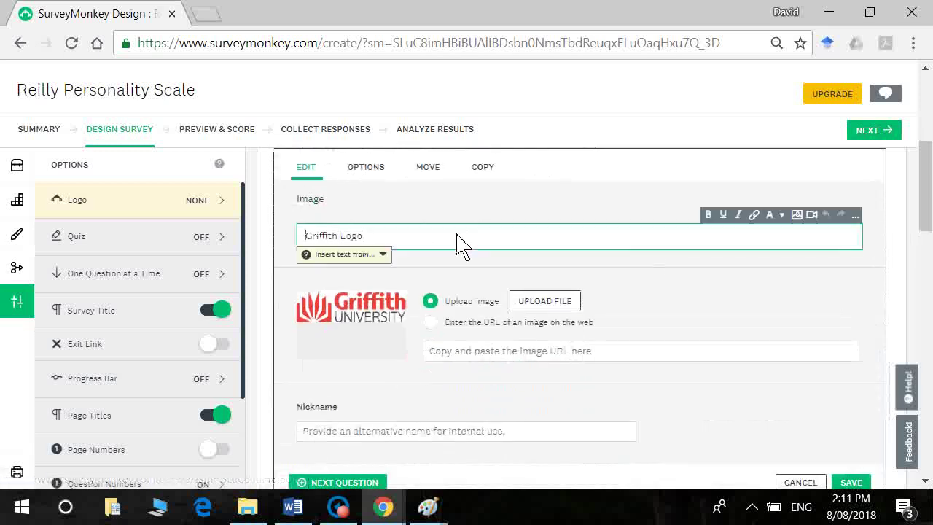
key(ctrl+a)
key(BackSpace)
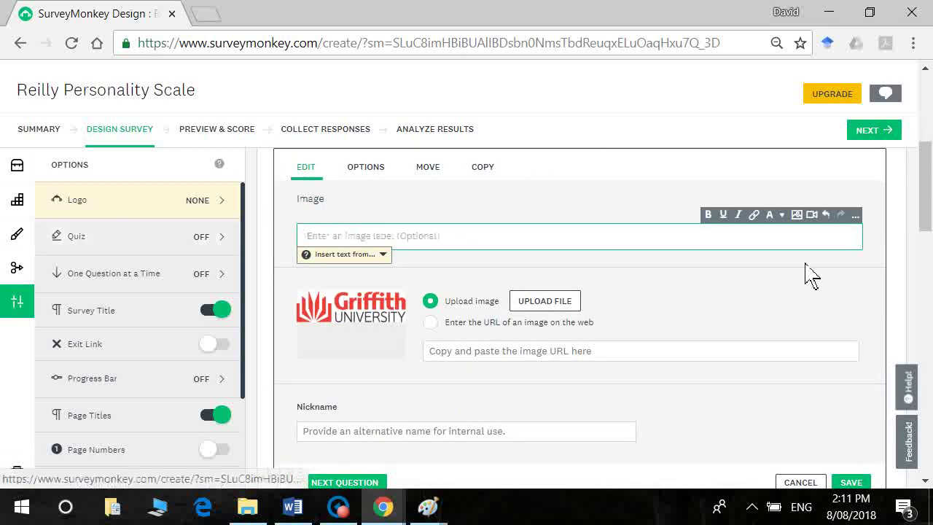
drag(925, 198, 928, 226)
click(444, 294)
text(Griffith Logo)
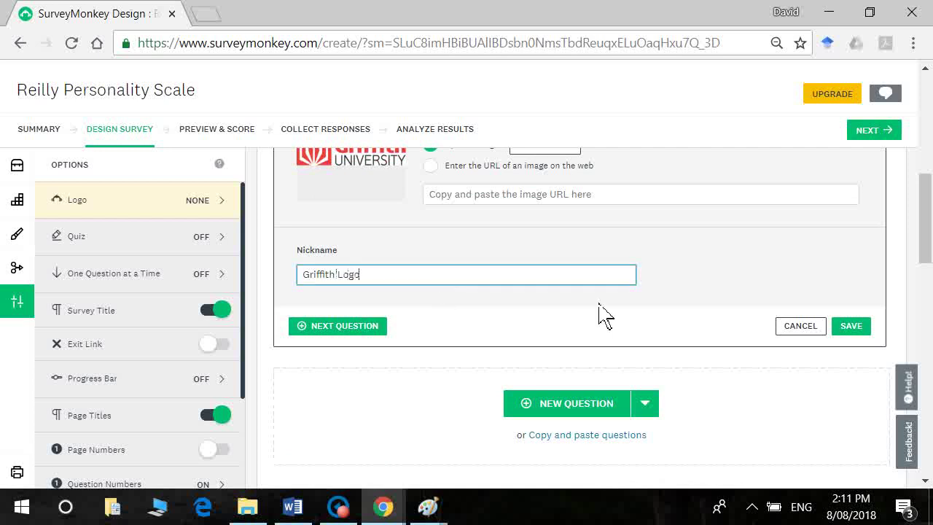
click(850, 334)
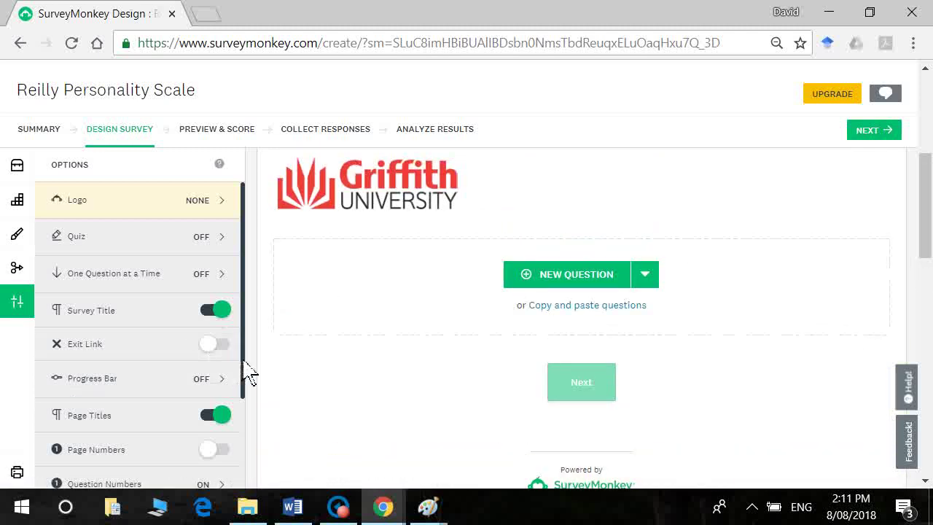
drag(246, 362, 243, 299)
Step: Add an empty Text block below the logo from the Builder panel
click(16, 204)
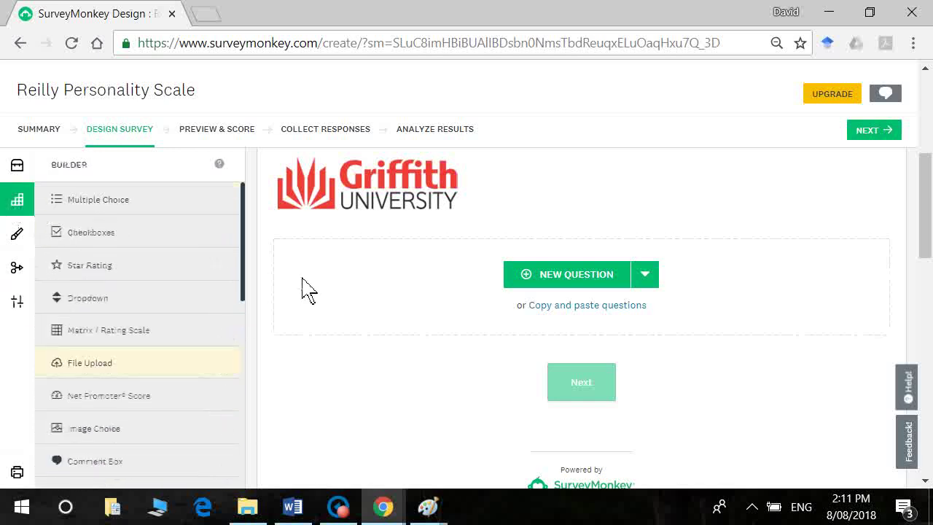
drag(245, 289, 268, 431)
mouse_move(204, 414)
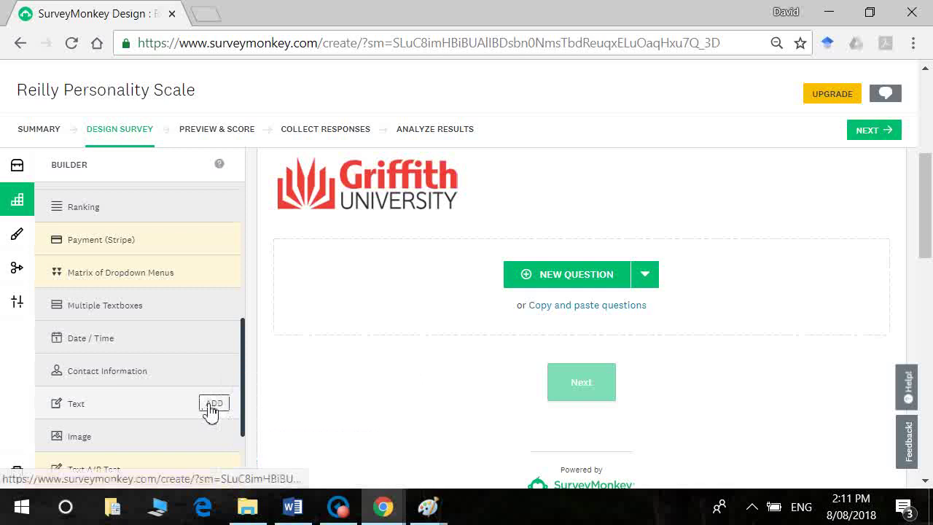
click(214, 404)
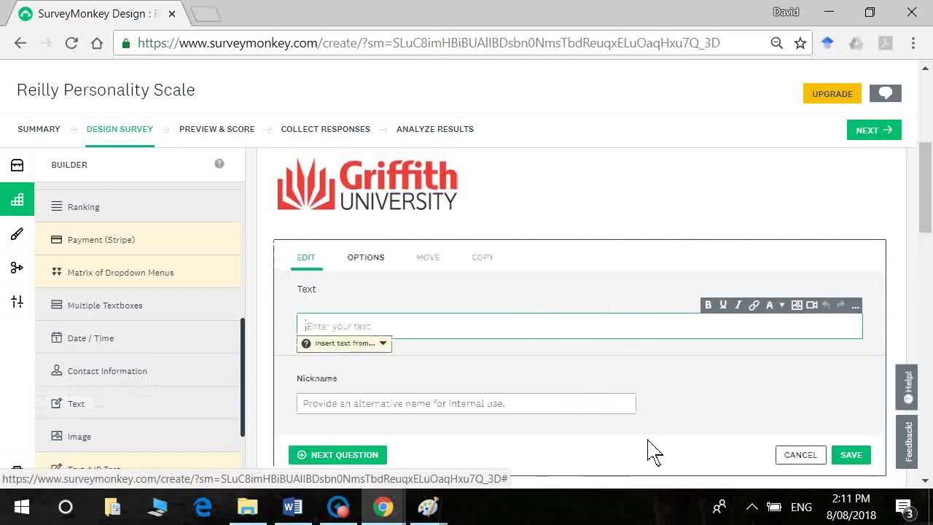
Step: Bring the survey.doc.docx consent document in Word to the front, with the logo deselected
click(294, 507)
click(379, 405)
scroll(306, 357, down, 5)
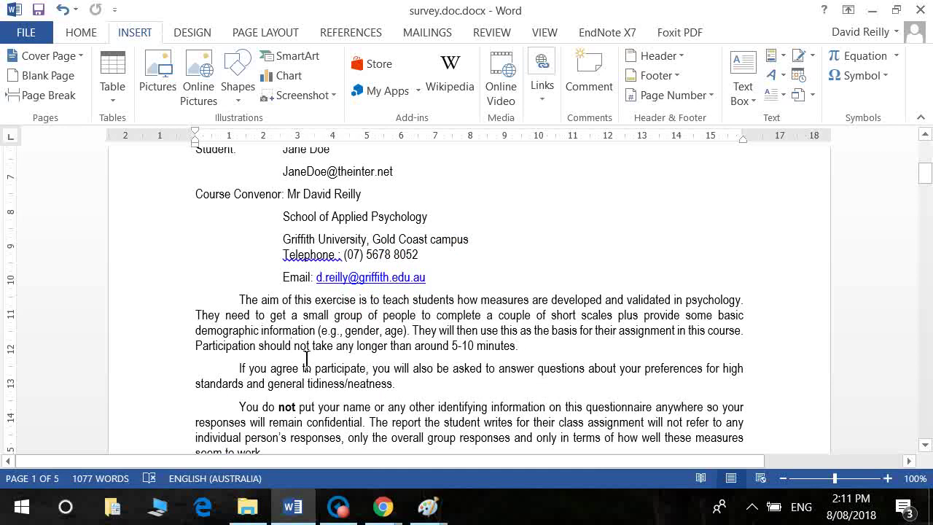
Step: Copy the page-1 consent information from Word and return to the survey in Chrome
key(Up)
key(Up)
key(Up)
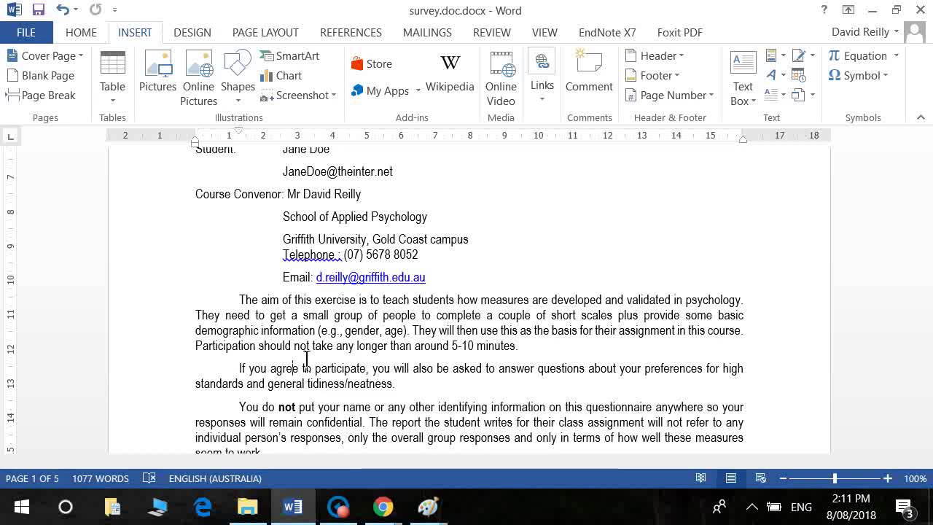
key(ctrl+Home)
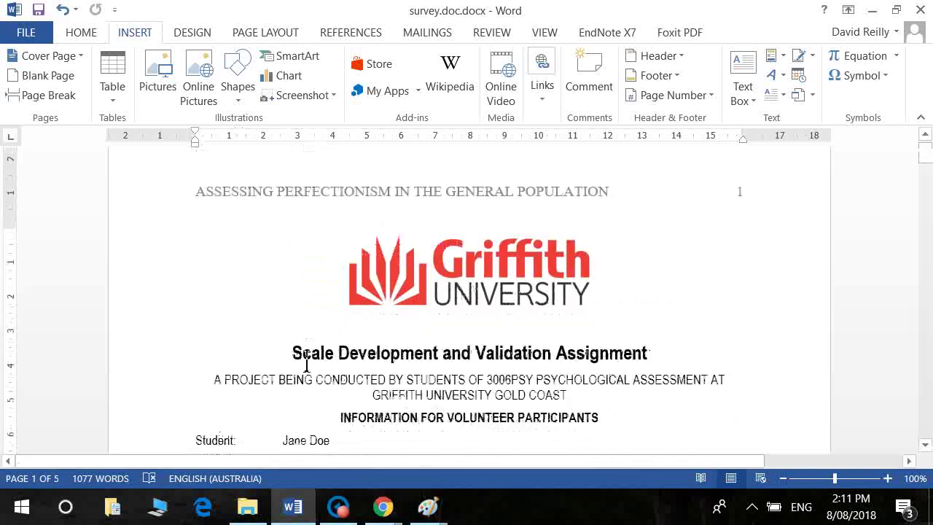
key(shift+Down)
key(shift+Down)
key(shift+Down)
key(shift+Down)
key(shift+Down)
key(shift+Down)
key(shift+Down)
key(shift+Down)
key(shift+Down)
key(shift+Down)
key(shift+Down)
key(shift+Down)
key(shift+Down)
key(shift+Down)
key(shift+Down)
key(shift+Down)
key(shift+Down)
key(shift+Down)
key(shift+Down)
key(shift+Down)
key(ctrl+c)
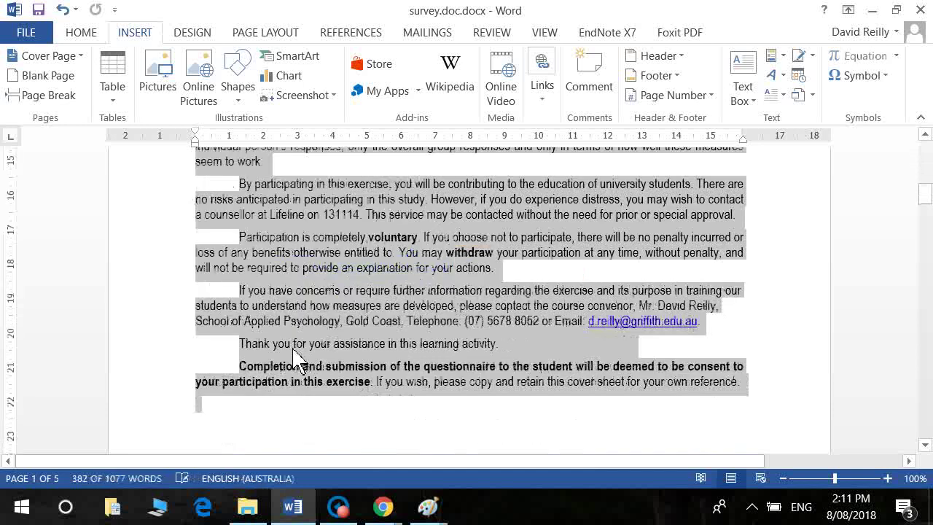
key(alt+Tab)
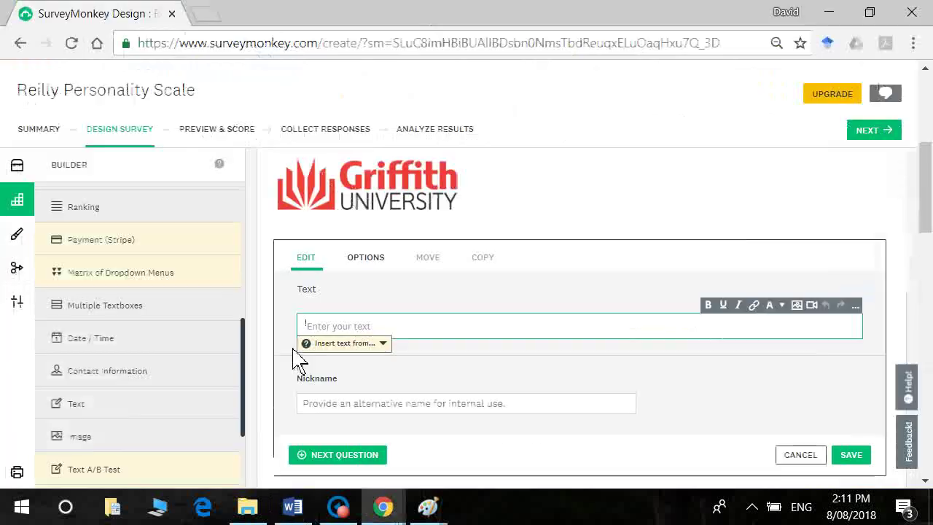
Step: Paste the consent text into the Text block and bold 'Scale Development and Validation Assignment'
click(358, 329)
key(ctrl+v)
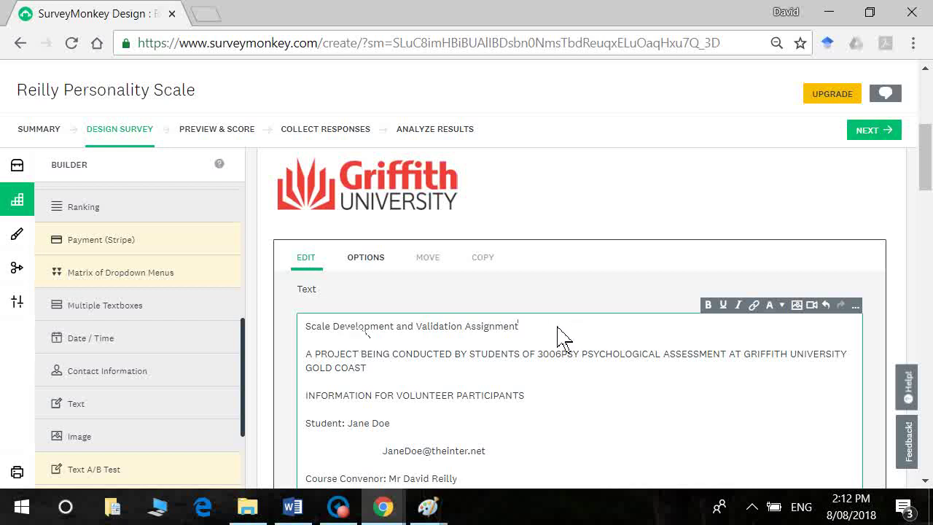
drag(559, 333, 287, 336)
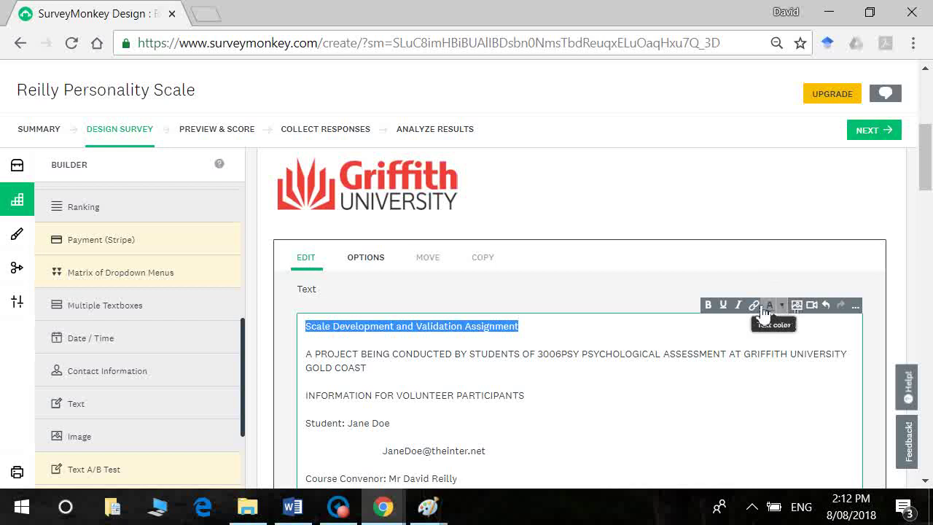
click(711, 309)
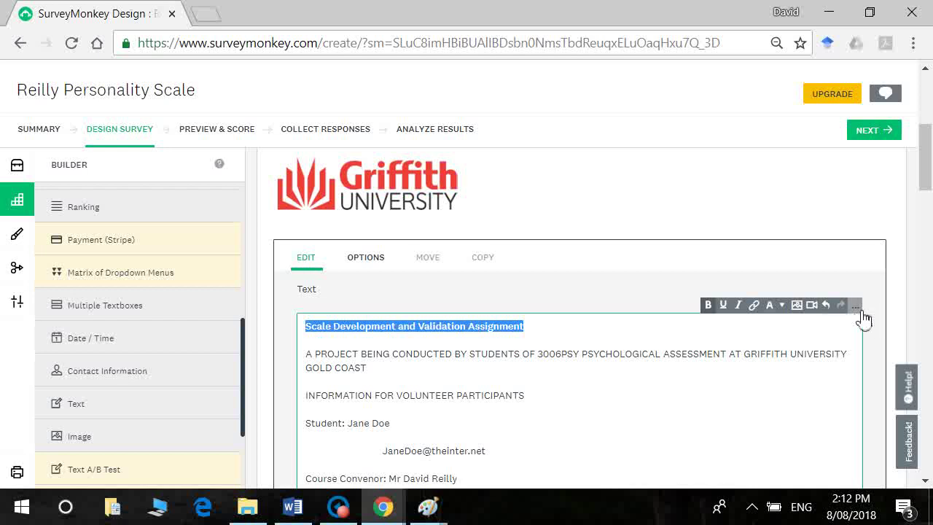
Step: In the Advanced Editor, set the title line to 18pt
click(861, 312)
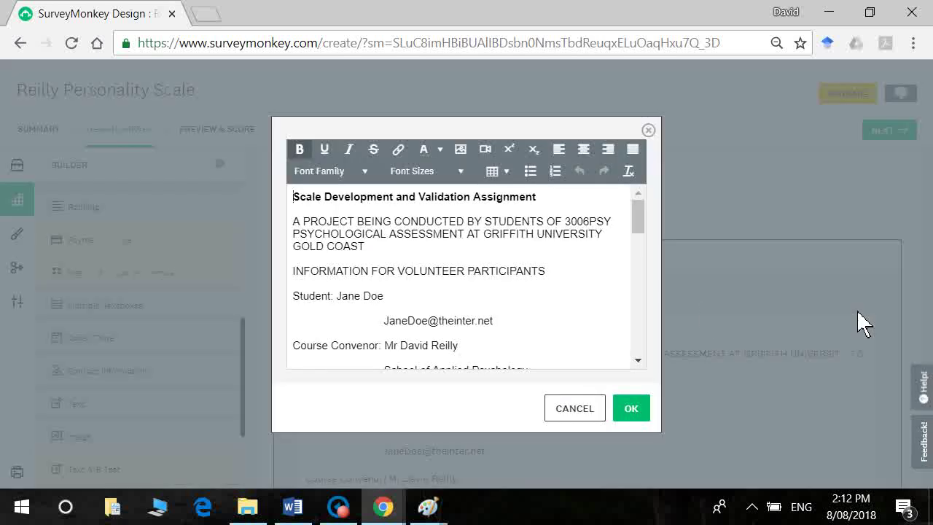
triple_click(277, 200)
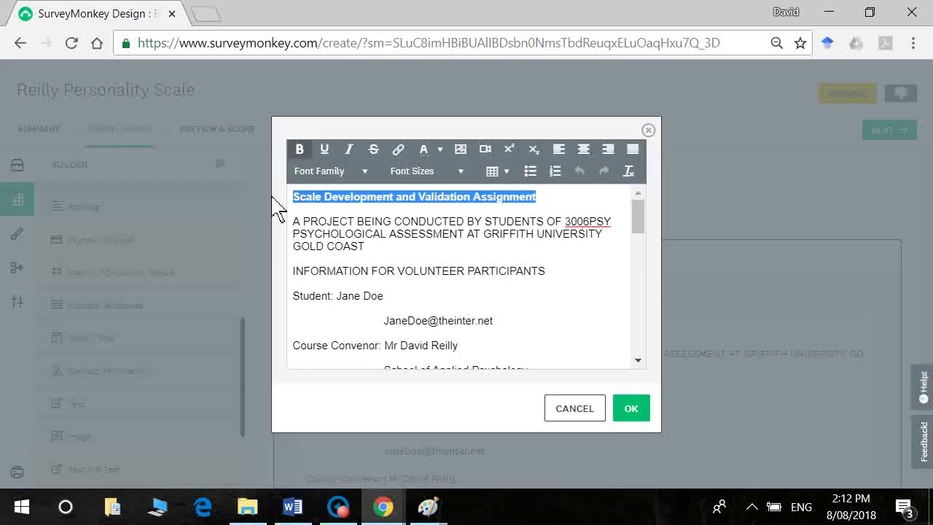
click(468, 177)
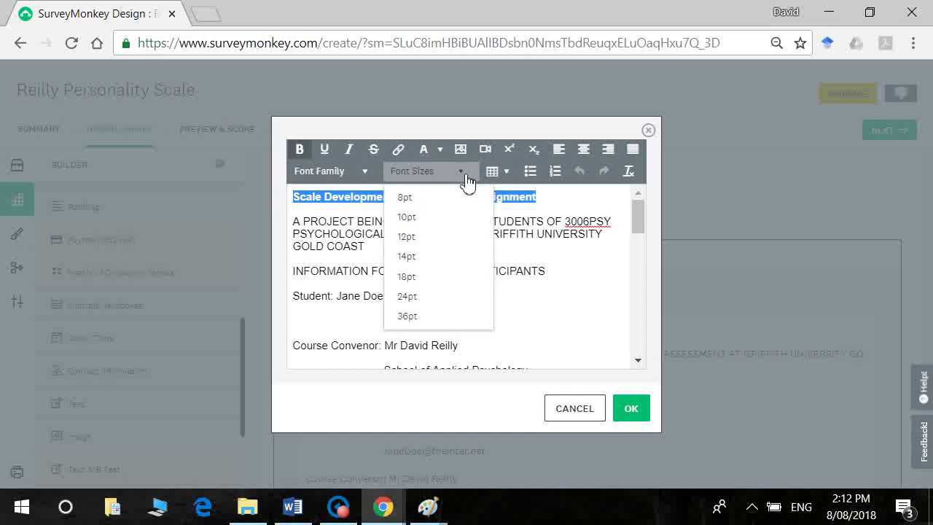
click(432, 278)
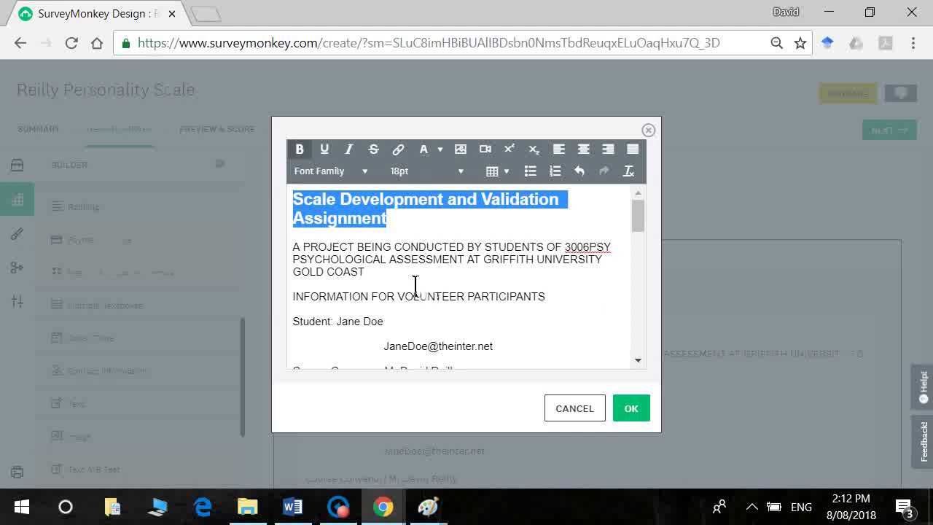
click(416, 285)
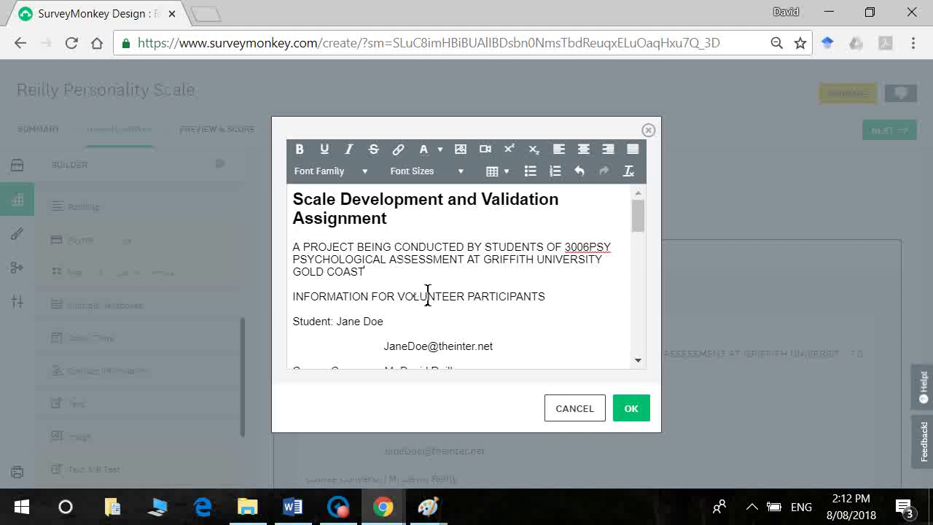
Step: After checking Word's formatting, bold the INFORMATION FOR VOLUNTEER PARTICIPANTS heading
key(alt+Tab)
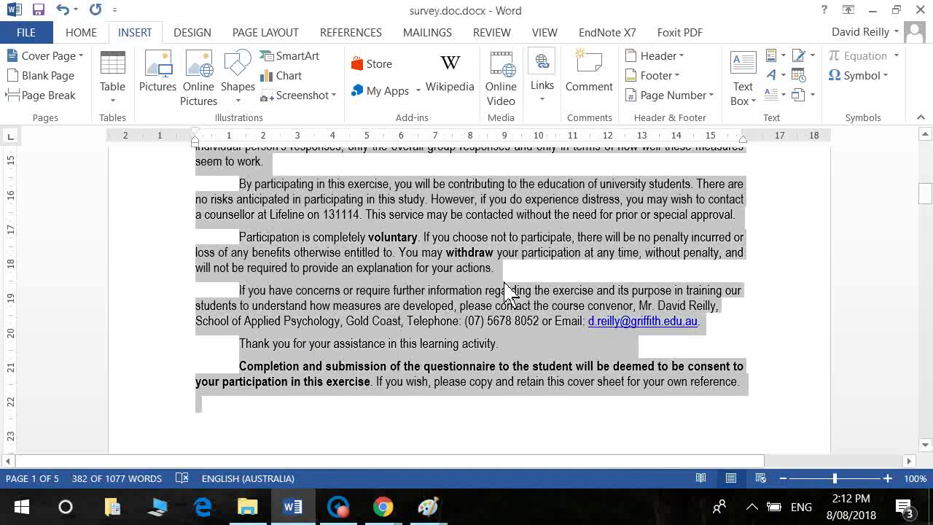
scroll(517, 292, up, 5)
scroll(518, 292, up, 5)
scroll(518, 295, down, 1)
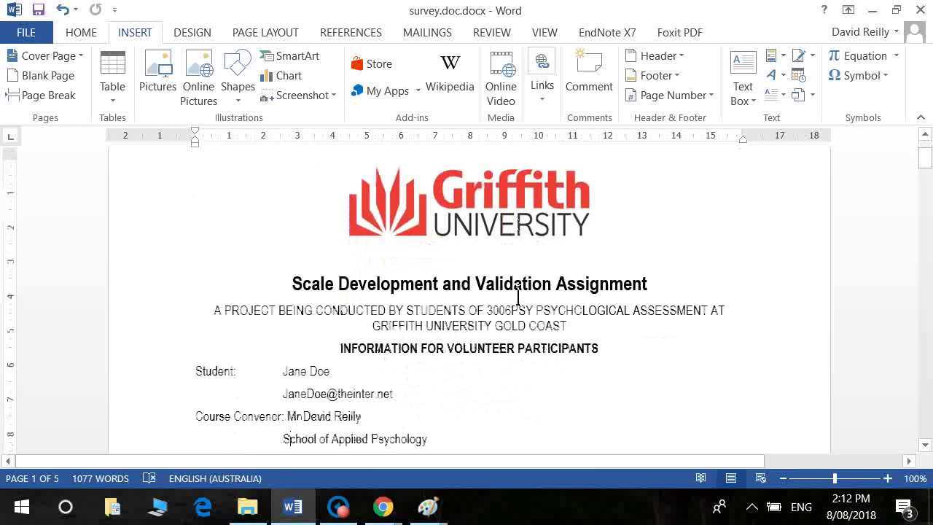
key(alt+Tab)
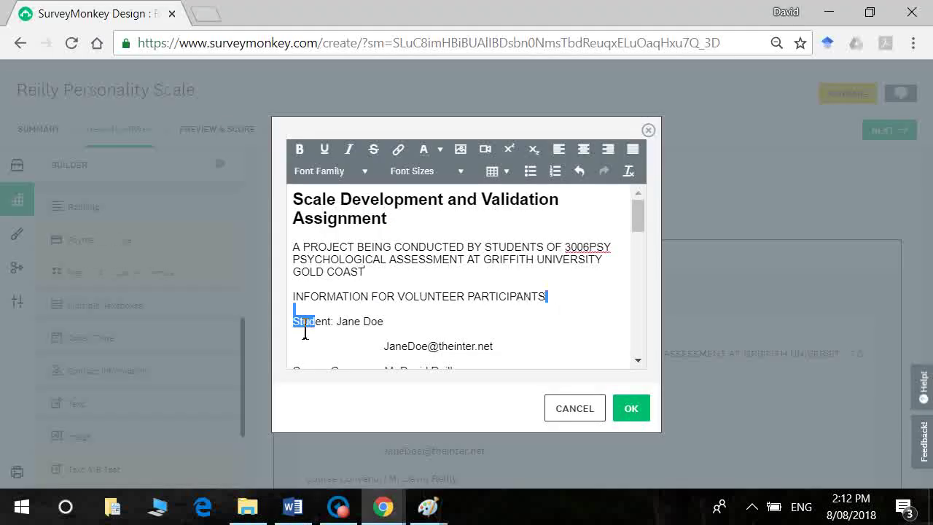
triple_click(274, 297)
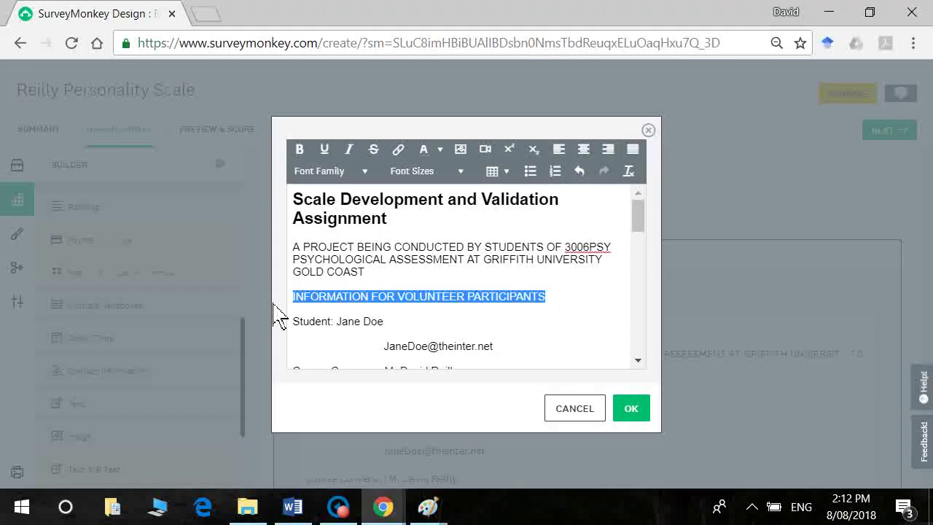
click(300, 149)
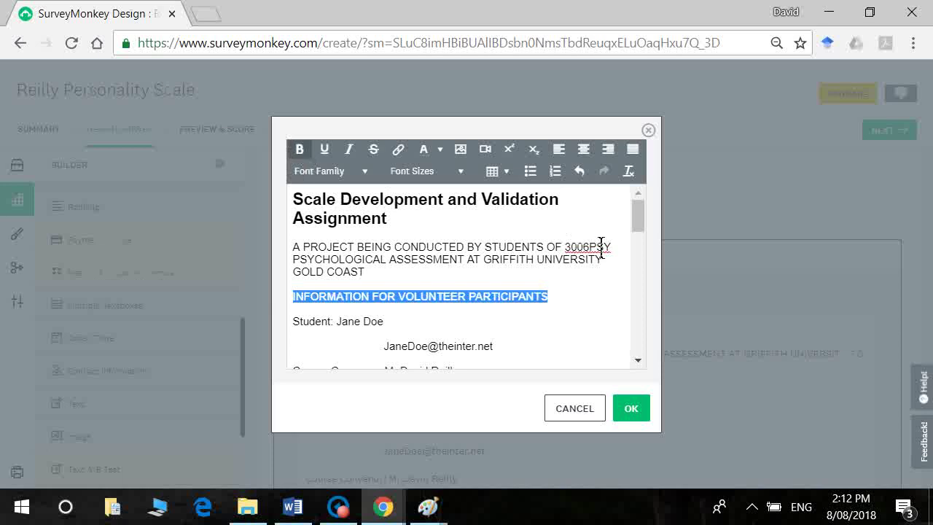
Step: Join the student's bracketed e-mail onto the Student line and remove the indent before 'The aim of this exercise'
drag(645, 218, 646, 235)
click(405, 264)
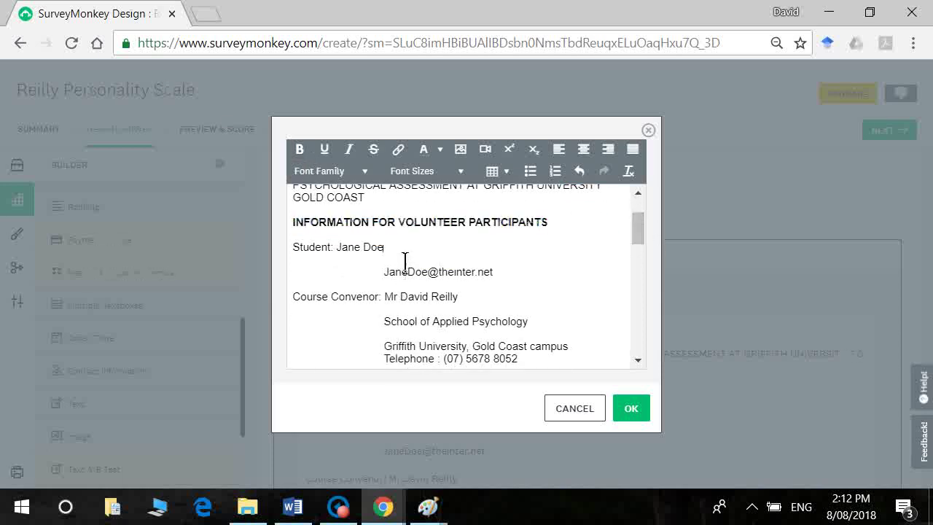
key(Delete)
key(Delete)
key(Delete)
key(Delete)
key(Delete)
key(Delete)
key(Delete)
key(Delete)
key(Delete)
key(Delete)
key(Delete)
key(Delete)
key(Delete)
key(Delete)
key(Delete)
key(Delete)
key(Delete)
key(Delete)
key(Delete)
key(Delete)
key(Delete)
key(Delete)
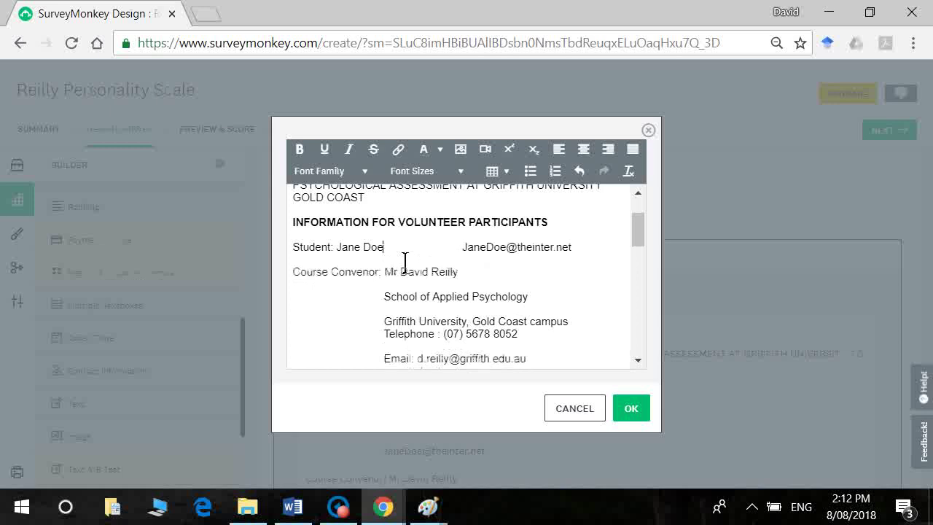
key(Delete)
key(Delete)
key(Delete)
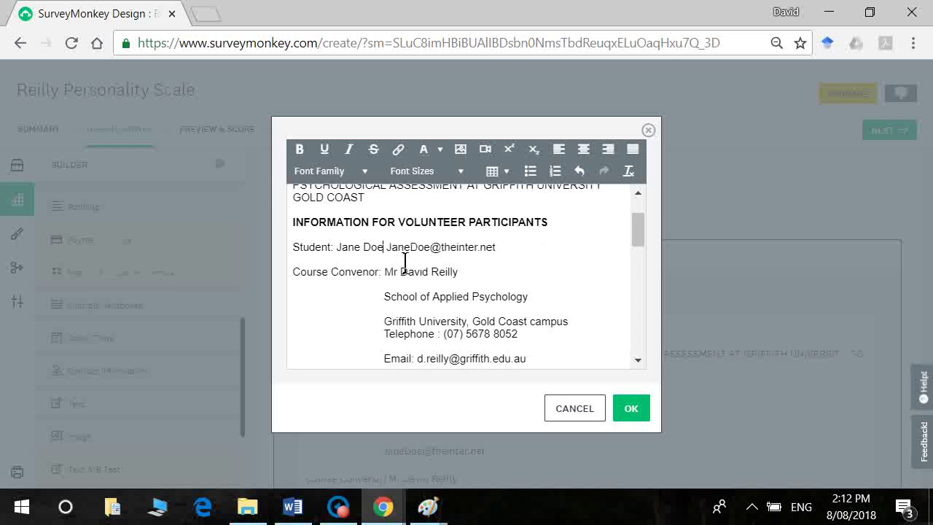
text((email)
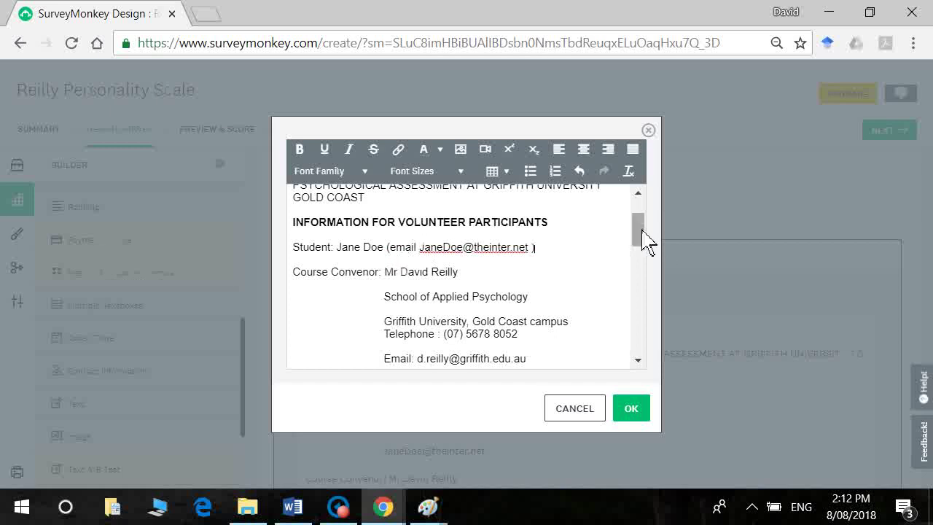
drag(643, 237, 648, 262)
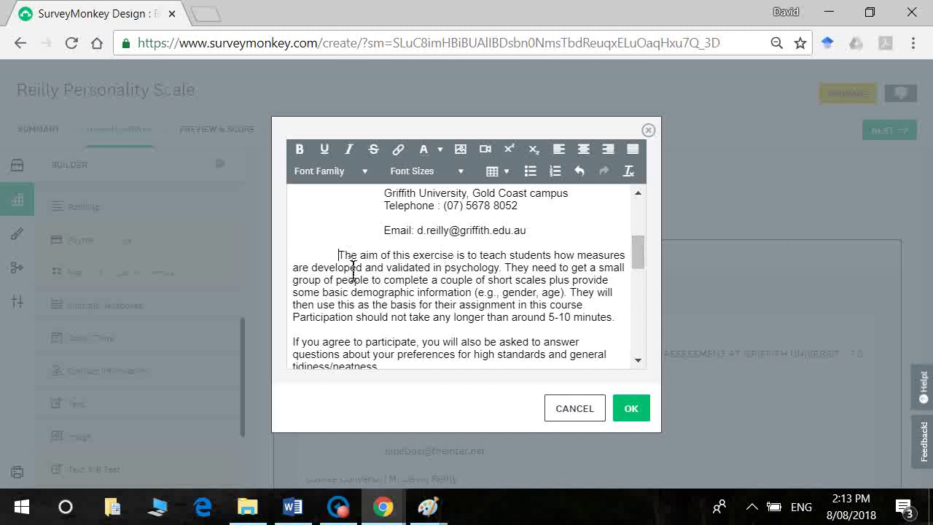
key(BackSpace)
key(BackSpace)
key(BackSpace)
key(BackSpace)
key(BackSpace)
key(BackSpace)
key(BackSpace)
key(BackSpace)
key(BackSpace)
Step: Indent the 'If you agree to participate' paragraph and bold the word 'not'
key(alt+Tab)
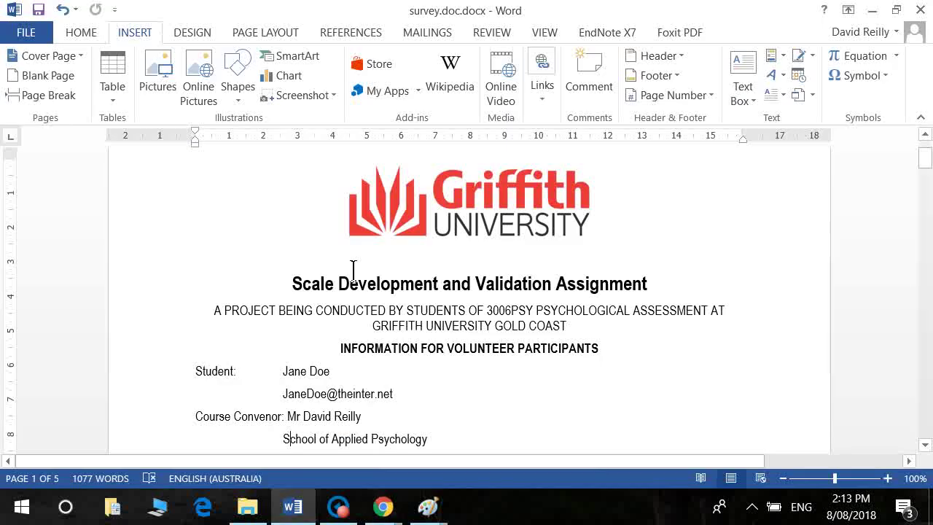
scroll(353, 271, down, 7)
key(alt+Tab)
click(293, 344)
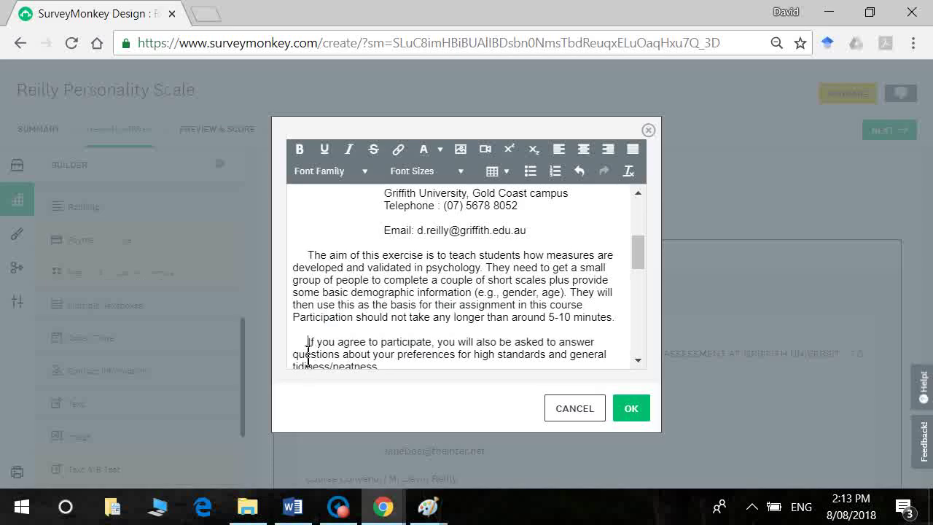
scroll(308, 356, down, 2)
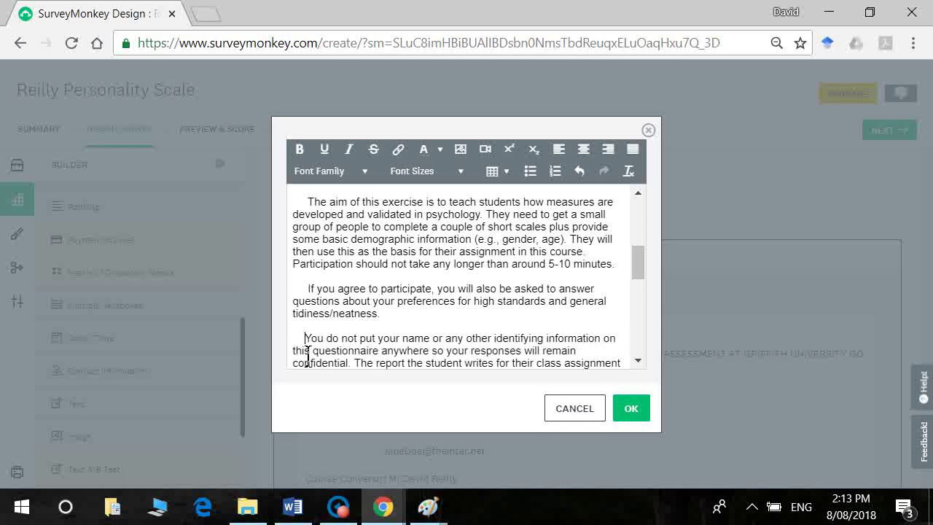
key(shift+Right)
click(299, 148)
click(445, 353)
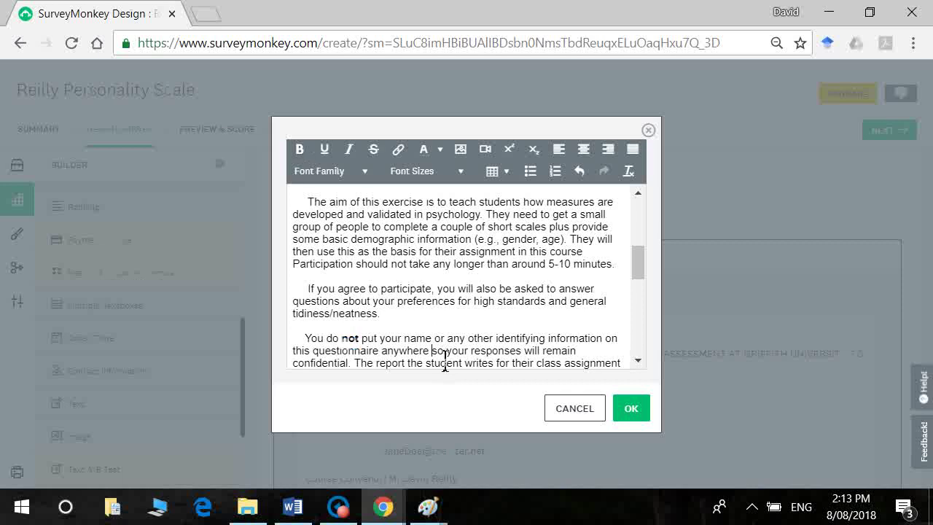
Step: Indent the 'By participating' paragraph and bold 'voluntary' in the Participation paragraph
key(alt+Tab)
scroll(446, 357, down, 2)
scroll(446, 358, down, 1)
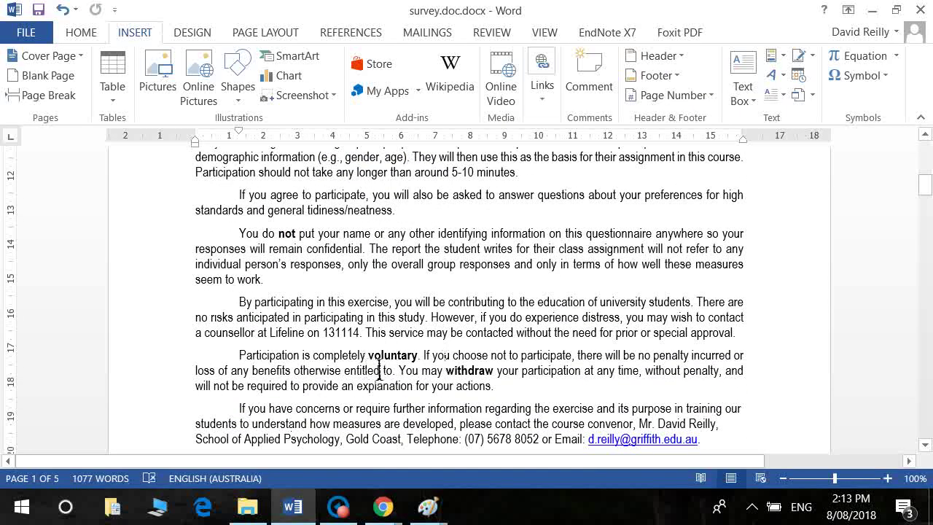
key(alt+Tab)
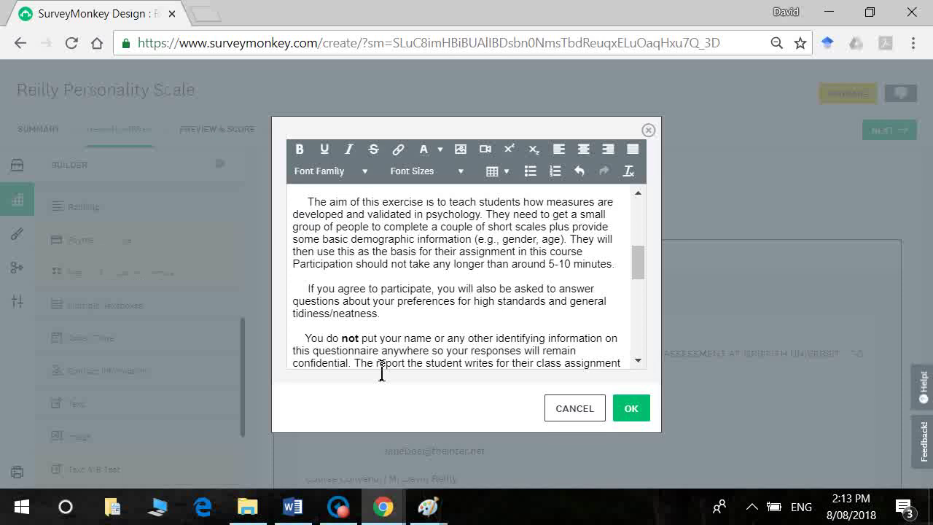
scroll(382, 372, down, 1)
key(Home)
key(Down)
key(Down)
key(Down)
key(Down)
key(Down)
key(Down)
key(Down)
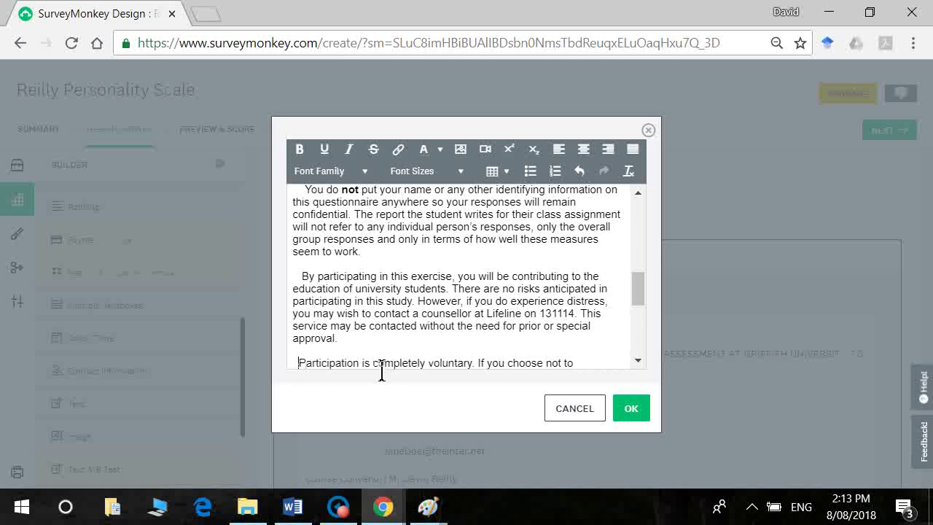
double_click(456, 363)
key(ctrl+b)
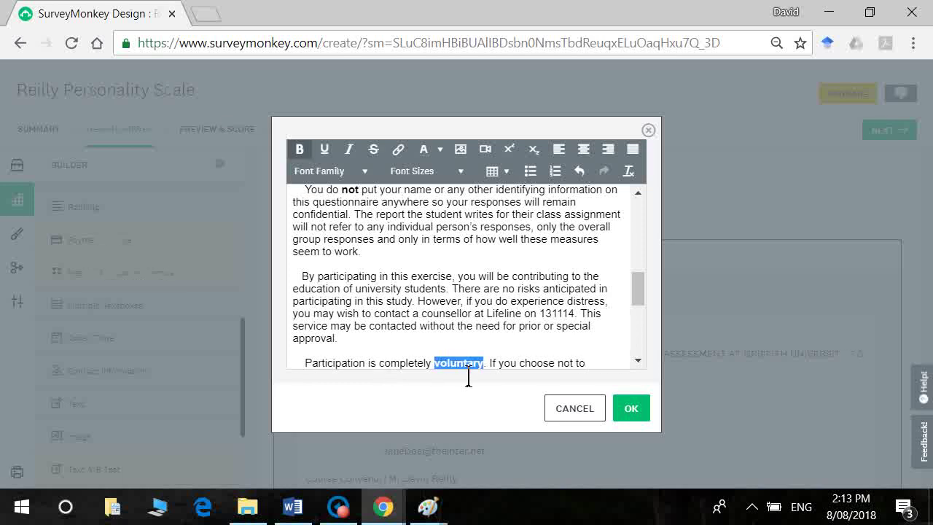
click(529, 377)
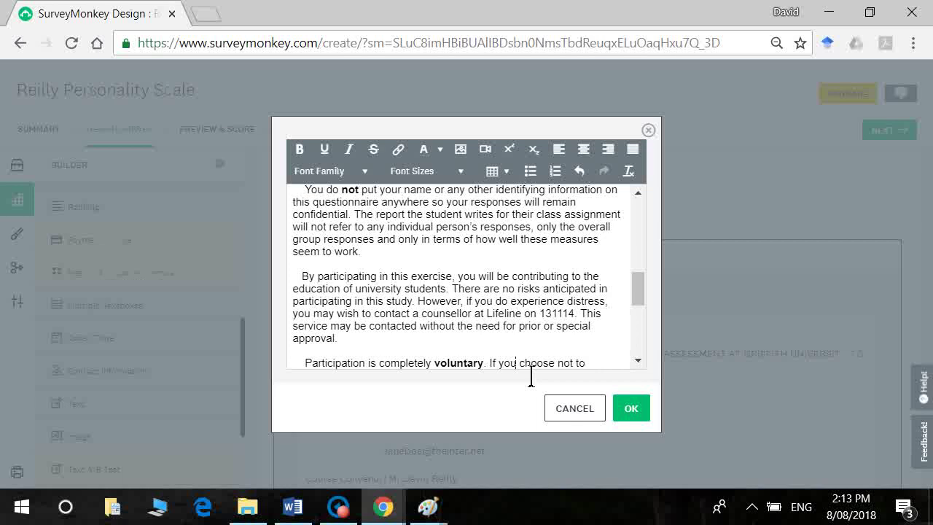
Step: Bold the word 'withdraw' in the Participation paragraph
key(alt+f)
key(Escape)
key(alt+f)
key(Escape)
key(Down)
key(Down)
key(Down)
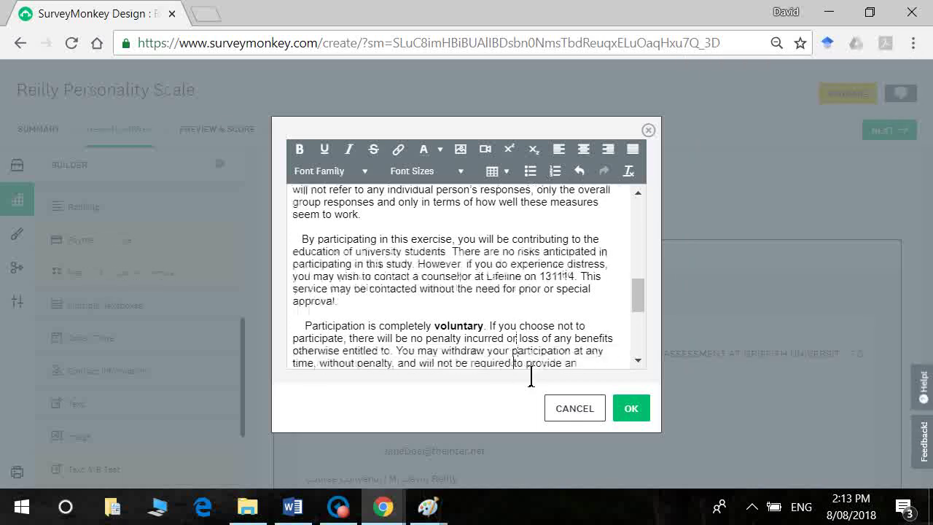
drag(410, 338, 477, 354)
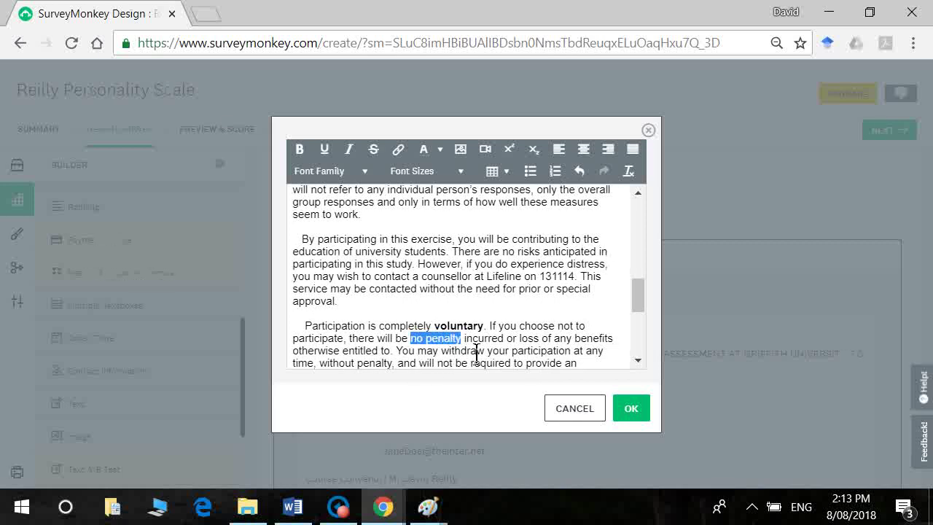
double_click(470, 352)
key(ctrl+b)
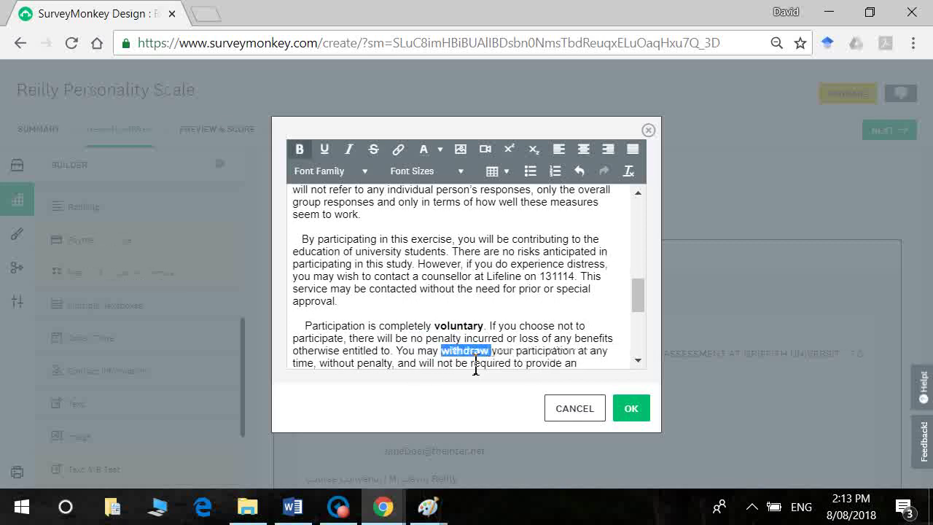
click(443, 356)
Step: Paste Word's completion paragraph at the end, bold its consent sentence, and apply the edits with OK
key(alt+Tab)
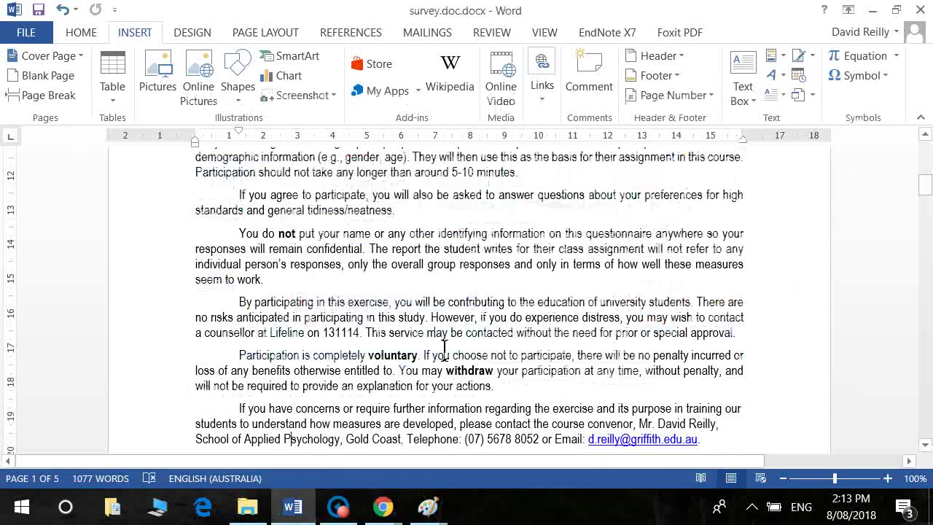
key(Down)
key(Down)
key(Down)
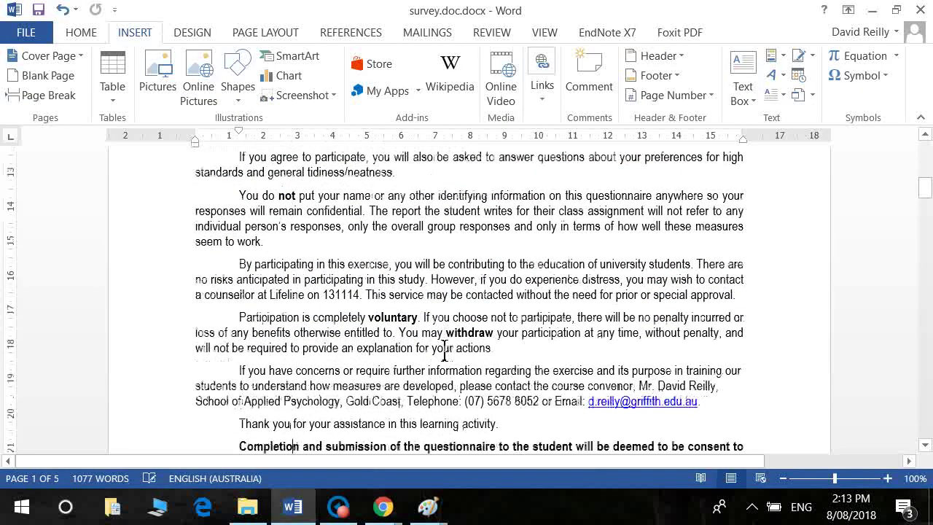
key(alt+Tab)
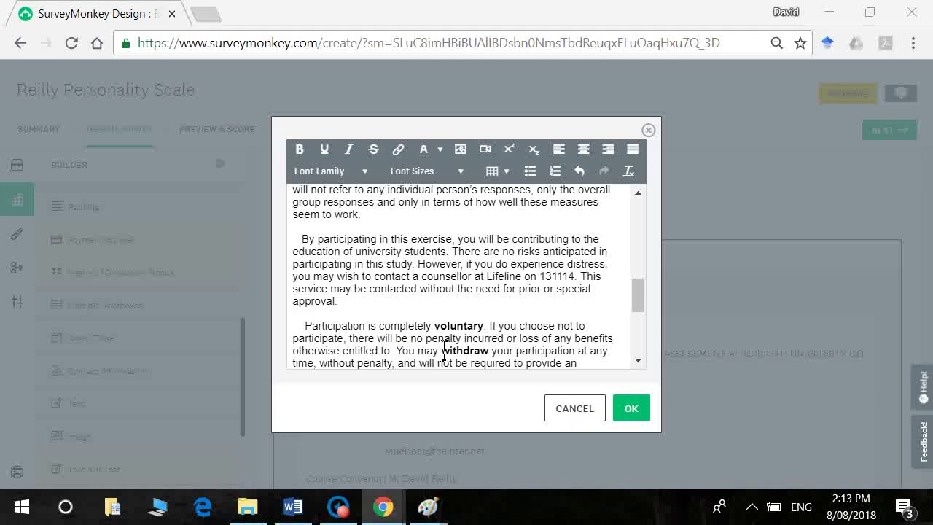
key(Down)
key(Down)
key(Down)
key(Down)
key(Down)
key(Down)
key(Down)
key(Down)
key(Down)
key(Down)
key(Down)
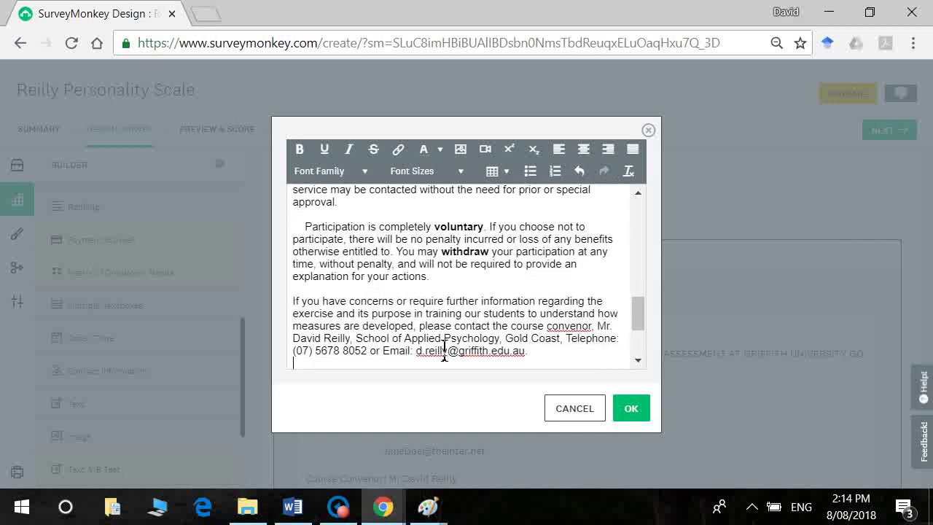
text(Completion and submission of the questionnaire to the student will be deemed to be consent to your participation in this exercise. If you wish, please copy and retain this cover sheet for your own reference)
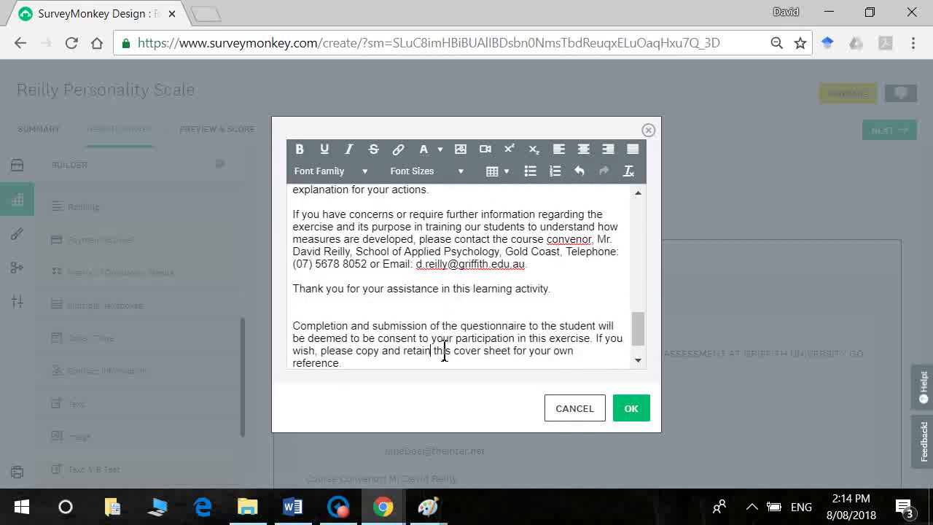
key(shift+Down)
key(shift+Down)
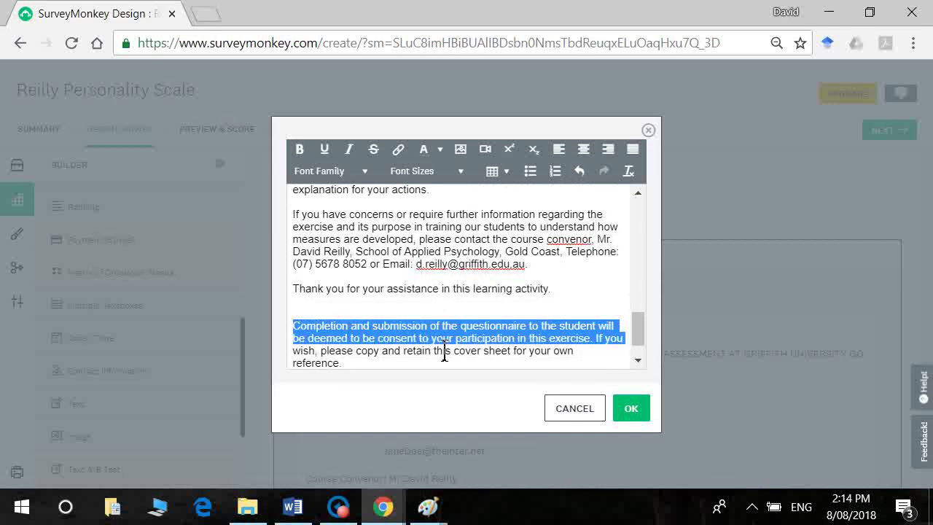
key(ctrl+shift+Left)
key(ctrl+shift+Left)
key(ctrl+b)
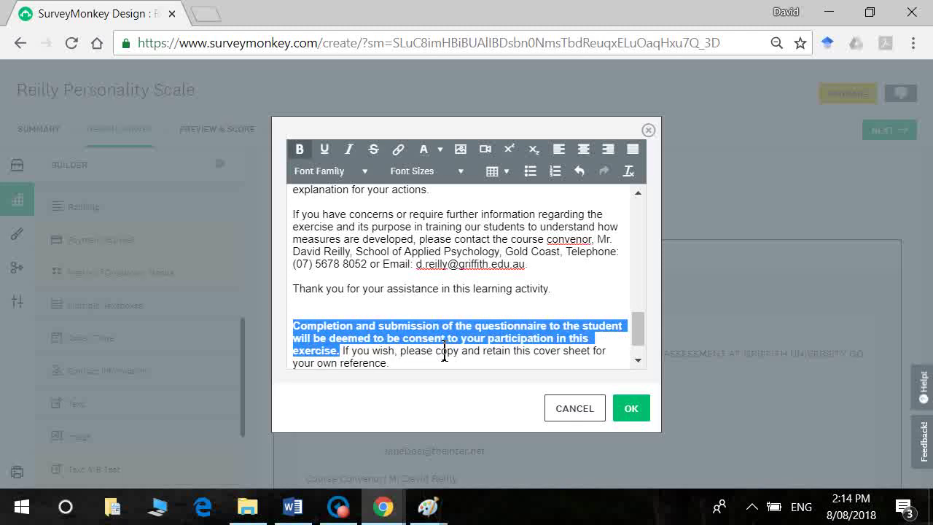
click(445, 357)
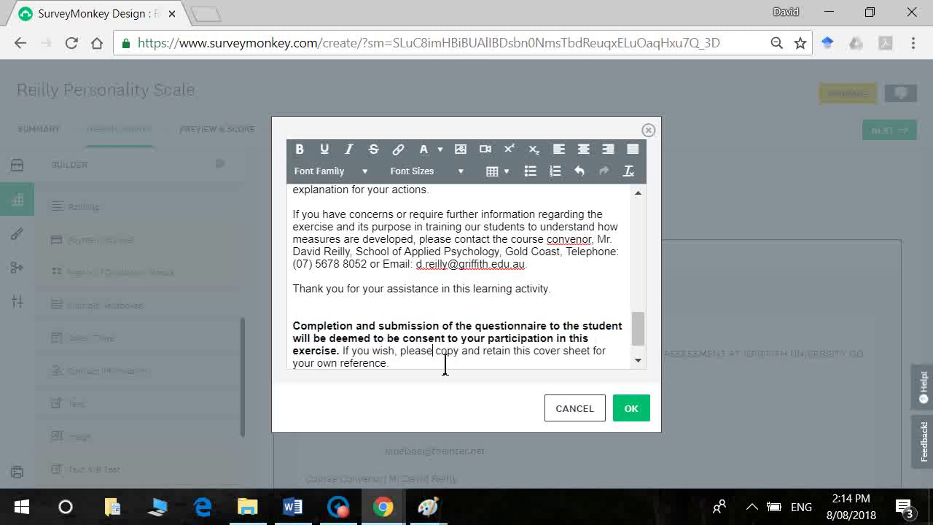
click(632, 409)
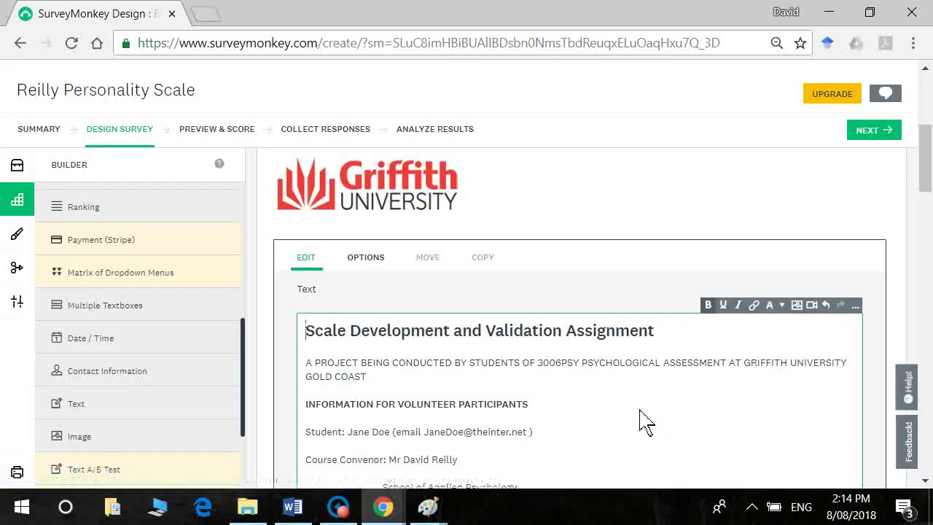
click(206, 131)
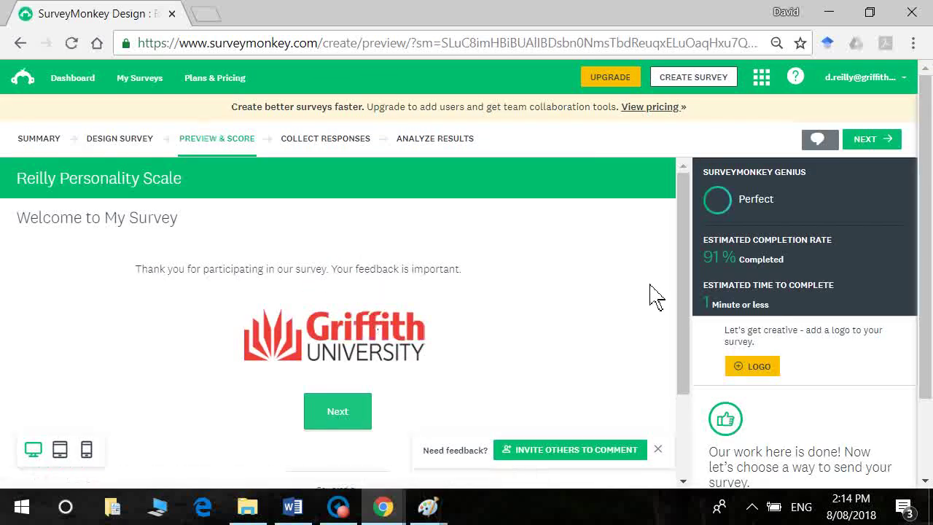
drag(681, 281, 667, 219)
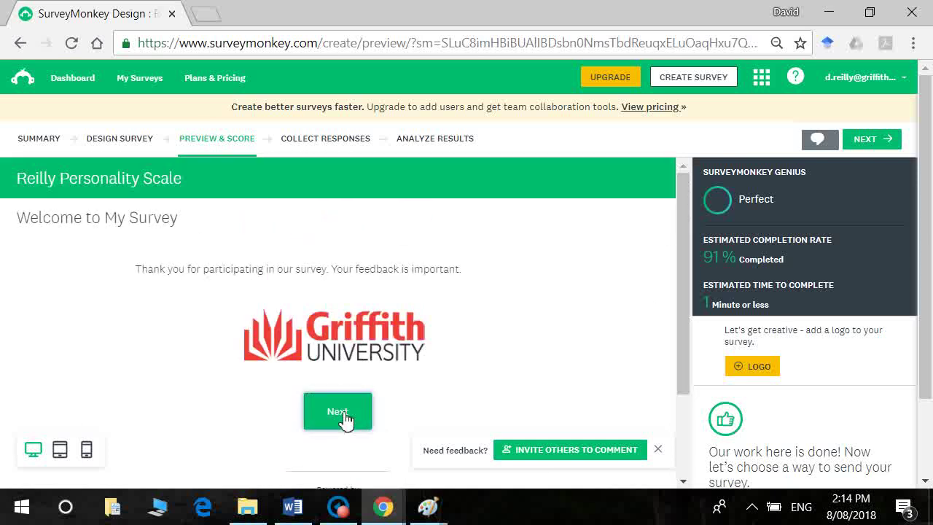
click(346, 420)
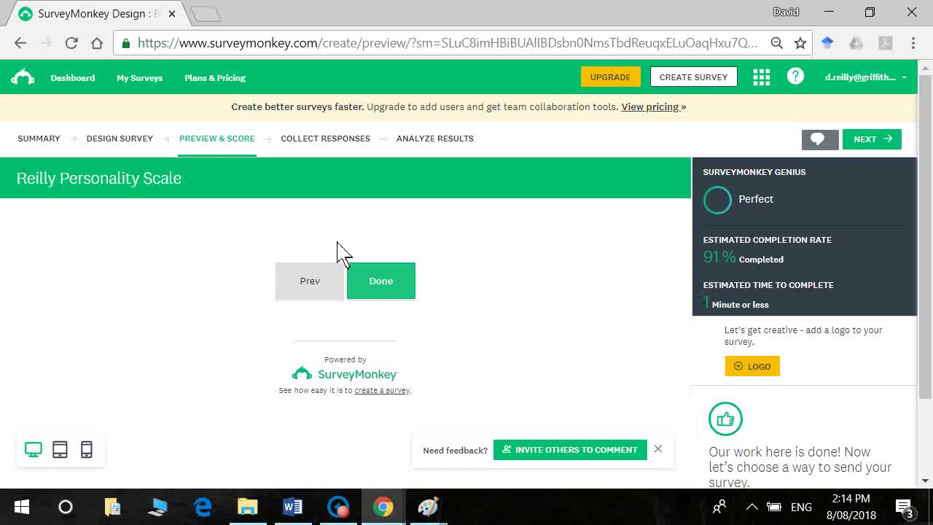
click(308, 282)
click(126, 151)
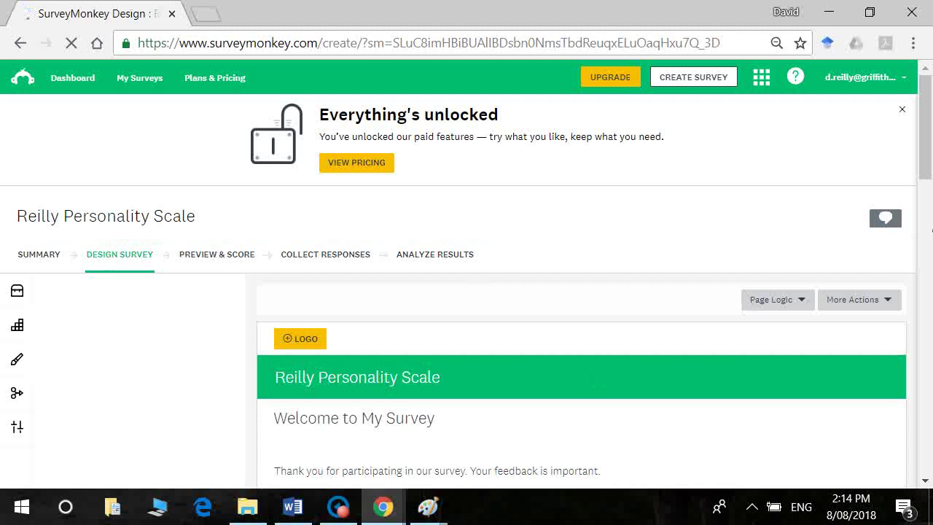
Step: Add a new Text block, paste the participant information sheet, and switch to the Advanced Editor
scroll(924, 262, down, 5)
drag(924, 263, 929, 232)
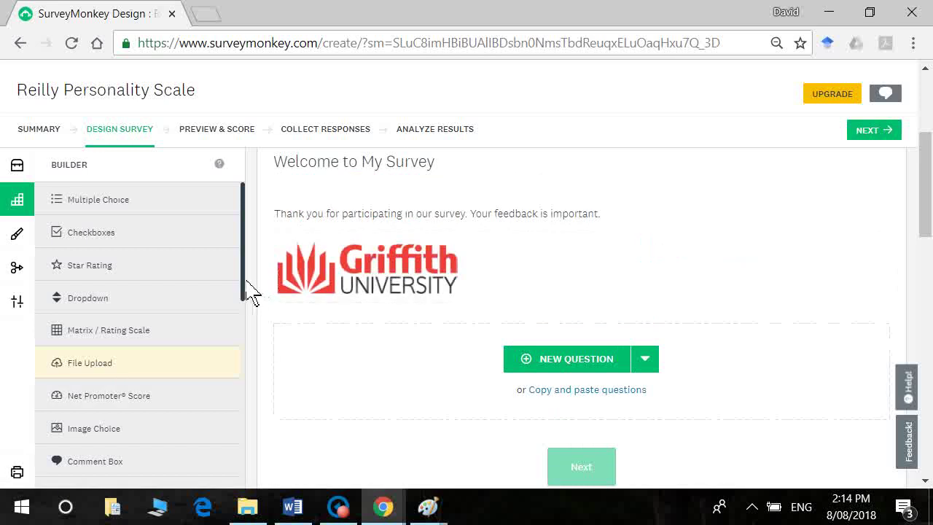
drag(246, 292, 268, 448)
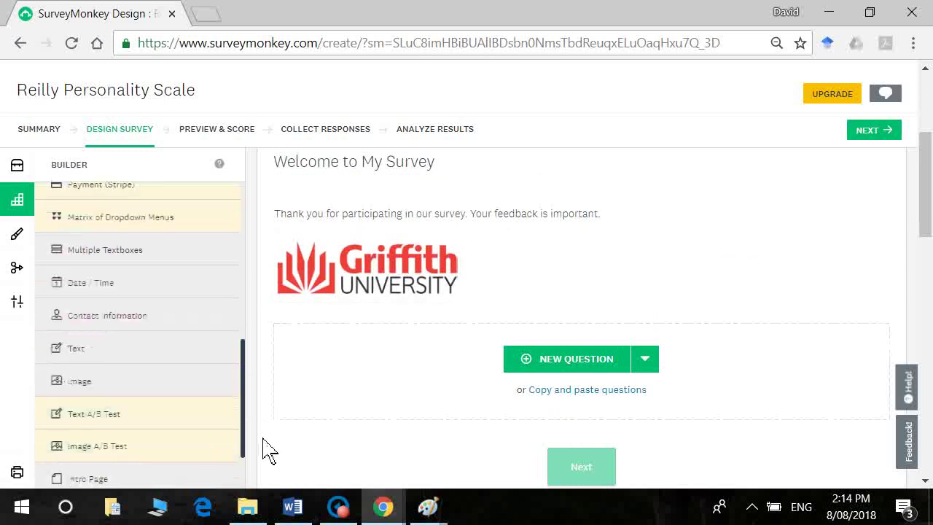
click(135, 377)
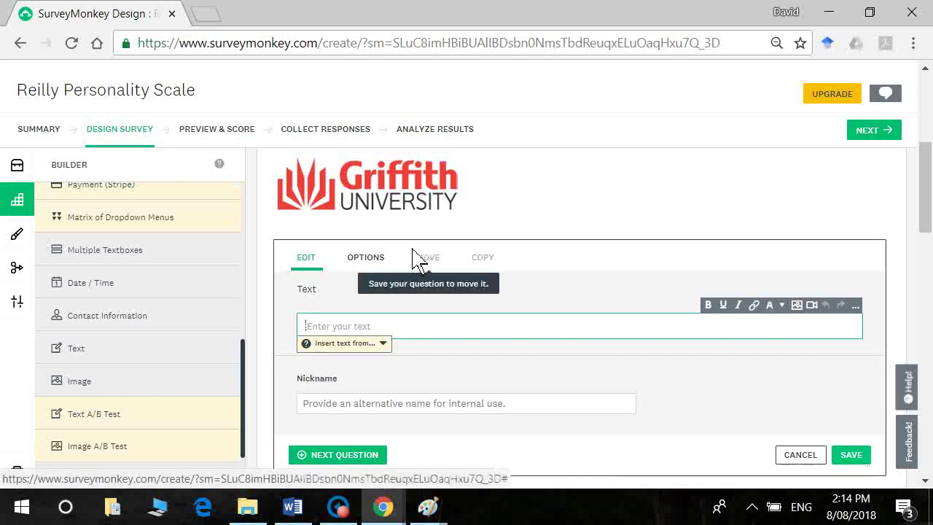
key(ctrl+v)
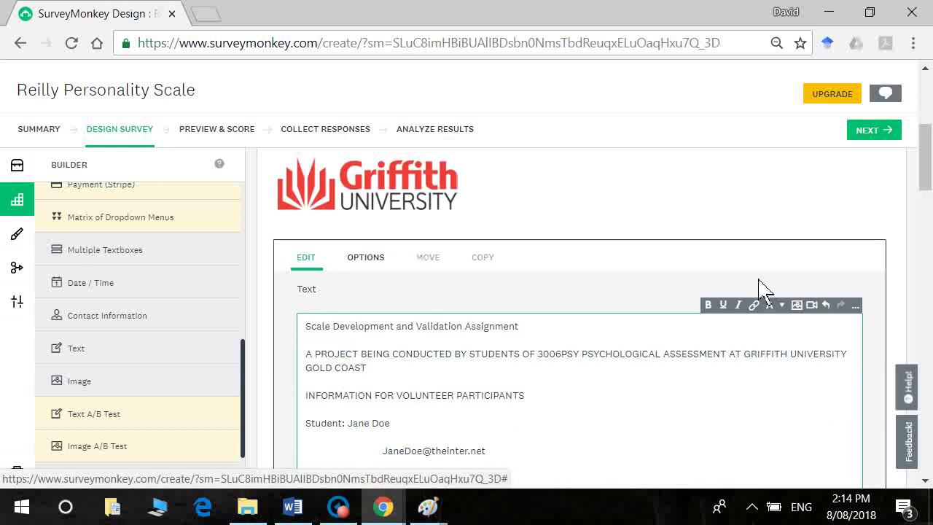
click(855, 304)
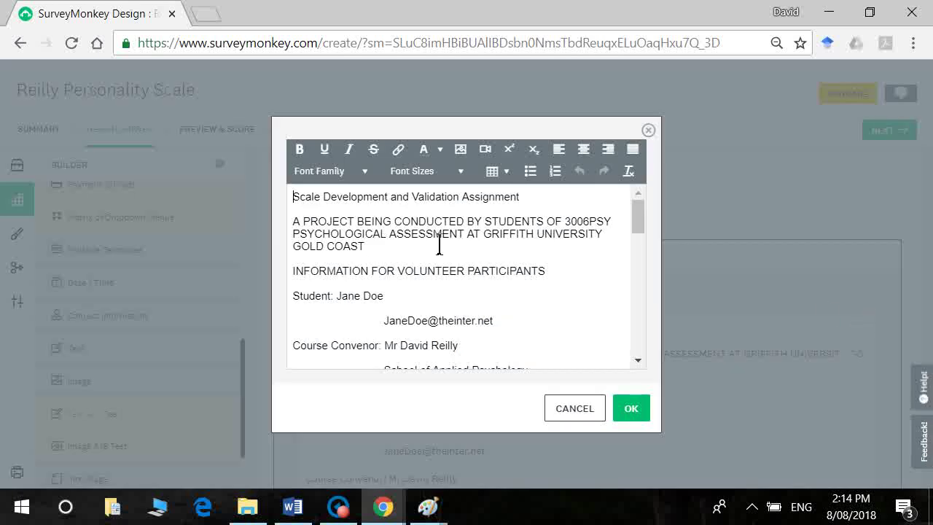
Step: Enlarge the information sheet's title line to 18pt
triple_click(538, 206)
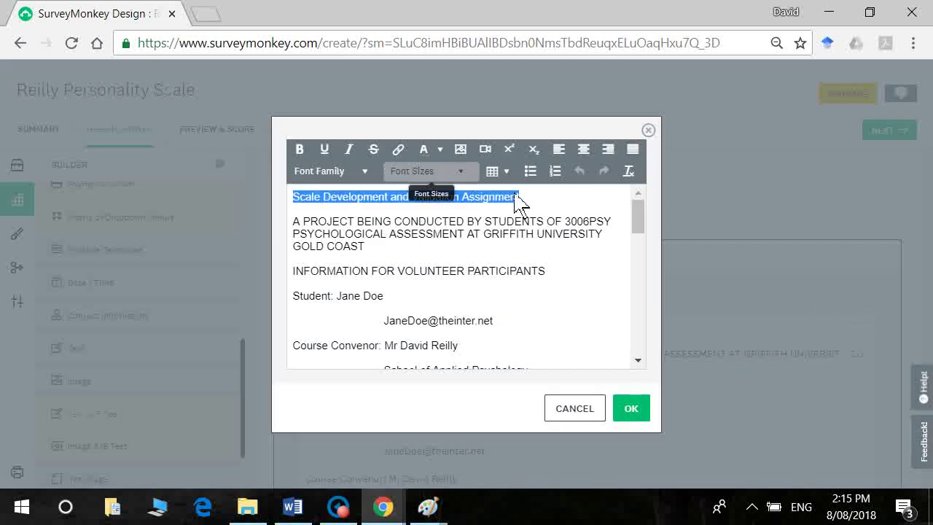
click(464, 175)
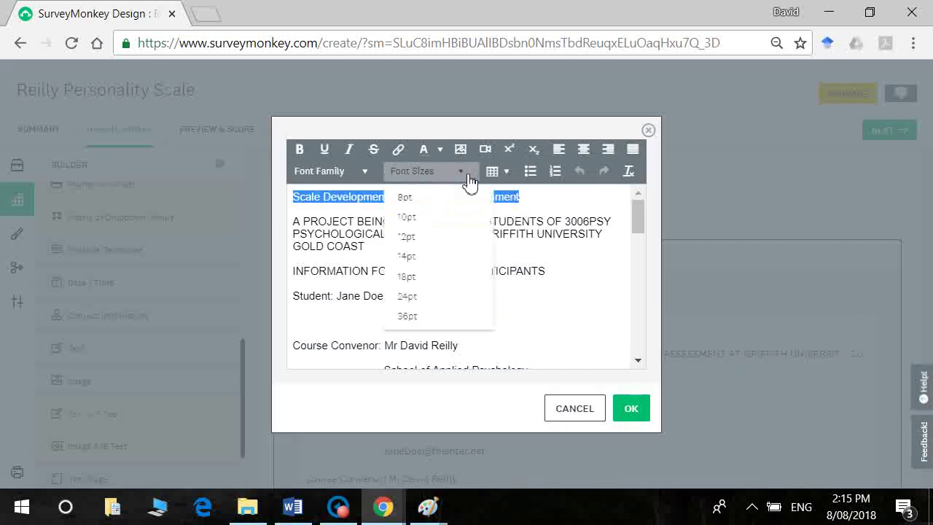
click(433, 277)
click(440, 284)
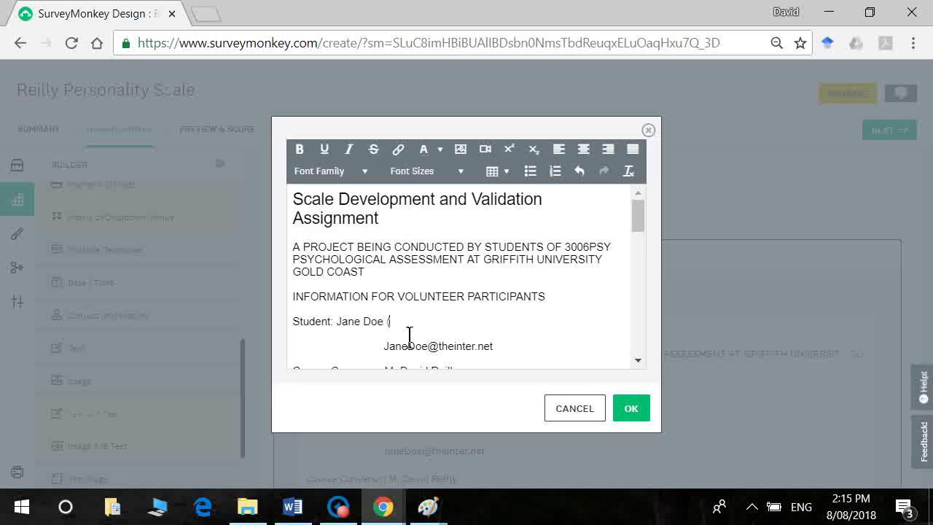
Step: Join the email address onto the Student line and tidy the paragraph indents
key(Delete)
key(Delete)
key(Delete)
key(Delete)
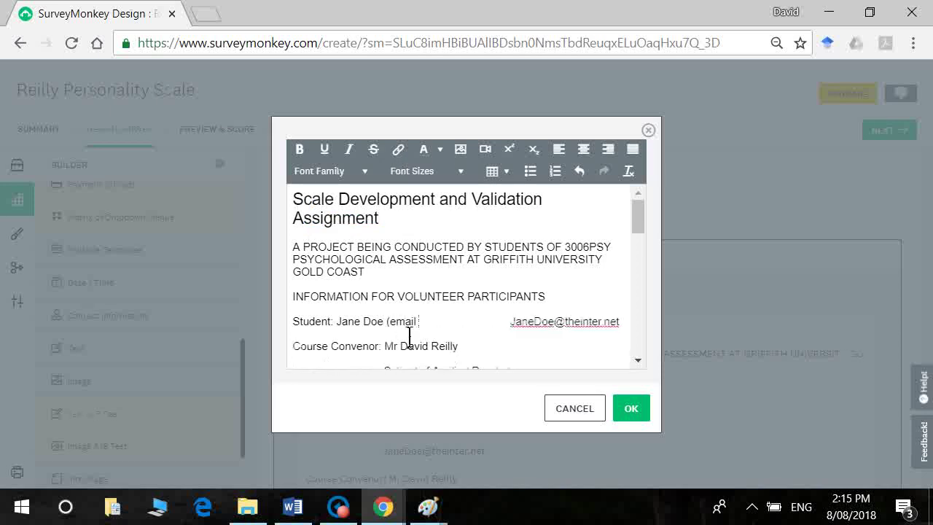
key(Delete)
key(Delete)
key(Delete)
key(Delete)
key(Delete)
key(Delete)
key(Delete)
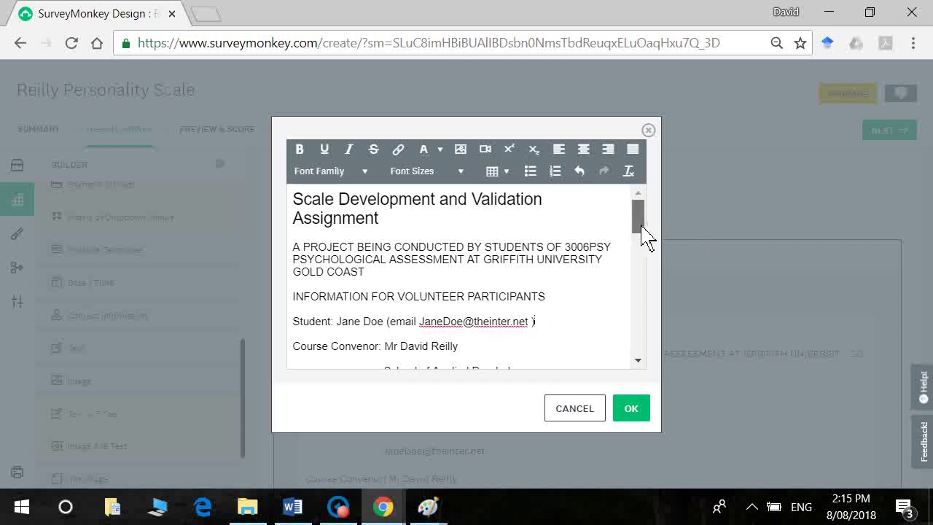
drag(641, 223, 643, 233)
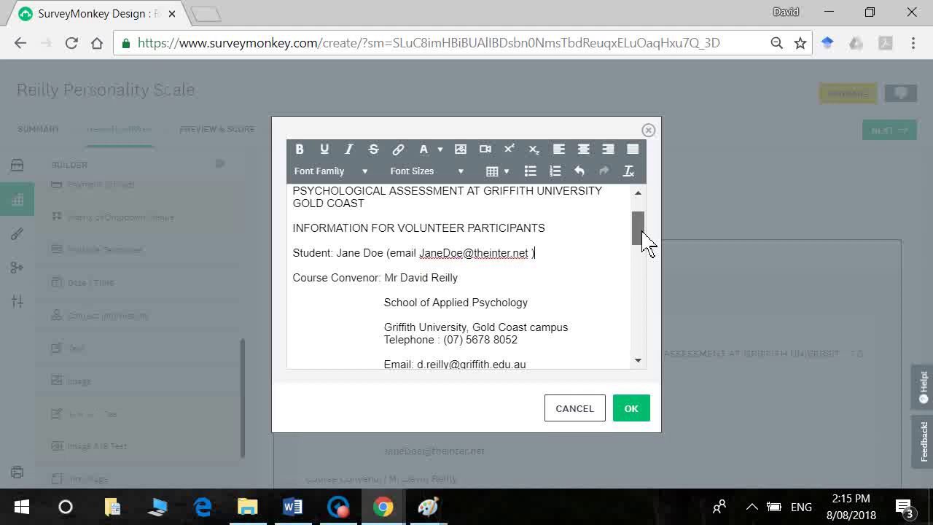
drag(642, 232, 657, 271)
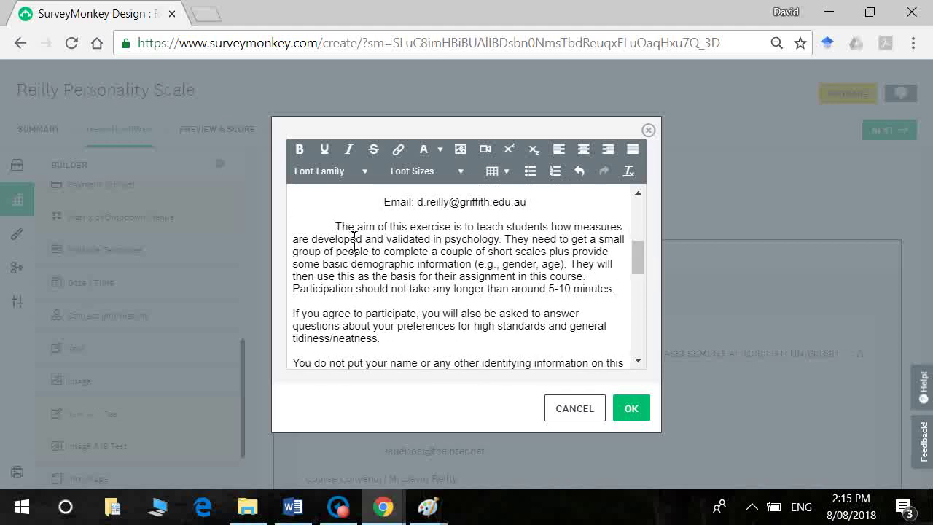
key(BackSpace)
key(BackSpace)
key(BackSpace)
key(BackSpace)
key(BackSpace)
key(BackSpace)
key(BackSpace)
key(BackSpace)
key(BackSpace)
key(BackSpace)
key(BackSpace)
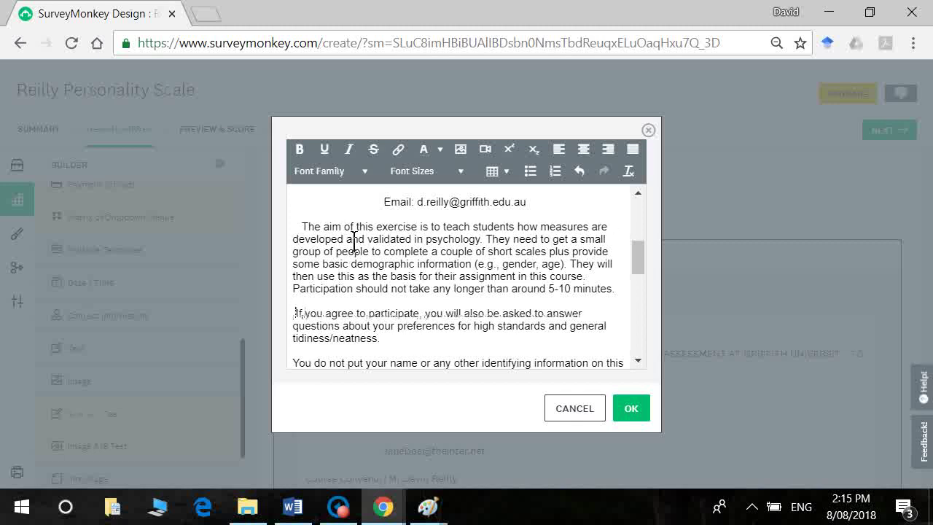
scroll(355, 244, down, 1)
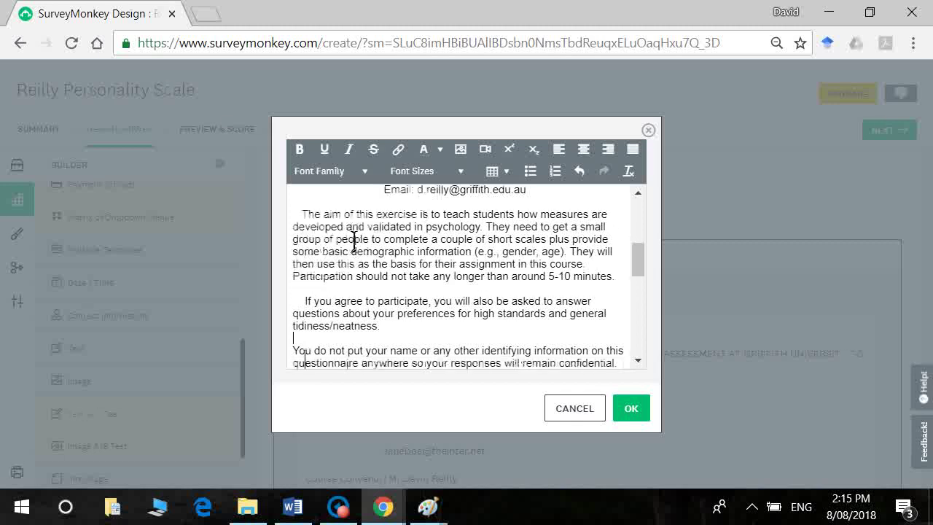
key(Down)
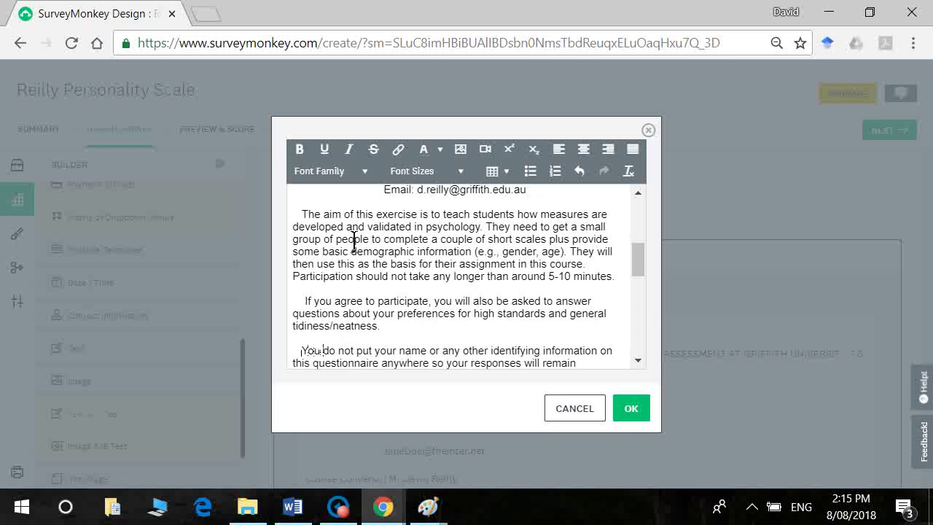
Step: Make 'completely voluntary' and 'withdraw' bold in the Participation paragraph
key(ctrl+b)
key(Down)
key(Down)
key(Down)
key(Down)
key(Down)
key(Down)
key(Down)
key(Down)
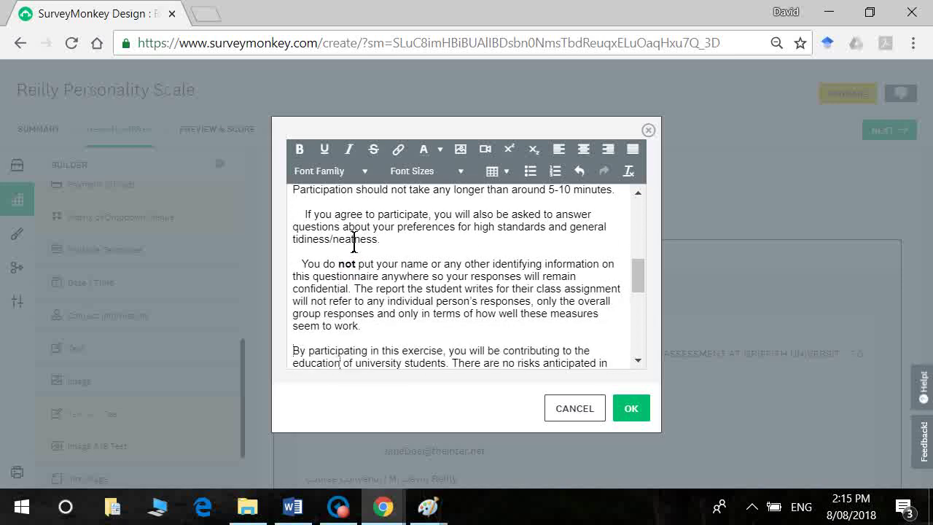
key(Down)
key(Down)
key(Down)
key(Down)
key(Down)
key(Down)
key(Down)
key(Down)
key(Down)
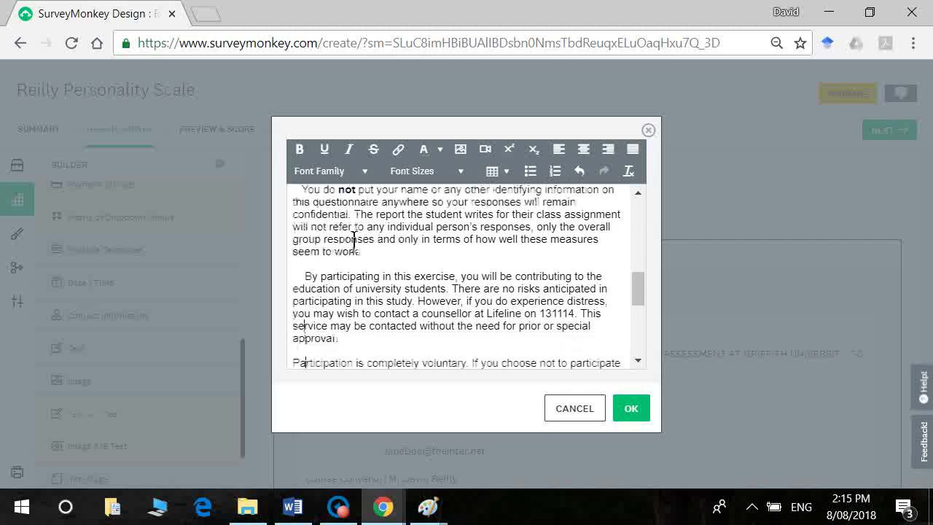
key(Down)
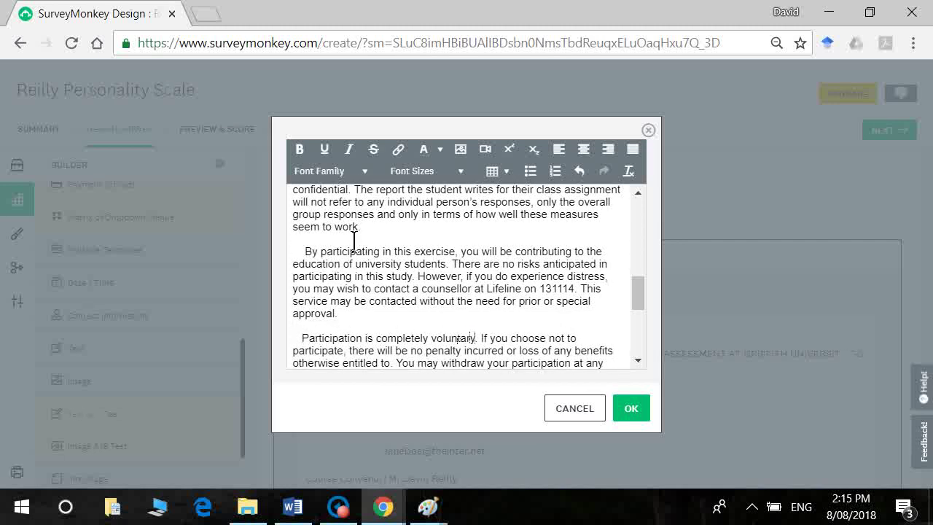
key(shift+Left)
key(shift+Left)
key(shift+Left)
key(shift+Left)
key(shift+Left)
key(shift+Left)
key(shift+Left)
key(shift+Left)
key(shift+Left)
key(shift+Left)
key(shift+Left)
key(shift+Left)
key(shift+Left)
key(shift+Left)
key(shift+Left)
key(shift+Left)
key(shift+Left)
key(shift+Left)
key(shift+Left)
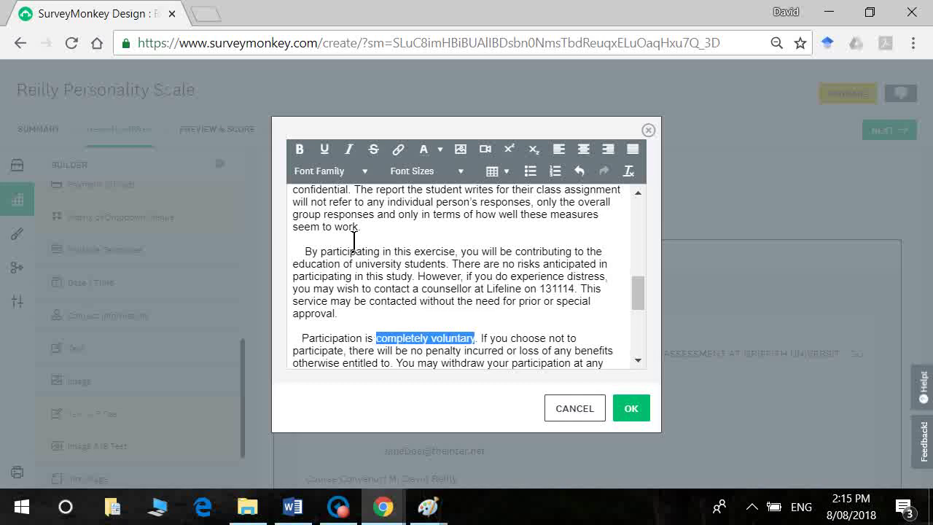
key(ctrl+b)
key(Down)
key(Down)
key(Down)
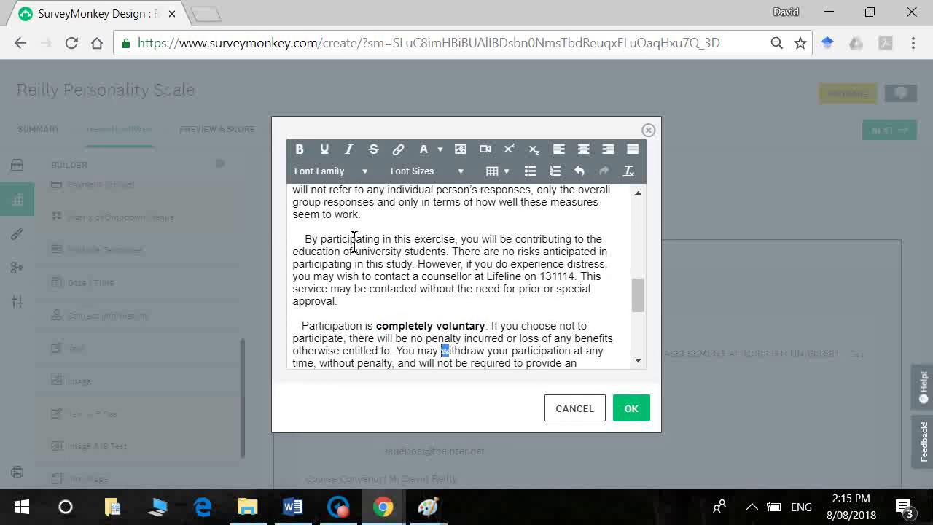
key(ctrl+b)
Step: Bold the consent sentence in the Completion paragraph and delete the empty last line
key(Down)
key(Down)
key(Down)
key(Down)
key(Down)
key(Down)
key(Down)
key(Down)
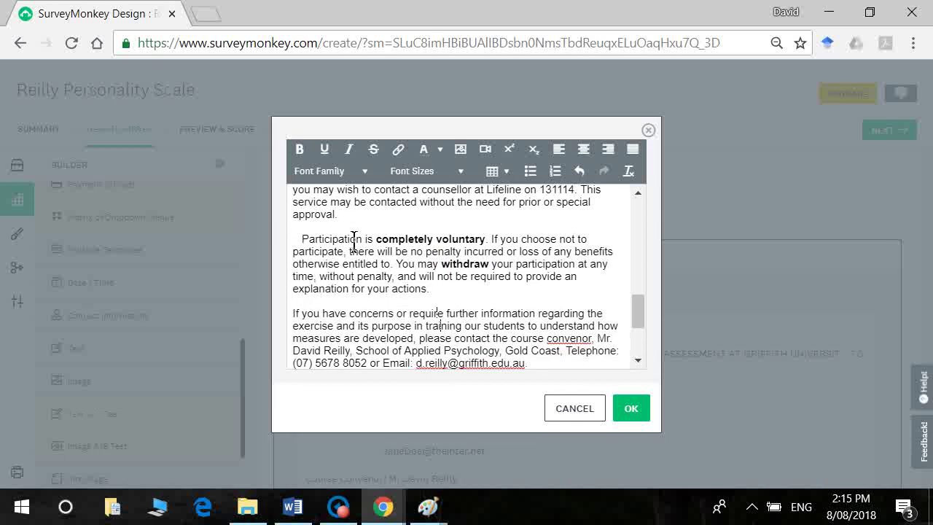
key(Down)
key(Down)
key(Down)
key(Down)
key(Down)
key(Down)
key(Down)
key(Up)
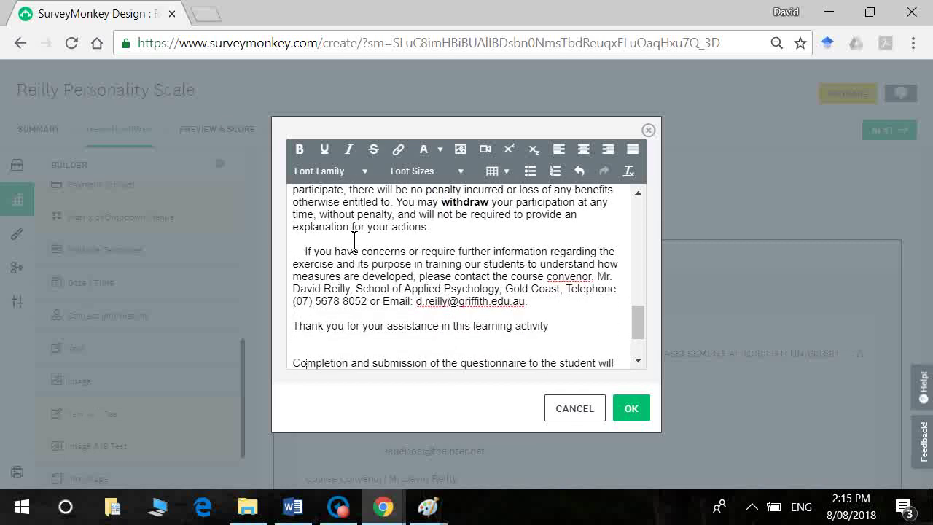
key(shift+Down)
key(shift+Down)
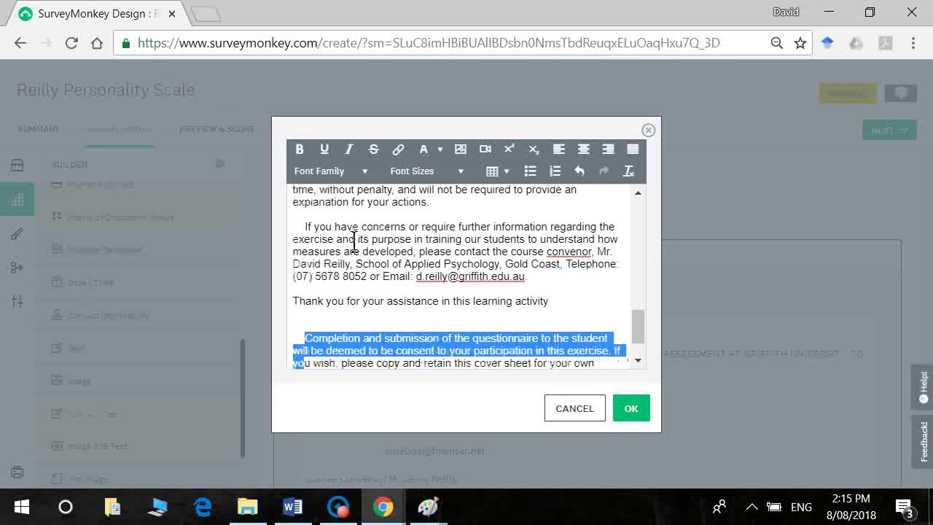
key(shift+Left)
key(shift+Left)
key(shift+Left)
key(shift+Left)
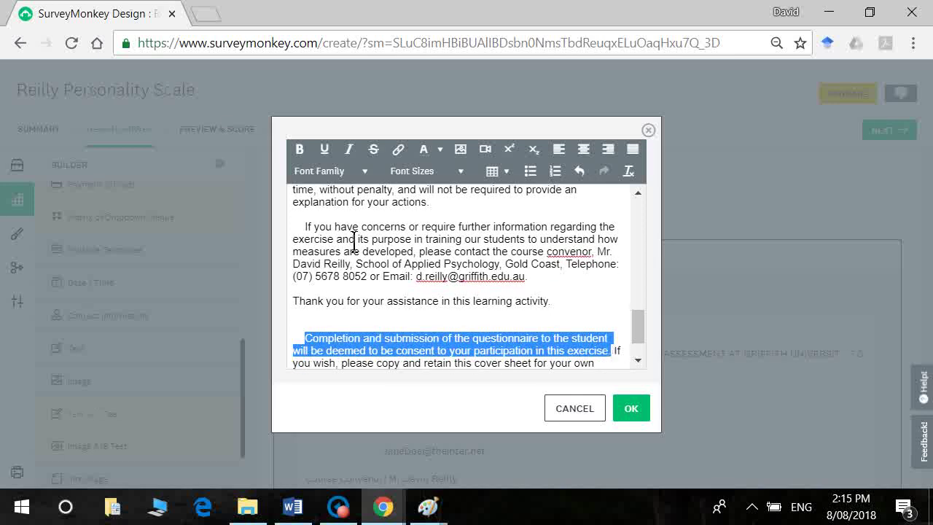
key(ctrl+b)
key(ctrl+End)
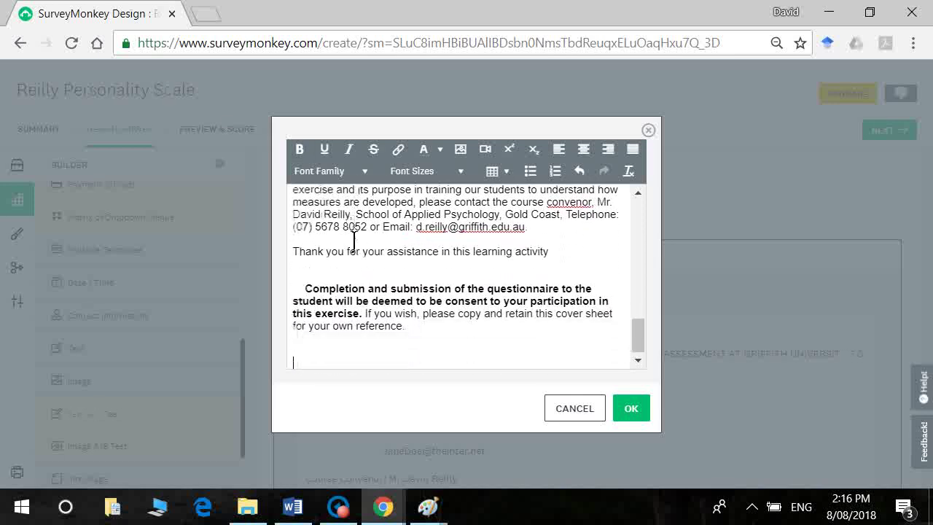
key(BackSpace)
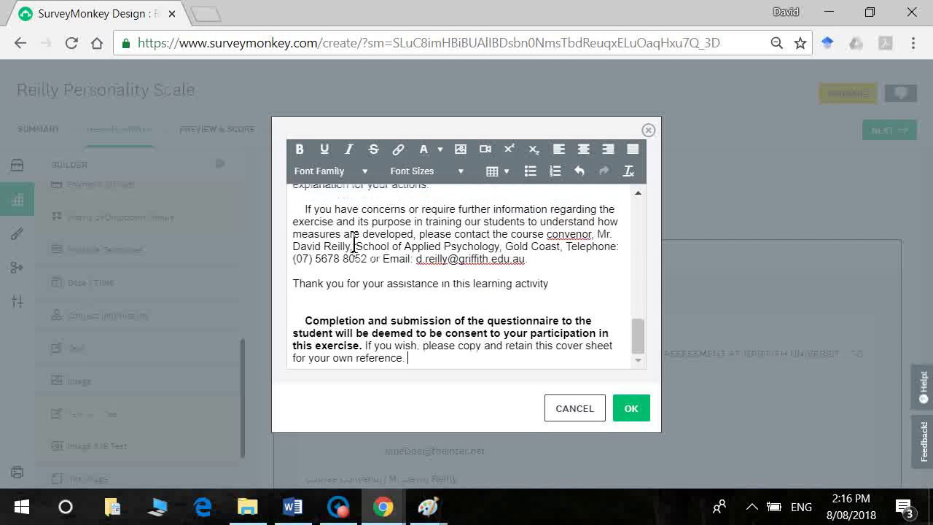
Step: Apply the editor changes and save the information text block to the survey
click(638, 412)
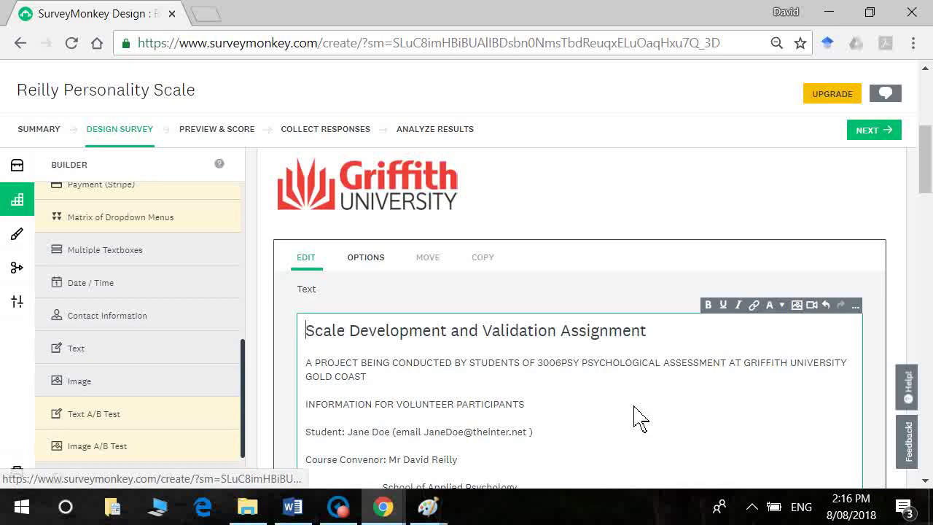
drag(926, 182, 926, 285)
click(857, 427)
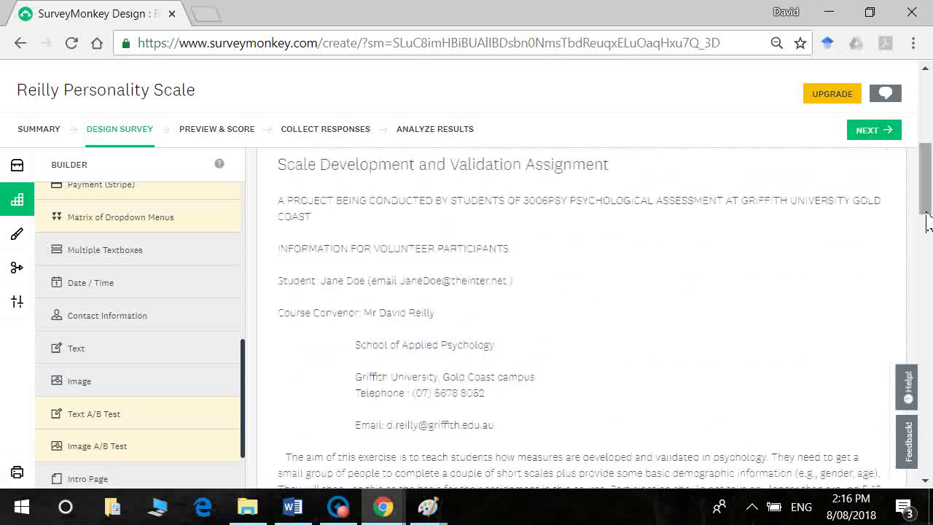
Step: Preview the survey and scroll down to the bold consent sentence
scroll(904, 219, up, 3)
click(222, 132)
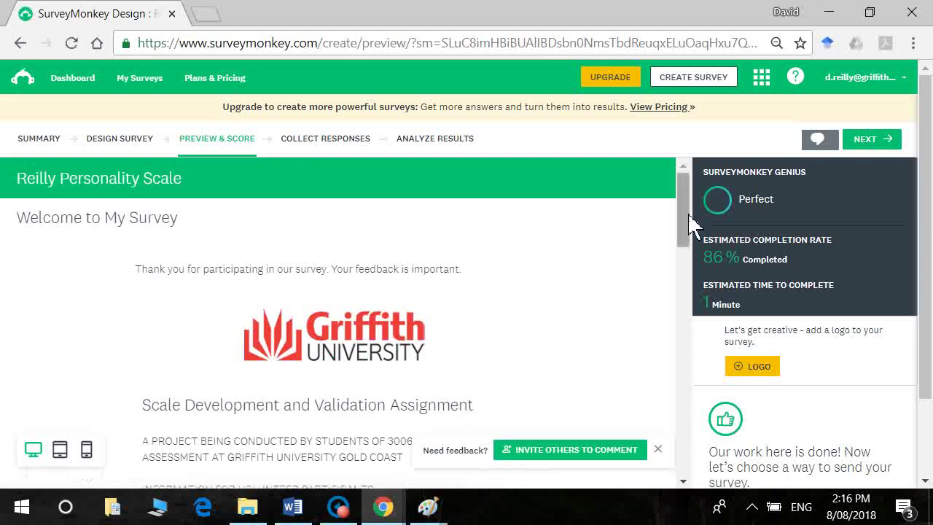
drag(685, 229, 683, 267)
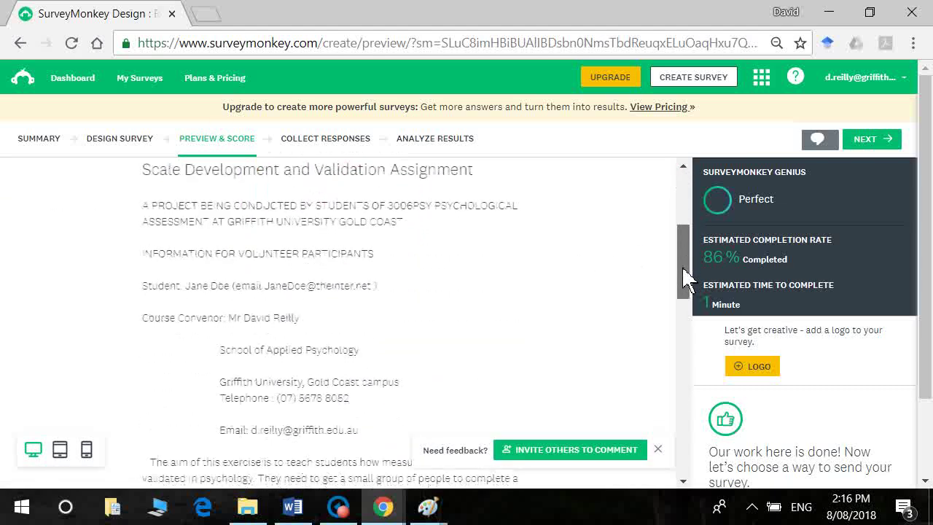
scroll(447, 285, up, 3)
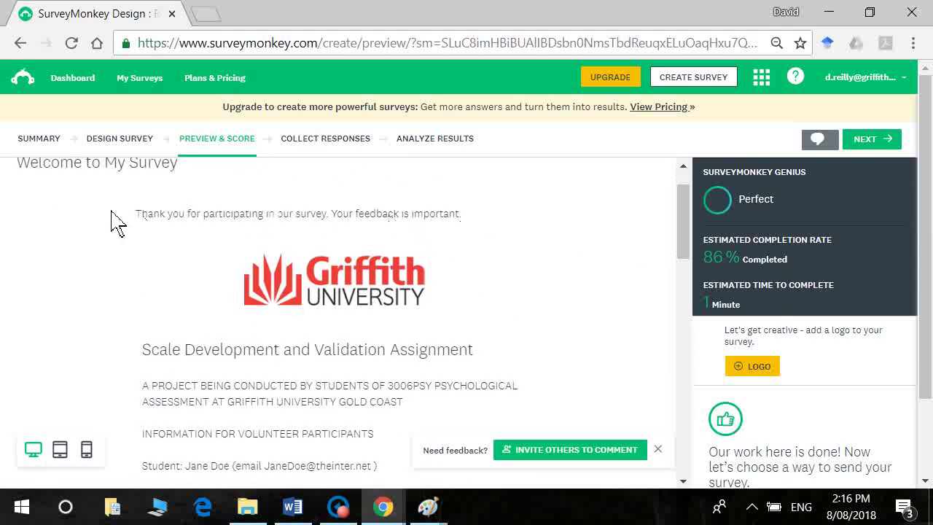
drag(687, 211, 746, 416)
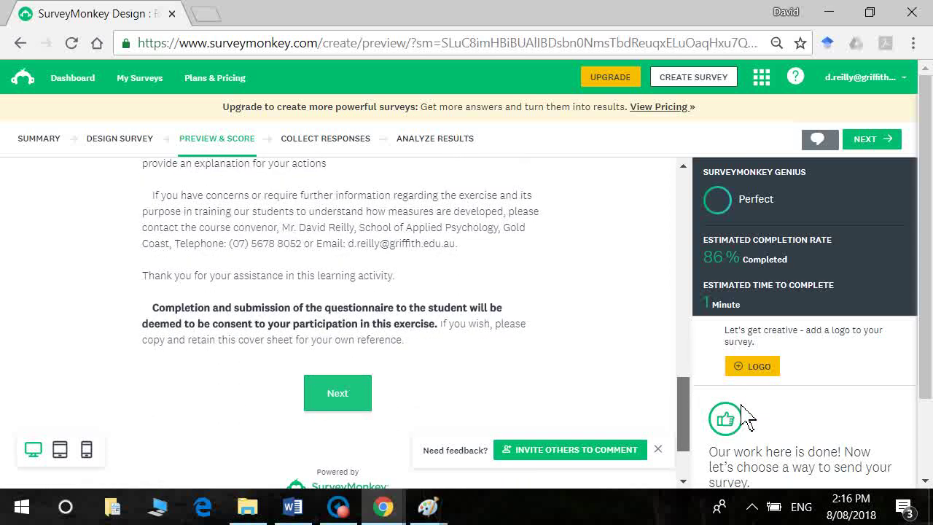
drag(746, 416, 747, 419)
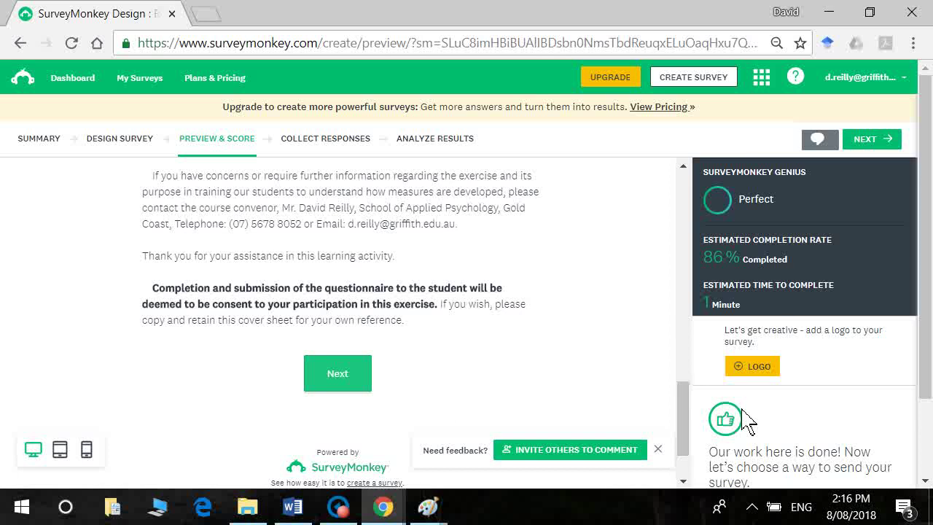
Step: Remove the 'Thank you for participating in our survey' description under Welcome to My Survey and save
click(100, 146)
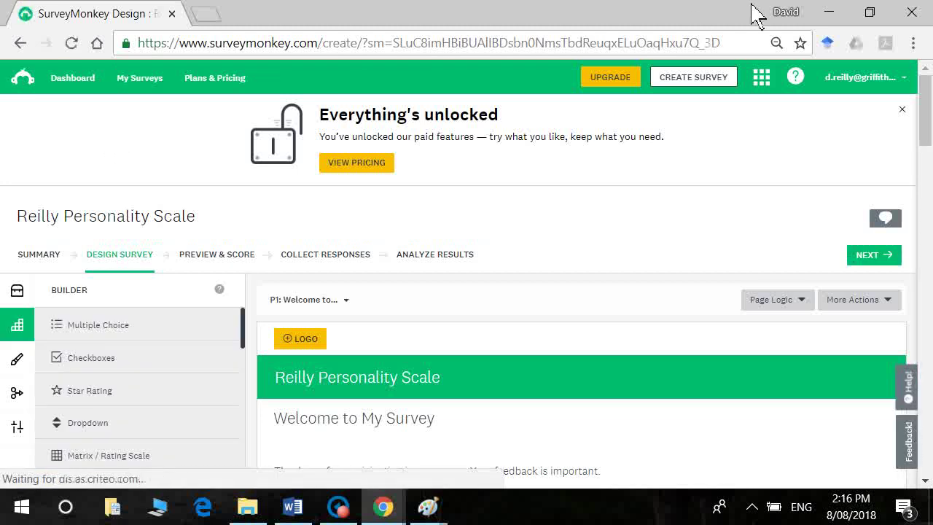
drag(923, 137, 923, 170)
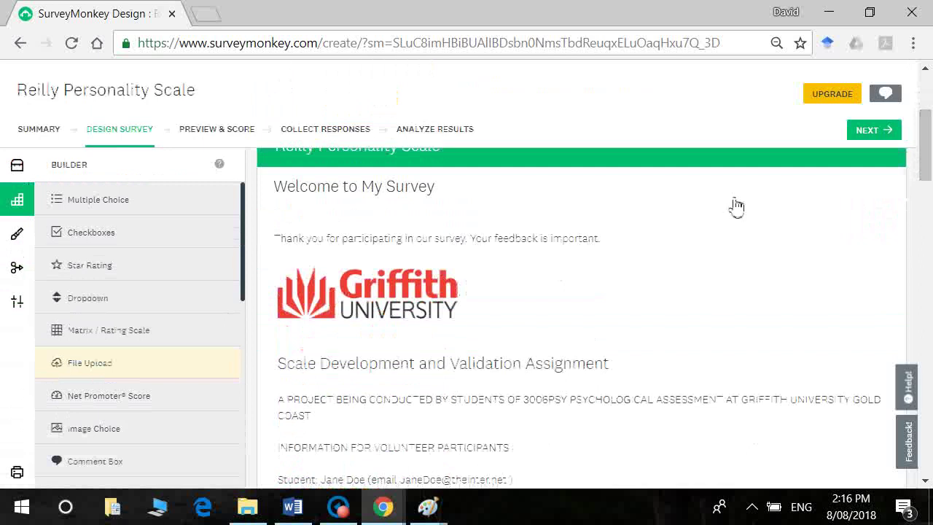
click(632, 250)
drag(645, 219, 102, 164)
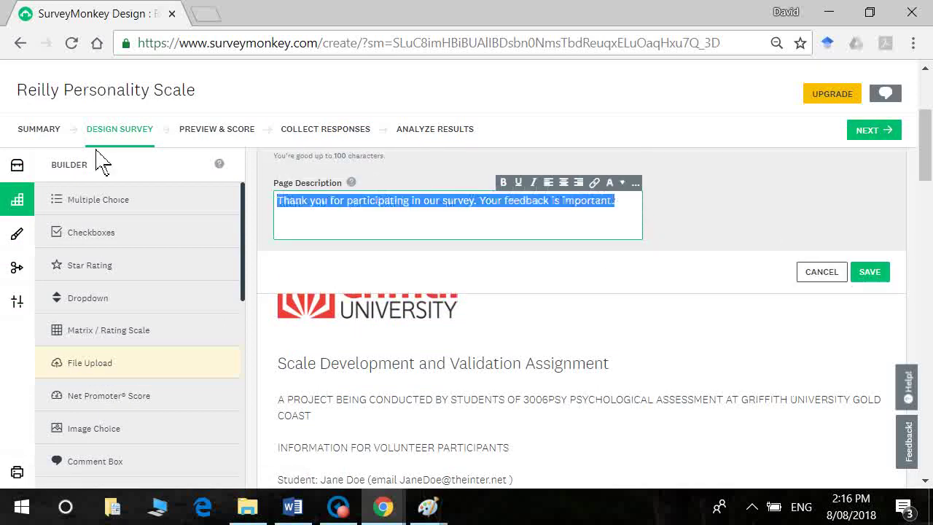
key(BackSpace)
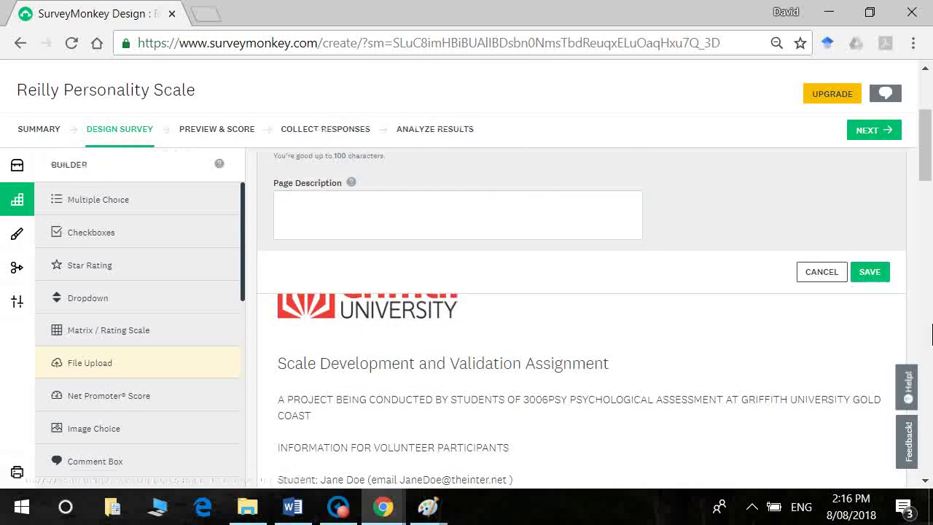
click(880, 280)
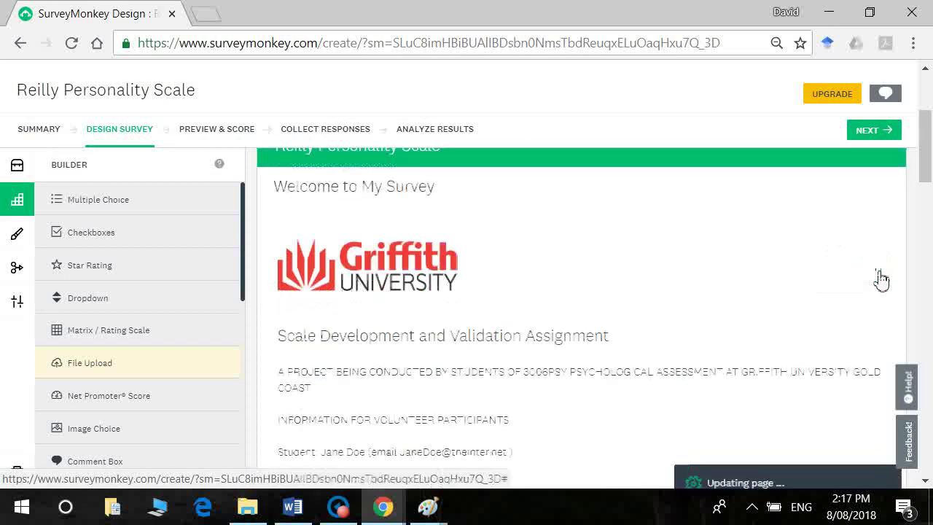
Step: Insert a new blank page P3 into the Reilly Personality Scale survey
drag(924, 173, 927, 313)
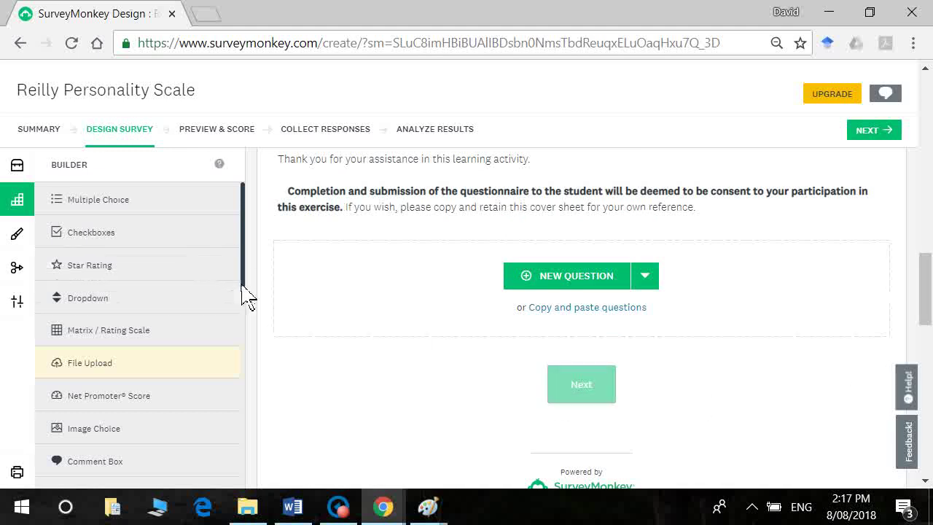
drag(252, 298, 251, 496)
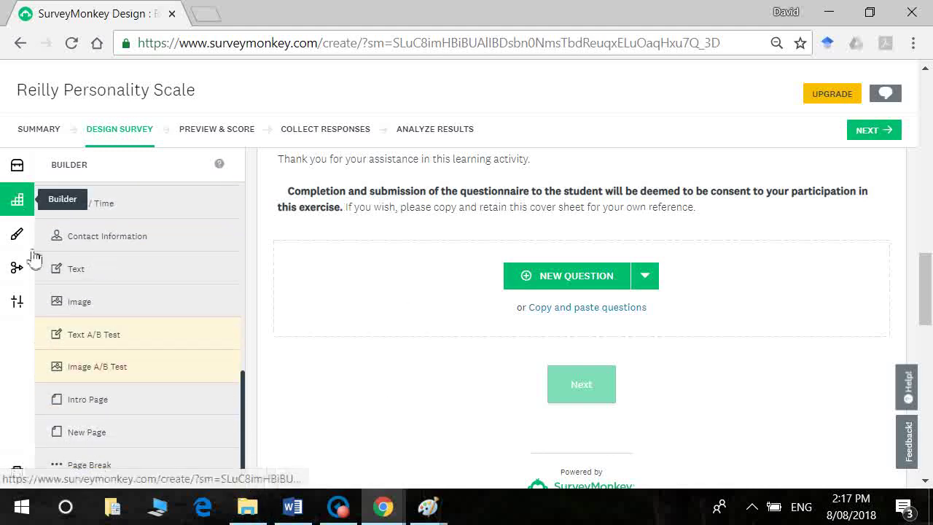
mouse_move(111, 474)
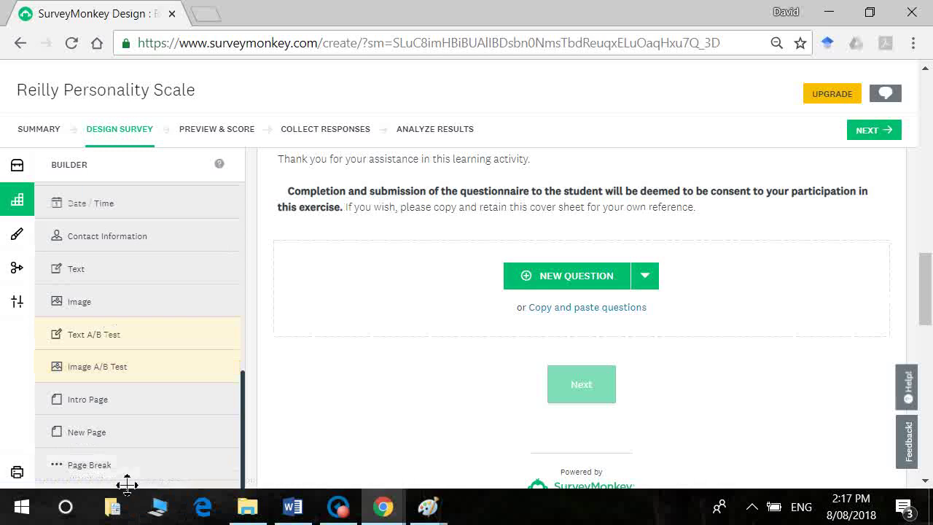
click(104, 447)
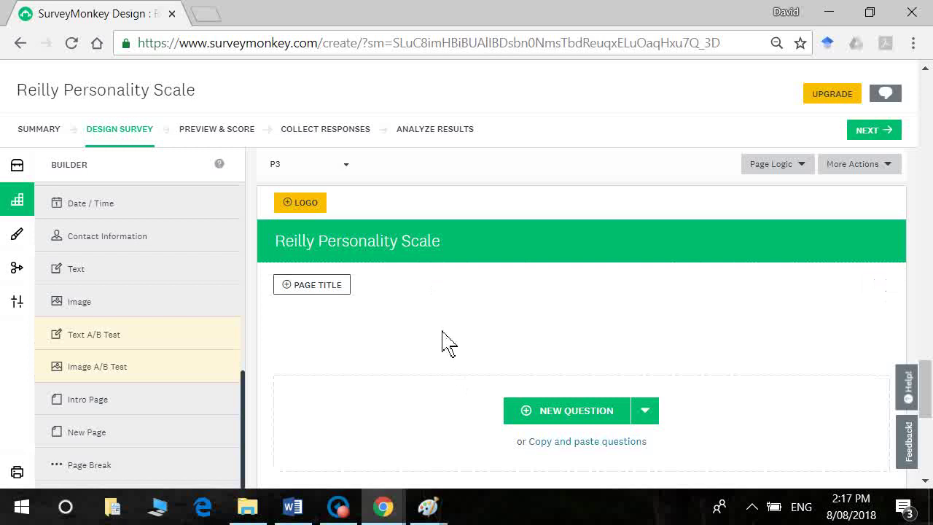
click(293, 512)
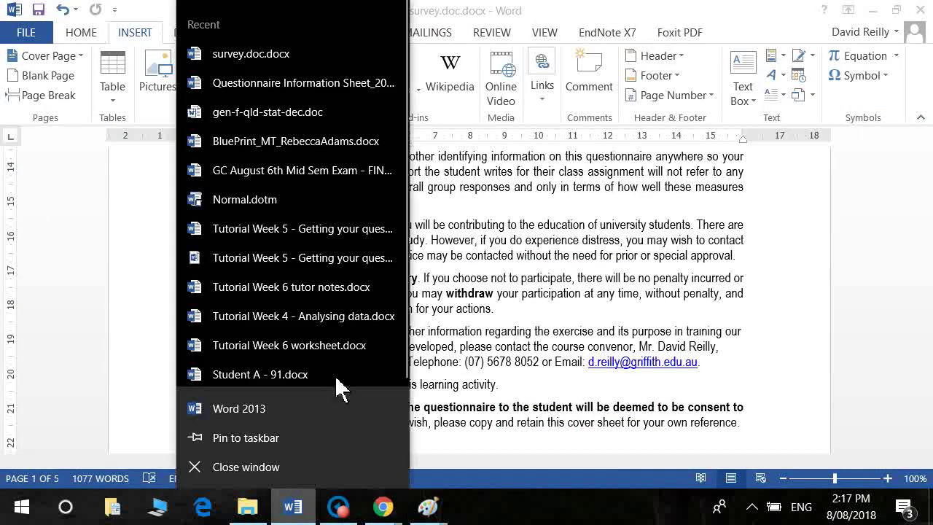
click(630, 339)
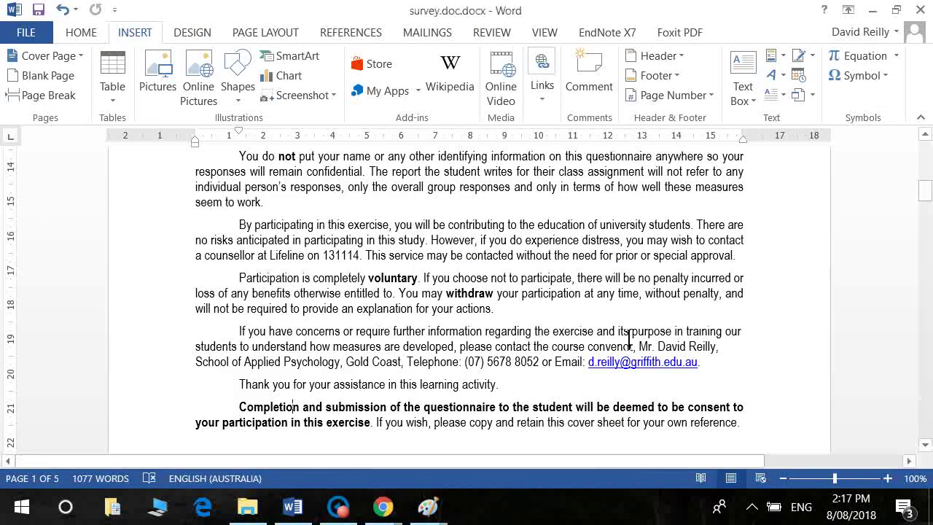
scroll(629, 339, down, 5)
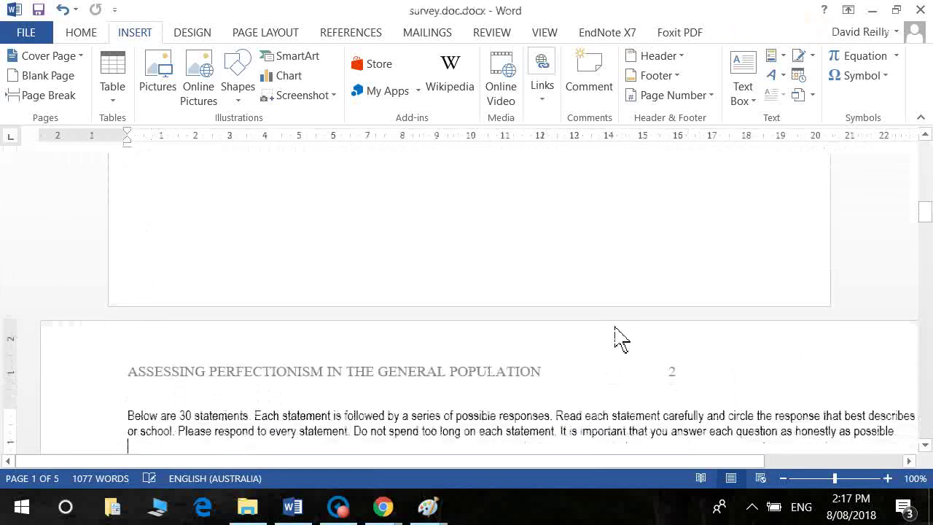
scroll(620, 337, down, 4)
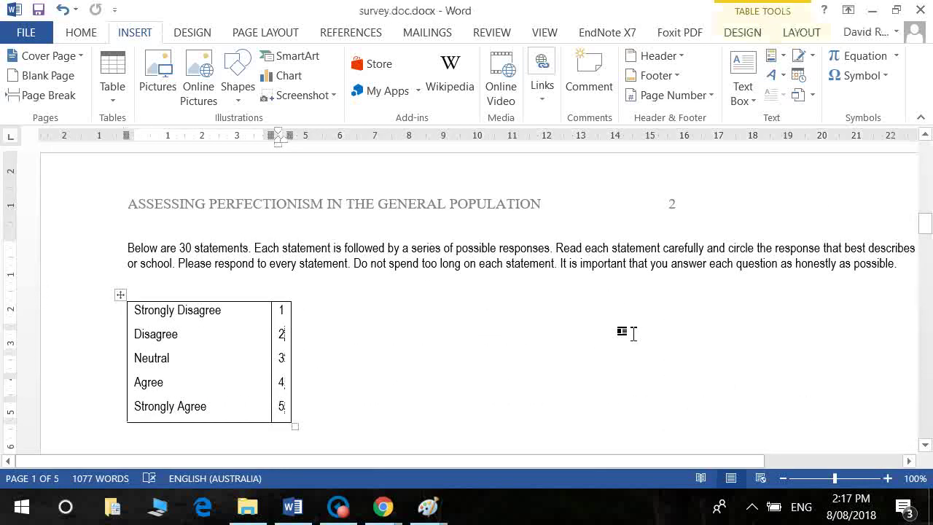
key(Down)
key(Down)
key(Down)
key(Down)
key(Down)
key(Down)
key(Down)
key(Down)
key(Down)
key(Down)
key(Down)
key(Down)
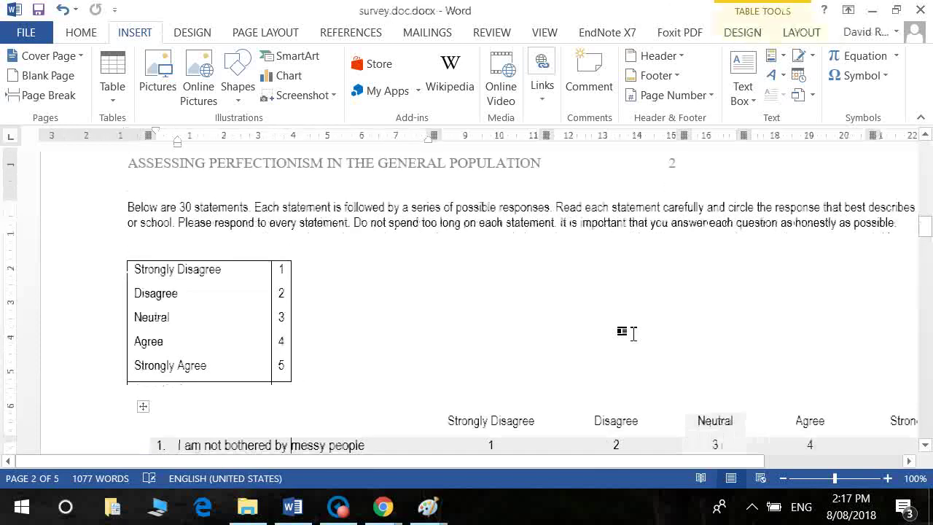
key(Down)
key(Down)
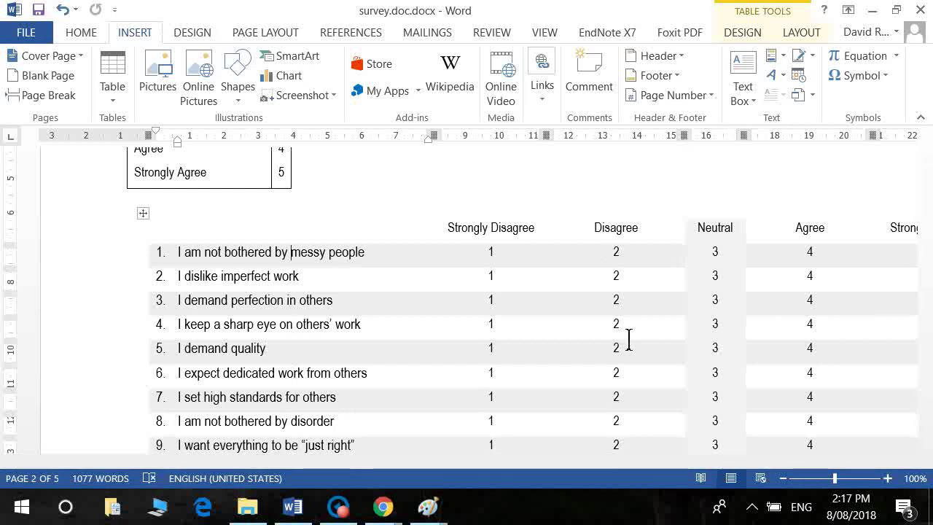
key(alt+Tab)
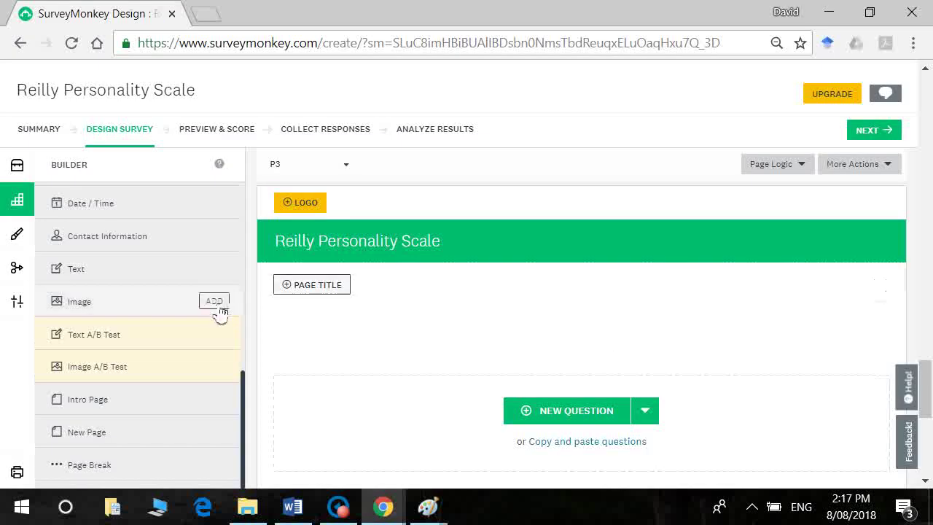
Step: Add a blank Matrix / Rating Scale question Q1 to page P3
drag(247, 409, 244, 284)
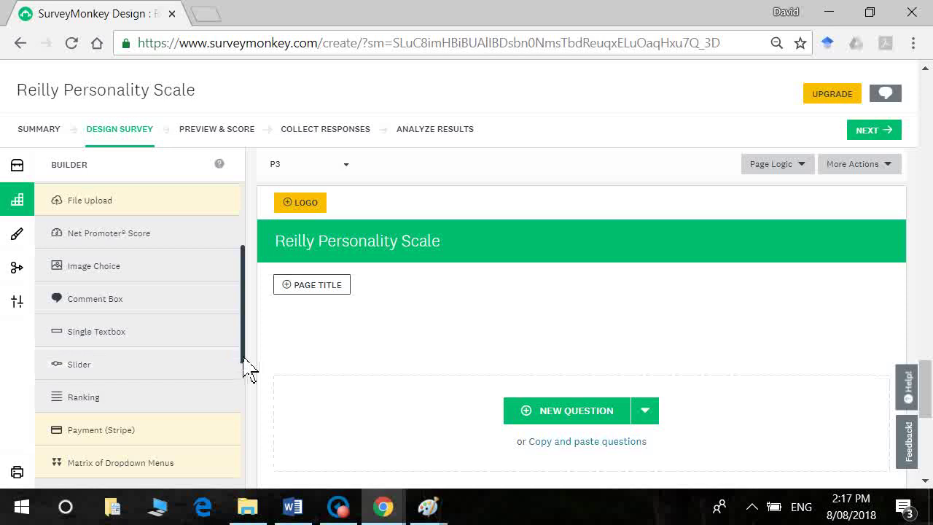
drag(244, 359, 243, 277)
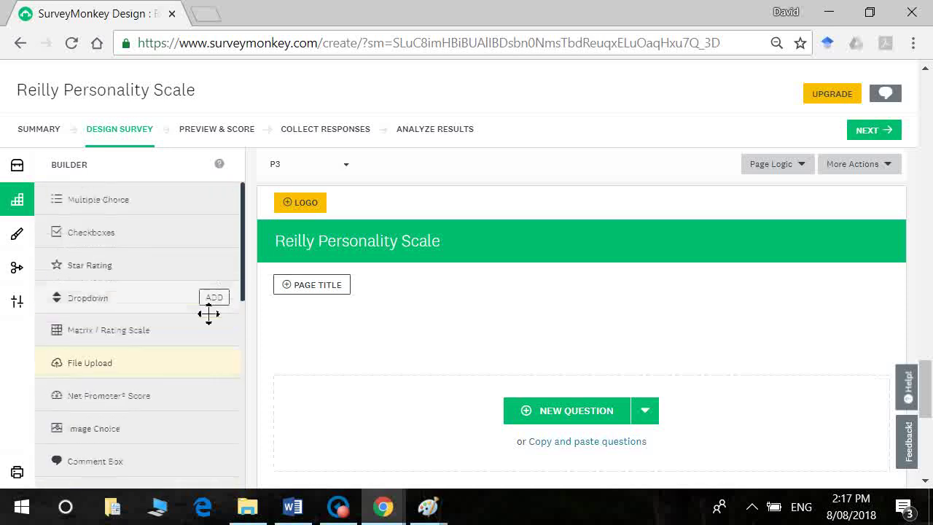
mouse_move(220, 340)
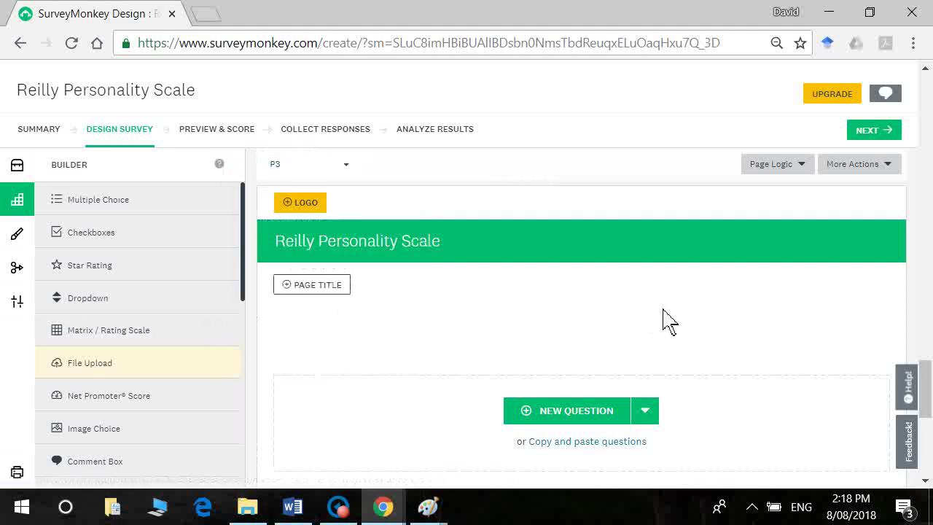
mouse_move(228, 367)
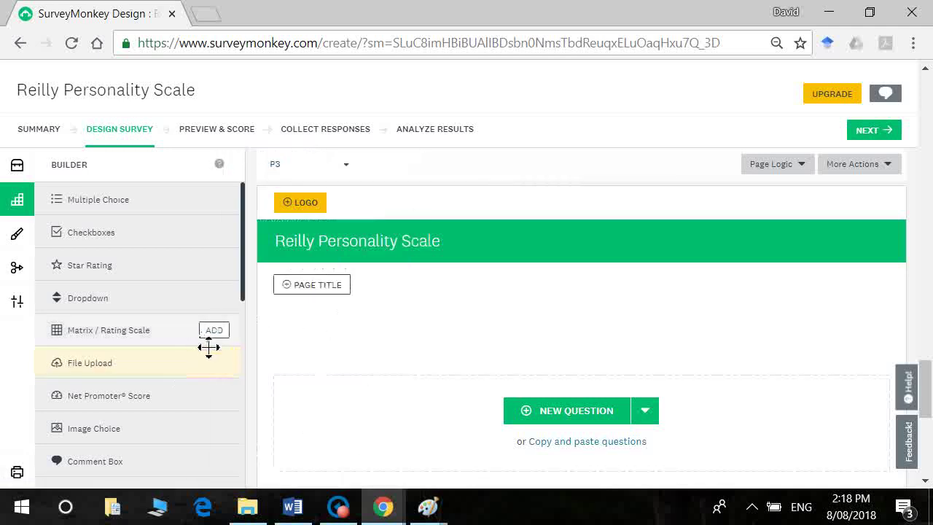
click(213, 331)
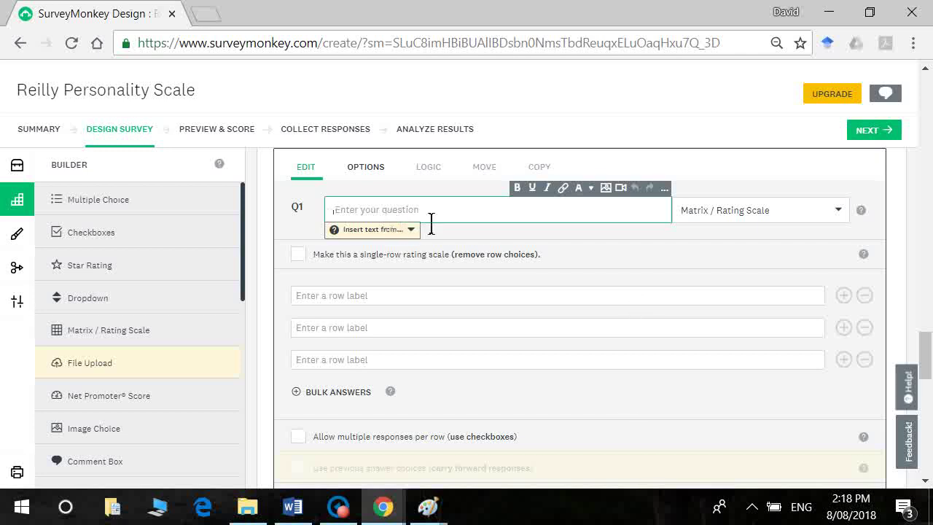
Step: Paste the Word instruction paragraph 'Below are 30 statements…' as Q1's question text
key(alt+Tab)
scroll(384, 206, up, 5)
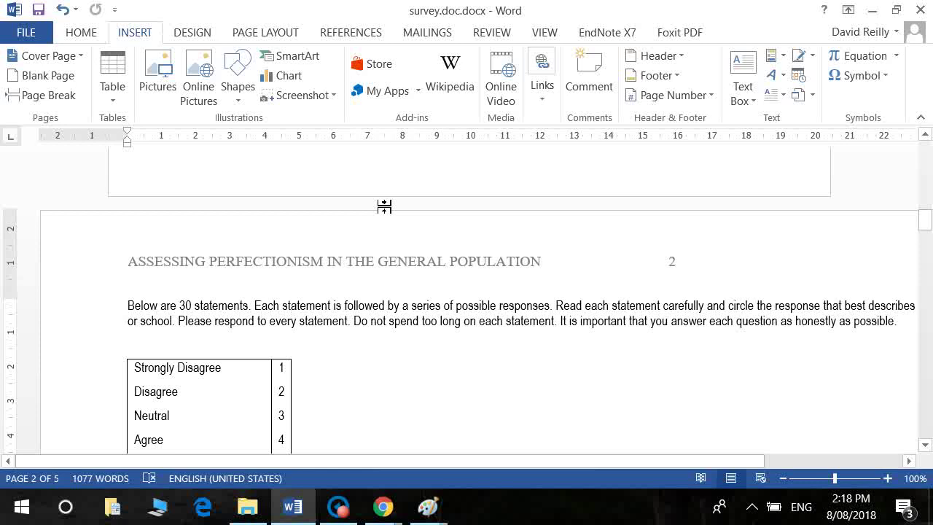
key(shift+Down)
key(shift+Down)
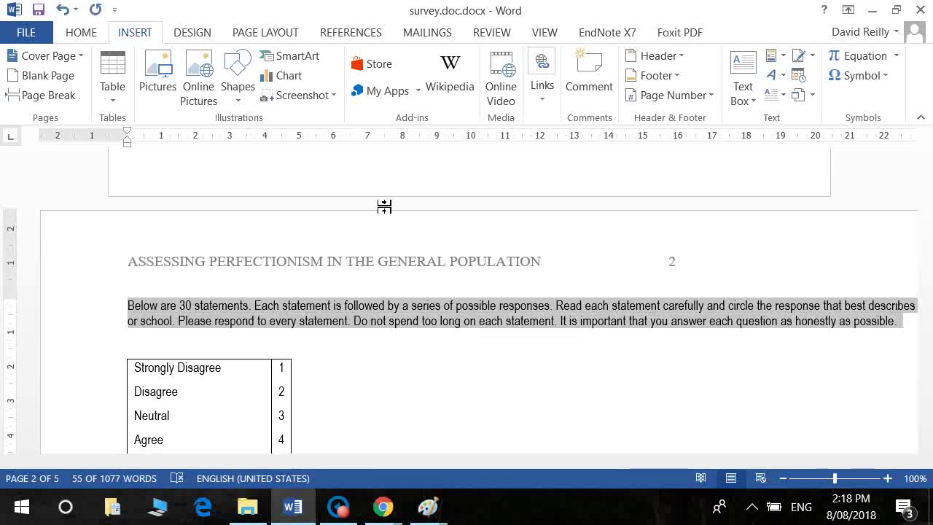
key(alt+Tab)
text(Below are 20 statements. Each statement is followed by a series of possible responses. Read each statement carefully and circle the response that best describes you at work or school. Please respond to every statement. Do not spend too long on each statement. It is important that you answer each question as honestly as possible.)
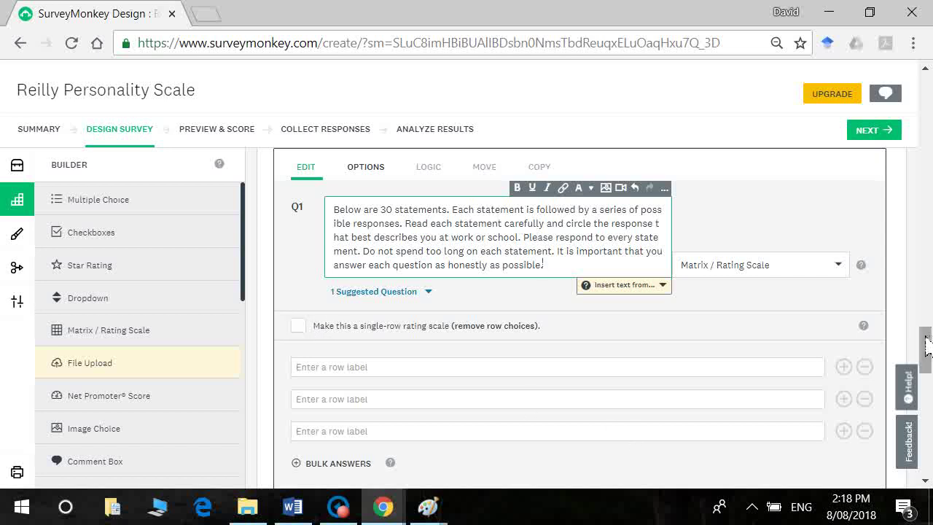
drag(926, 347, 927, 358)
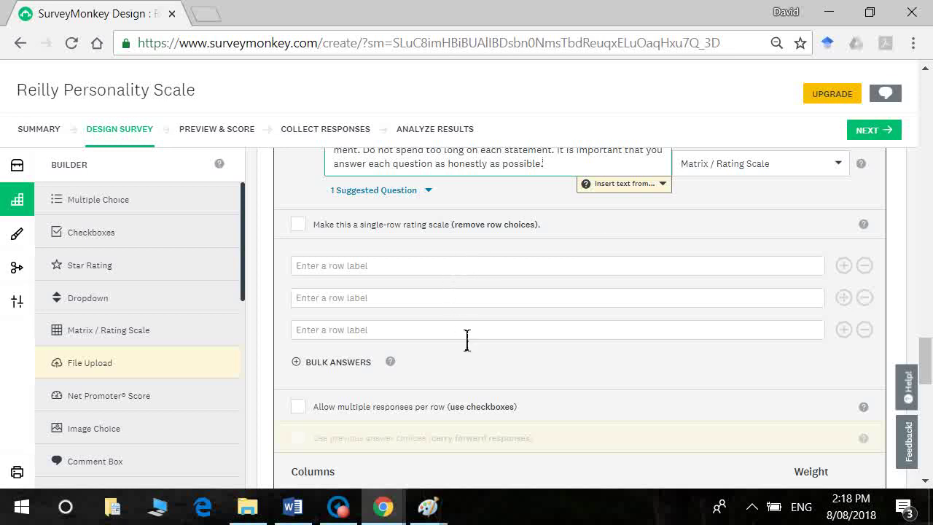
Step: Paste statements 1 and 2 from the Word table into Q1's first two row labels
click(426, 275)
key(alt+Tab)
scroll(471, 379, down, 8)
click(471, 380)
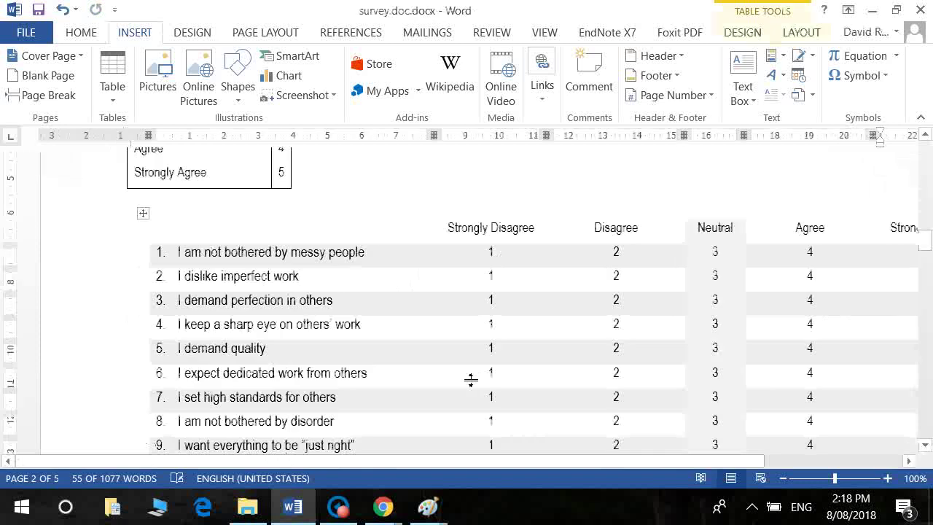
click(387, 262)
key(shift+Home)
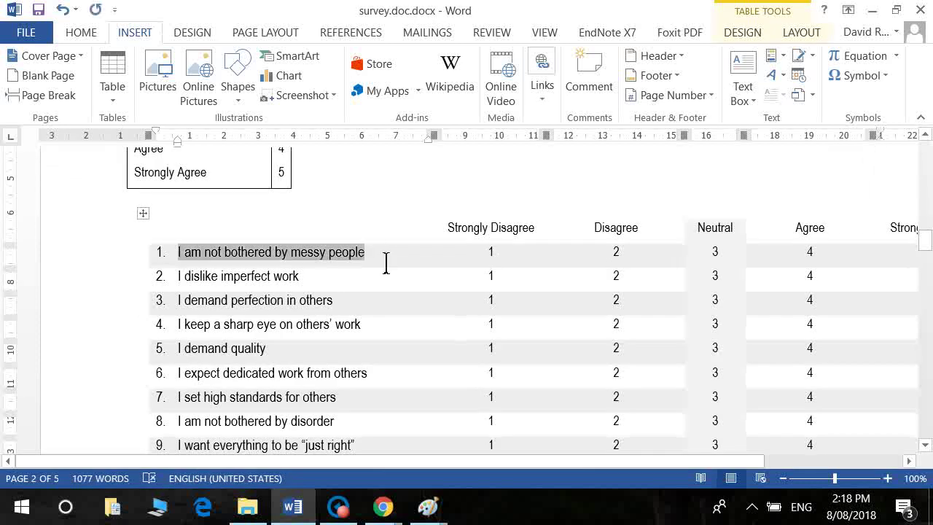
key(alt+Tab)
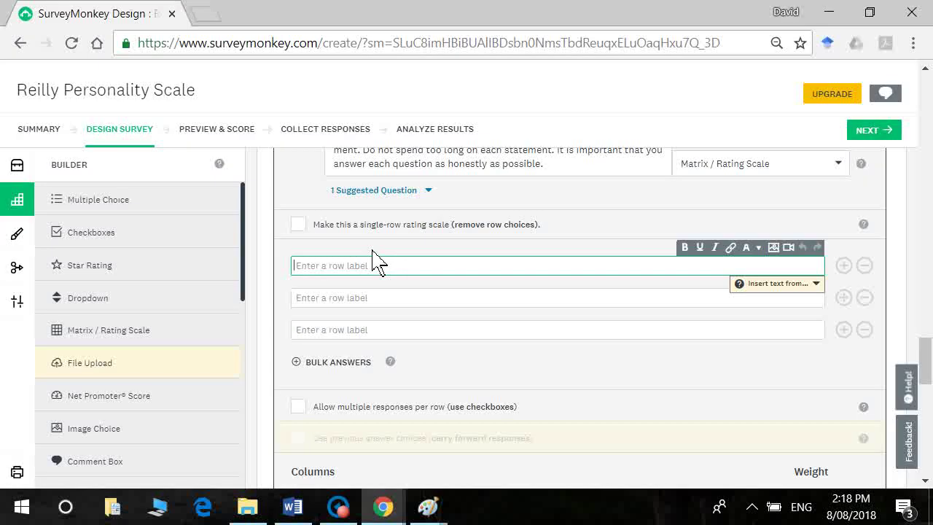
text(1. I am not bothered by messy people)
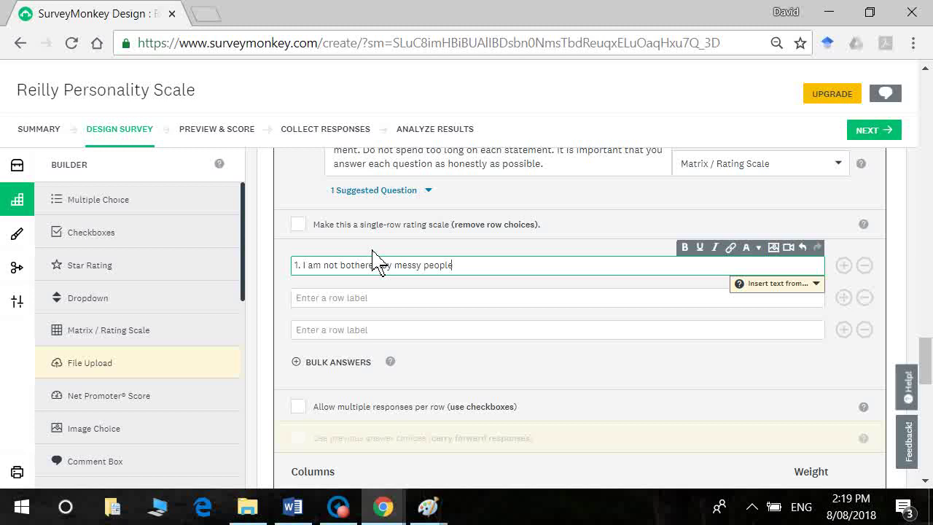
key(Tab)
key(alt+Tab)
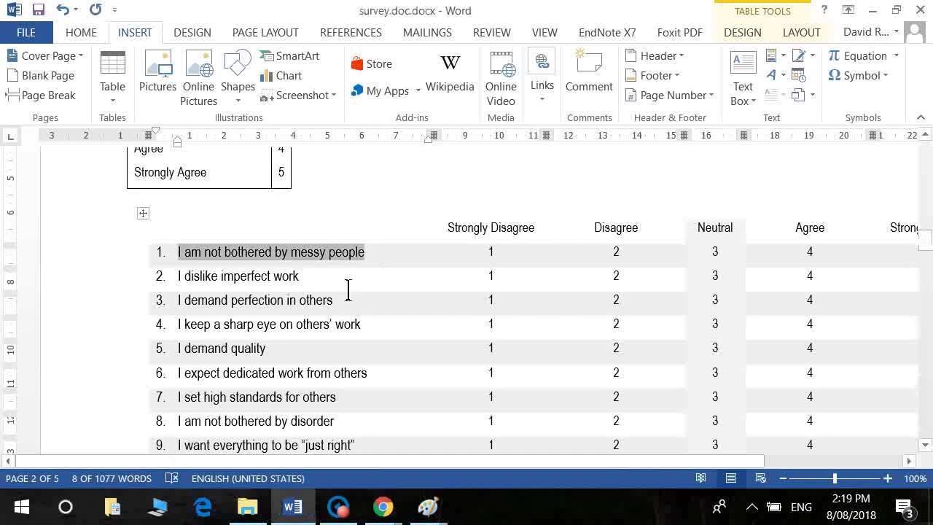
drag(299, 277, 112, 290)
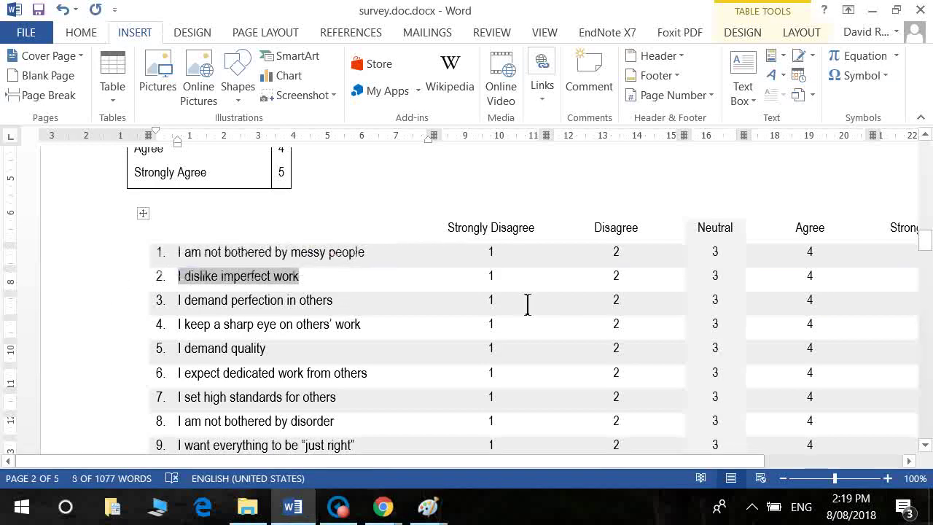
key(alt+Tab)
text(2. I dislike imperfect work)
Step: Add statements 3 and 4 from Word as the third and fourth row labels
key(alt+Tab)
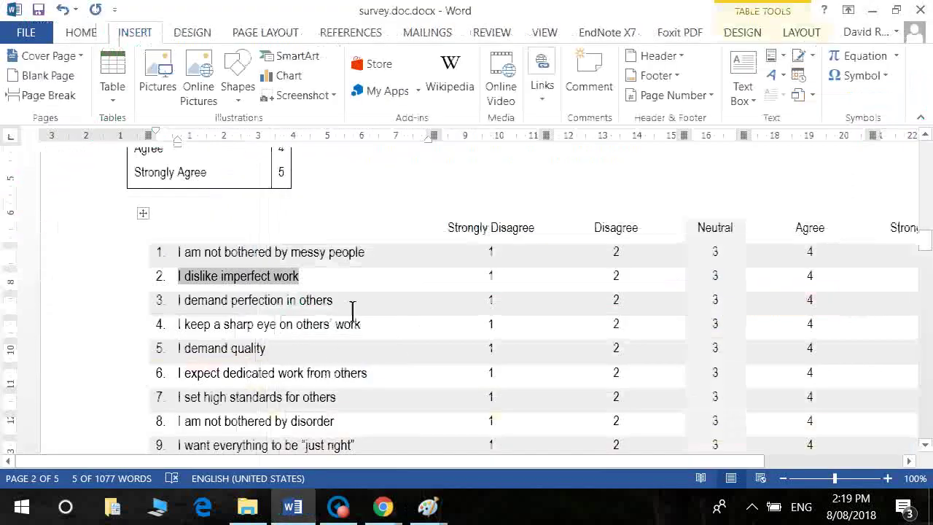
drag(355, 312, 187, 314)
key(ctrl+c)
key(alt+Tab)
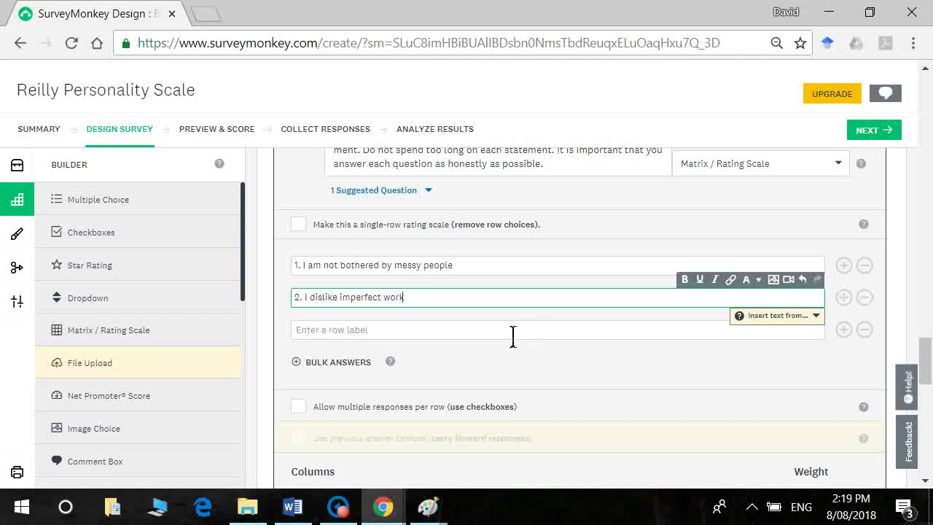
key(Return)
key(ctrl+v)
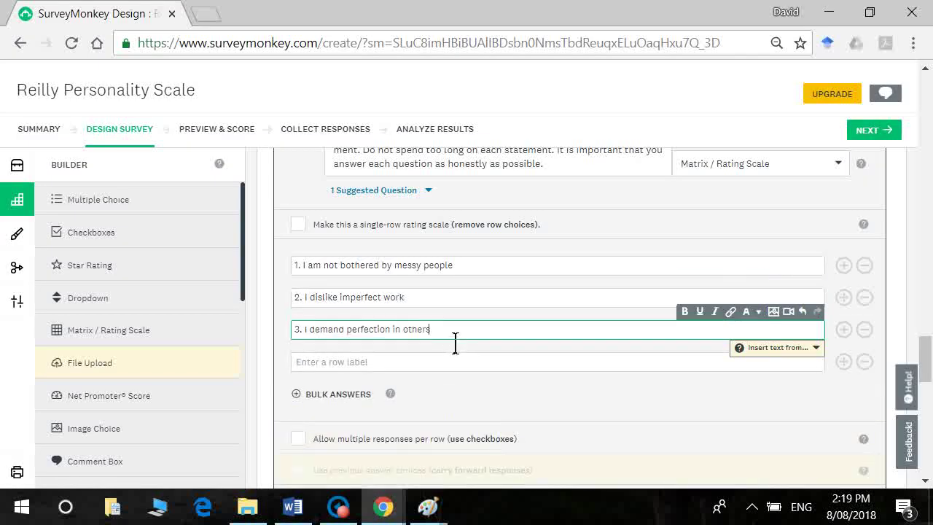
key(alt+Tab)
drag(382, 330, 187, 346)
key(ctrl+c)
key(alt+Tab)
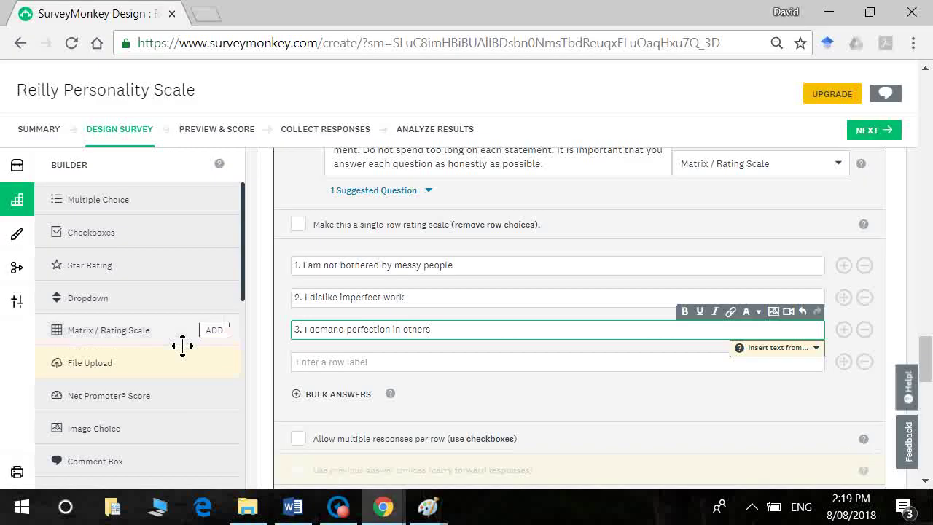
key(Return)
key(ctrl+v)
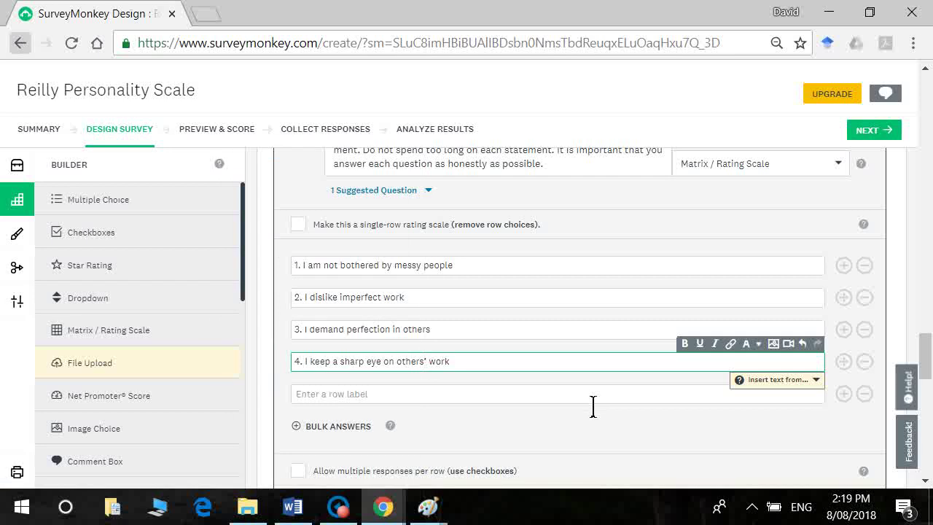
Step: Copy statements 5 and 6 from Word into the fifth and sixth row labels
key(alt+Tab)
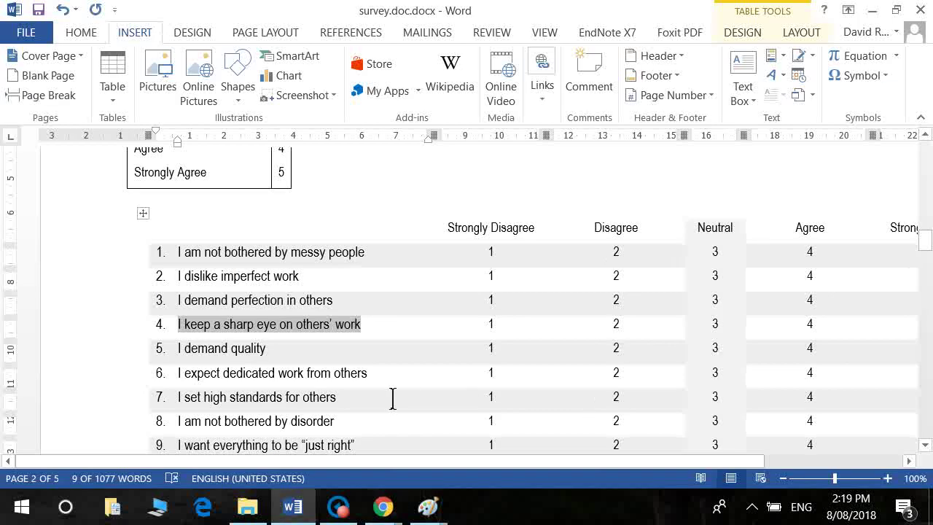
shift+click(228, 352)
triple_click(228, 351)
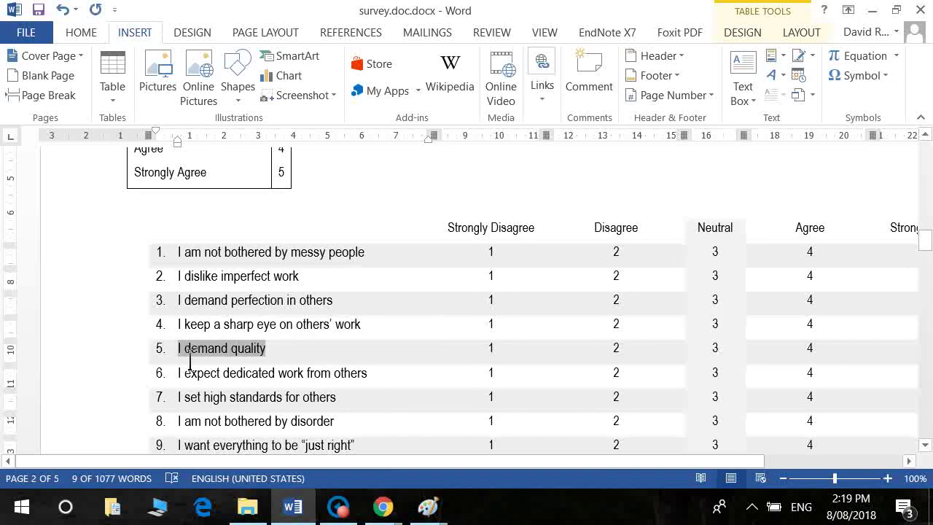
key(ctrl+c)
key(alt+Tab)
click(416, 398)
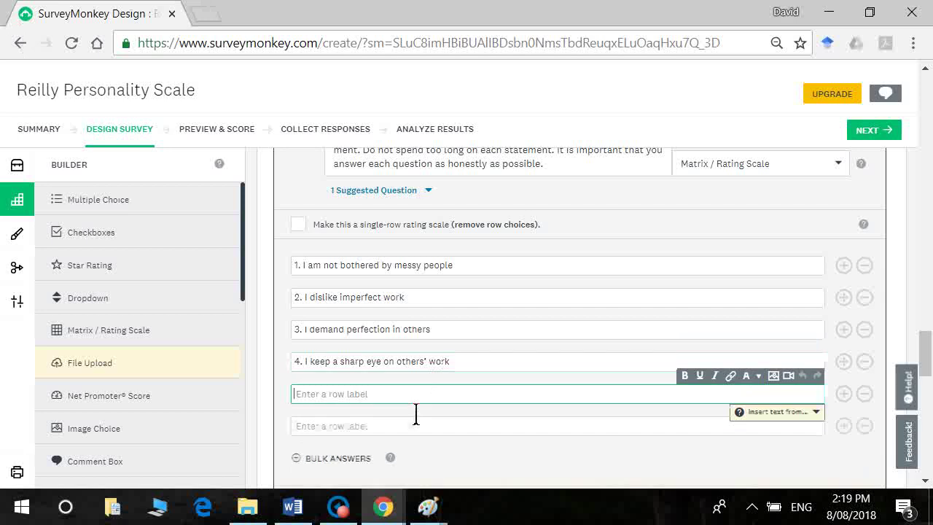
key(ctrl+v)
key(alt+Tab)
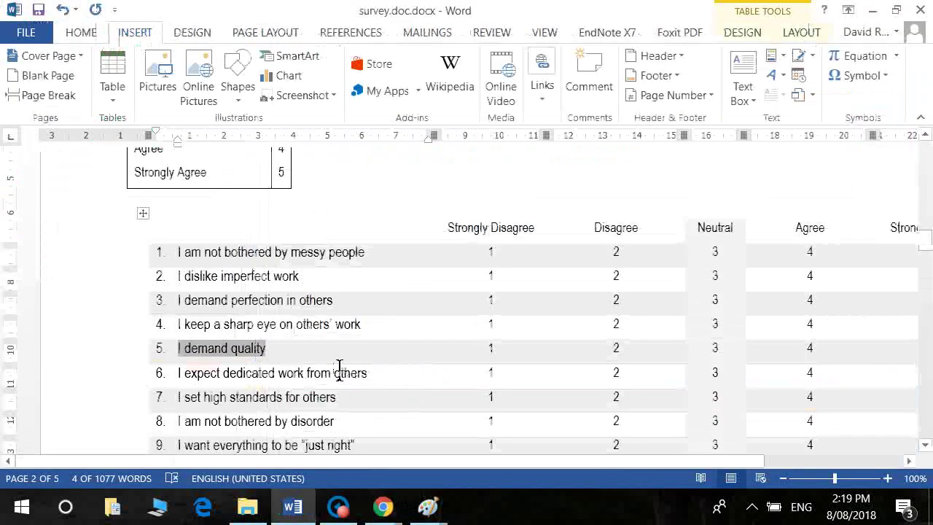
drag(369, 372, 183, 382)
key(ctrl+c)
key(alt+Tab)
click(376, 433)
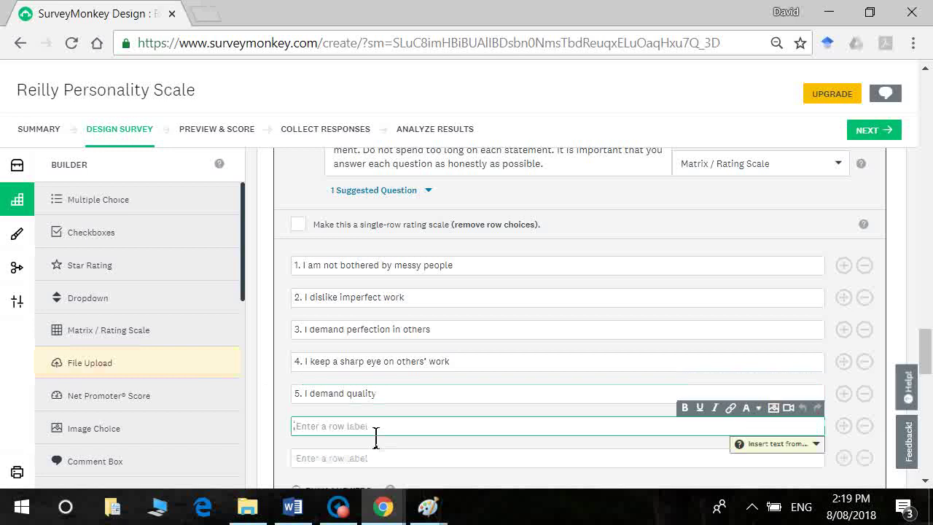
key(ctrl+v)
Step: Fill the seventh and eighth row labels with statements 7 and 8 from Word
key(alt+Tab)
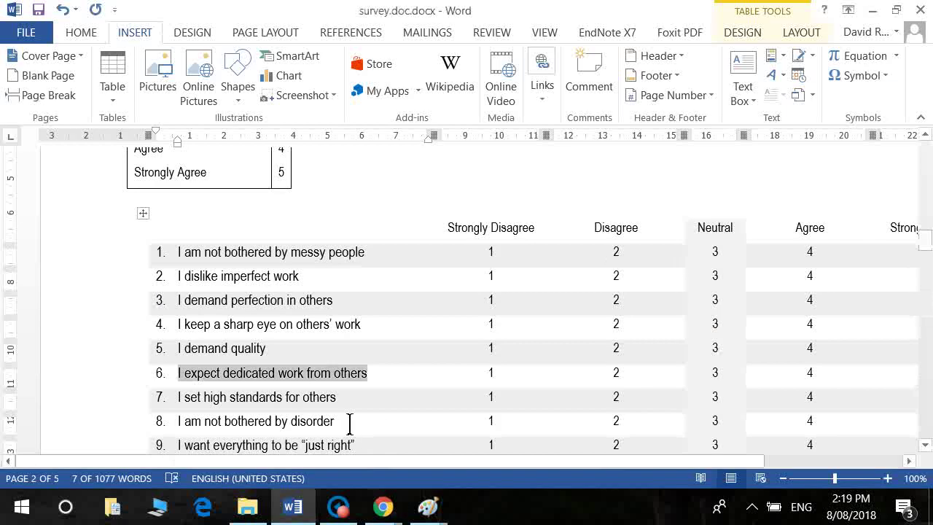
drag(343, 398, 194, 401)
key(ctrl+c)
key(alt+Tab)
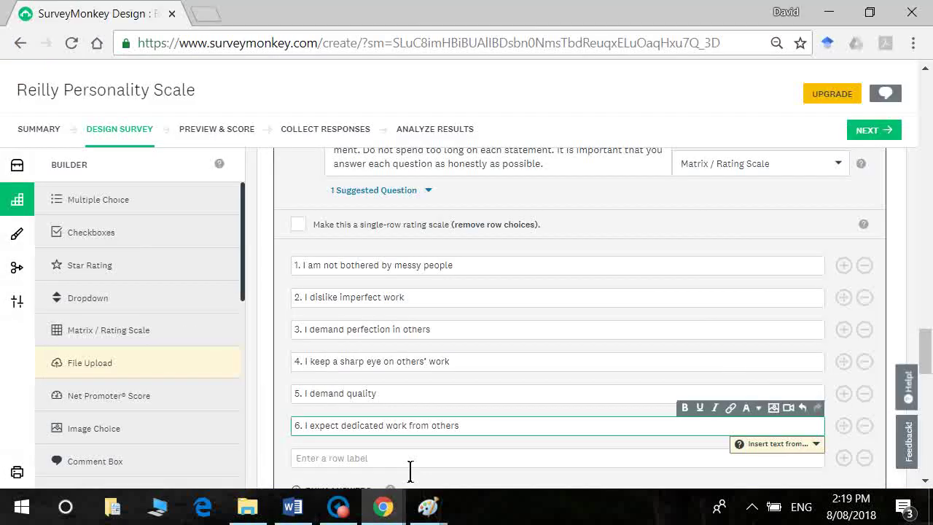
click(410, 465)
key(ctrl+v)
key(Tab)
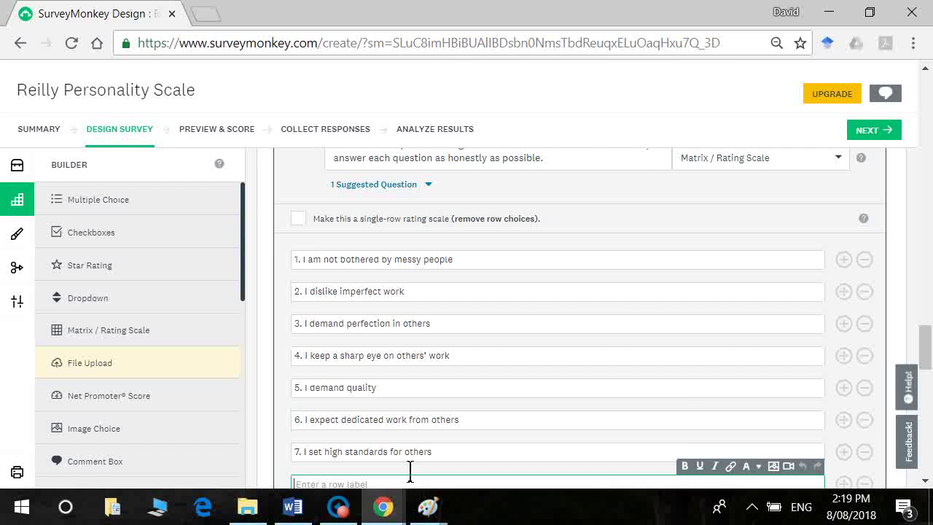
key(alt+Tab)
drag(348, 435, 179, 438)
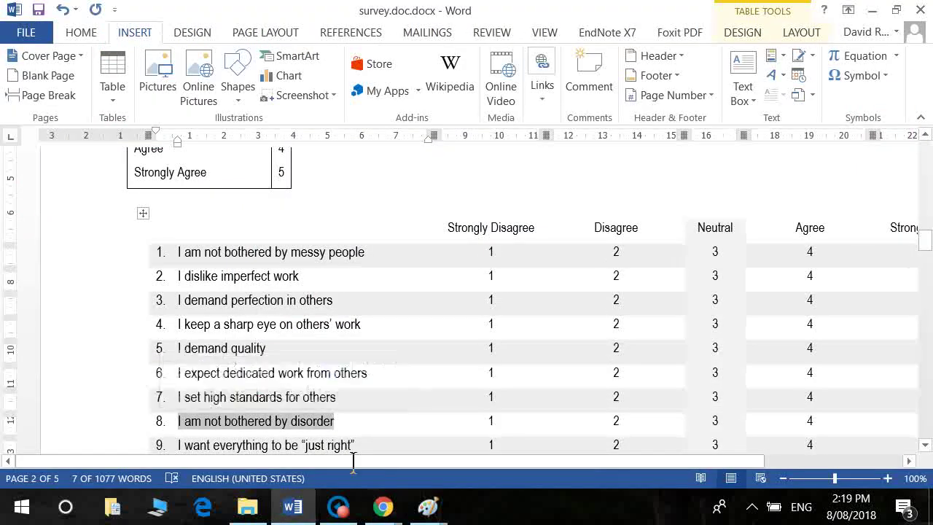
key(alt+Tab)
drag(337, 452, 437, 459)
click(467, 471)
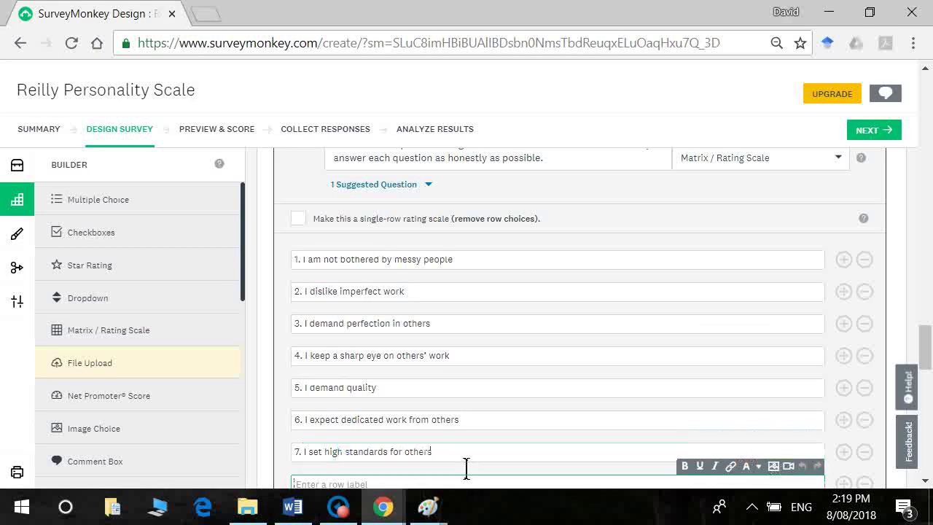
key(ctrl+v)
Step: Paste statements 9 and 10 from Word as the ninth and tenth row labels
key(alt+Tab)
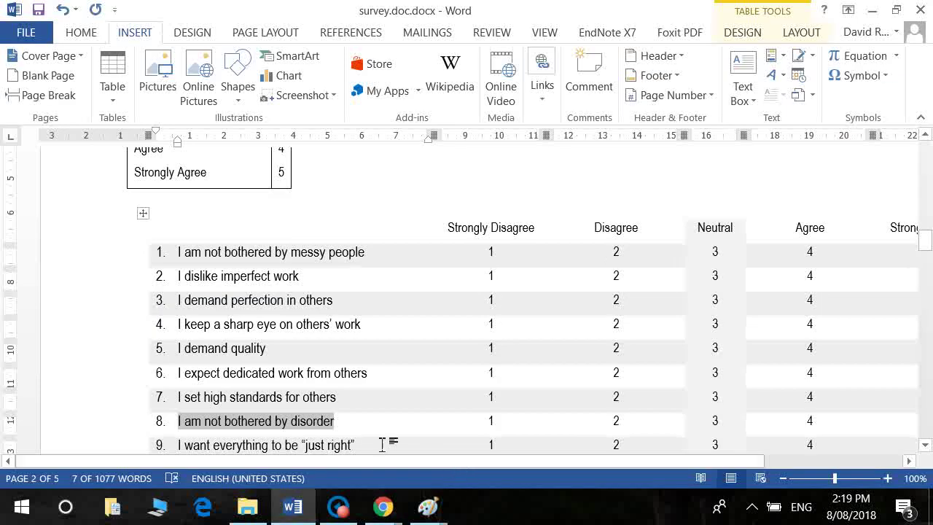
drag(355, 445, 180, 446)
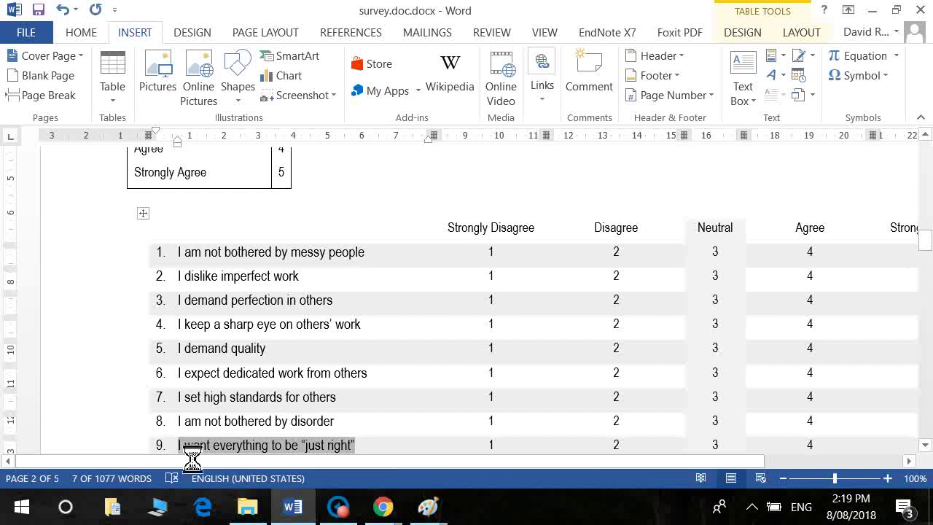
key(alt+Tab)
key(Return)
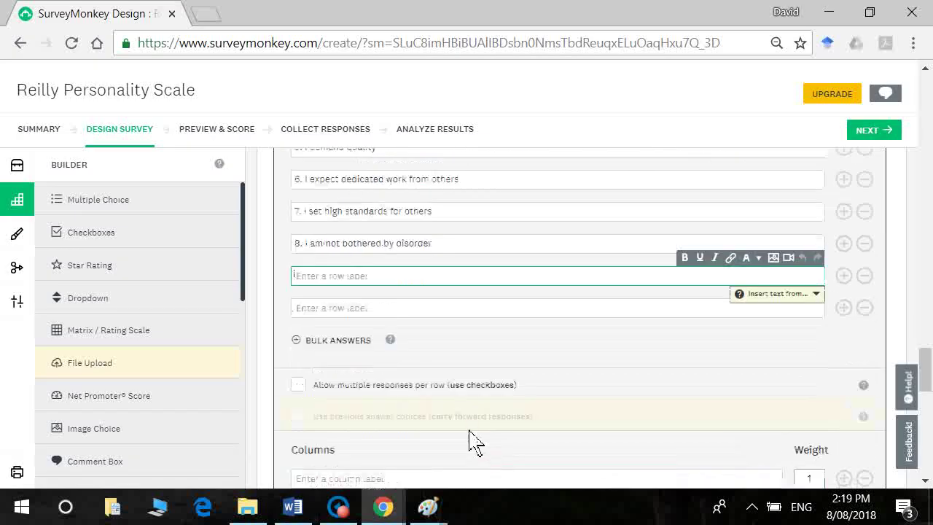
key(ctrl+v)
key(alt+Tab)
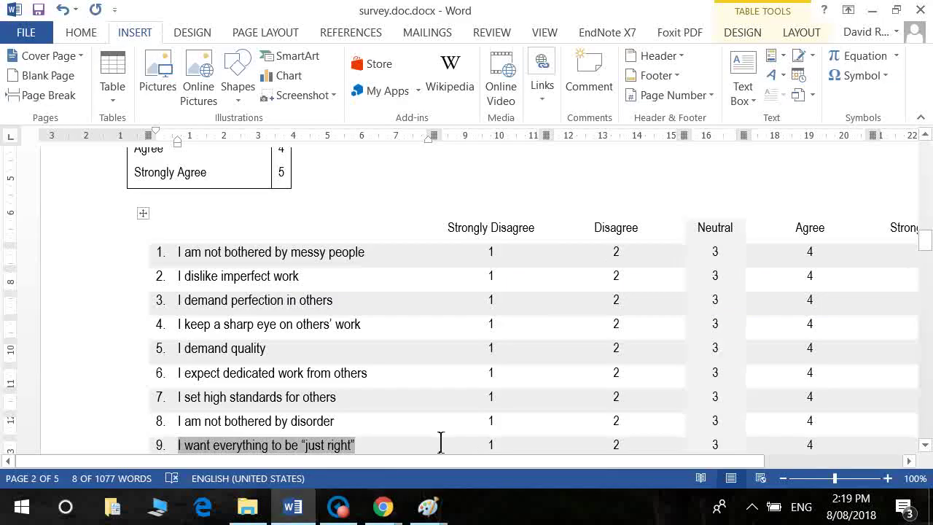
scroll(441, 441, down, 1)
click(441, 441)
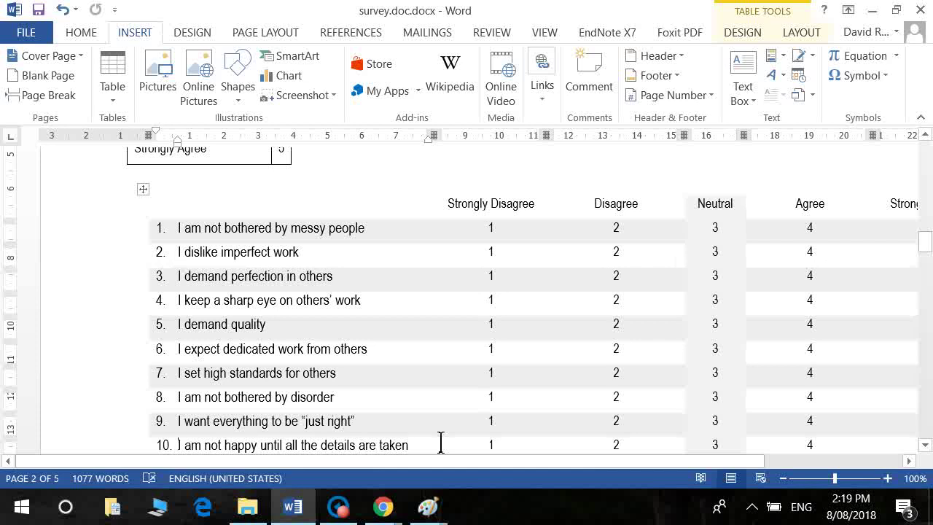
key(shift+Down)
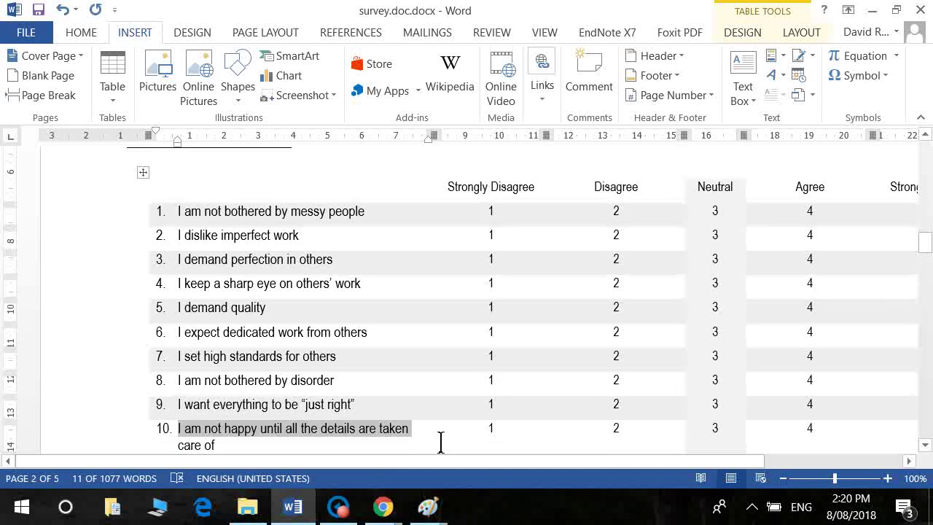
key(Down)
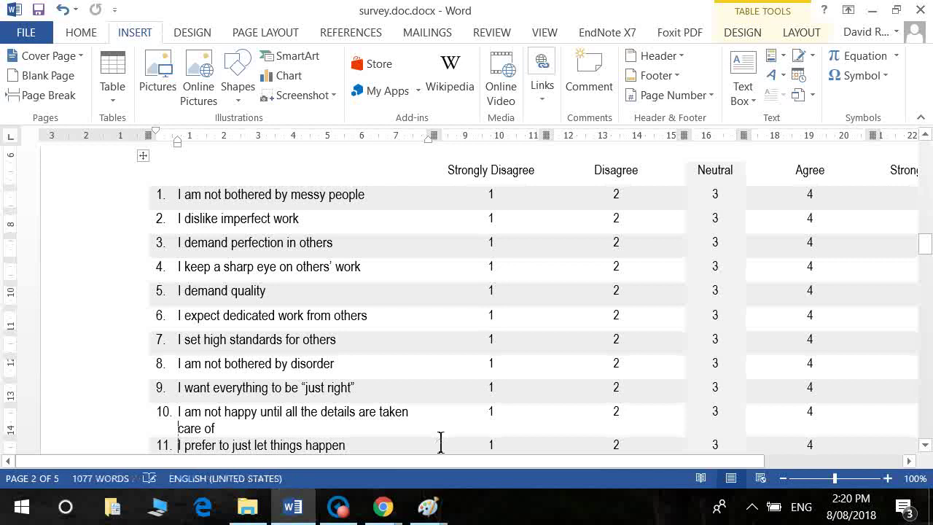
key(Up)
key(shift+Up)
key(shift+Home)
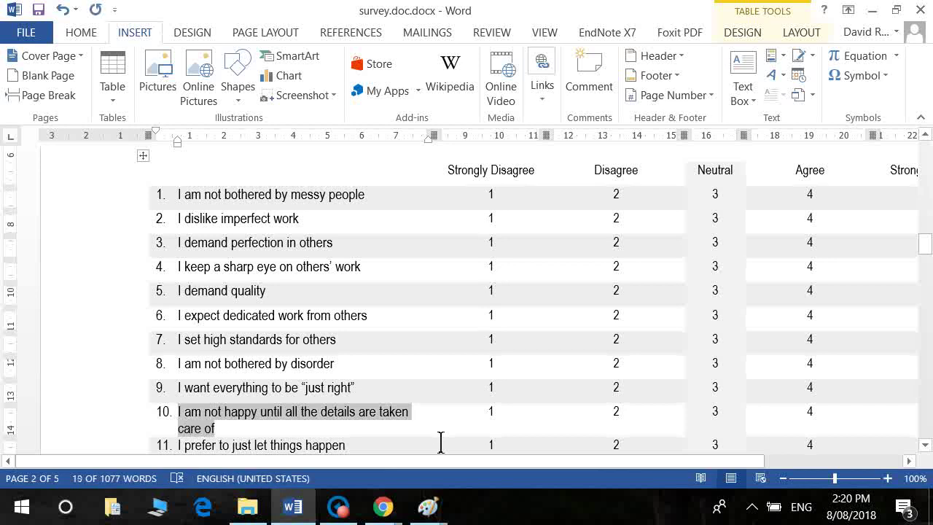
key(alt+Tab)
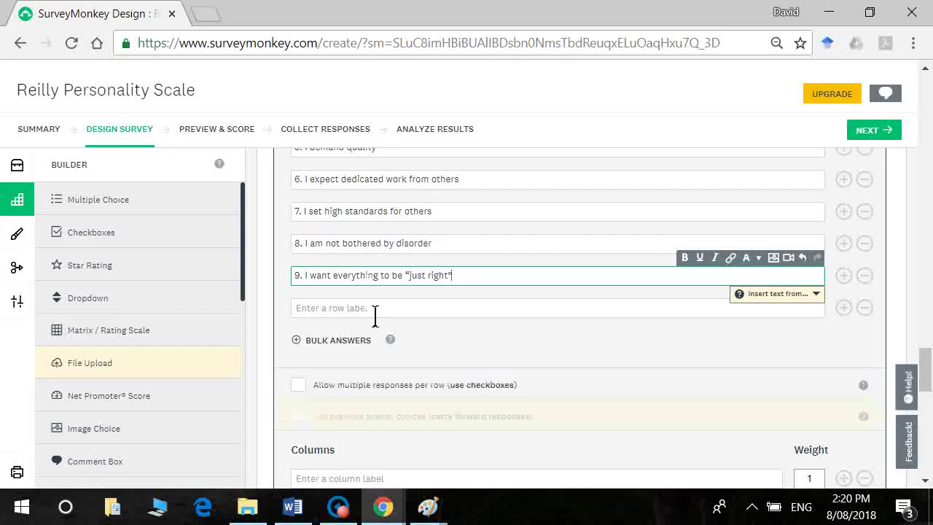
click(372, 314)
key(ctrl+v)
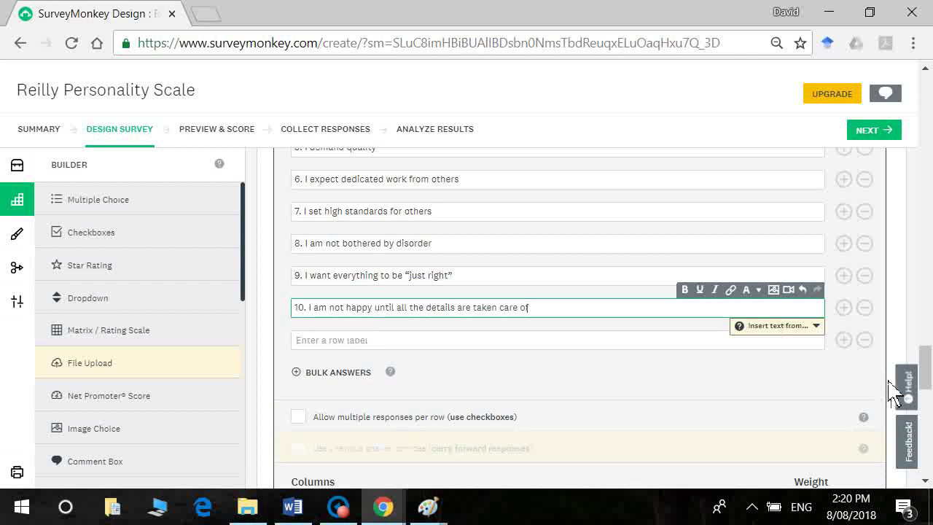
scroll(927, 372, down, 1)
Step: Check the first answer column label against the agreement scale in the Word document
scroll(928, 372, down, 3)
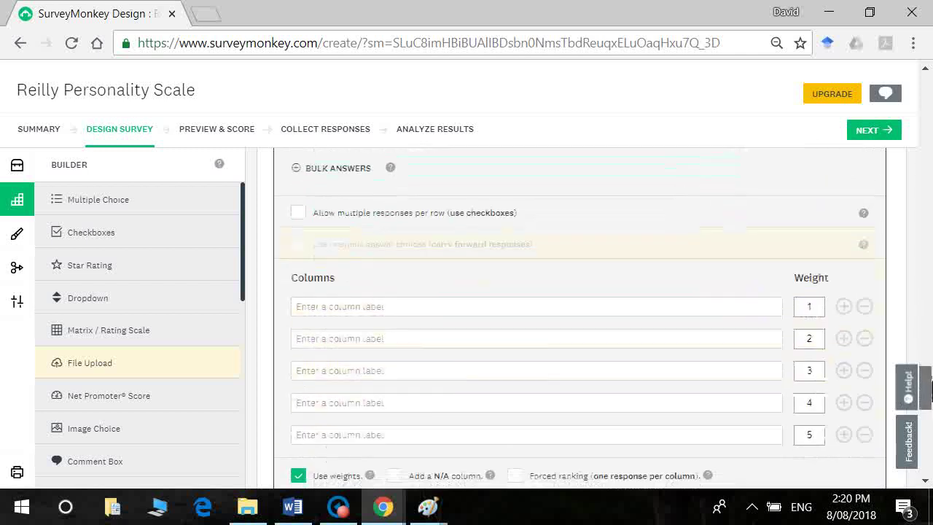
click(650, 323)
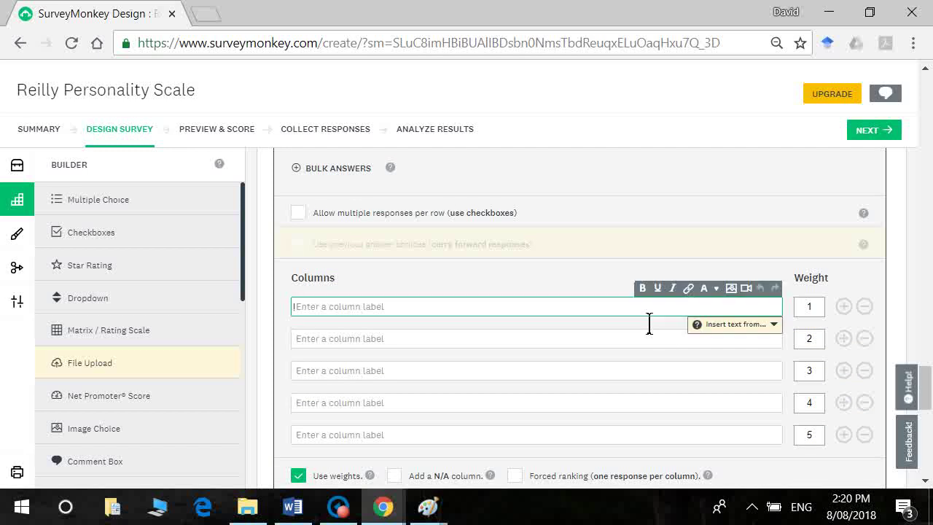
key(alt+Tab)
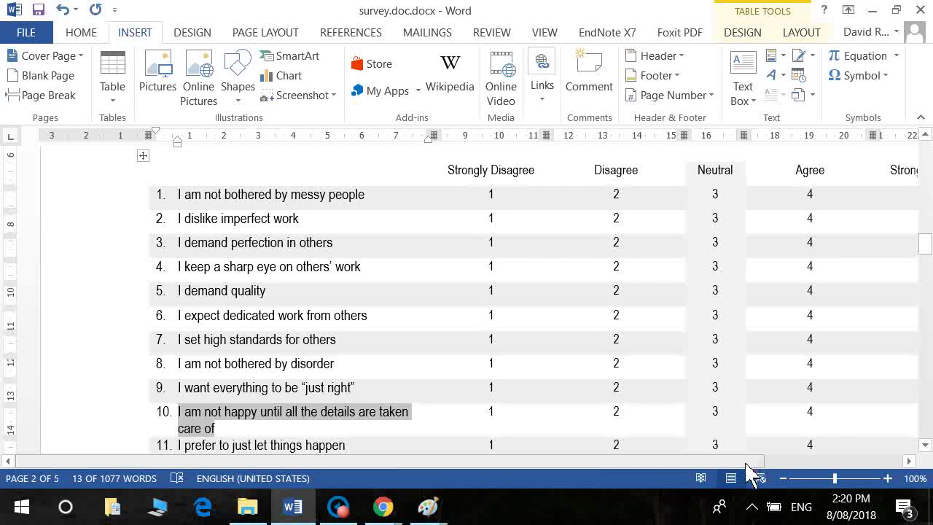
drag(746, 467, 808, 462)
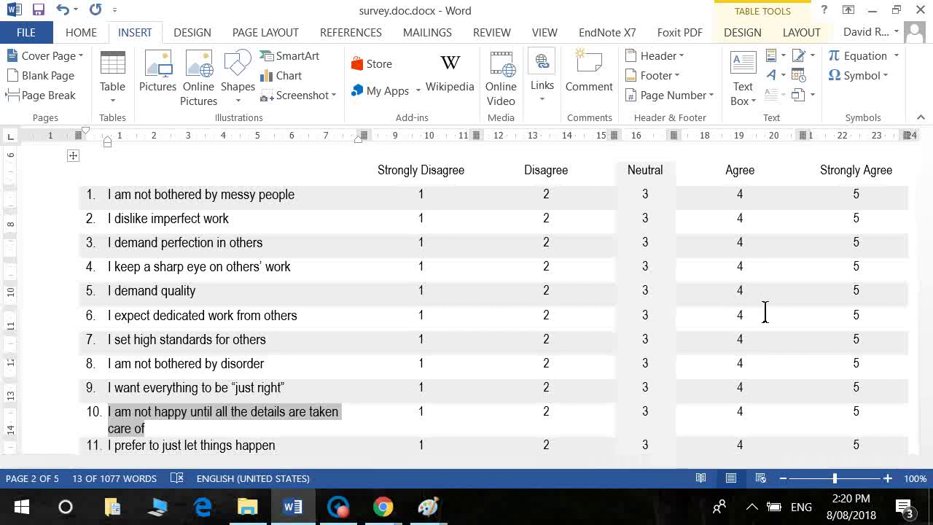
key(alt+Tab)
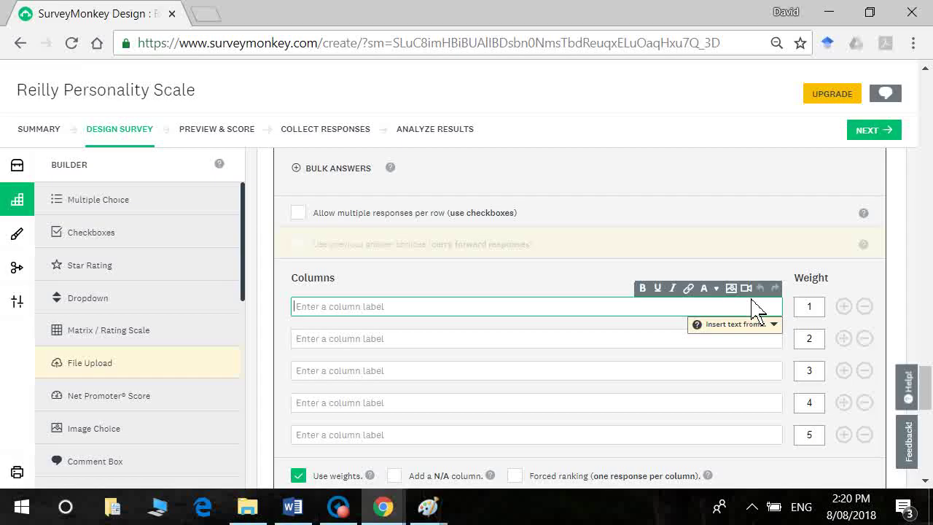
Step: Fill the first three column labels: Strongly Disagree, Disagree and Neutral
text(Strongly Disagree)
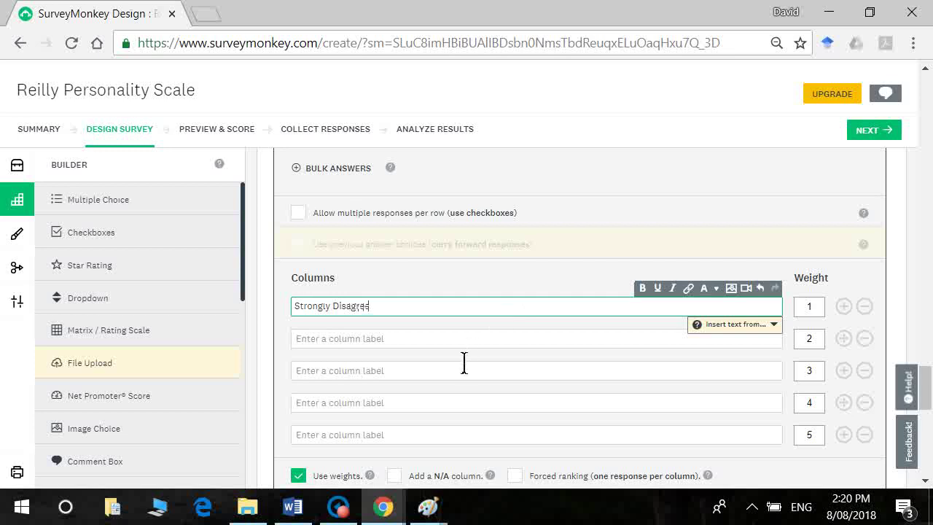
key(Tab)
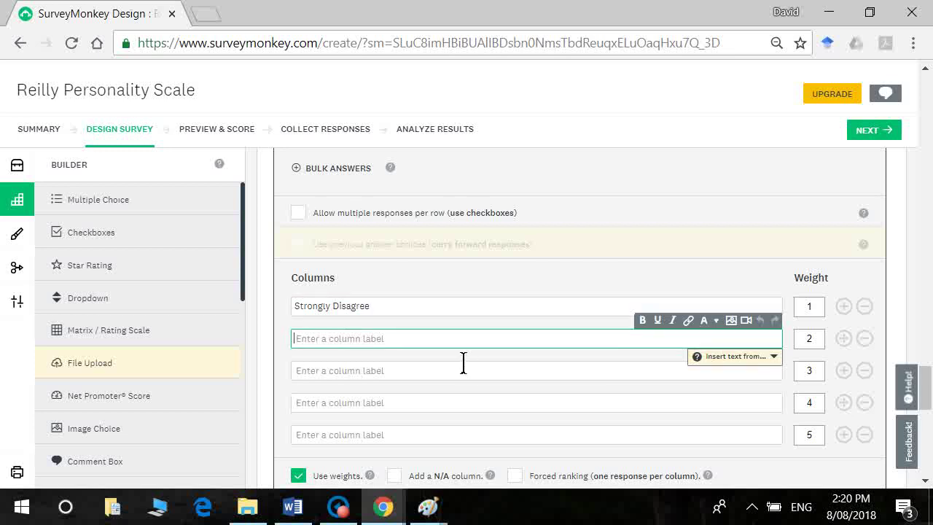
text(Disagree)
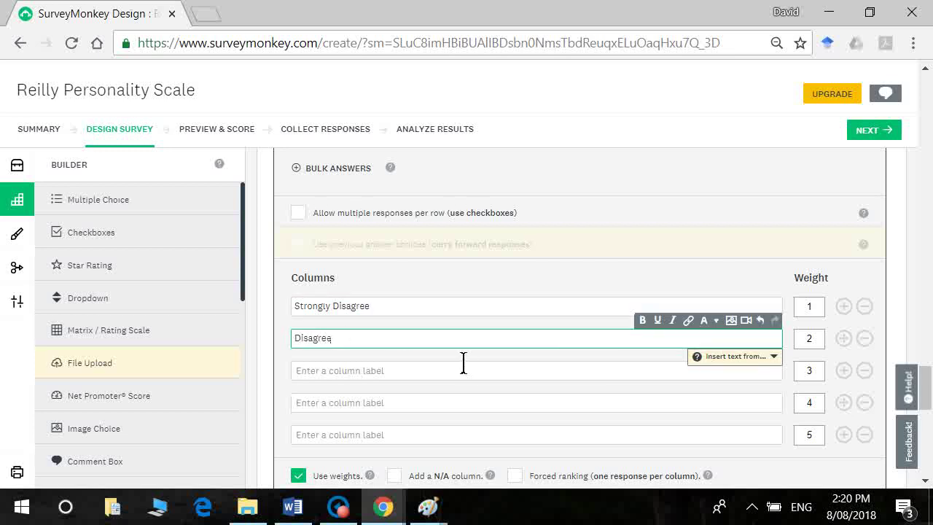
key(Tab)
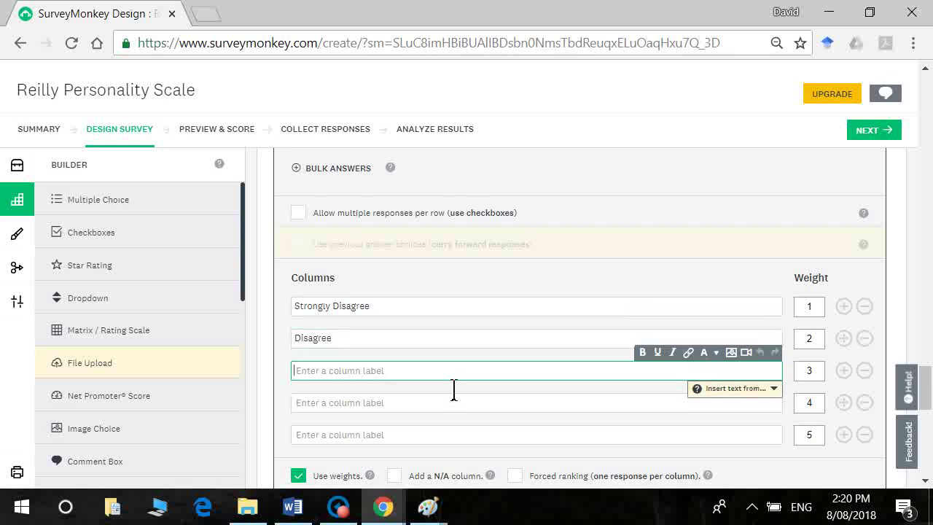
text(e)
key(F12)
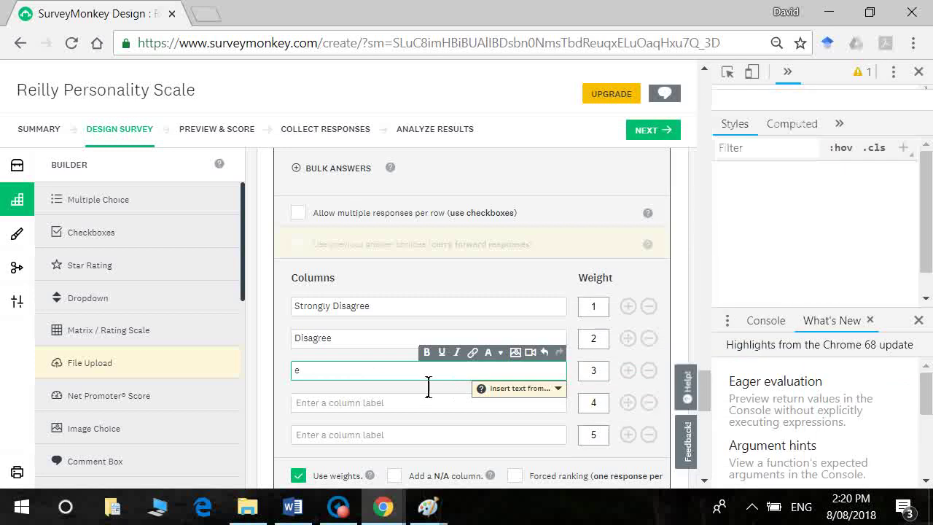
key(ctrl+shift+c)
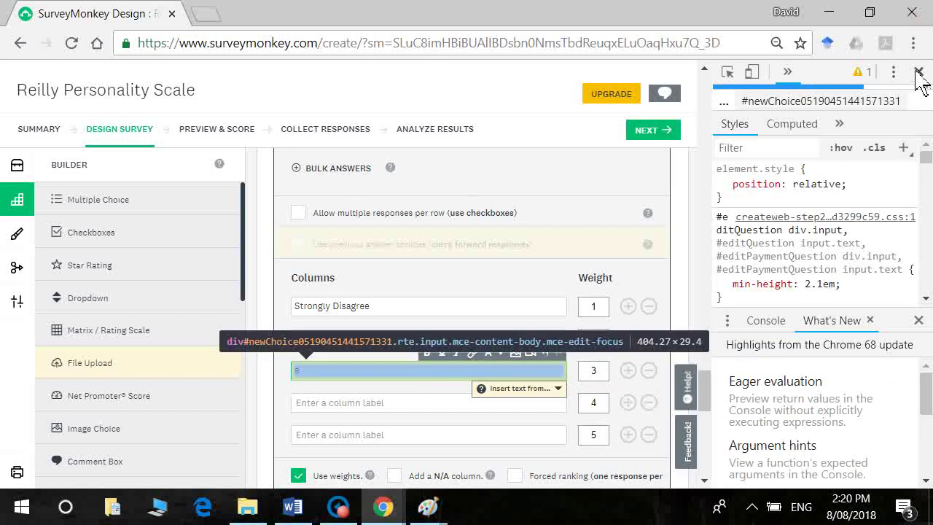
click(919, 72)
key(BackSpace)
text(Neutral)
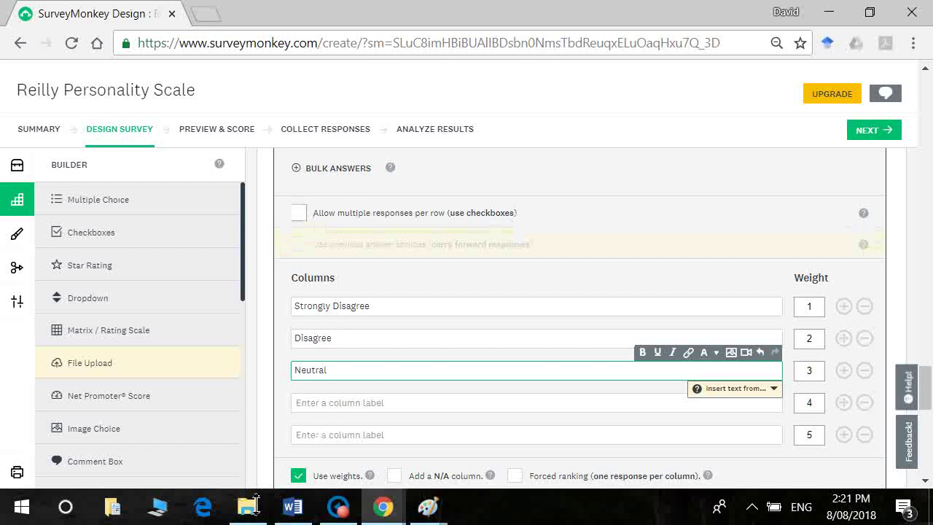
Step: Label the fourth and fifth columns Agree and Strongly Agree
click(318, 422)
text(Agre)
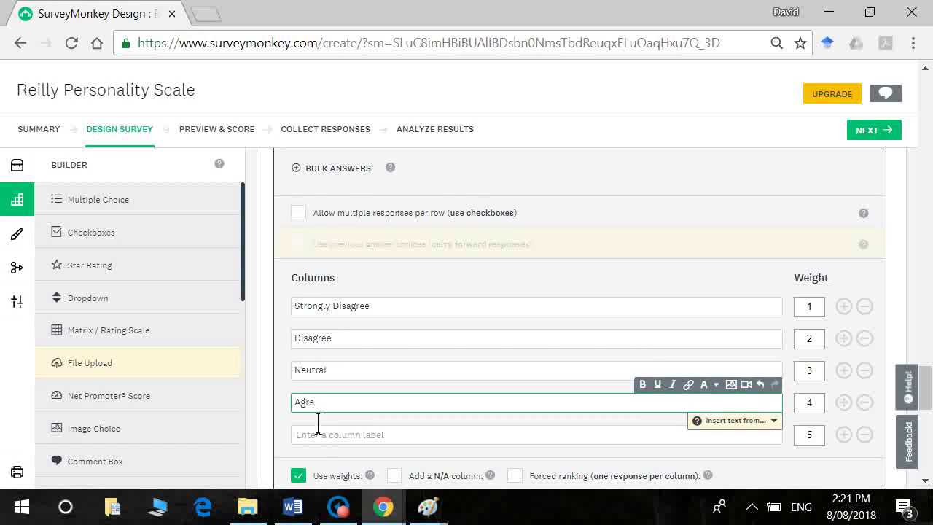
text(e)
click(320, 440)
text(S)
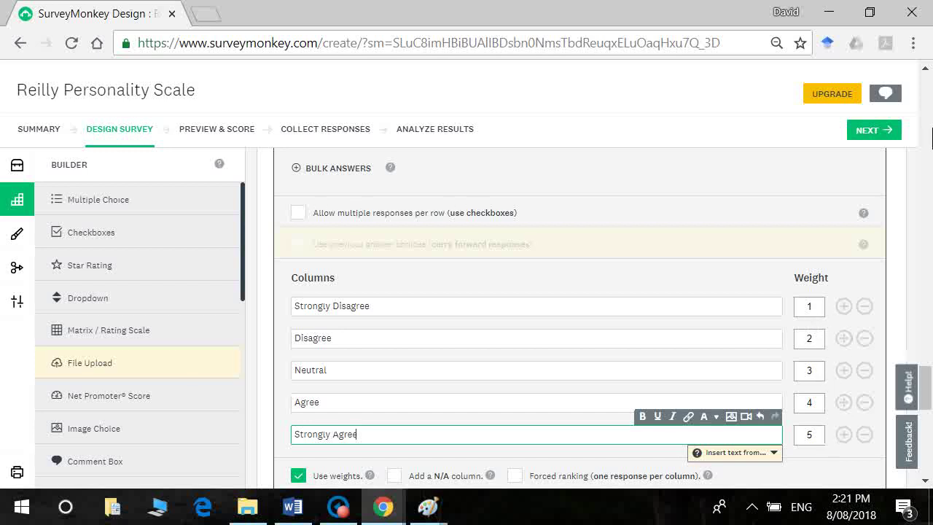
Step: Save Q1 with its five-point Strongly Disagree to Strongly Agree statement grid
drag(925, 401, 929, 412)
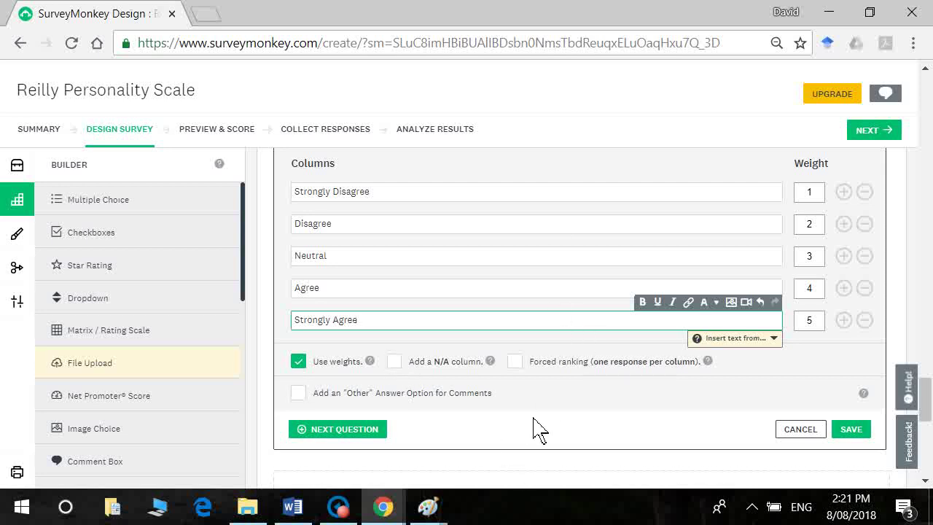
click(864, 432)
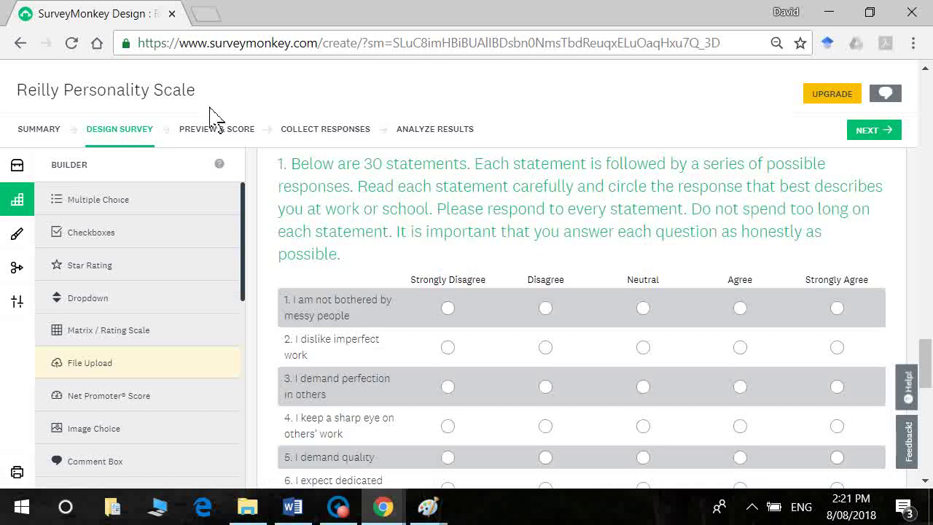
Step: Preview the survey and move past the welcome page to the statements
click(211, 131)
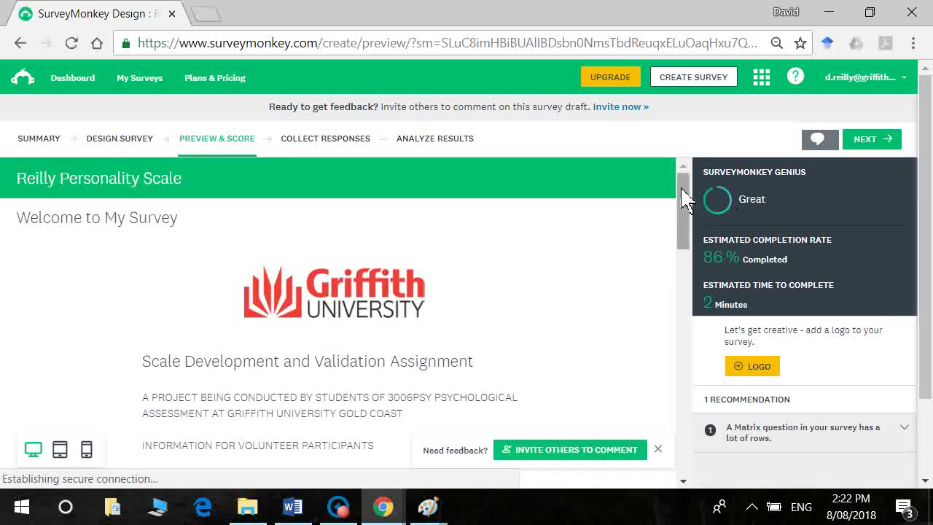
drag(685, 204, 683, 474)
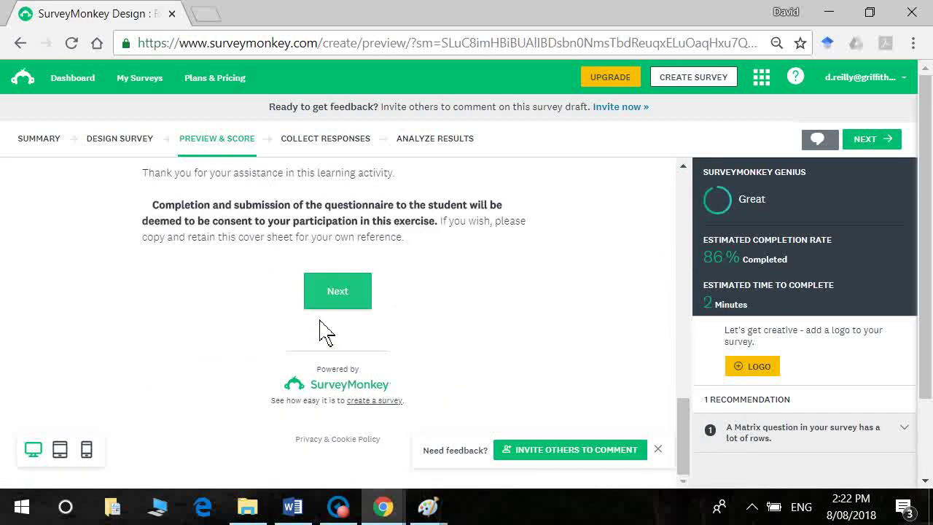
click(334, 293)
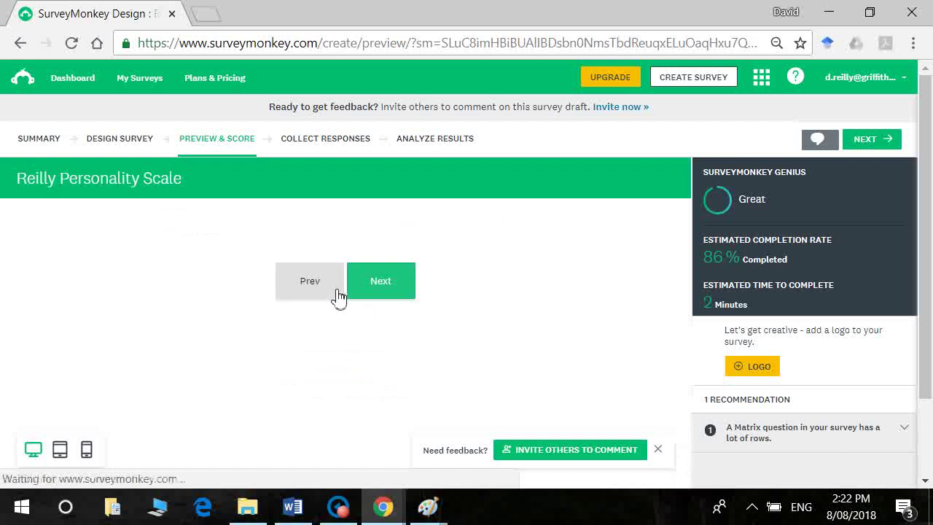
click(374, 288)
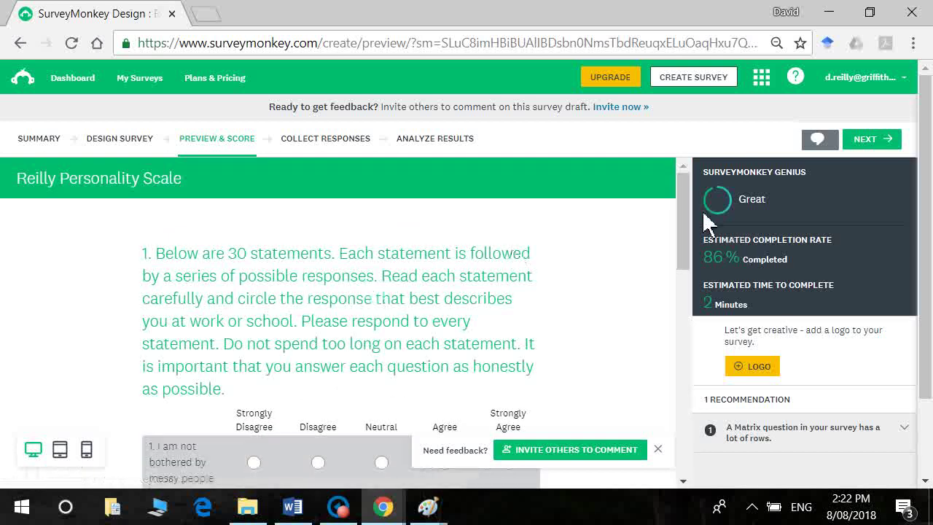
scroll(685, 230, down, 2)
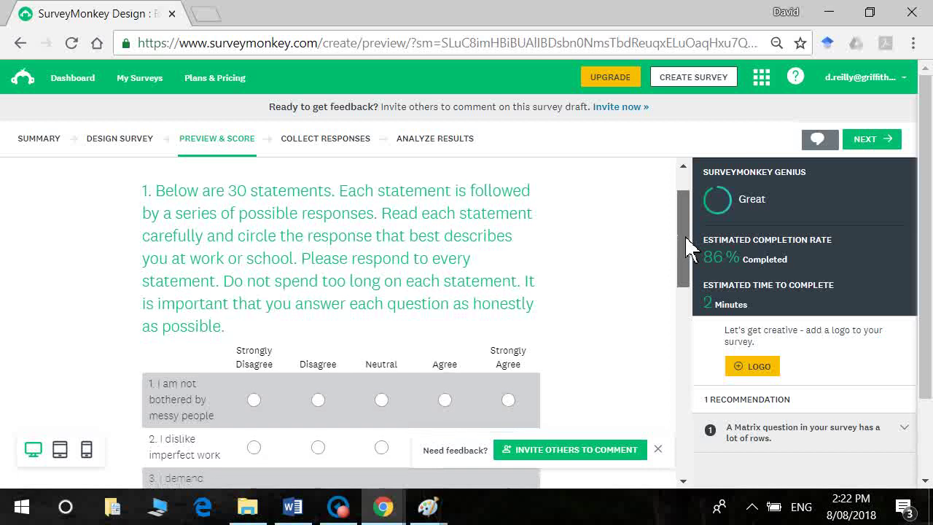
scroll(685, 241, down, 1)
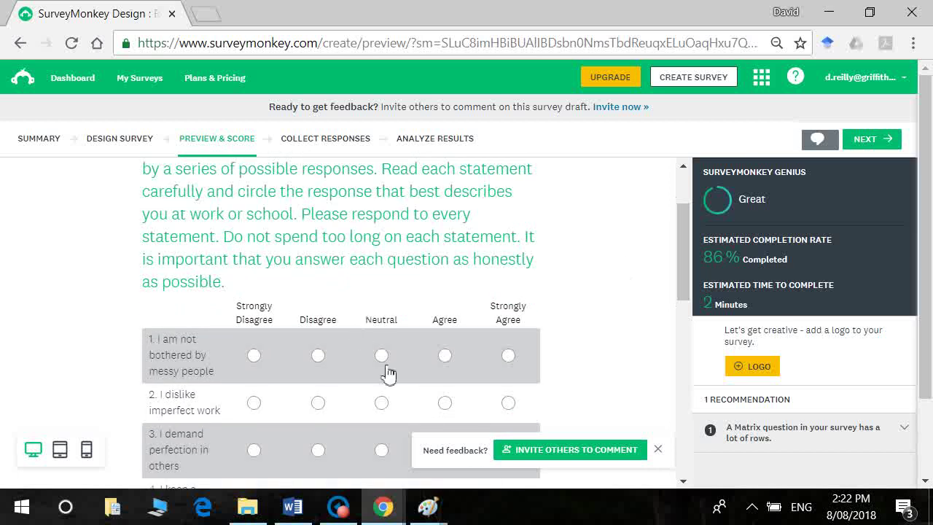
Step: Answer statements 1–5 with Neutral, Disagree, Disagree, Neutral and Agree
click(384, 357)
click(319, 404)
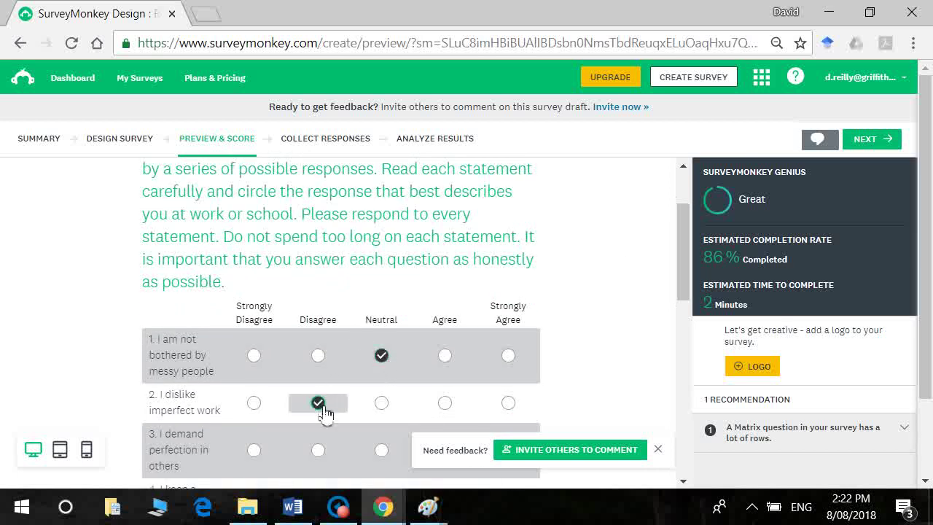
click(319, 450)
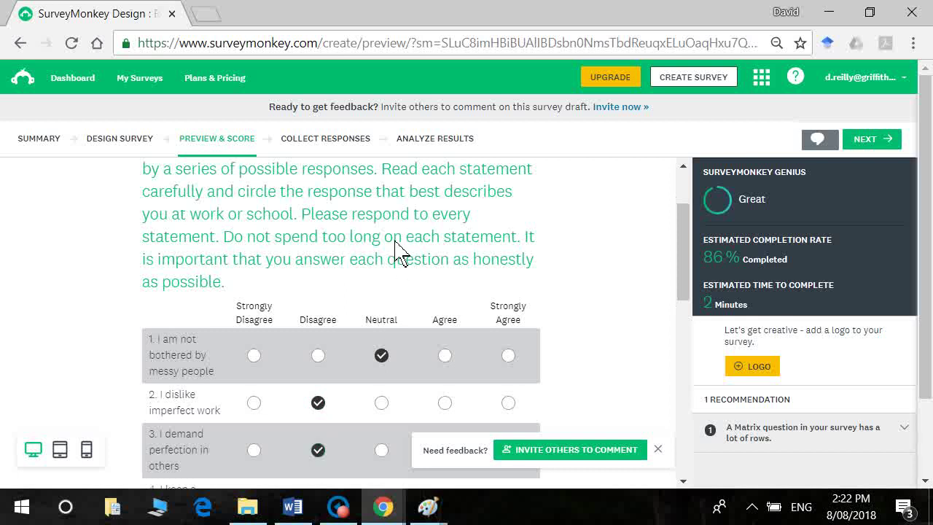
scroll(397, 252, down, 2)
click(381, 360)
click(445, 406)
Step: Answer statement 6 Neutral and 7–10 Strongly Agree, then return to the design
click(383, 463)
drag(682, 298, 673, 343)
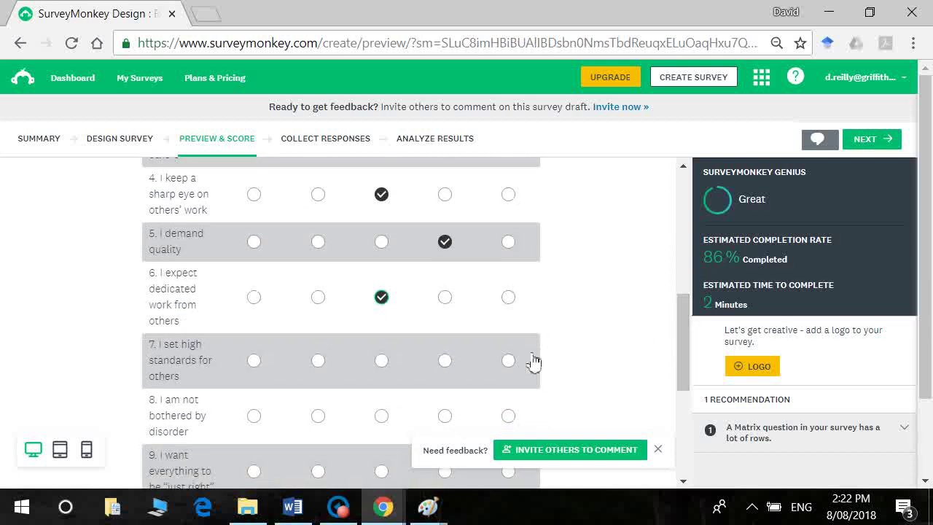
click(508, 360)
click(510, 417)
drag(685, 357, 693, 416)
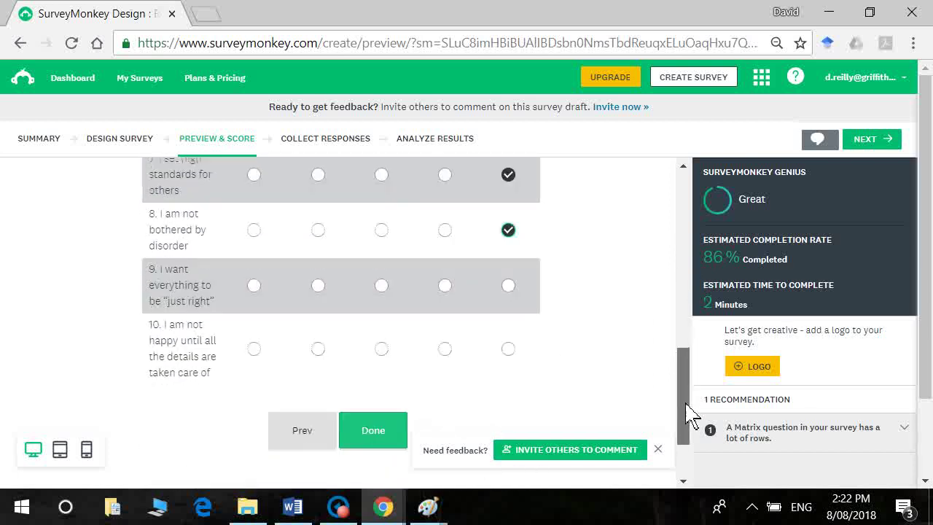
click(509, 286)
click(509, 349)
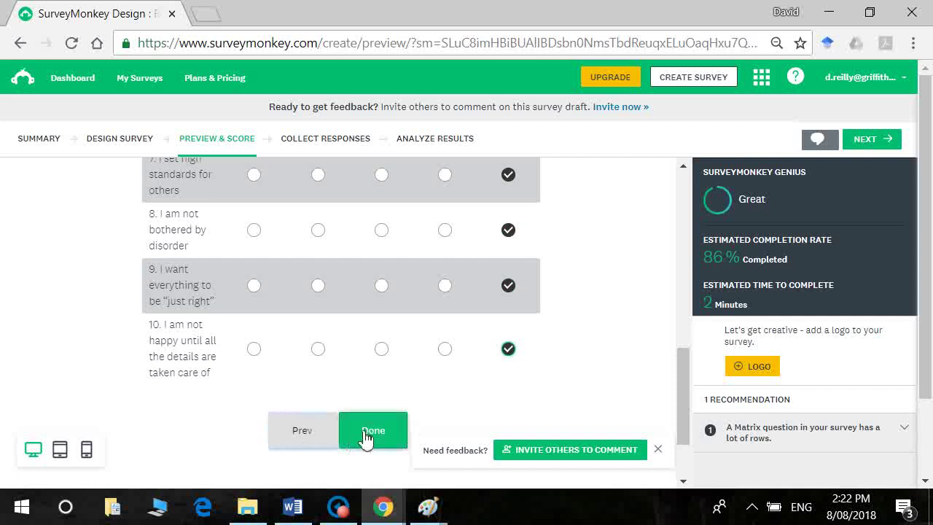
click(119, 144)
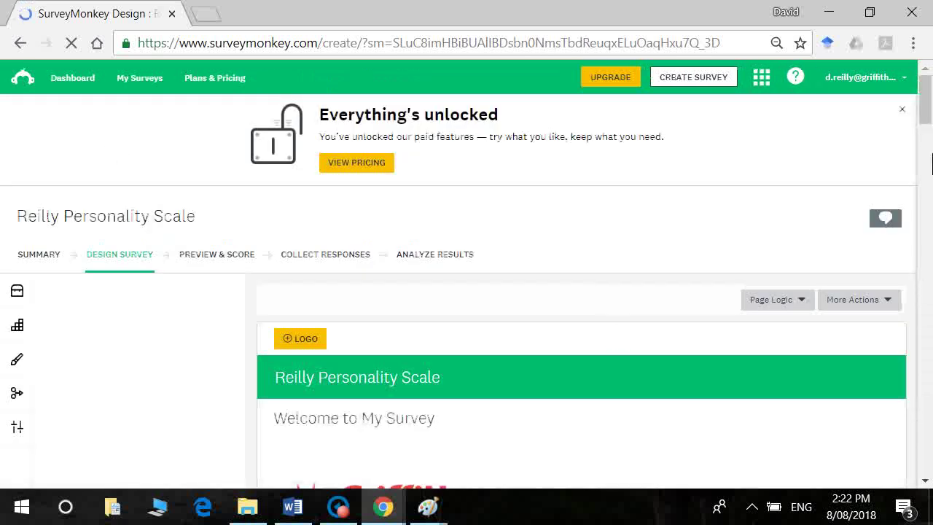
Step: Delete the empty page P2 through its More Actions menu
drag(927, 117, 930, 289)
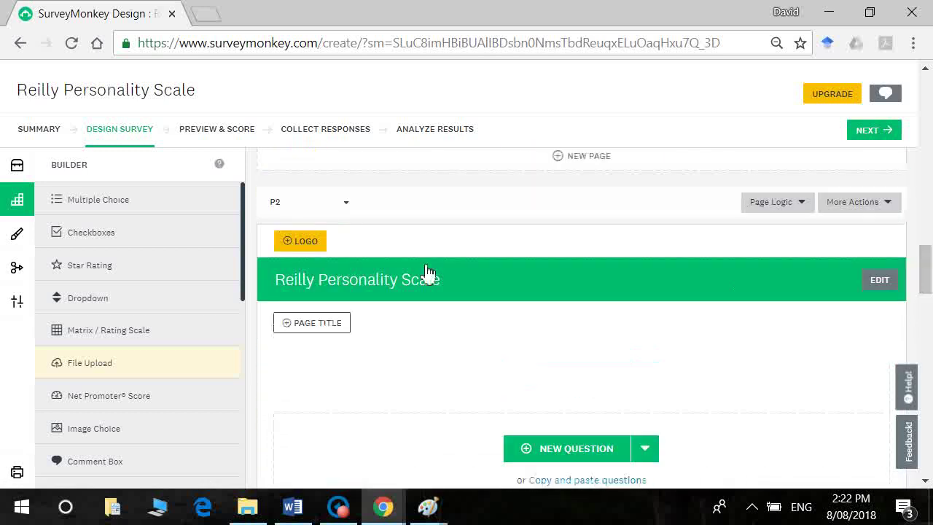
click(346, 203)
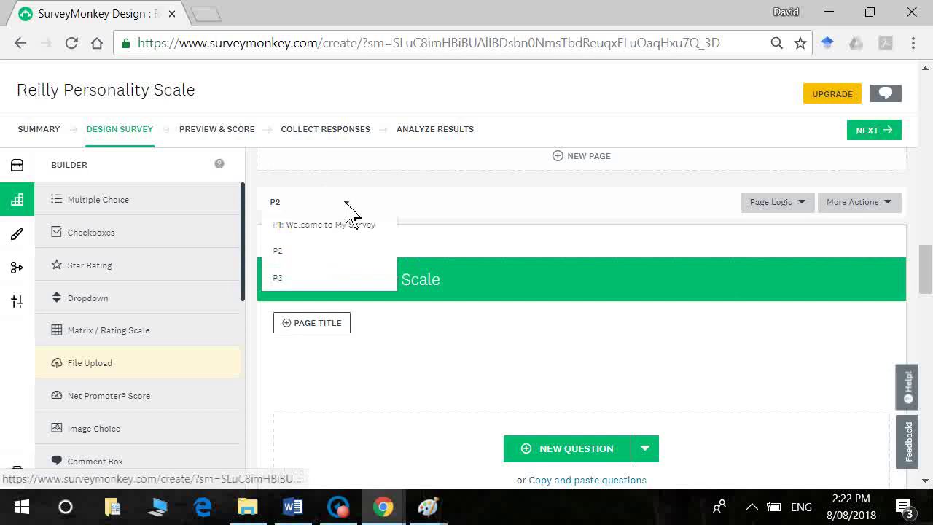
click(346, 205)
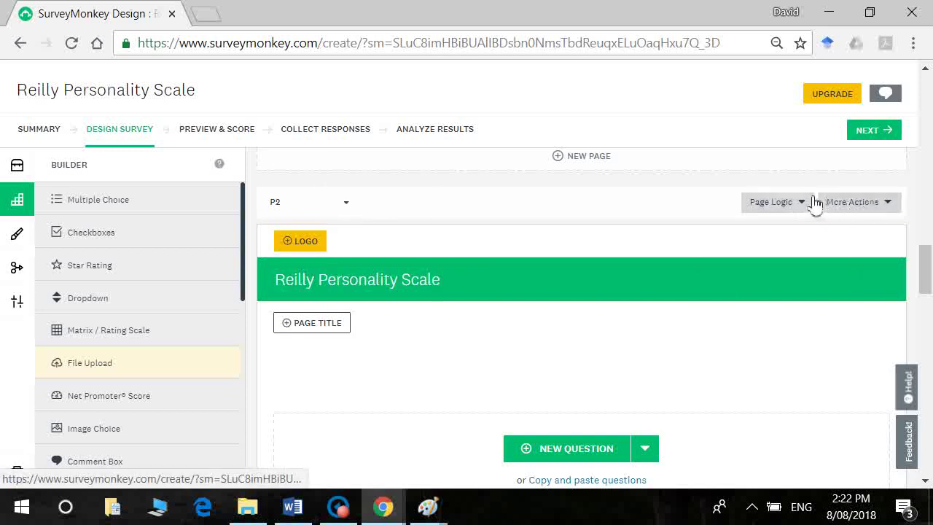
click(861, 207)
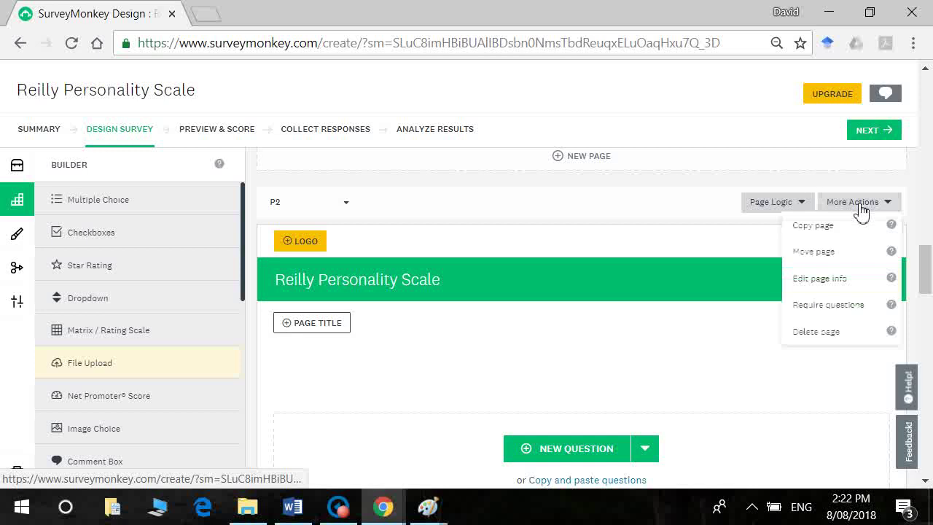
click(844, 337)
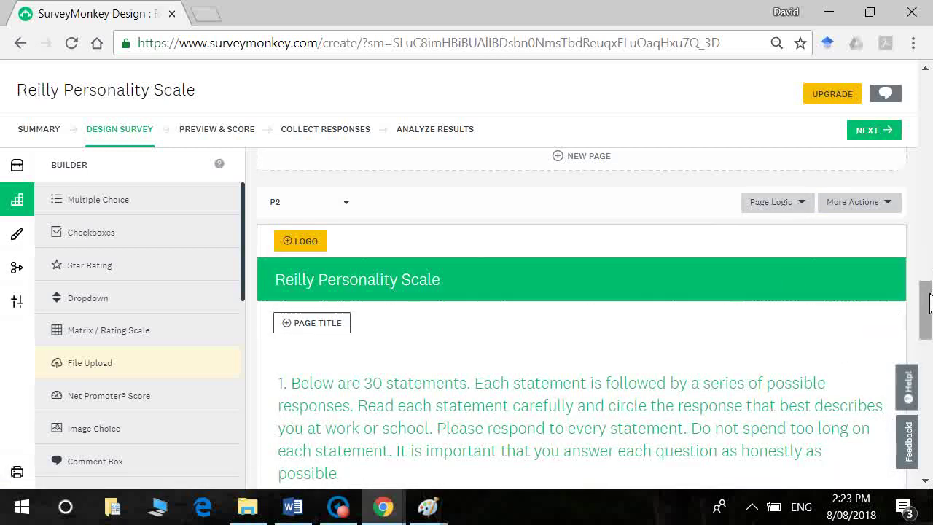
drag(930, 303, 931, 384)
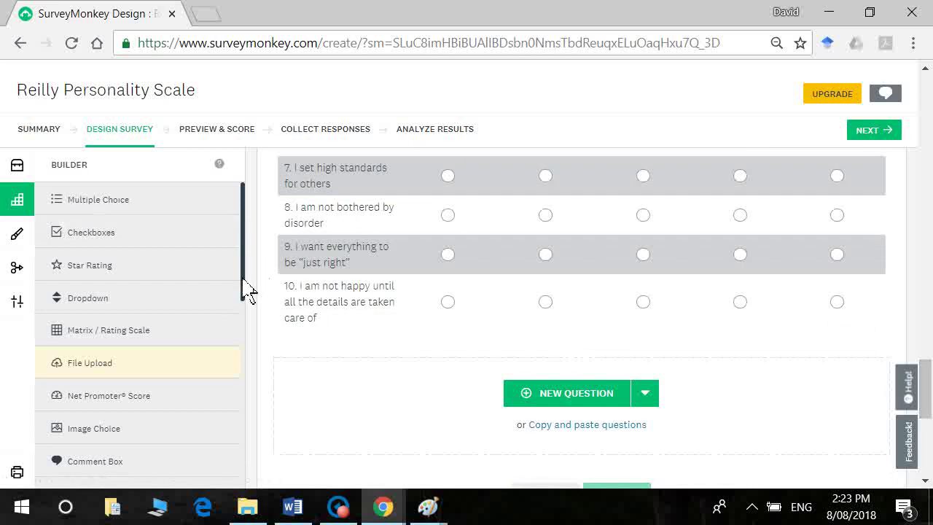
drag(245, 284, 246, 484)
Step: Add a new page P3 holding a blank Matrix / Rating Scale question Q2
mouse_move(170, 445)
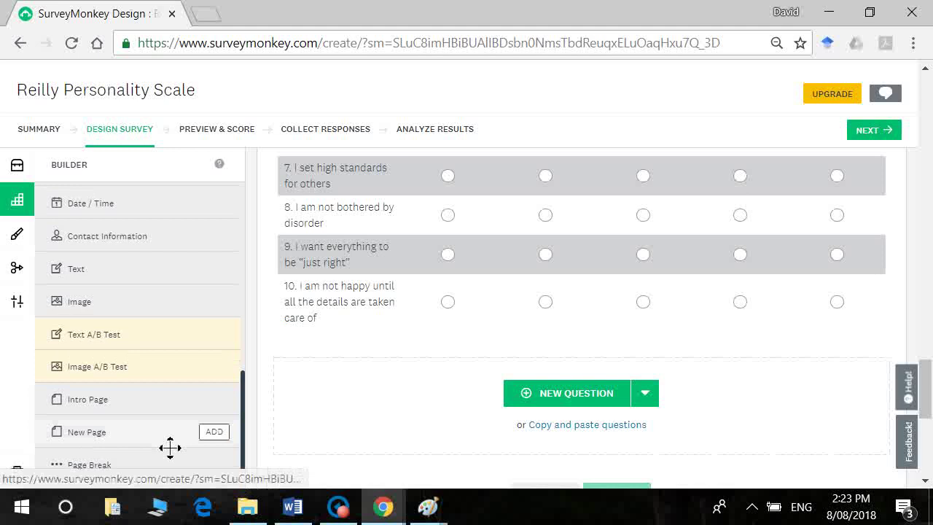
click(215, 433)
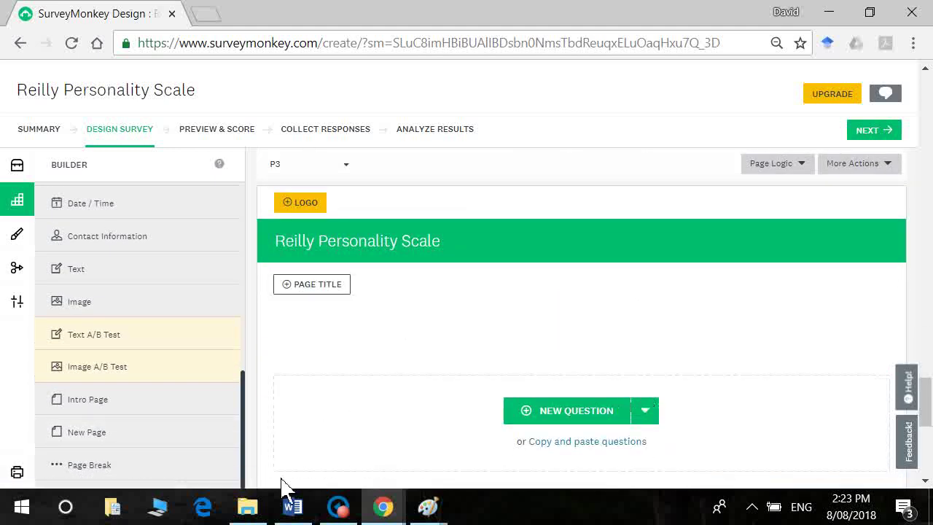
drag(246, 462, 235, 265)
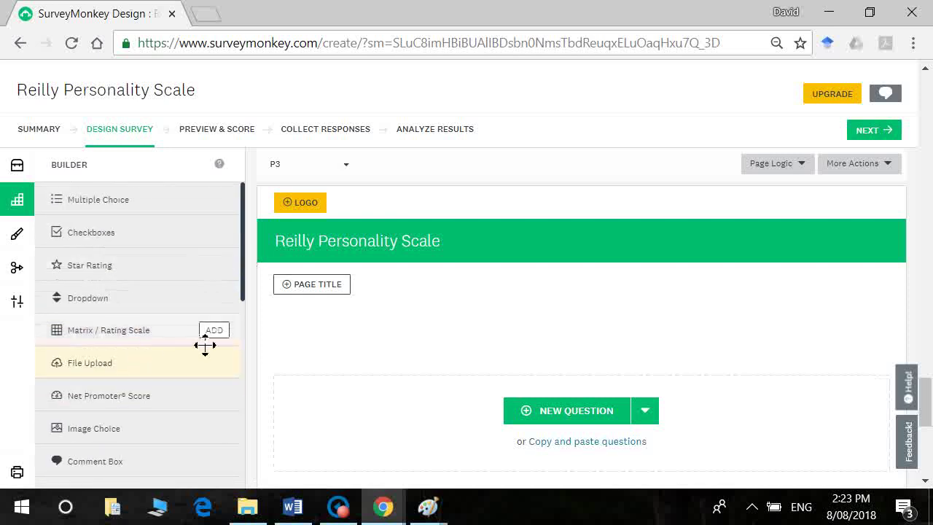
mouse_move(209, 340)
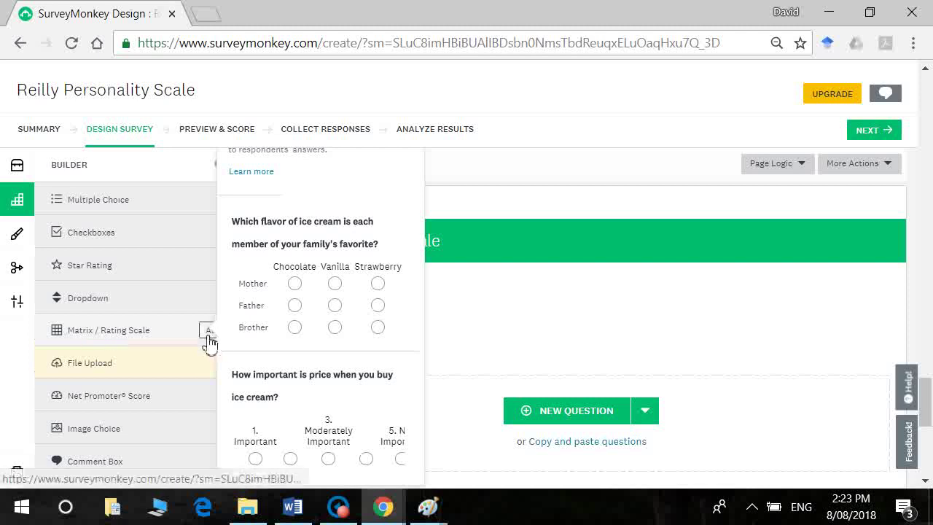
click(211, 340)
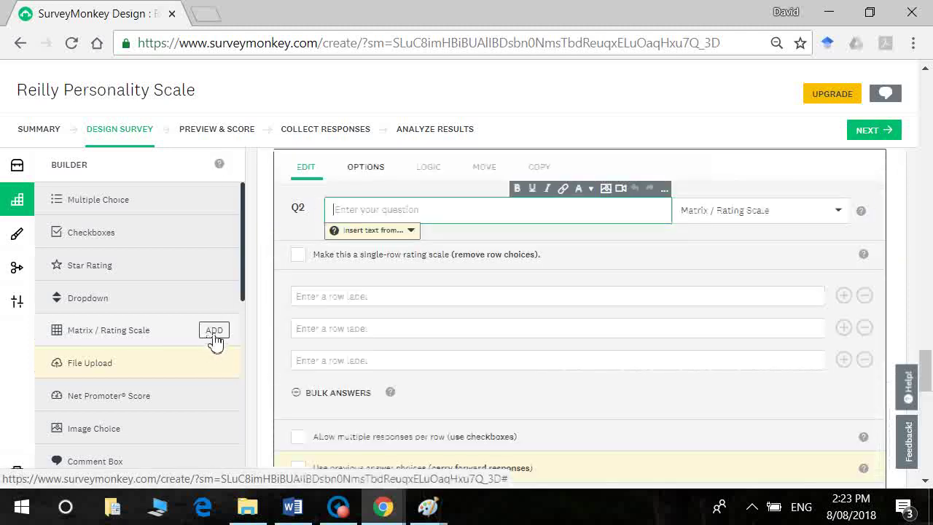
click(293, 507)
key(Page_Down)
key(Page_Down)
key(Page_Down)
key(Page_Down)
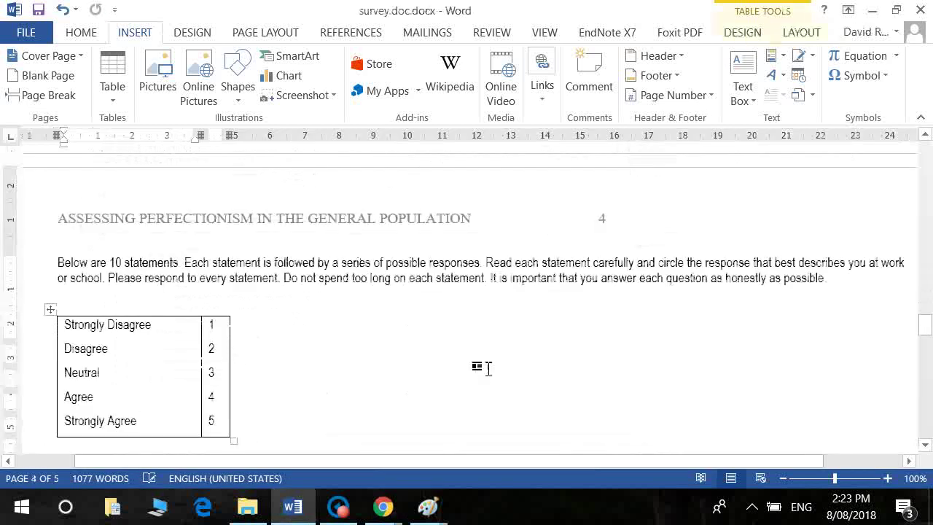
scroll(488, 369, down, 3)
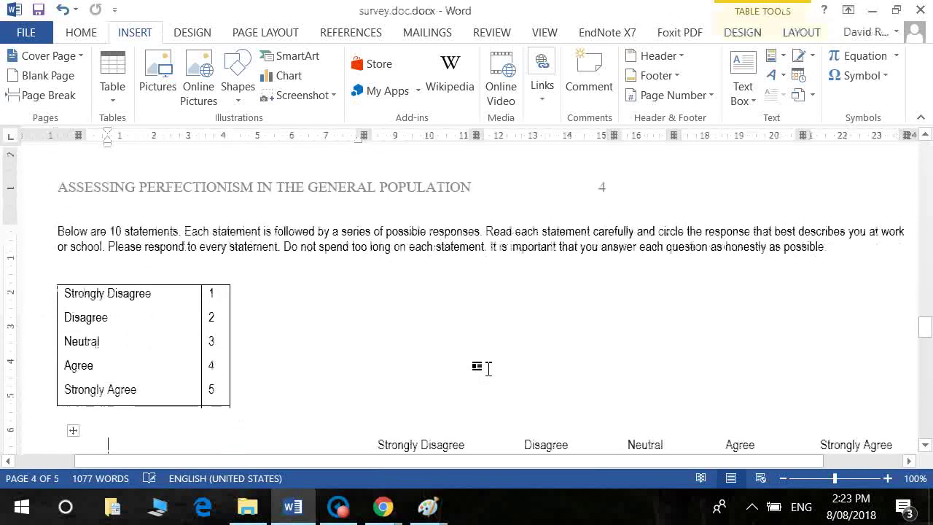
scroll(478, 370, down, 1)
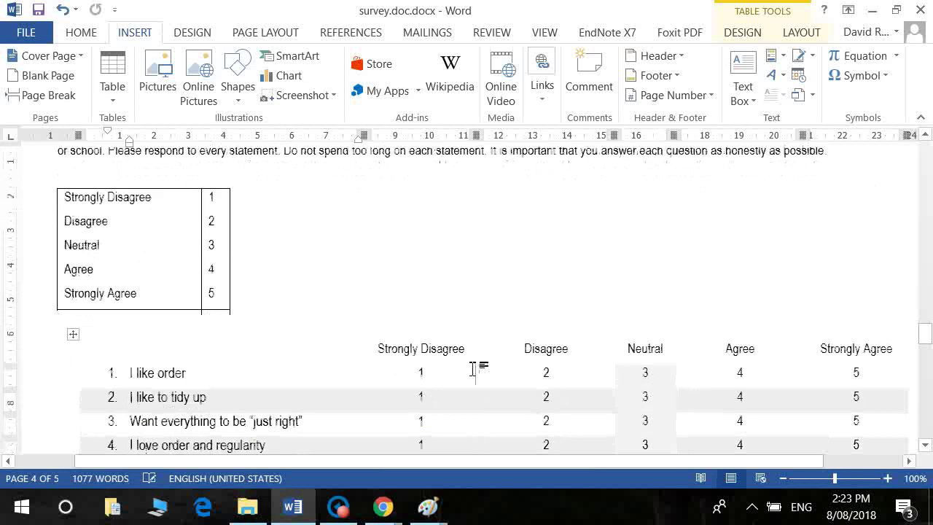
scroll(472, 369, down, 1)
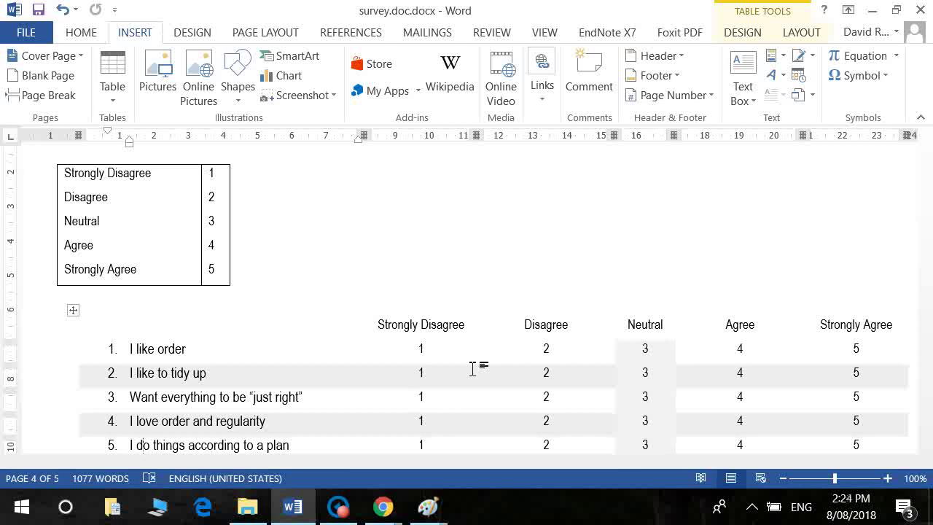
key(Down)
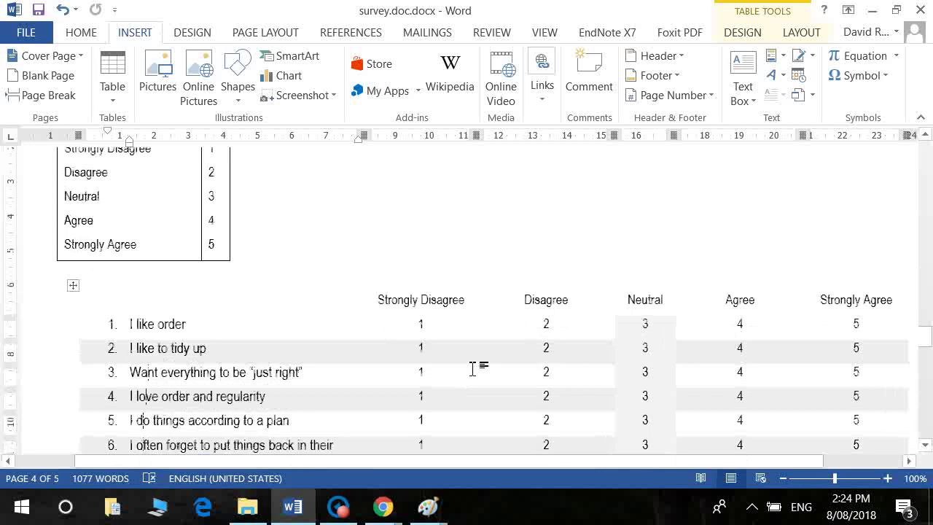
key(Up)
key(Up)
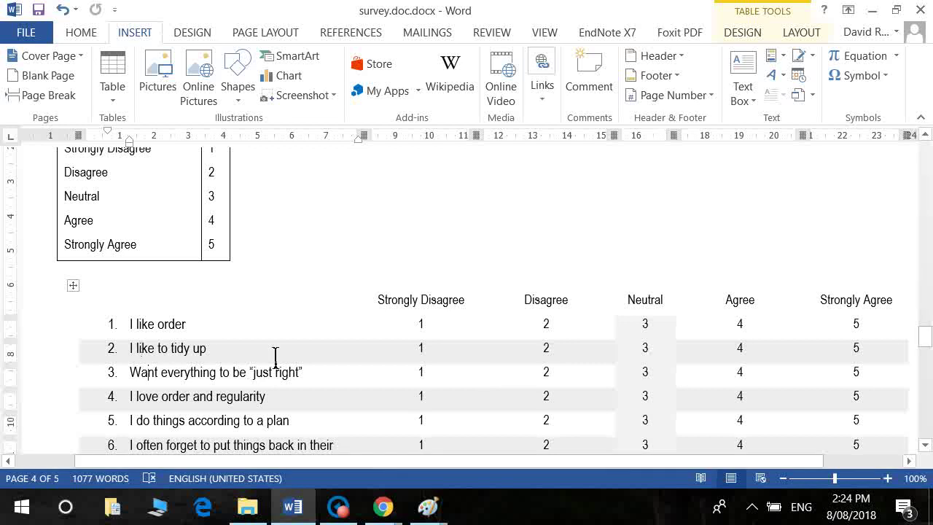
scroll(275, 357, down, 8)
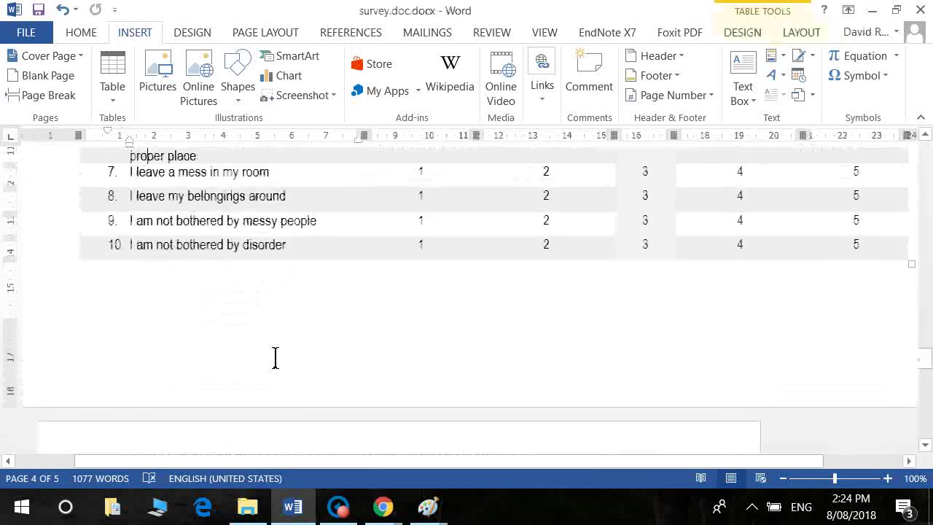
scroll(270, 354, up, 7)
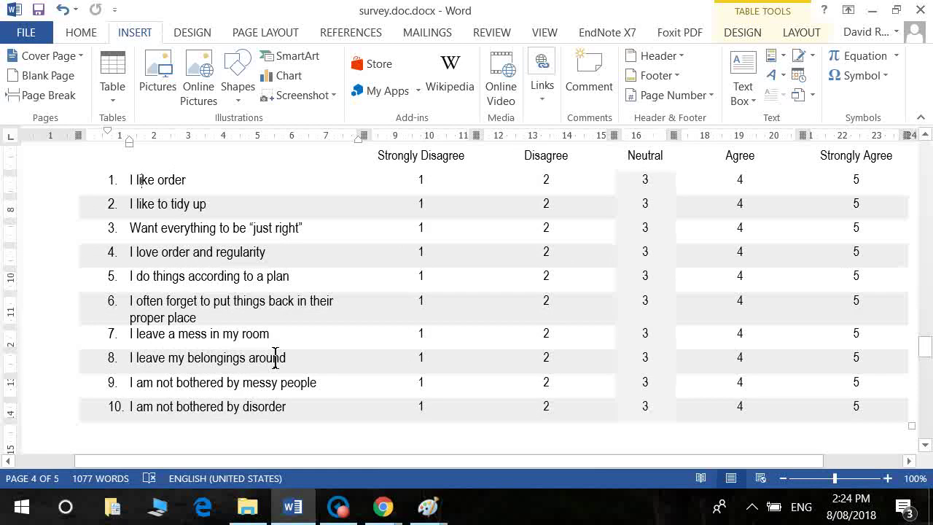
Step: Paste the Word instructions paragraph beginning 'Below are 10 statements' as Q2's question text
key(Page_Up)
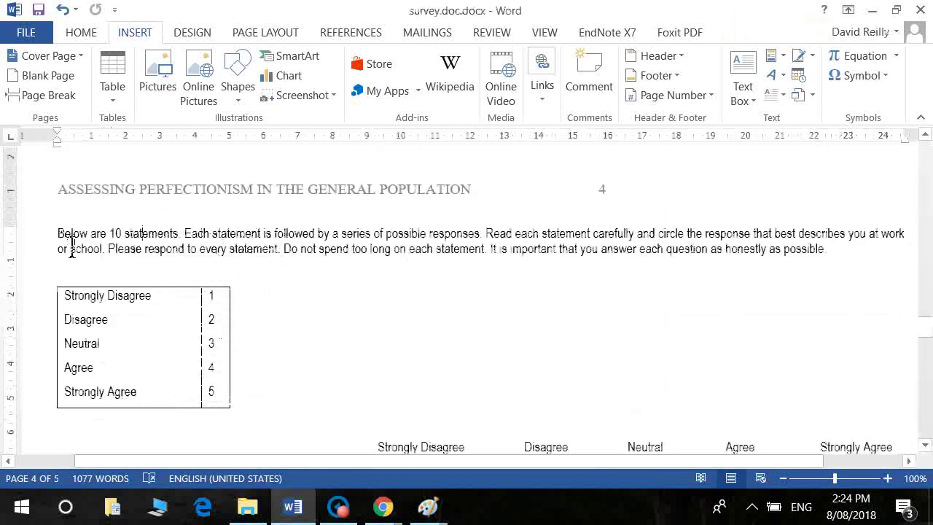
drag(60, 235, 843, 265)
key(ctrl+c)
key(alt+Tab)
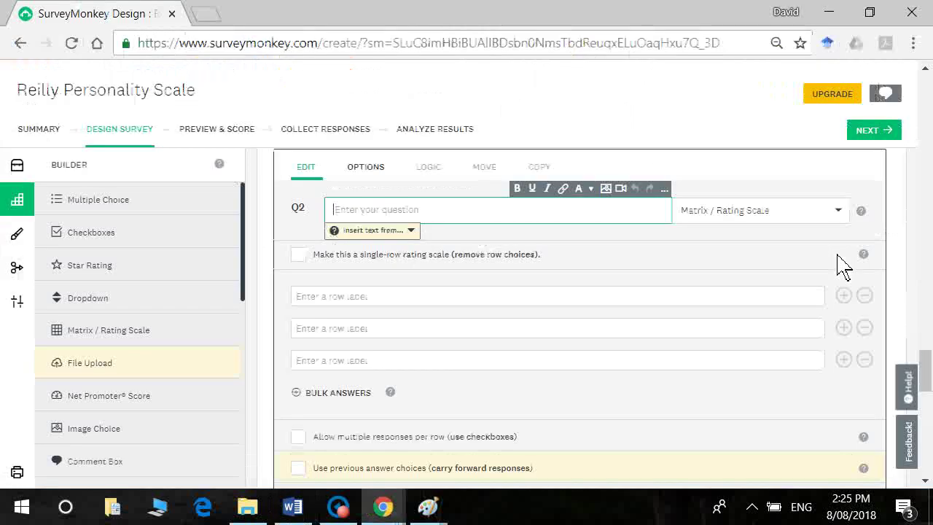
key(ctrl+v)
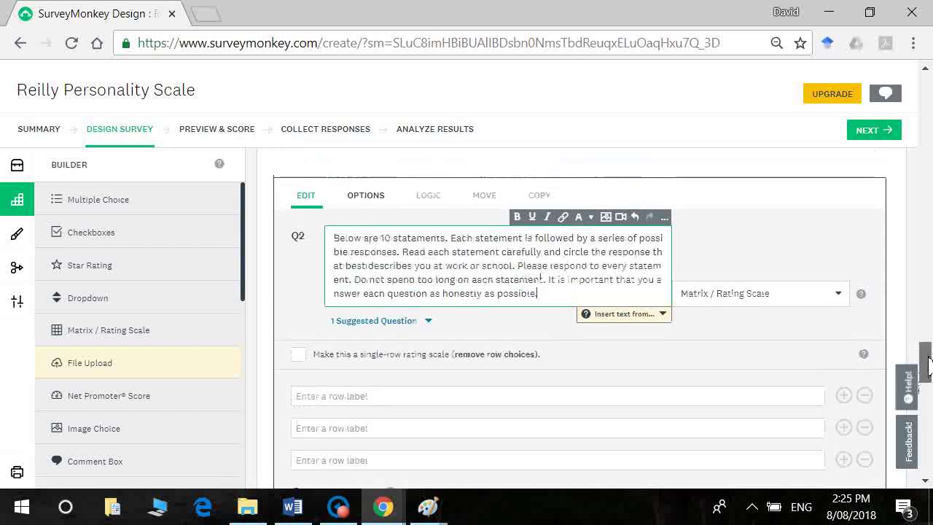
drag(927, 368, 929, 386)
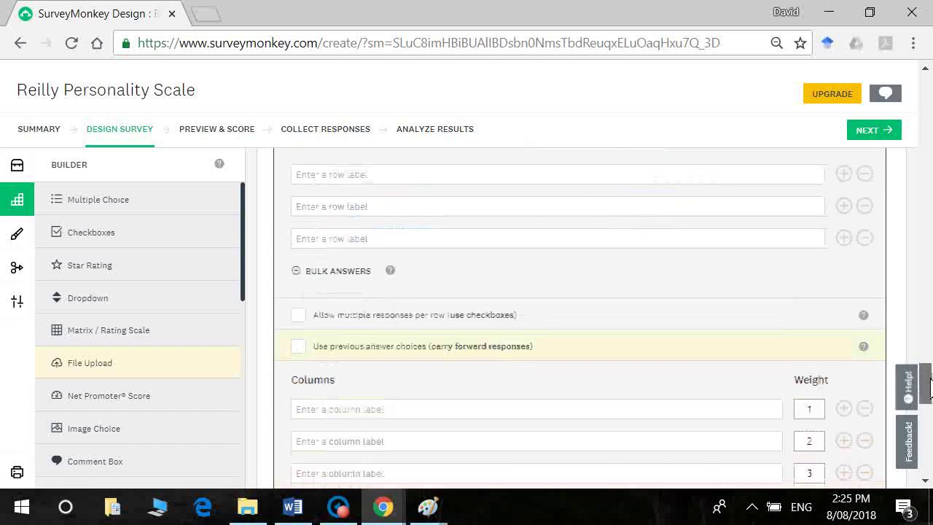
click(689, 189)
key(alt+Tab)
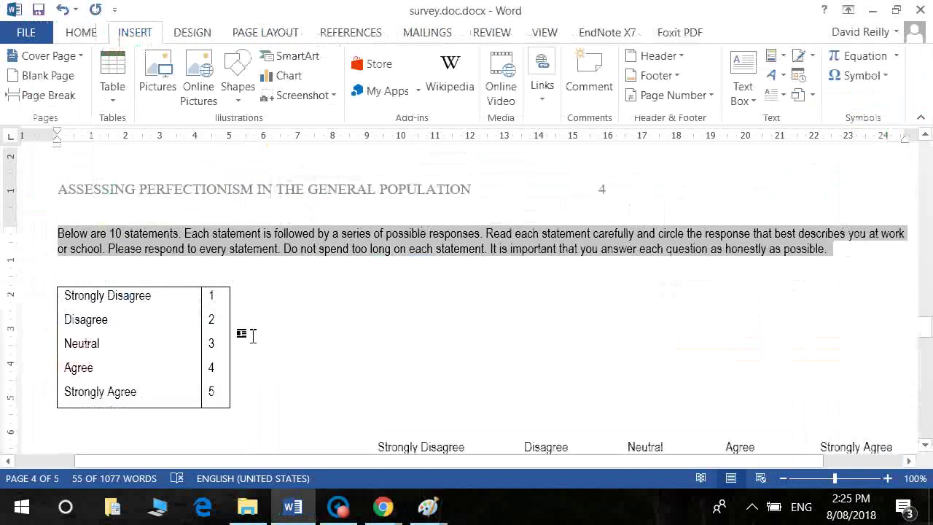
Step: Copy statements 1–5 into Q2's rows, from 'I like order' to 'I do things according to a plan'
scroll(384, 366, down, 4)
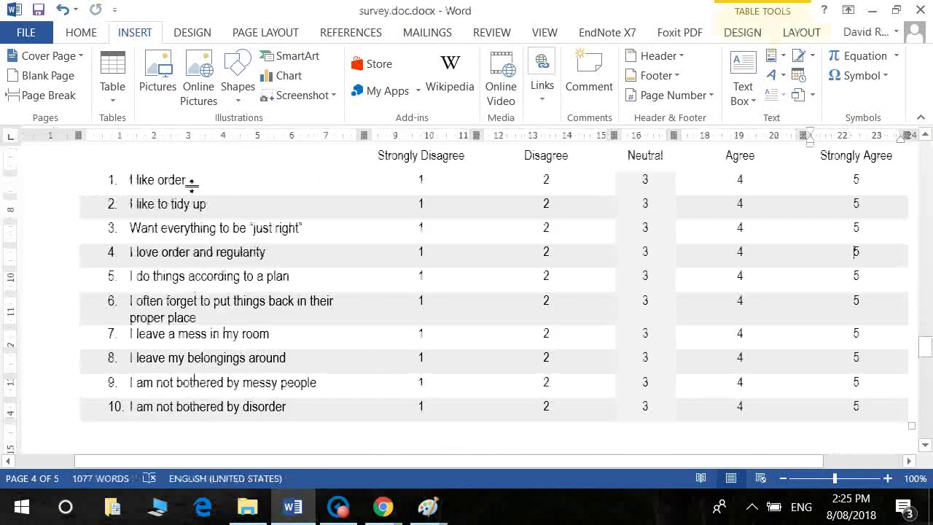
drag(201, 182, 143, 191)
key(ctrl+c)
key(alt+Tab)
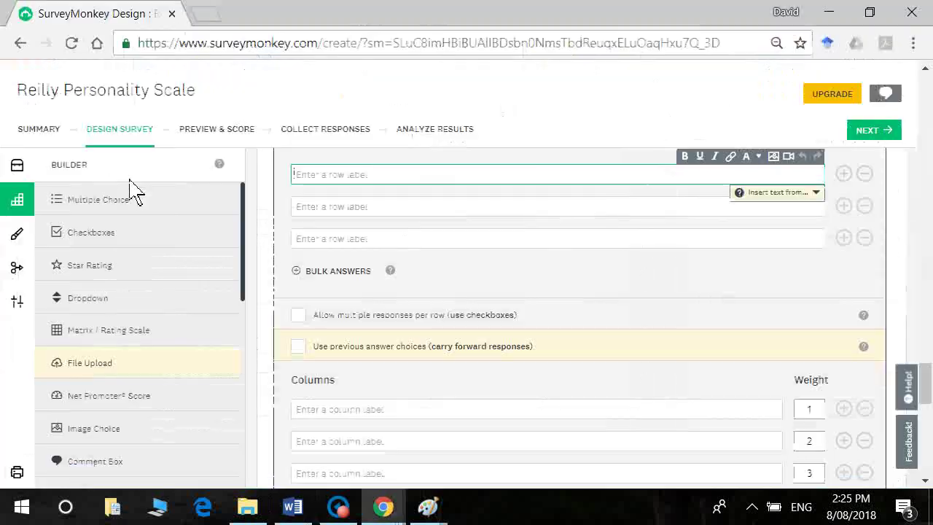
key(ctrl+v)
key(alt+Tab)
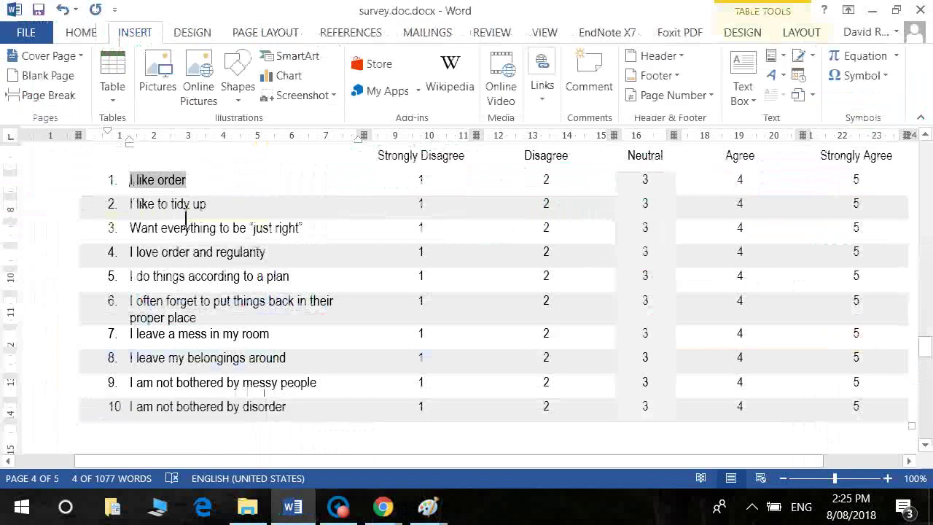
drag(209, 206, 146, 217)
key(ctrl+c)
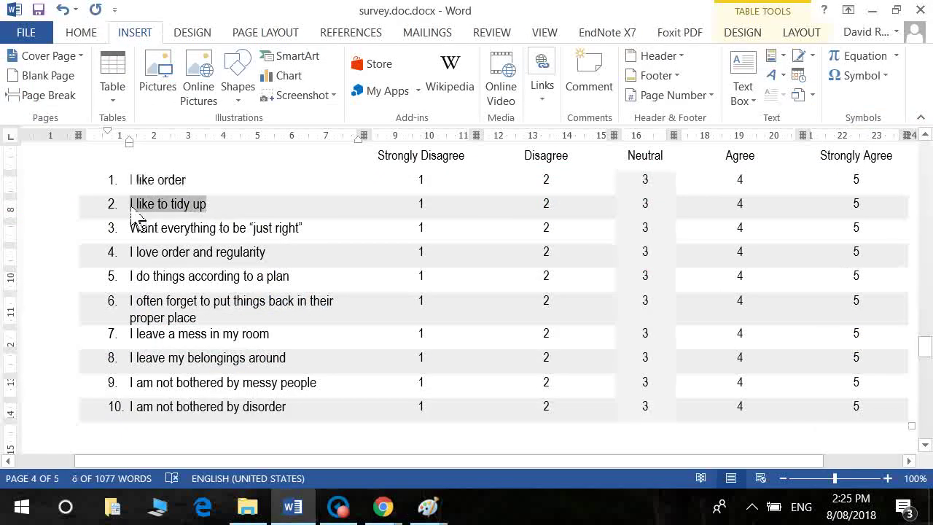
key(alt+Tab)
key(ctrl+v)
key(Return)
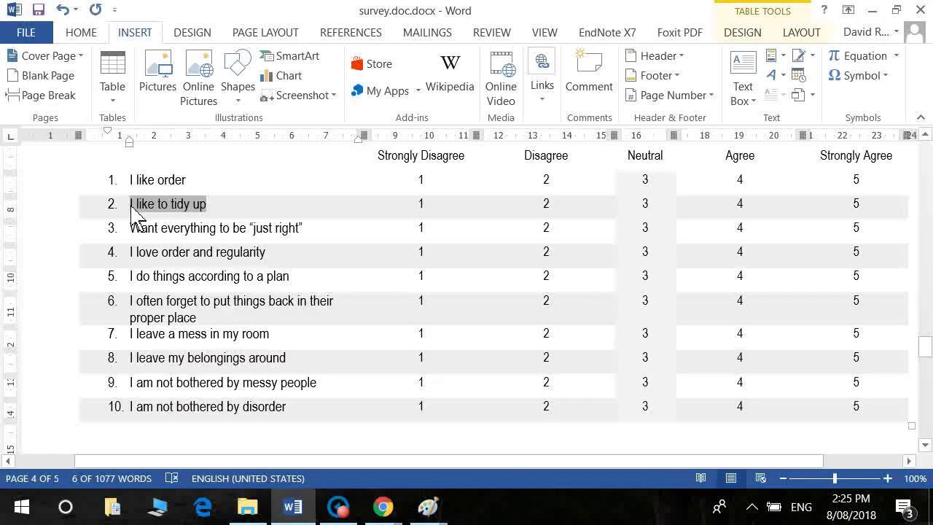
drag(319, 249, 151, 239)
key(ctrl+c)
key(alt+Tab)
key(ctrl+v)
key(alt+Tab)
drag(267, 252, 119, 275)
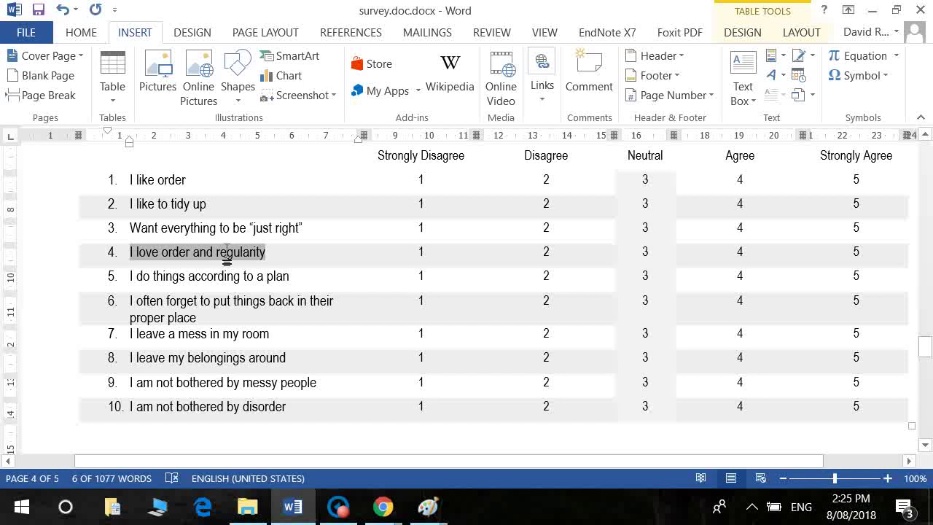
key(alt+Tab)
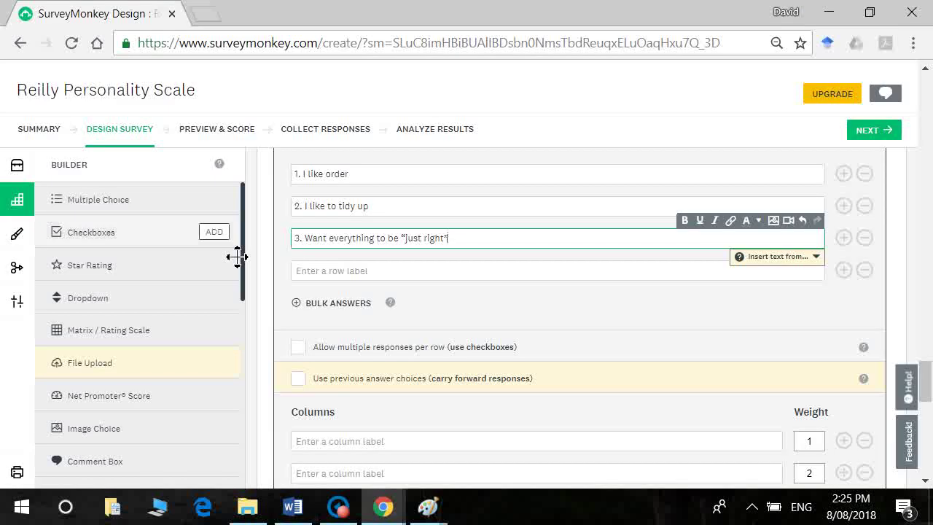
click(364, 291)
key(ctrl+v)
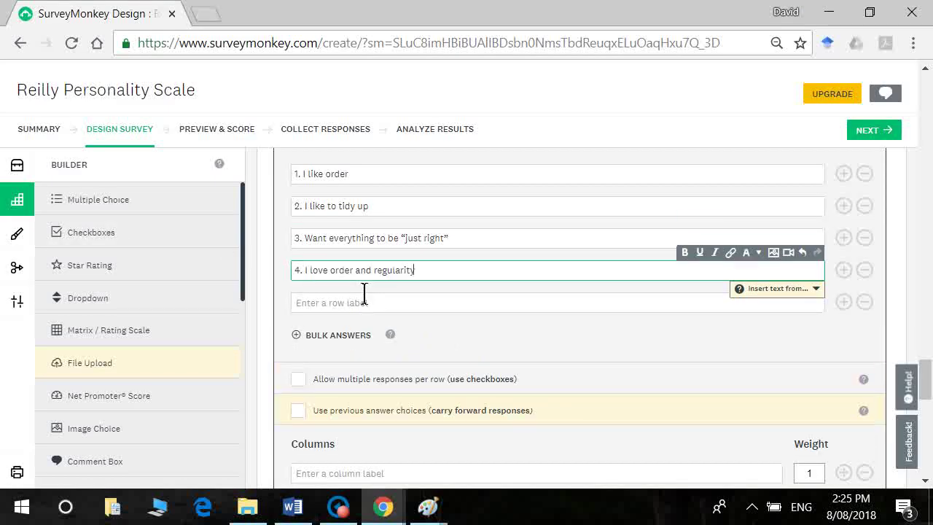
click(365, 296)
key(alt+Tab)
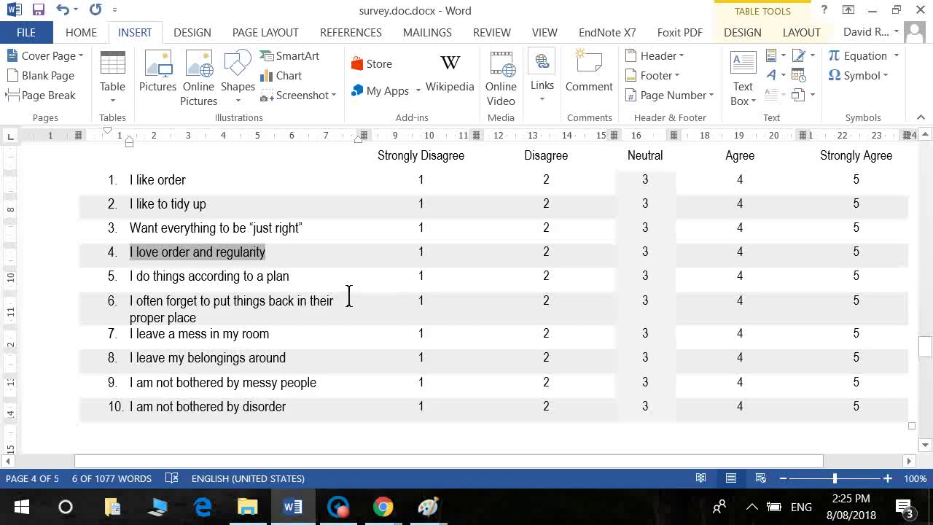
click(331, 290)
drag(332, 290, 131, 283)
key(ctrl+c)
key(alt+Tab)
key(ctrl+v)
key(Tab)
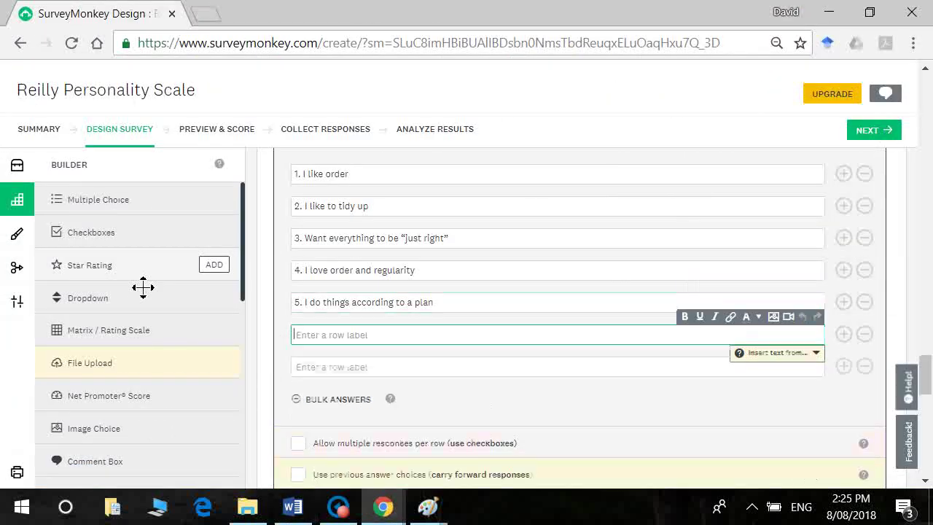
Step: Copy statements 6–10 into Q2's rows, ending with 'I am not bothered by disorder'
key(alt+Tab)
drag(196, 318, 135, 312)
key(ctrl+c)
key(alt+Tab)
key(ctrl+v)
key(Tab)
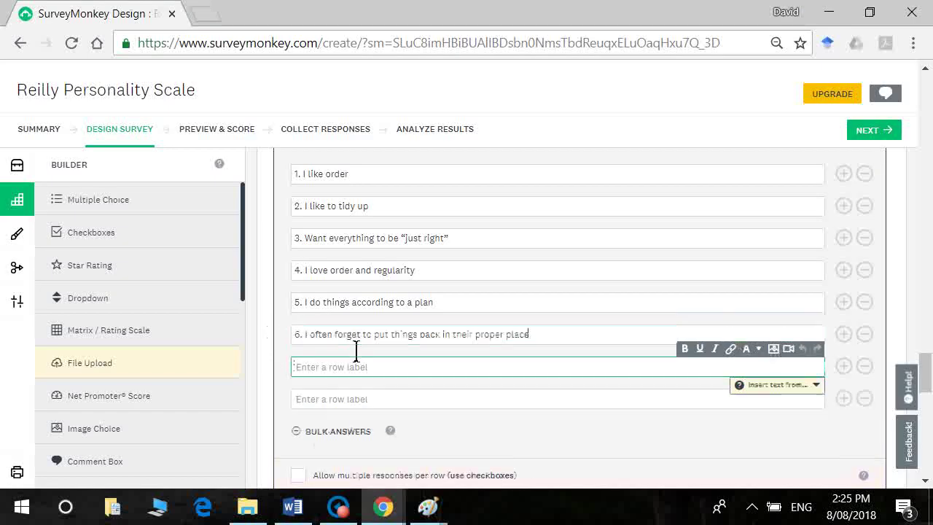
key(alt+Tab)
drag(270, 334, 148, 350)
key(ctrl+c)
key(alt+Tab)
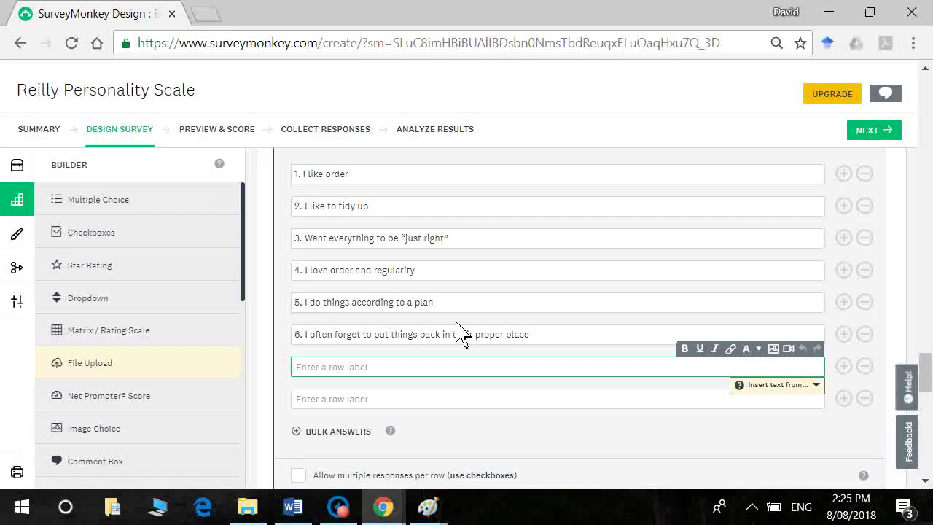
key(ctrl+v)
key(Return)
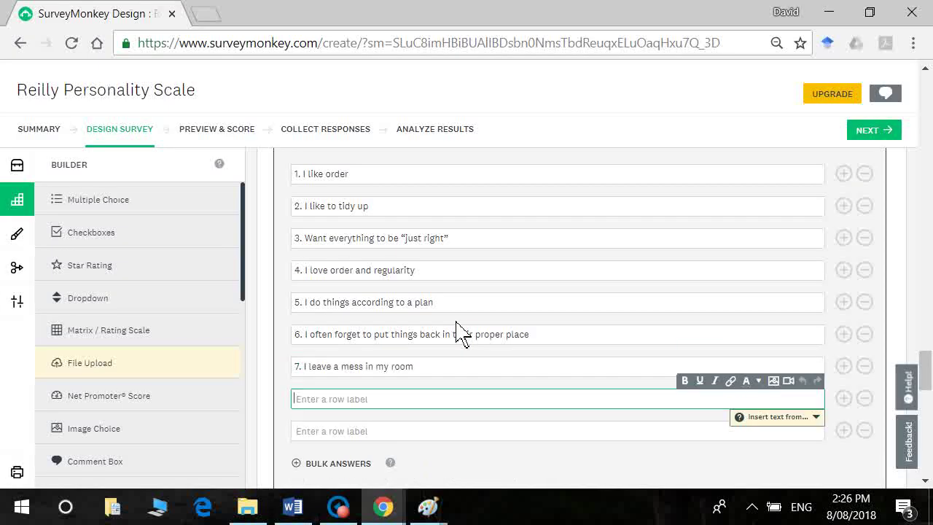
key(alt+Tab)
click(298, 370)
drag(298, 369, 143, 372)
key(ctrl+c)
key(alt+Tab)
key(ctrl+v)
key(alt+Tab)
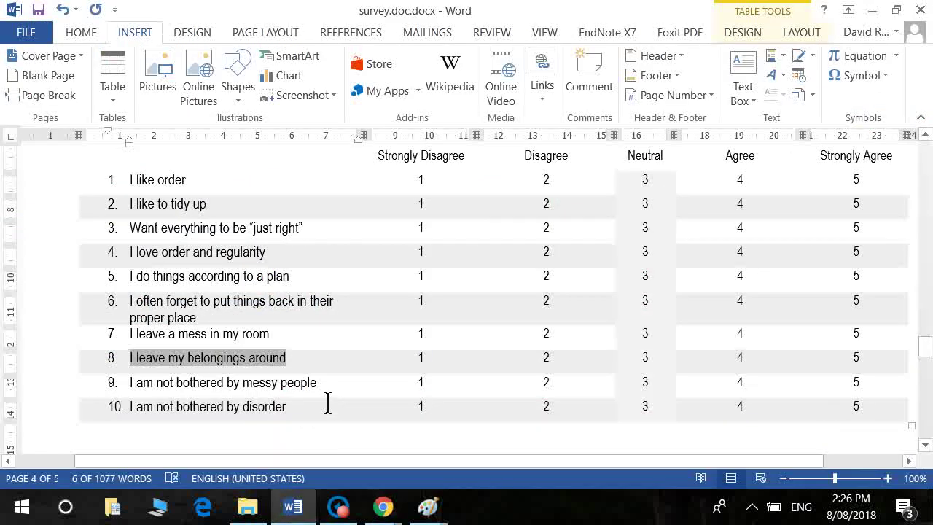
drag(328, 390, 131, 393)
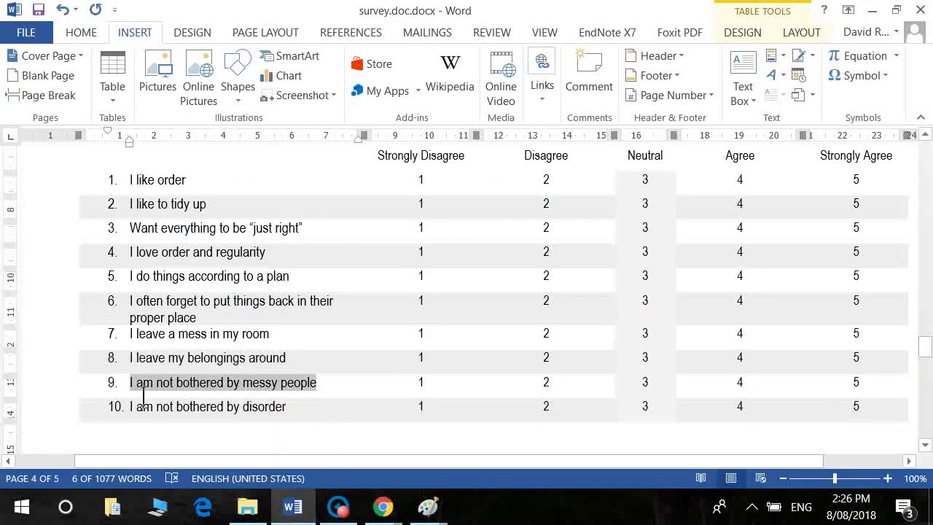
key(ctrl+c)
key(alt+Tab)
click(378, 439)
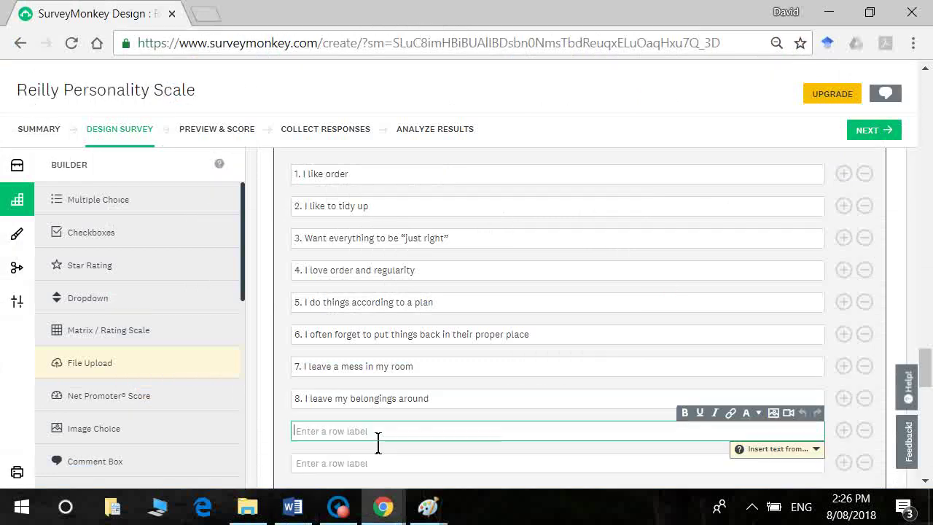
key(ctrl+v)
key(alt+Tab)
drag(298, 421, 147, 414)
key(ctrl+c)
key(alt+Tab)
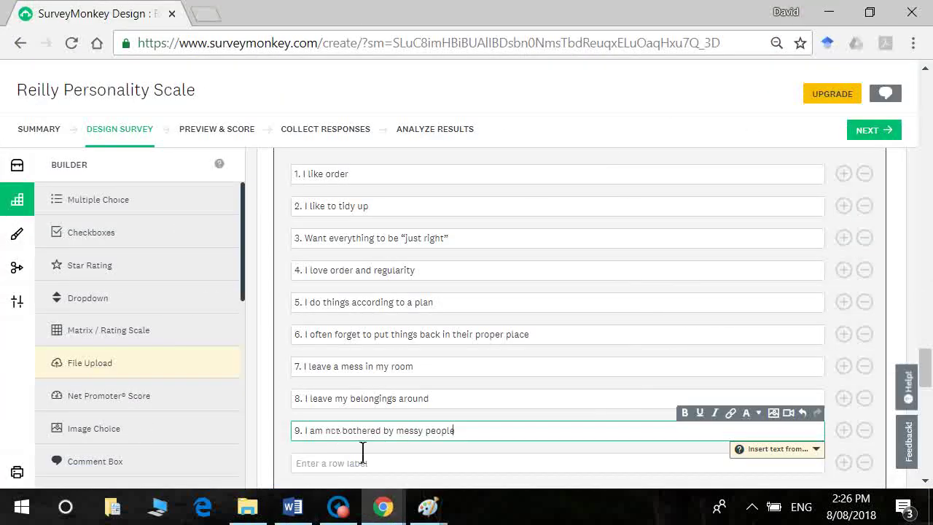
click(355, 461)
key(ctrl+v)
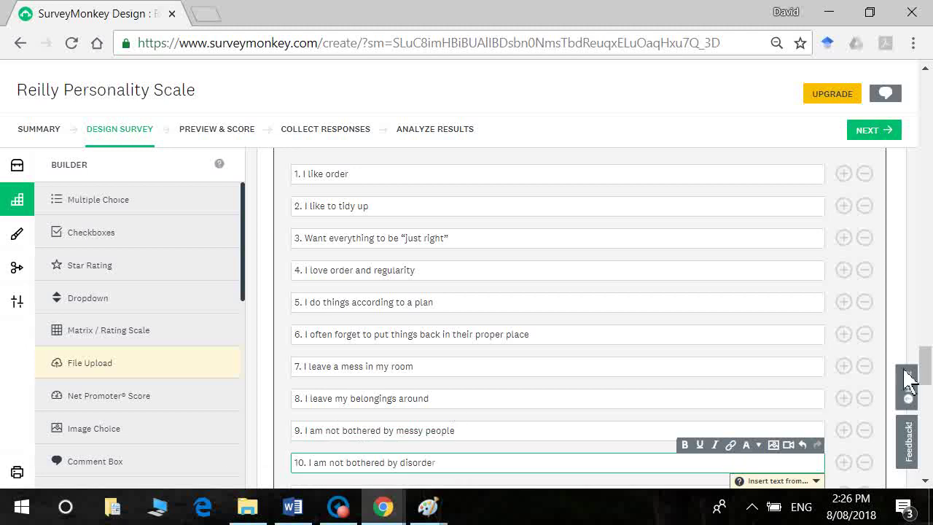
drag(928, 372, 929, 412)
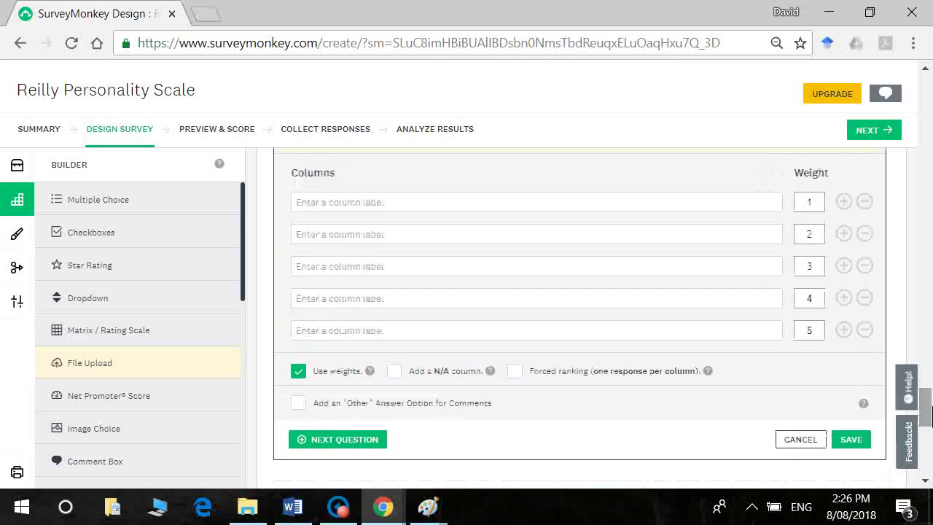
Step: Fill Q2's column labels with Strongly Disagree, Neutral, Agree and Strongly Agree
click(560, 207)
text(Strong)
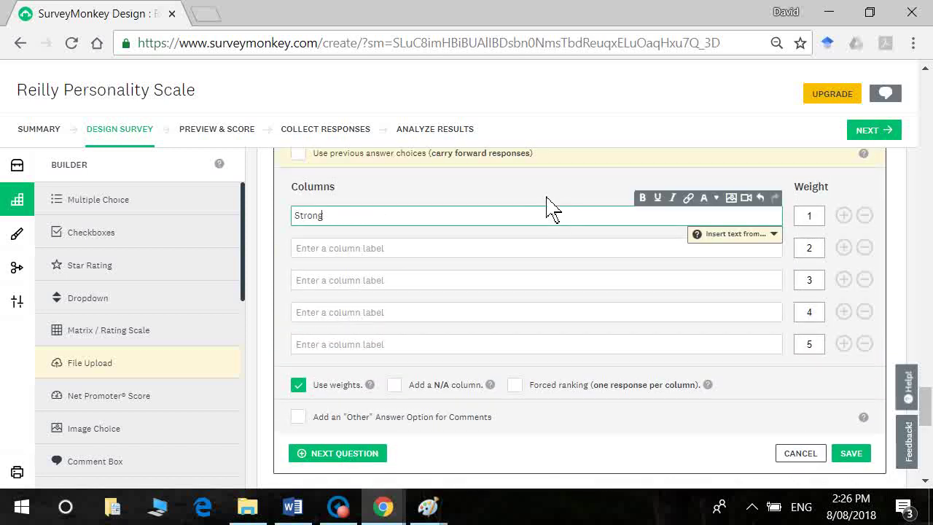
text(ly Disagree)
key(Tab)
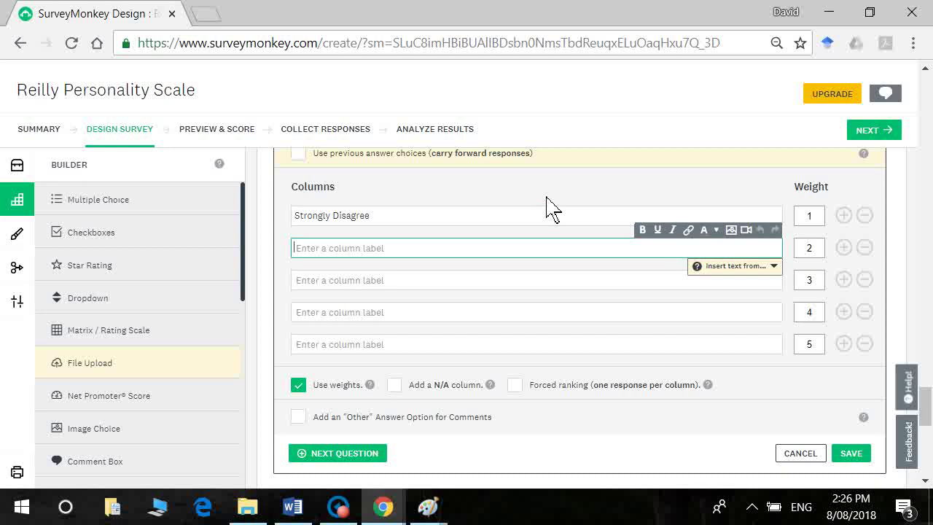
text(Disagree)
key(Tab)
key(Tab)
text(Neu)
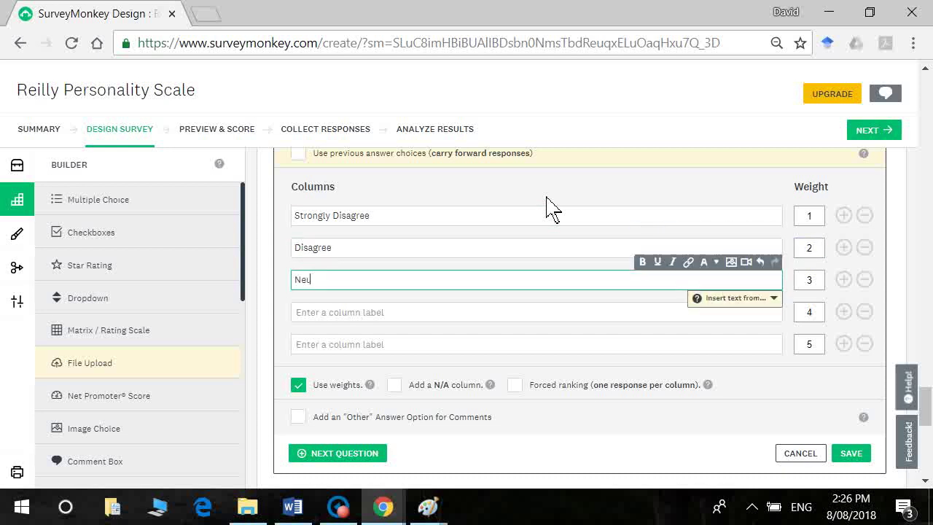
text(tral)
key(Tab)
key(Tab)
text(Agree)
key(Tab)
key(Tab)
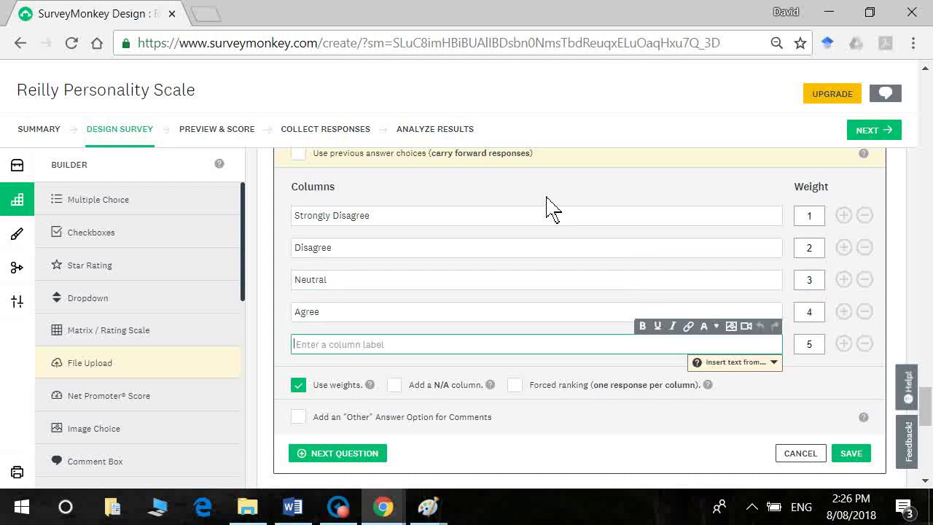
text(Strongly Agree)
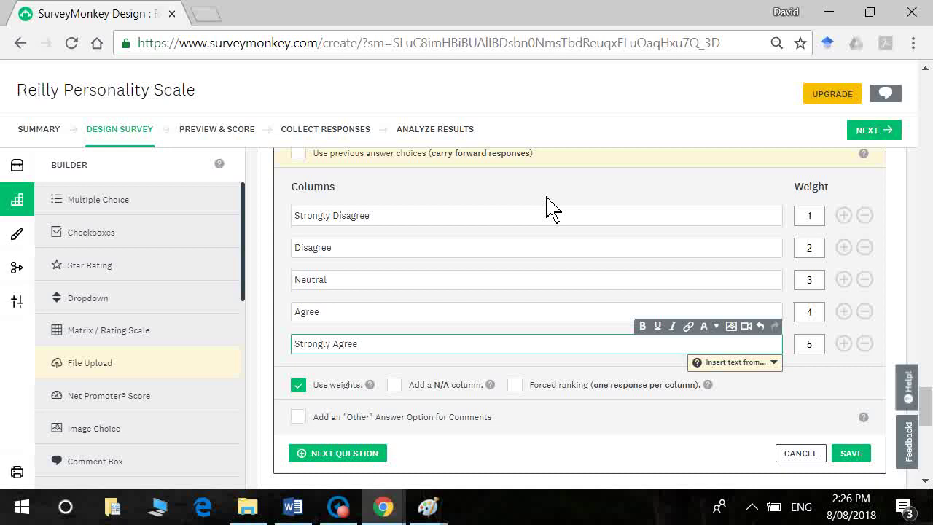
Step: Save Q2's rating matrix and add an empty page P4 after it
click(853, 455)
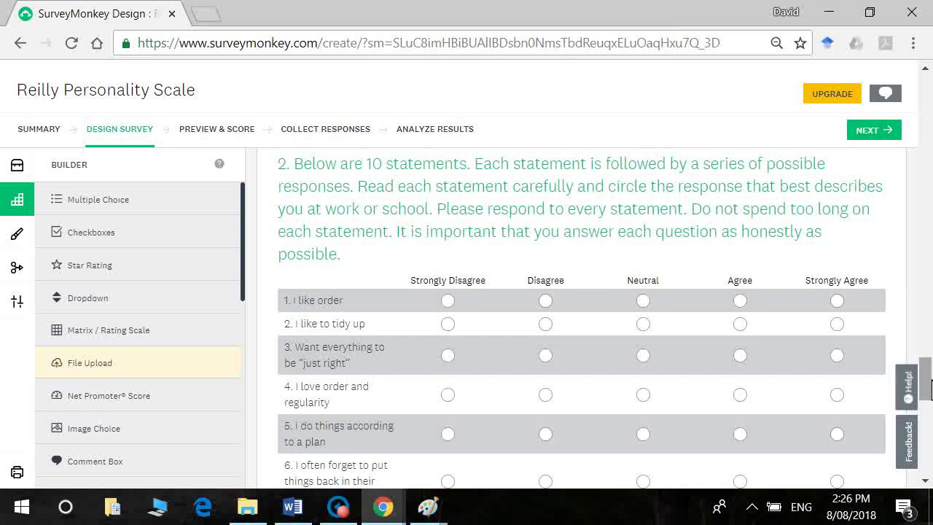
drag(928, 387, 927, 295)
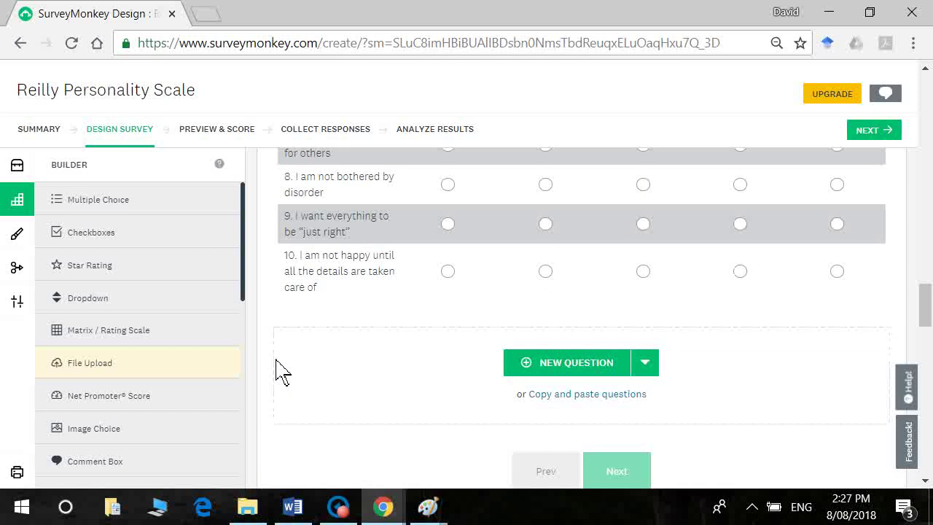
drag(246, 304, 255, 496)
click(217, 436)
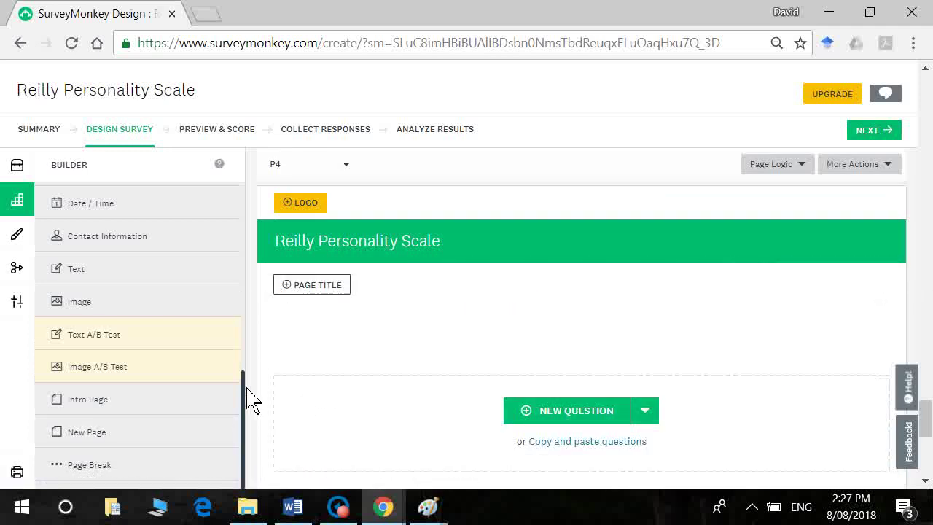
Step: Switch to the Word survey document and put the caret in the check-mark instruction line
click(299, 510)
key(ctrl+z)
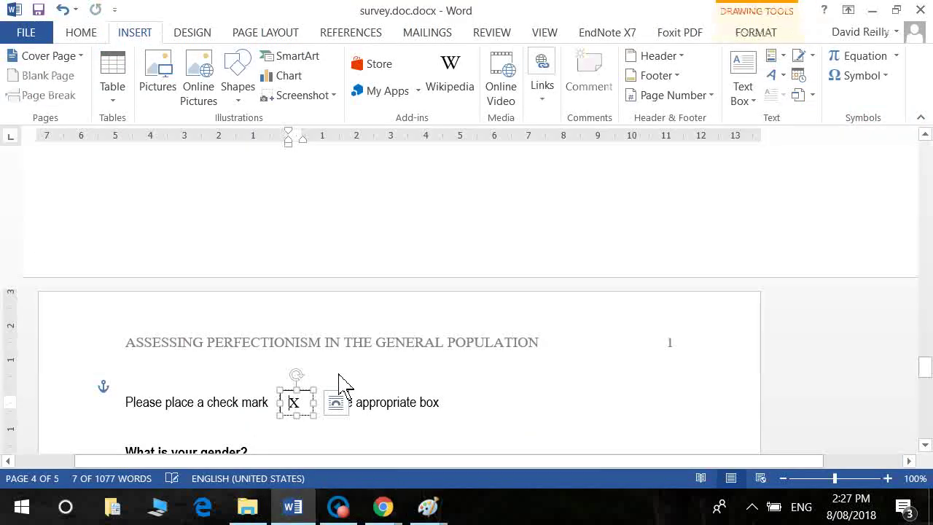
key(Escape)
click(177, 403)
scroll(177, 409, down, 4)
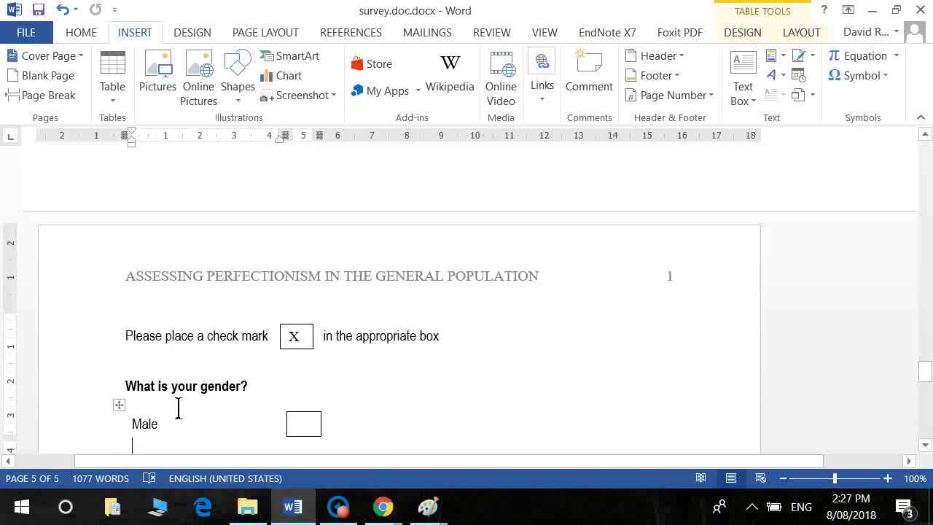
Step: Step through the gender and age group answer tables in Word
key(Up)
key(Down)
key(Up)
key(Down)
key(Up)
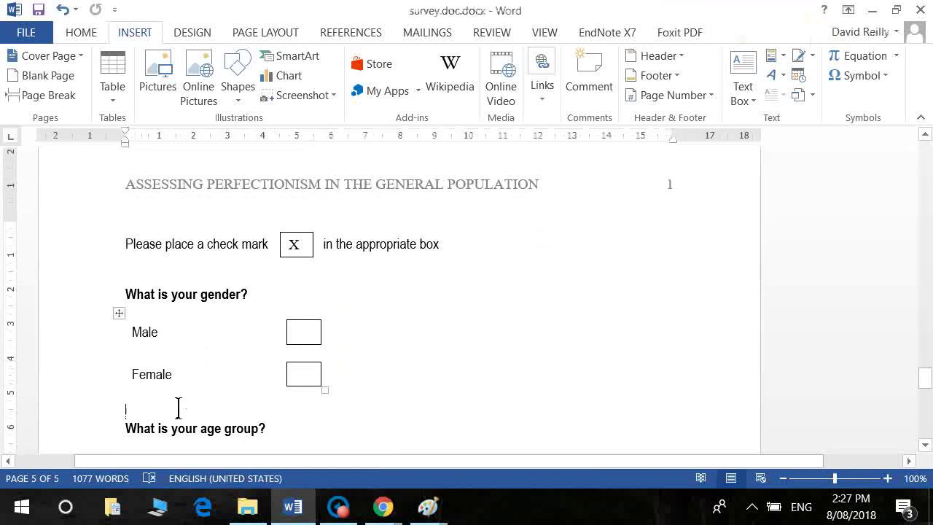
key(Down)
key(Down)
key(Down)
key(Down)
key(Down)
key(Down)
key(Down)
key(Down)
key(Up)
key(Up)
key(Up)
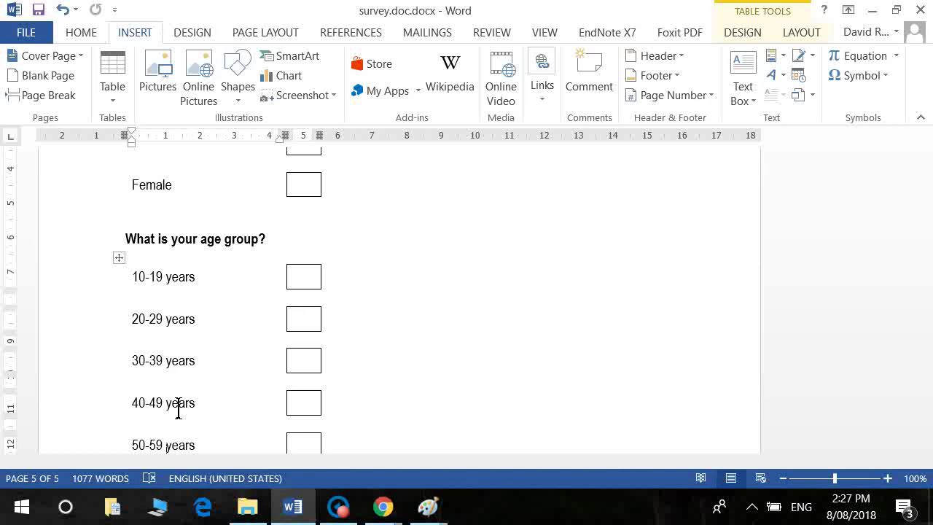
Step: Delete the empty line between First born or only child and Middle child in the birth-order table
scroll(178, 410, down, 6)
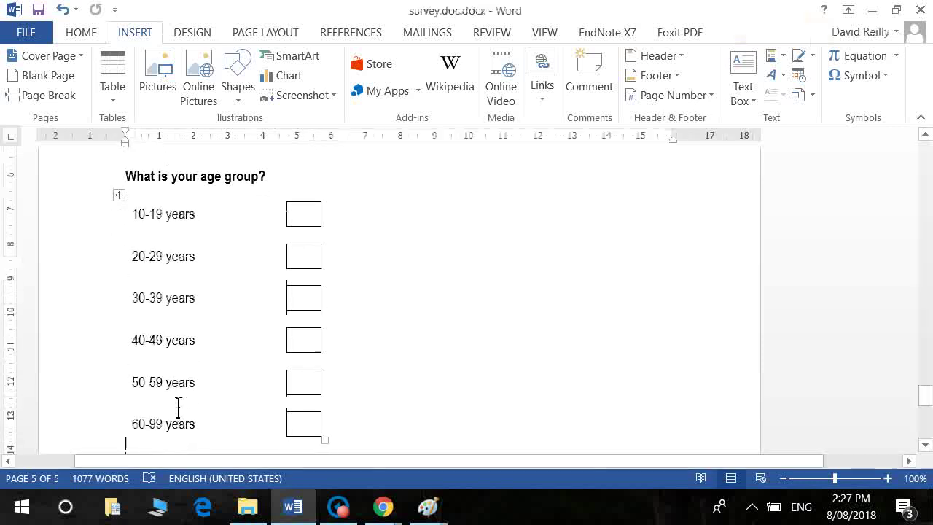
scroll(178, 408, down, 2)
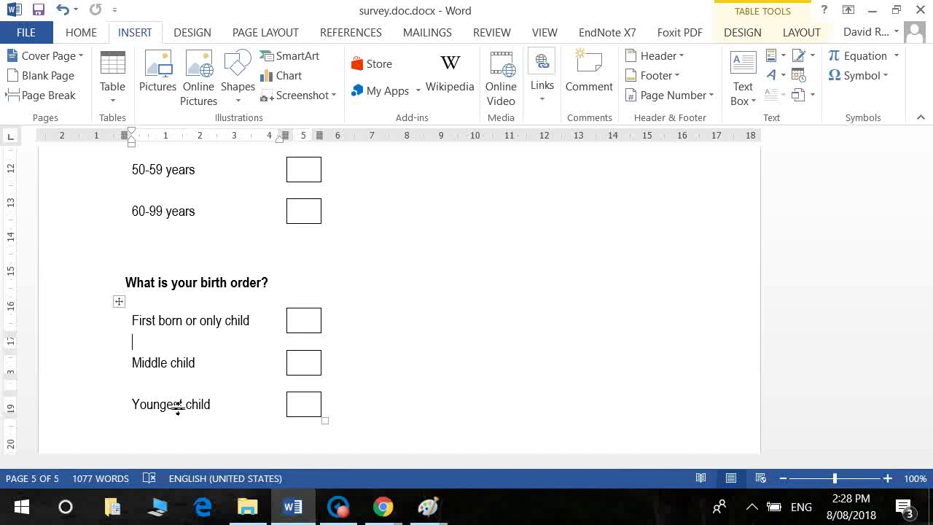
key(Delete)
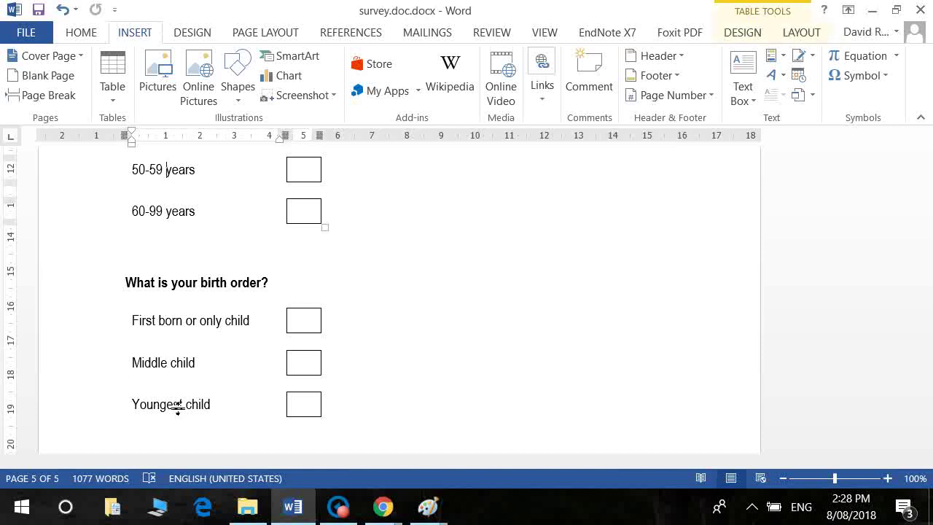
scroll(178, 407, up, 8)
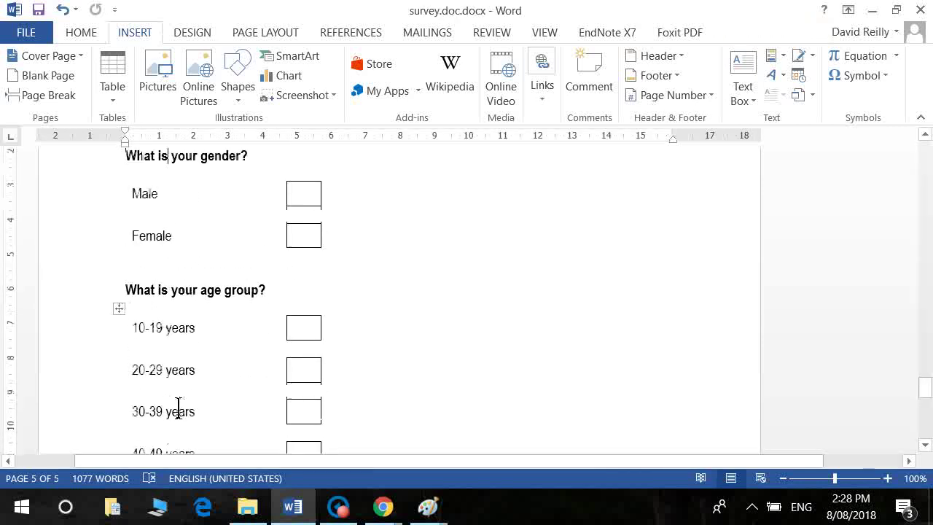
scroll(178, 407, up, 2)
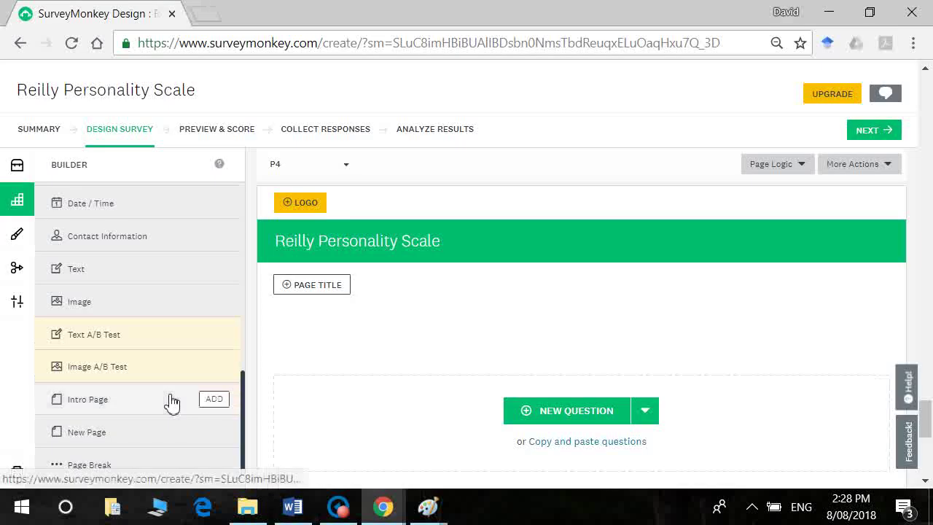
Step: Add a multiple-choice question reading 'Please select your gender'
scroll(229, 295, up, 7)
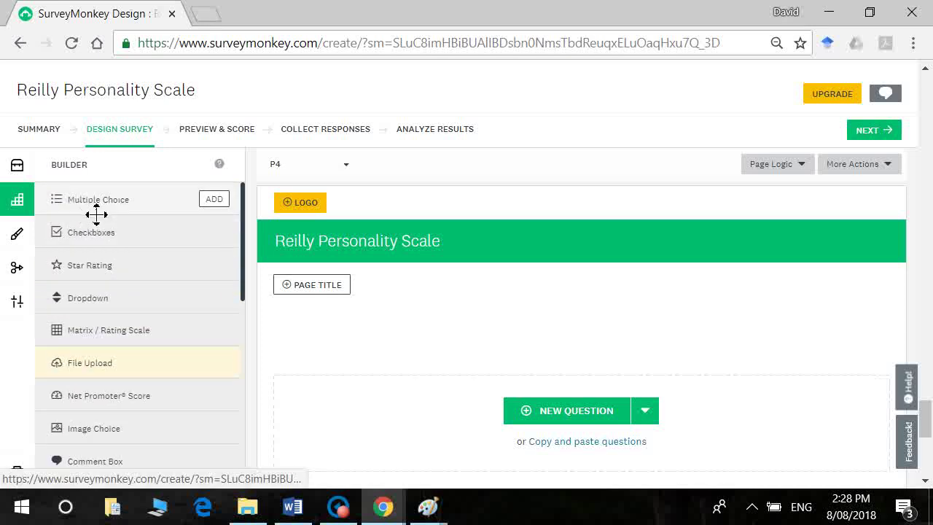
mouse_move(115, 213)
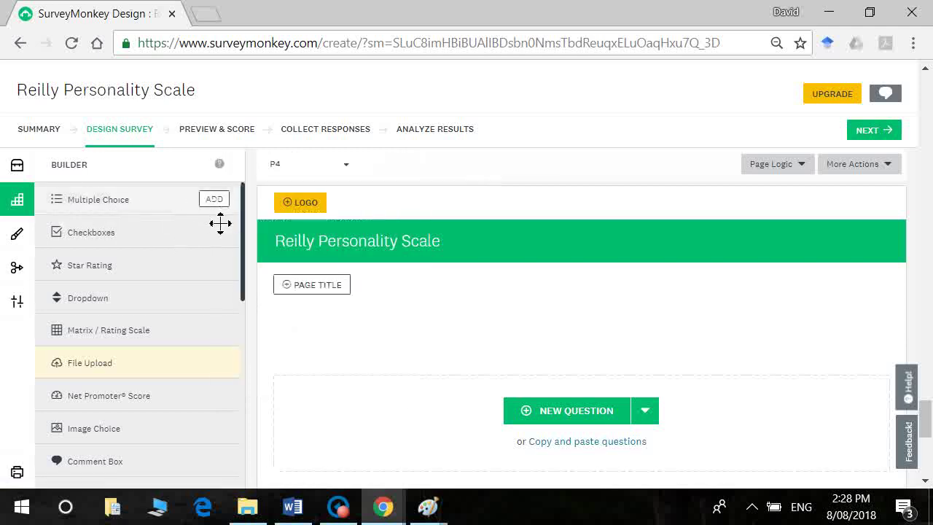
click(214, 206)
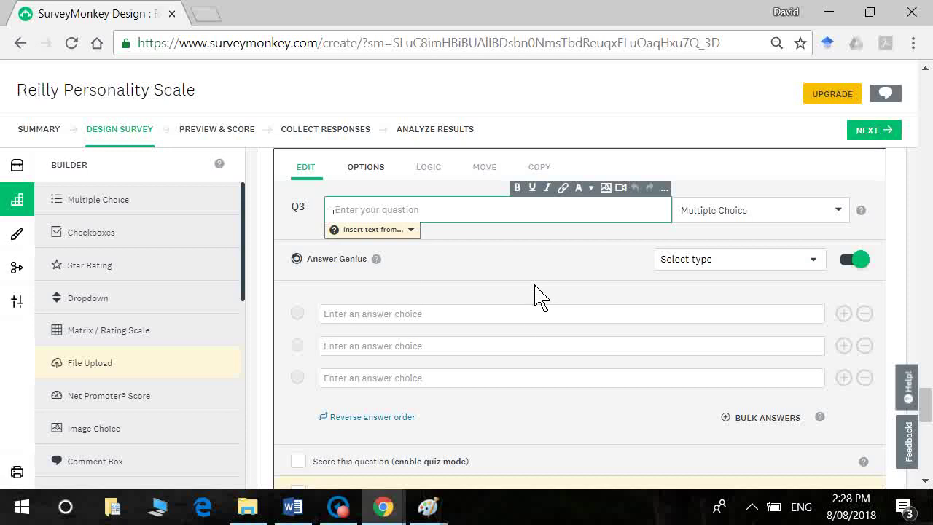
text(Ple)
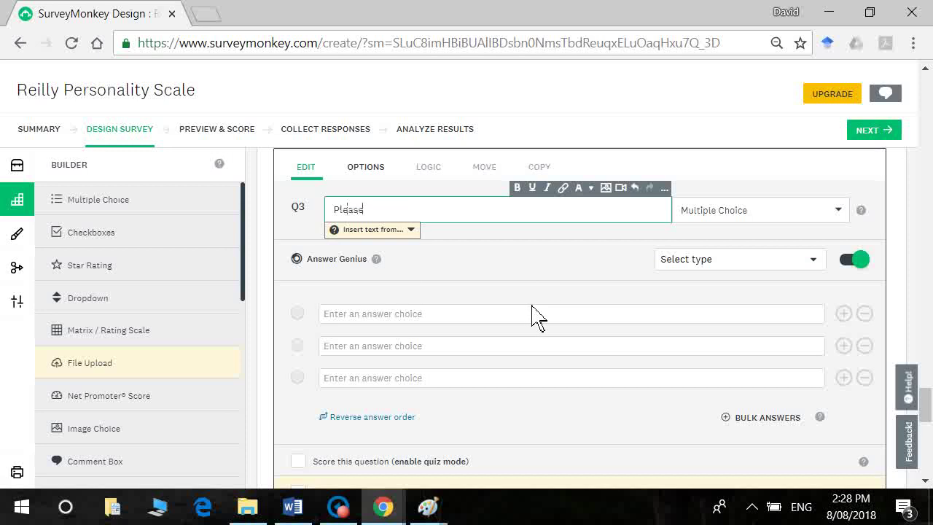
text(ase select your gender)
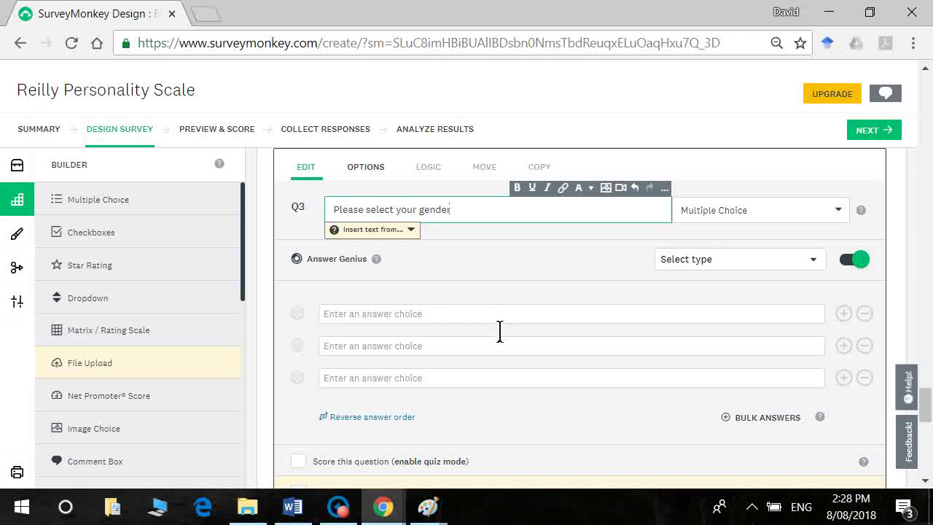
Step: Enter the answer choices Male, Female and Other, then save question 3
click(499, 318)
text(M)
key(BackSpace)
text(Male)
key(Tab)
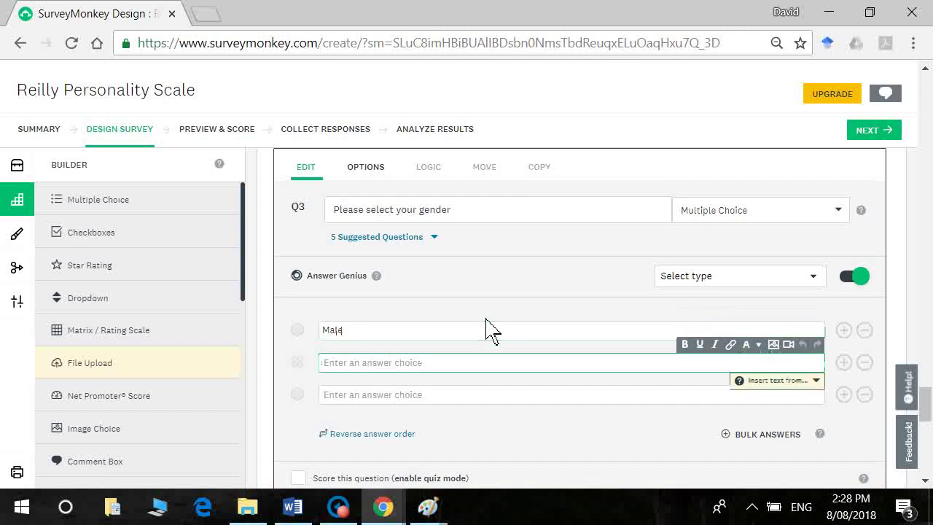
text(Female)
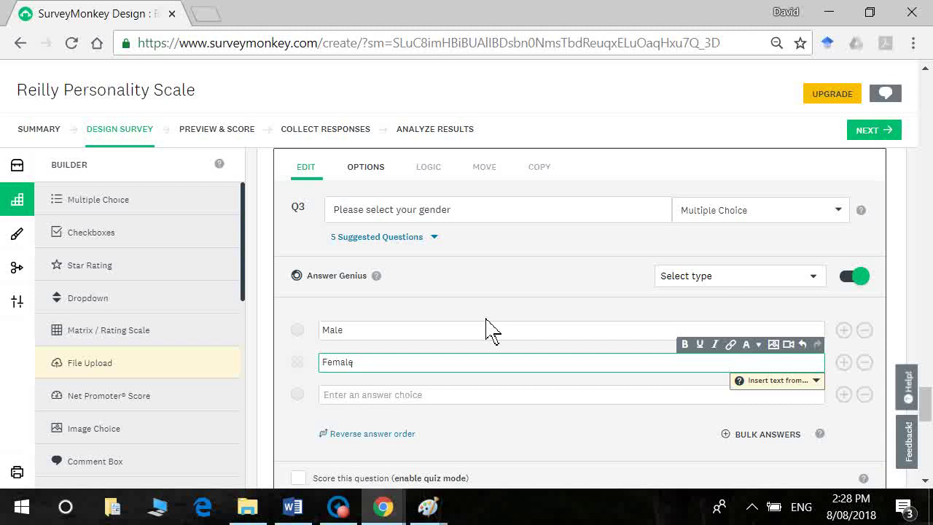
key(Return)
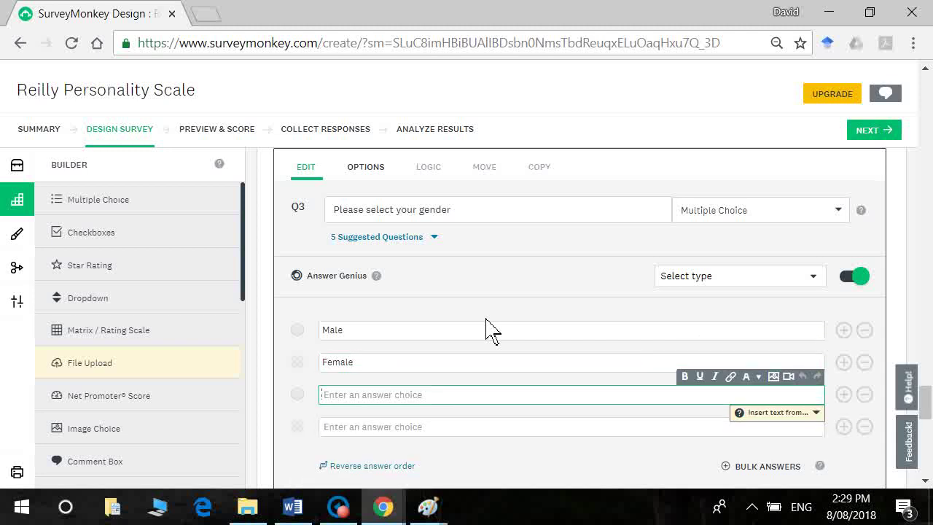
text(Other)
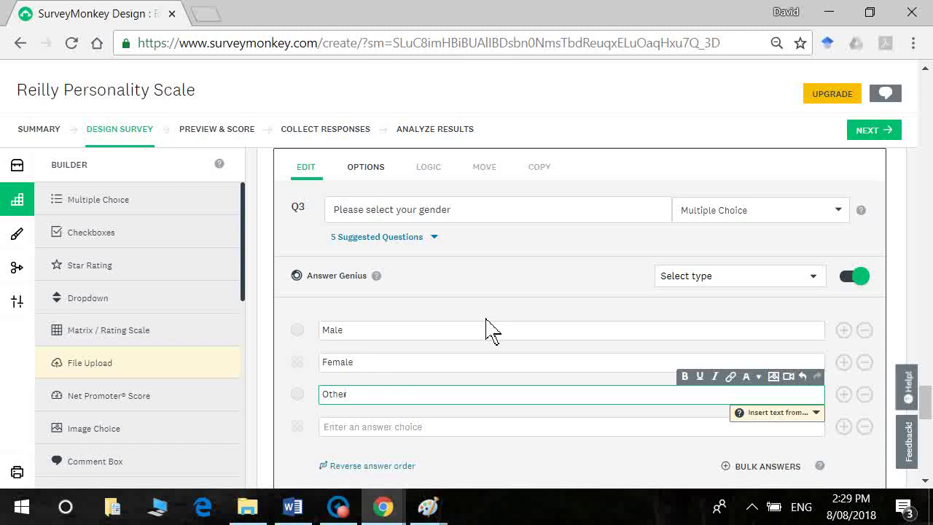
drag(928, 414, 929, 427)
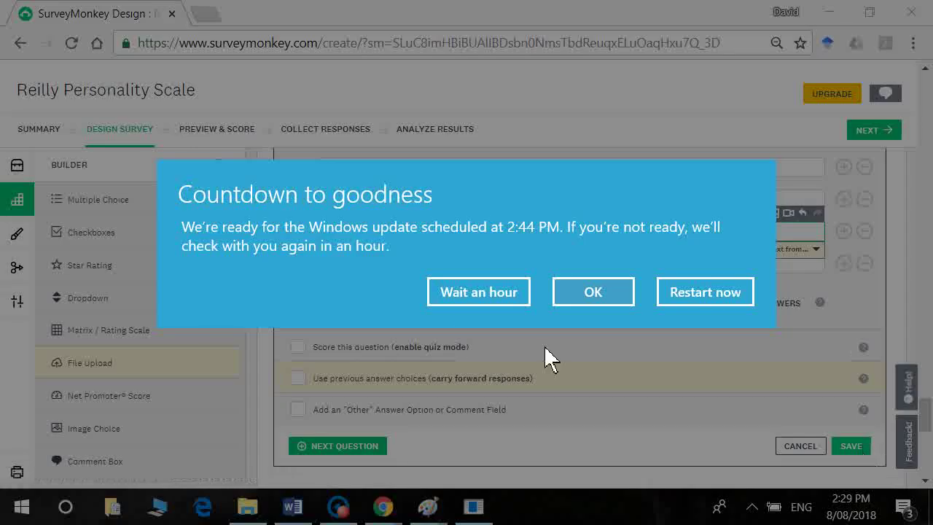
click(461, 300)
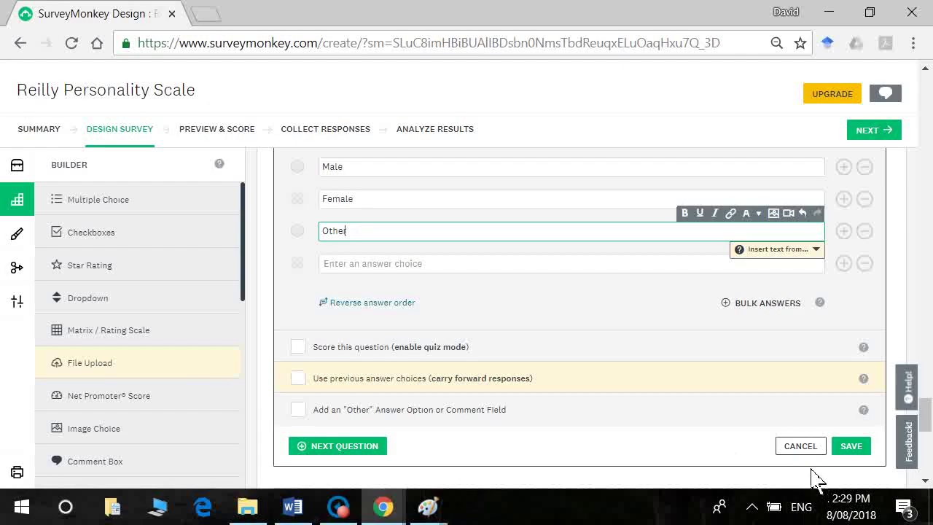
click(851, 446)
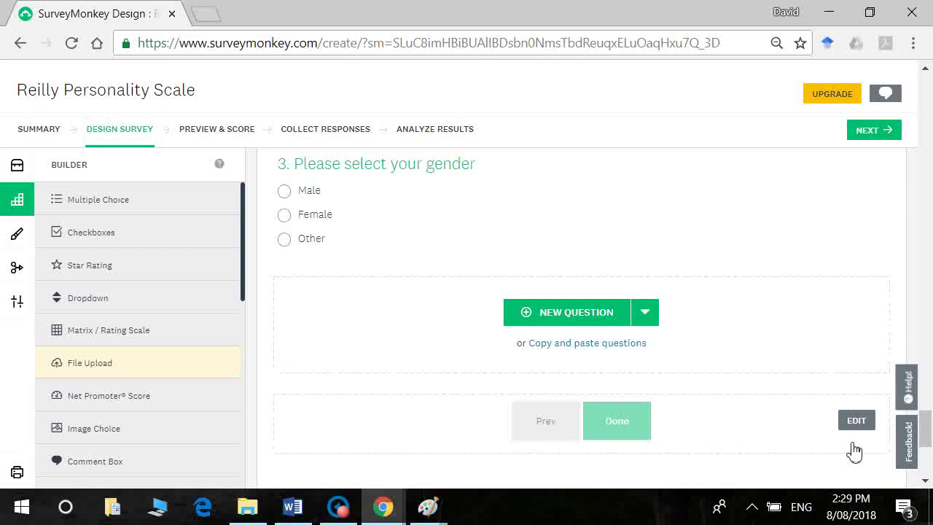
drag(930, 437, 929, 427)
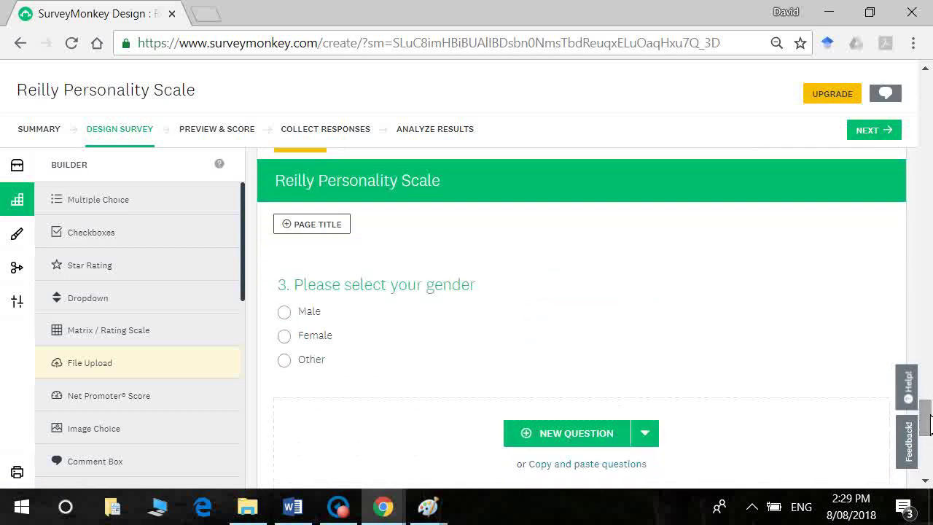
key(alt+Tab)
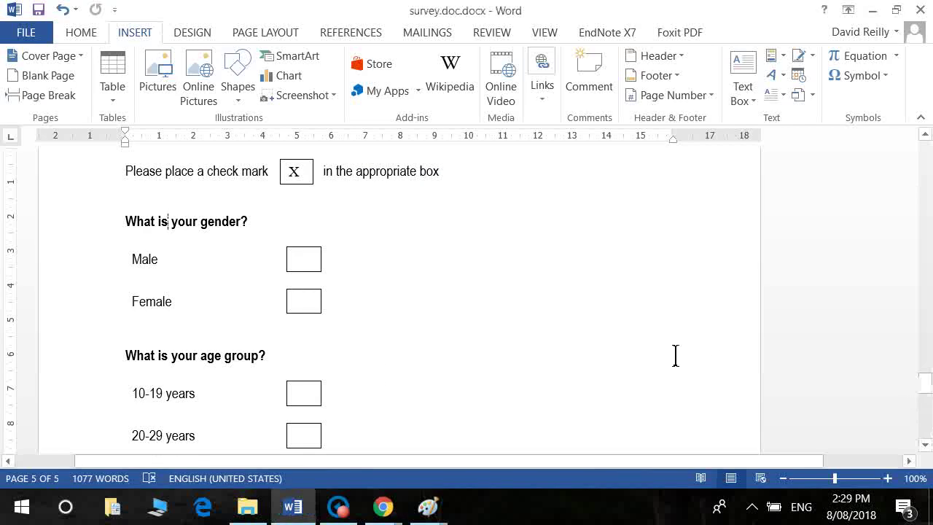
key(alt+Tab)
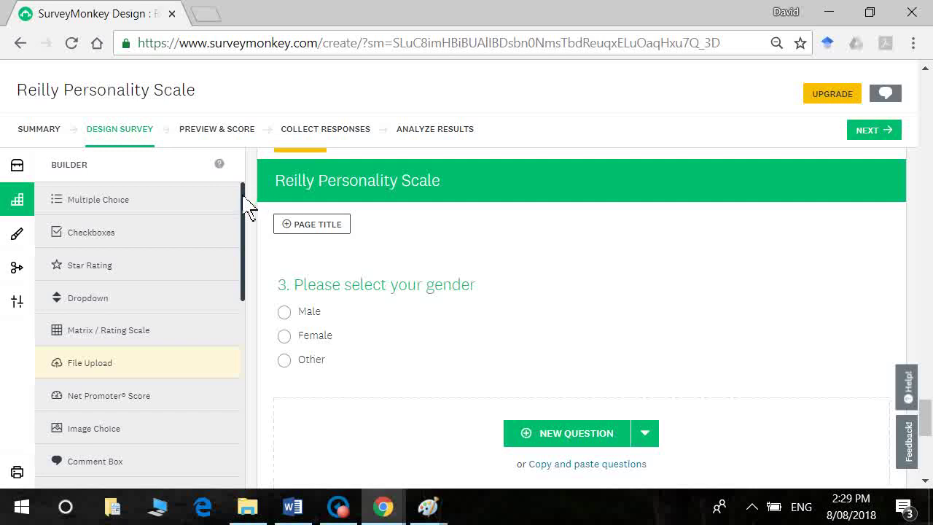
scroll(247, 233, down, 1)
scroll(248, 248, down, 2)
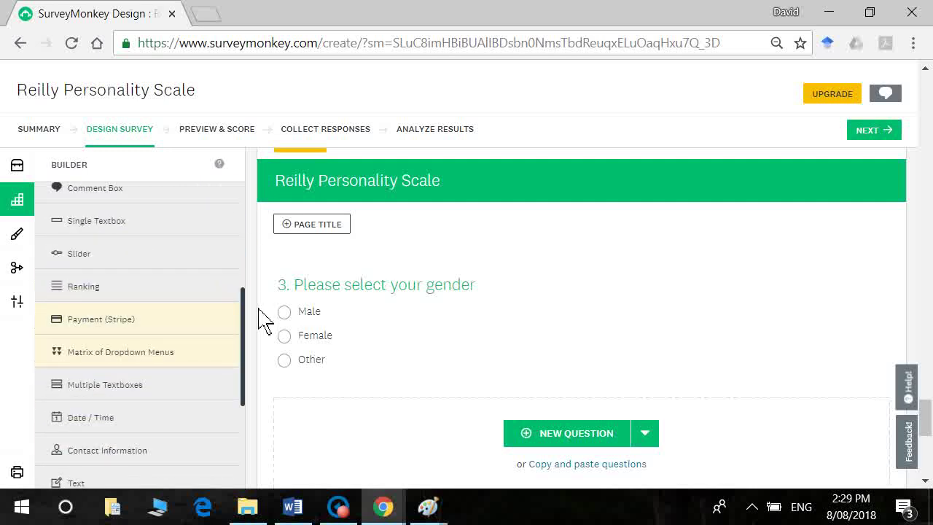
scroll(248, 292, up, 1)
scroll(264, 336, down, 3)
scroll(252, 346, up, 2)
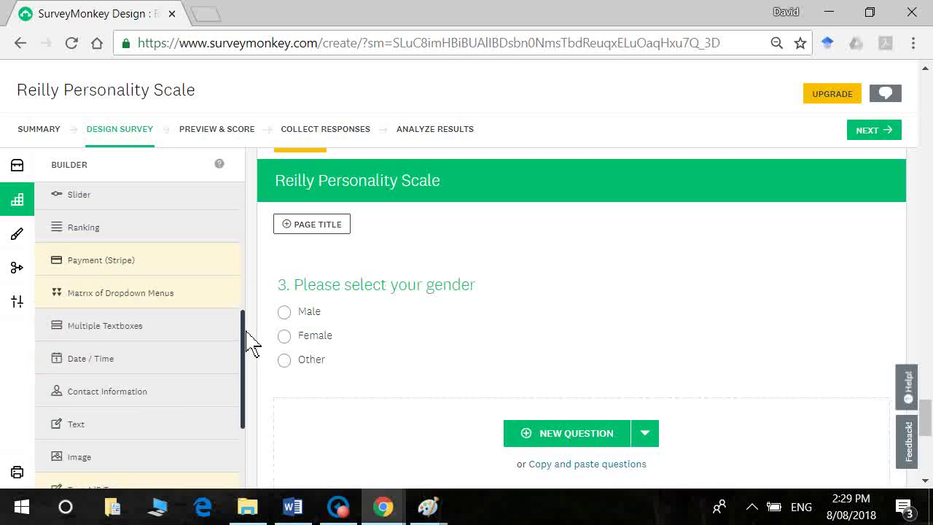
scroll(252, 346, down, 2)
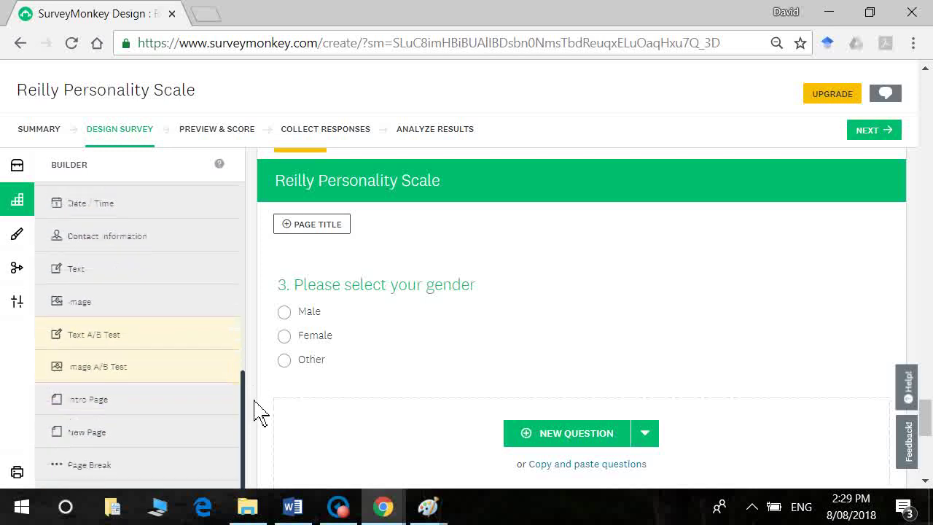
scroll(250, 365, up, 3)
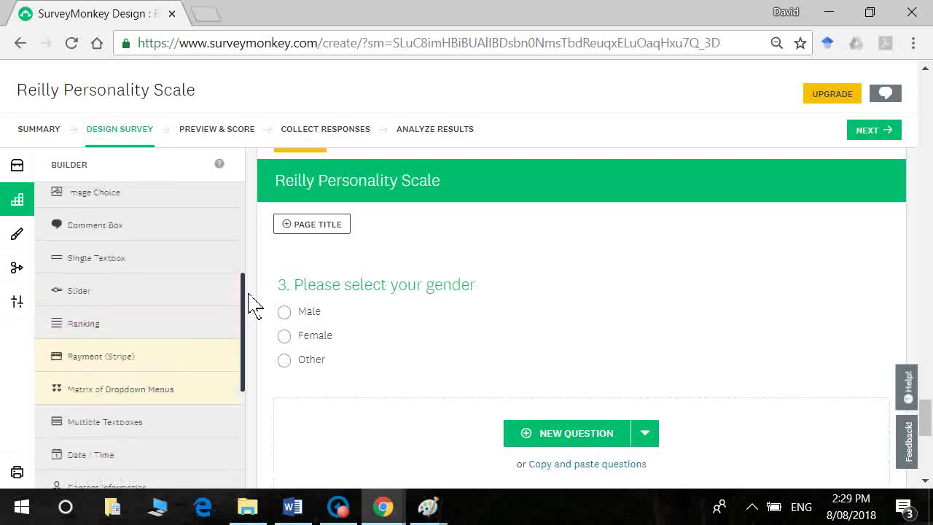
mouse_move(212, 265)
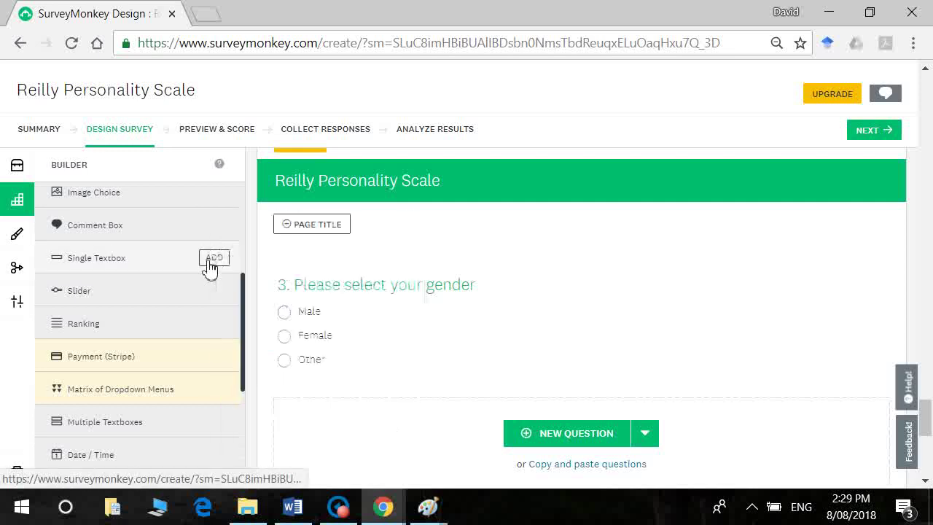
Step: Add and save a single-textbox question reading 'Please enter your year of birth'
click(213, 259)
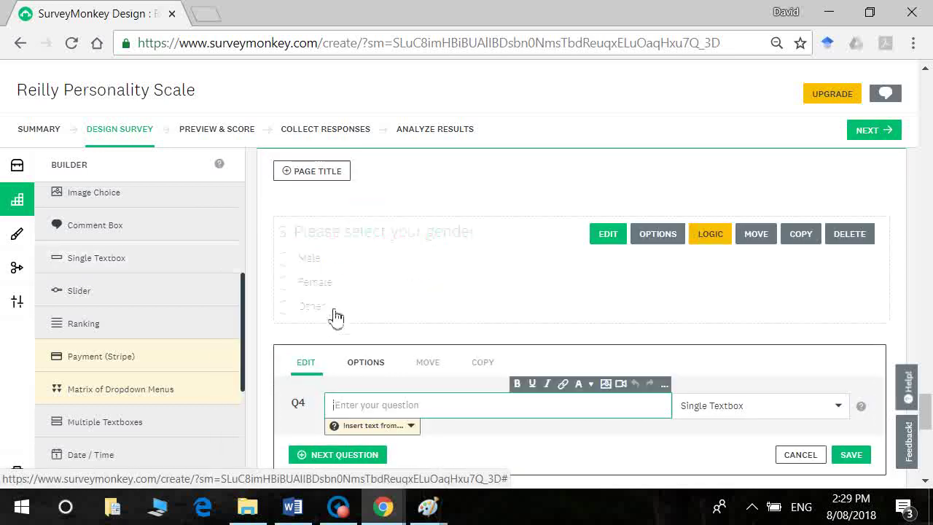
text(Please)
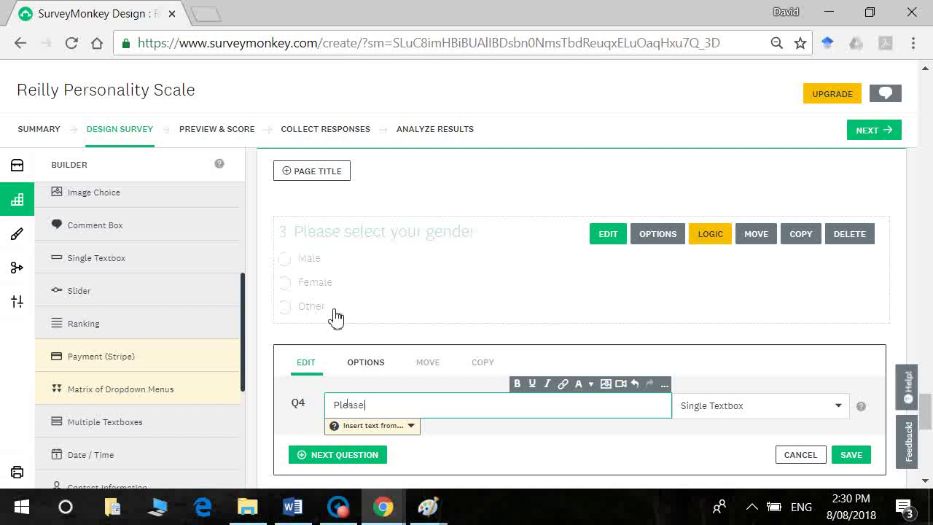
text( enter your year of birth)
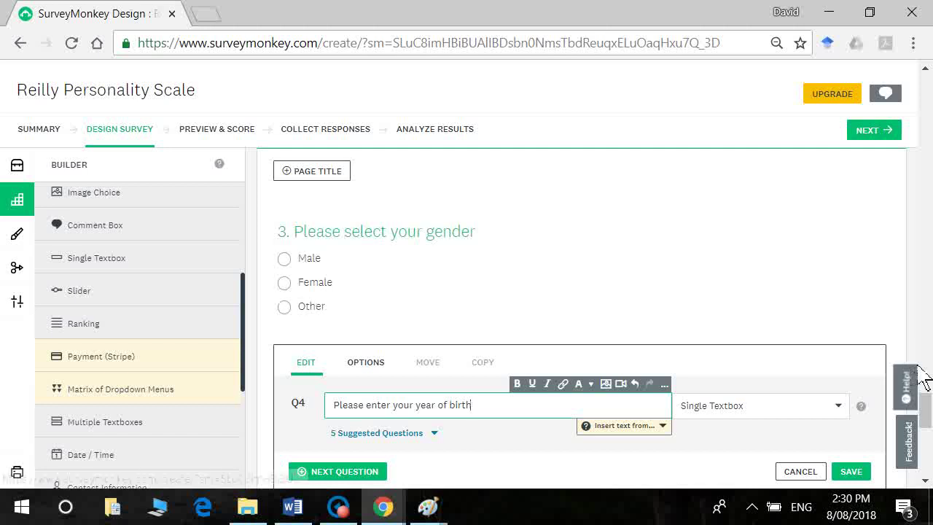
drag(925, 402, 928, 432)
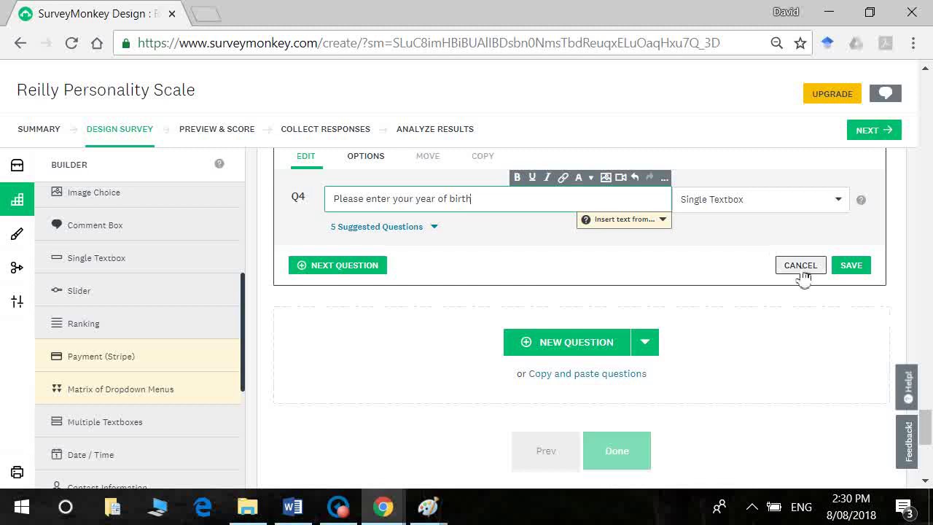
click(863, 270)
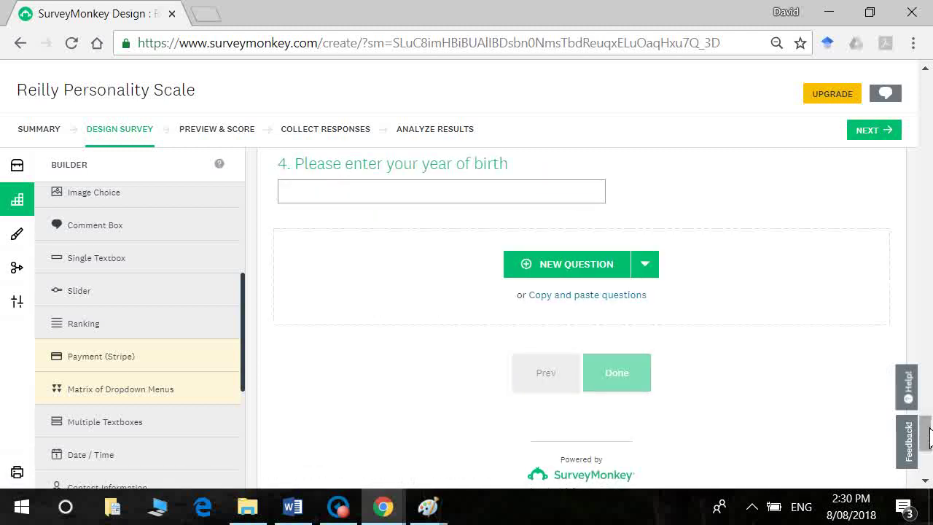
drag(929, 438, 929, 429)
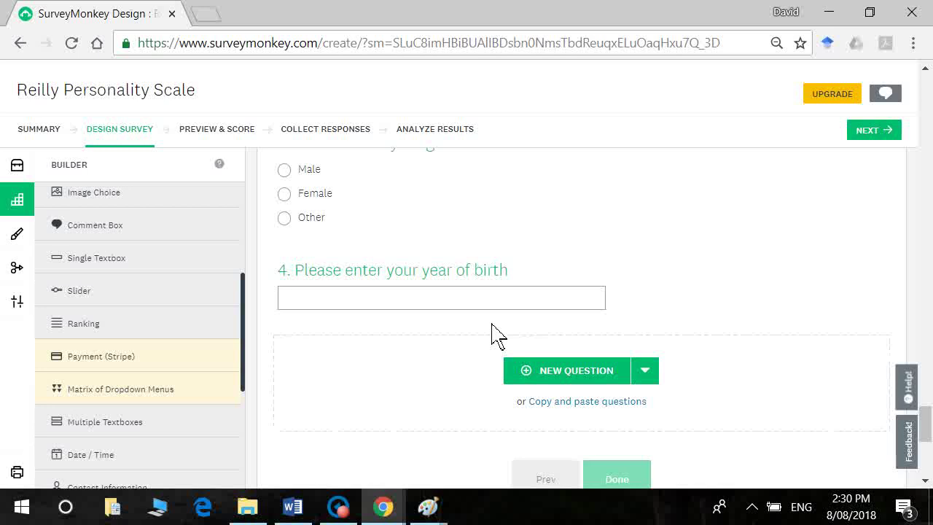
Step: Reword question 4 to 'Please enter your age in years' and save it
mouse_move(492, 311)
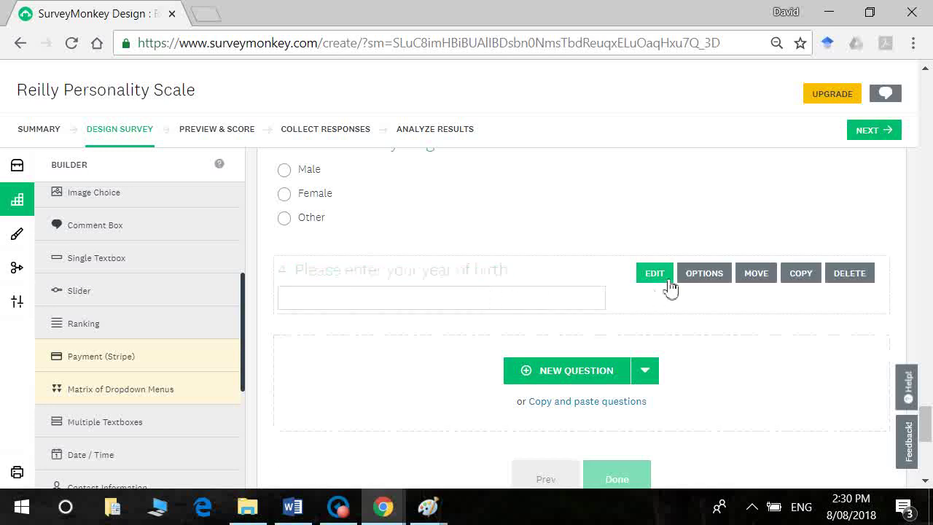
click(666, 281)
click(405, 316)
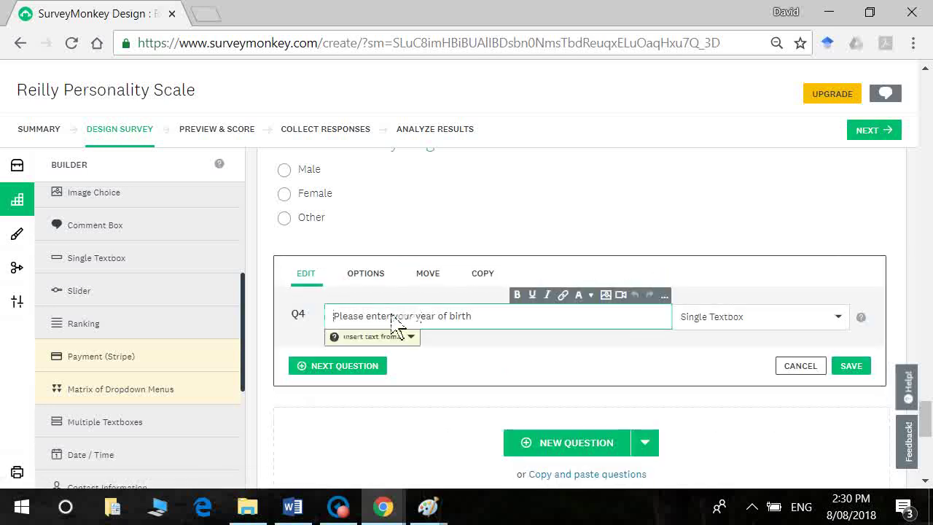
drag(415, 318, 484, 326)
text(age in year)
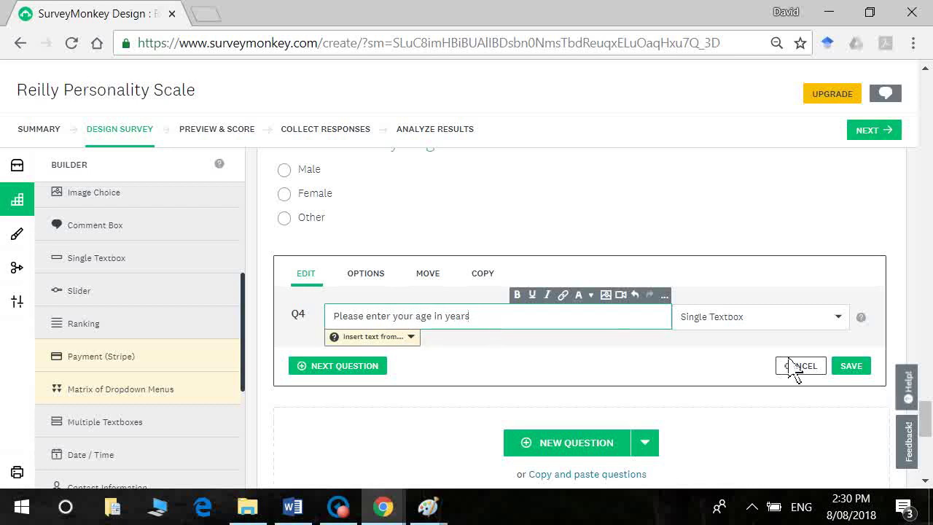
click(859, 382)
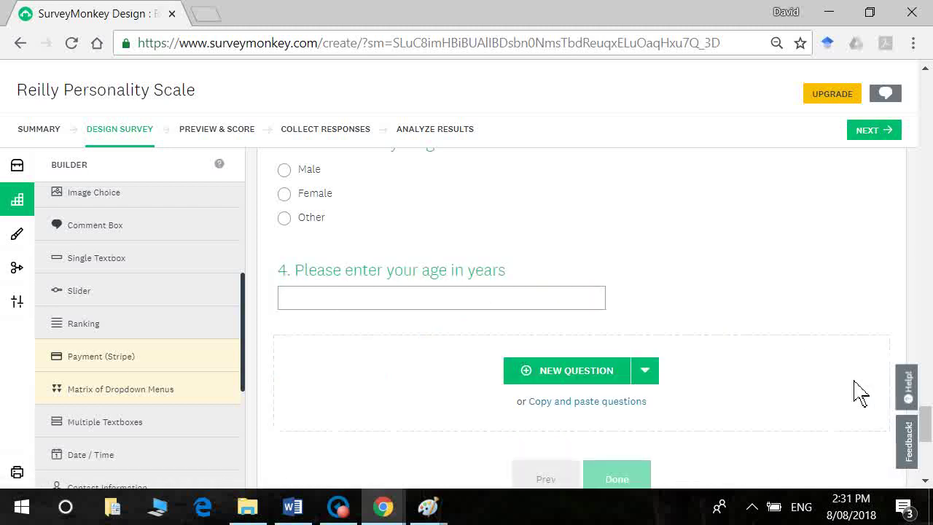
Step: Check the birth order question's answers in the Word document, then return to SurveyMonkey
key(alt+Tab)
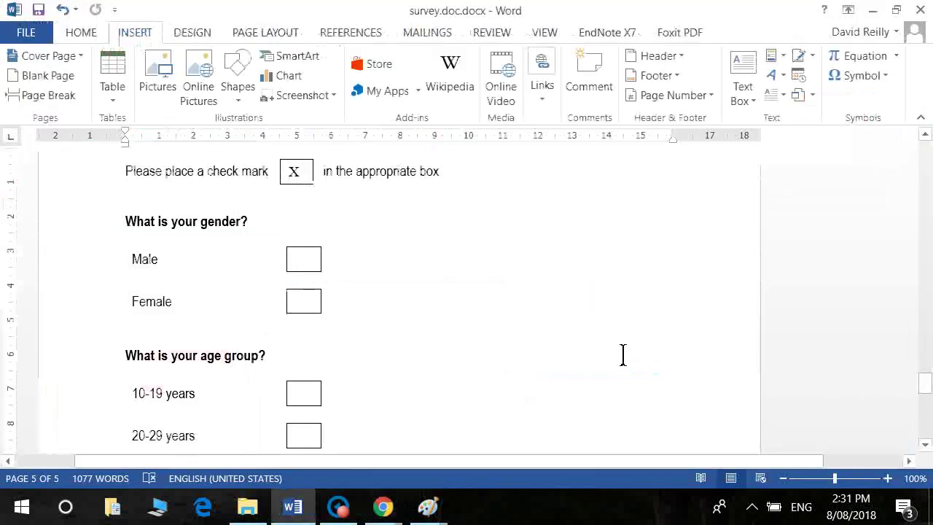
key(Page_Down)
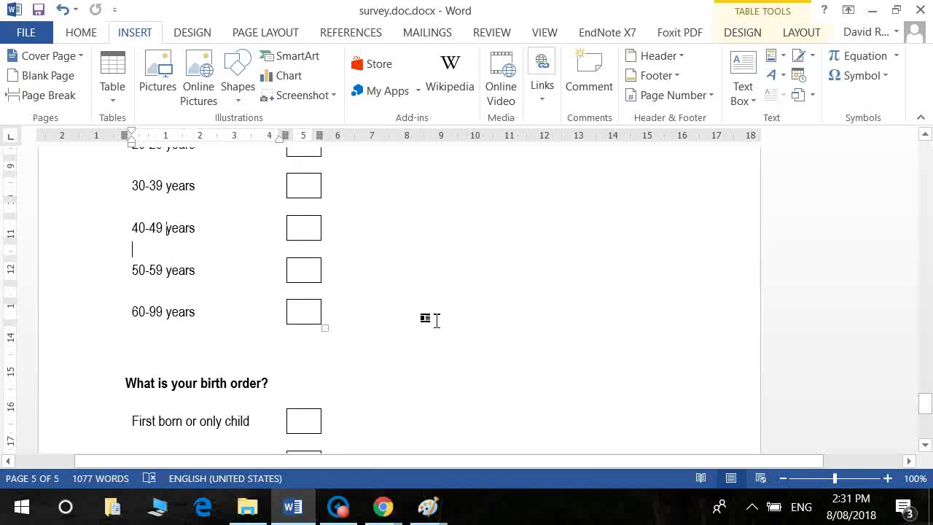
key(Down)
key(Down)
key(Down)
key(Down)
key(Down)
key(Down)
key(Down)
key(Down)
key(Down)
key(Down)
key(Down)
key(Down)
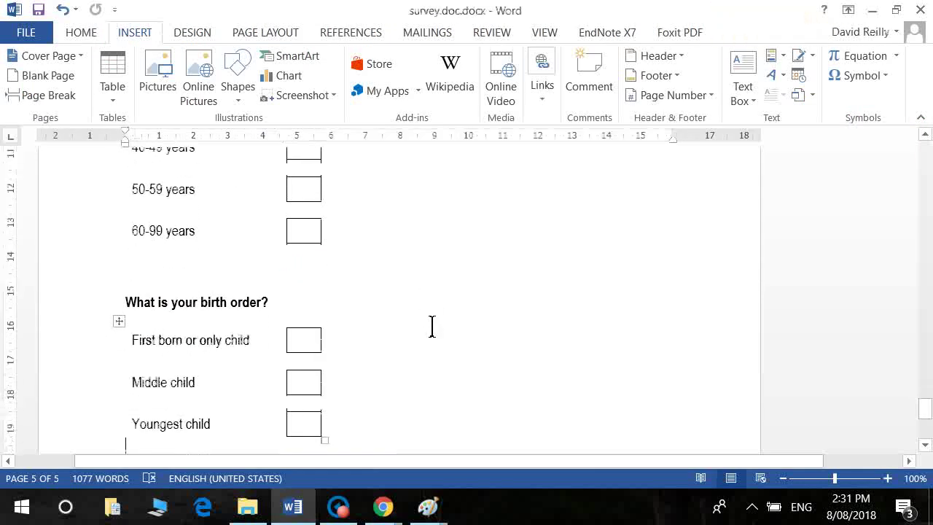
key(alt+Tab)
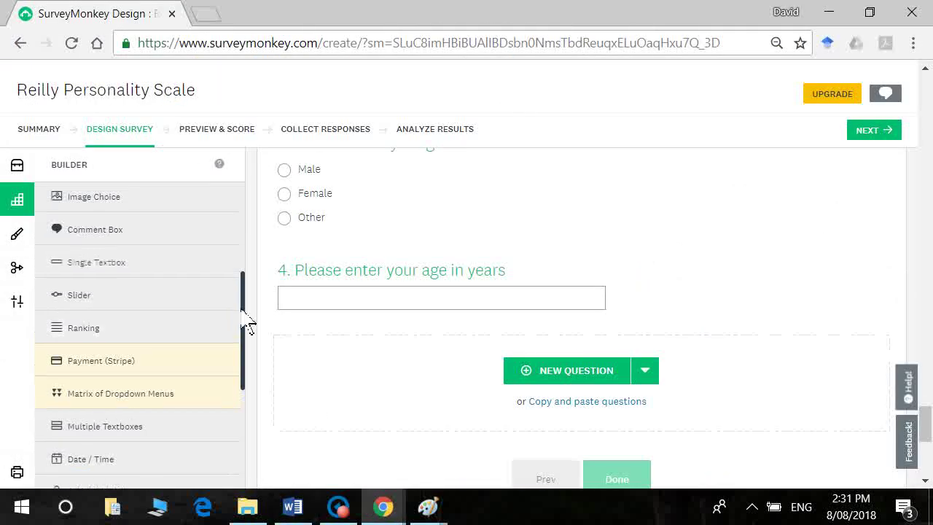
Step: Add and save multiple-choice 'What is your birth order' with First born (or only child), Middle, Youngest born in family
drag(243, 308, 243, 214)
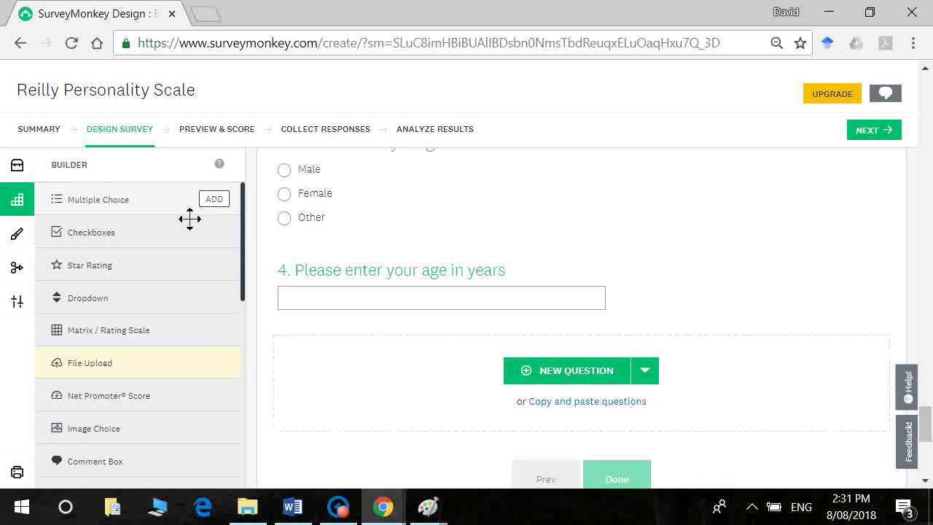
click(213, 200)
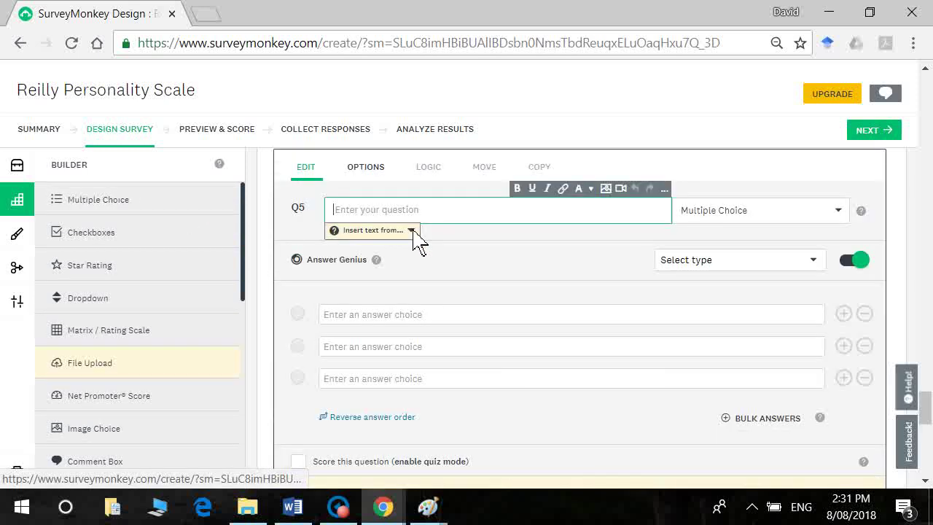
text(What is you)
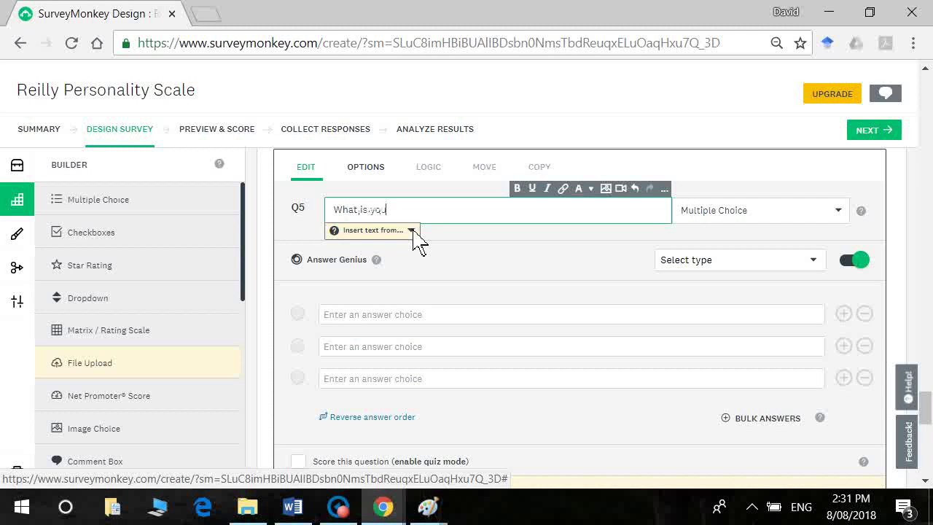
text(r birth order)
click(391, 337)
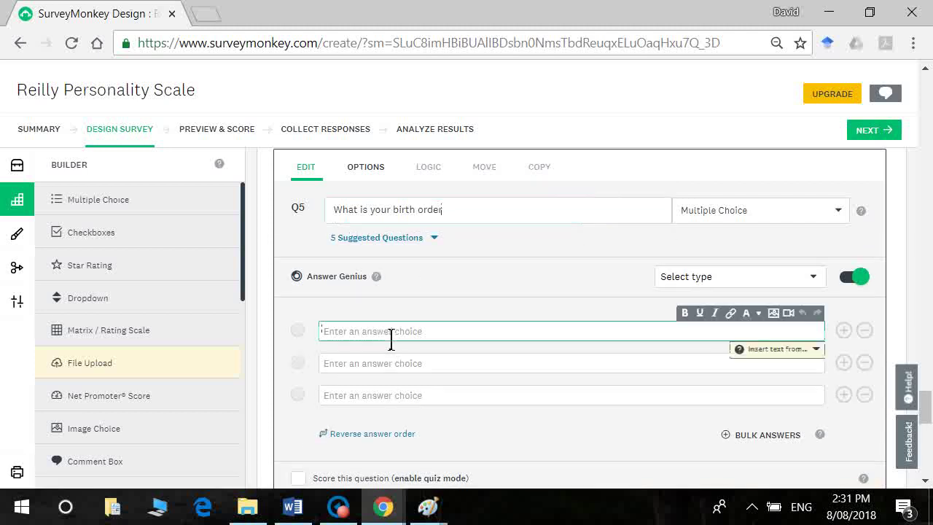
text(First born (or only child))
key(Tab)
text(Middle)
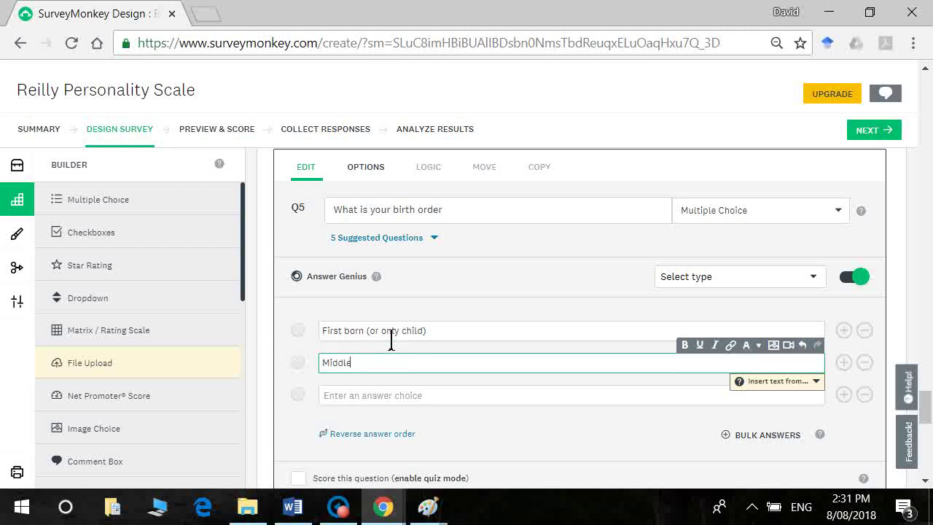
key(Tab)
text(Youngest born)
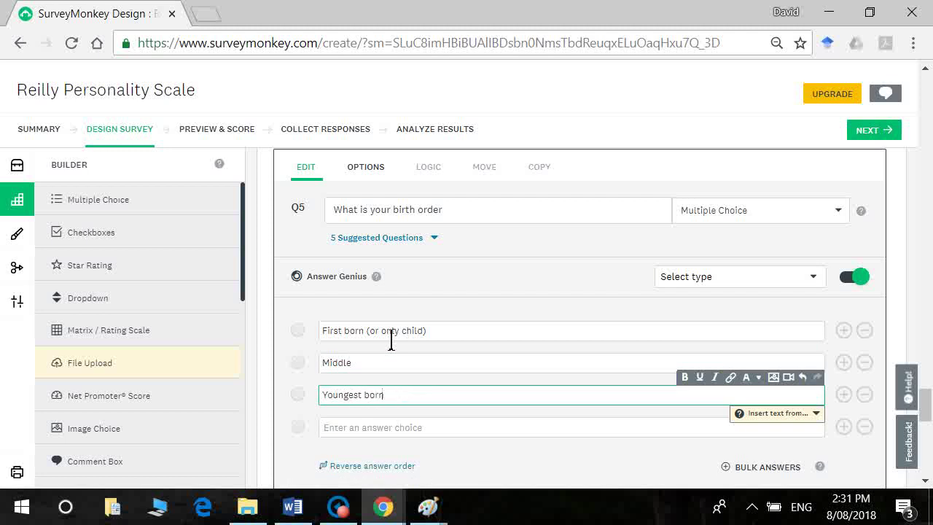
text( in family)
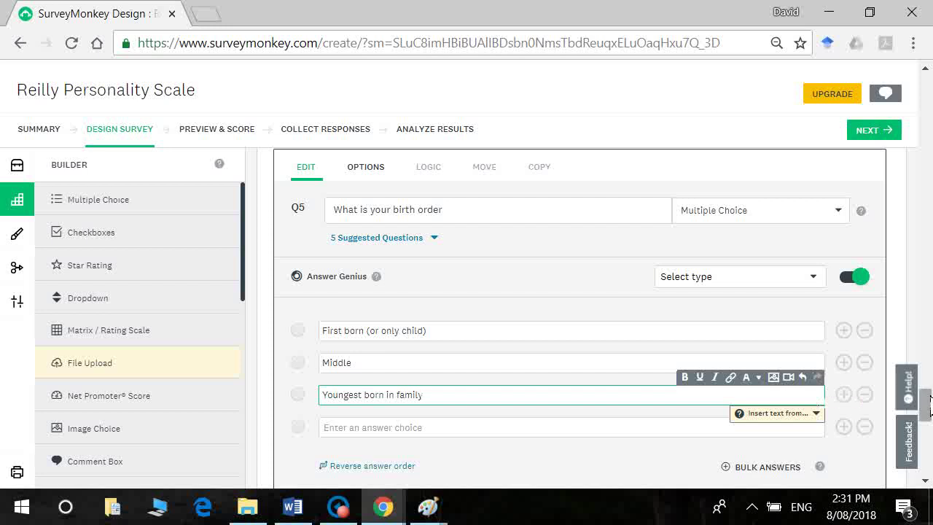
scroll(929, 423, down, 2)
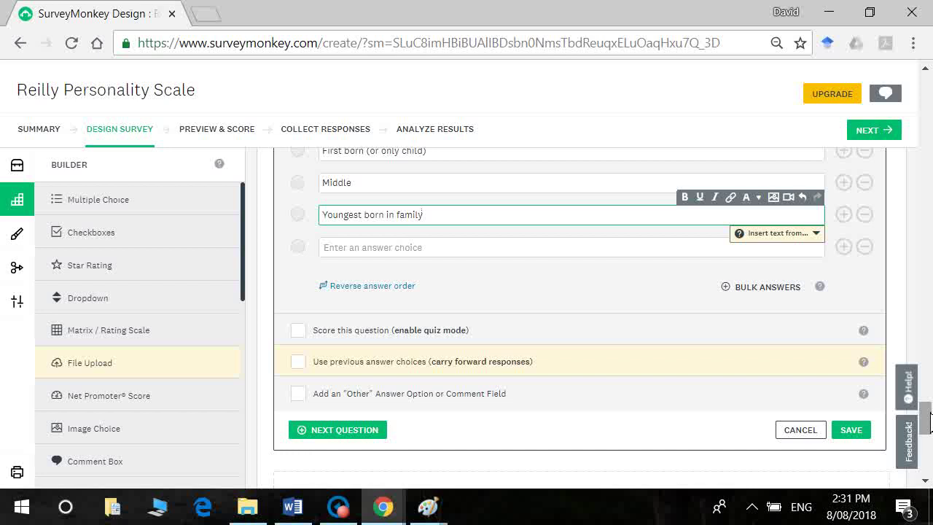
click(862, 430)
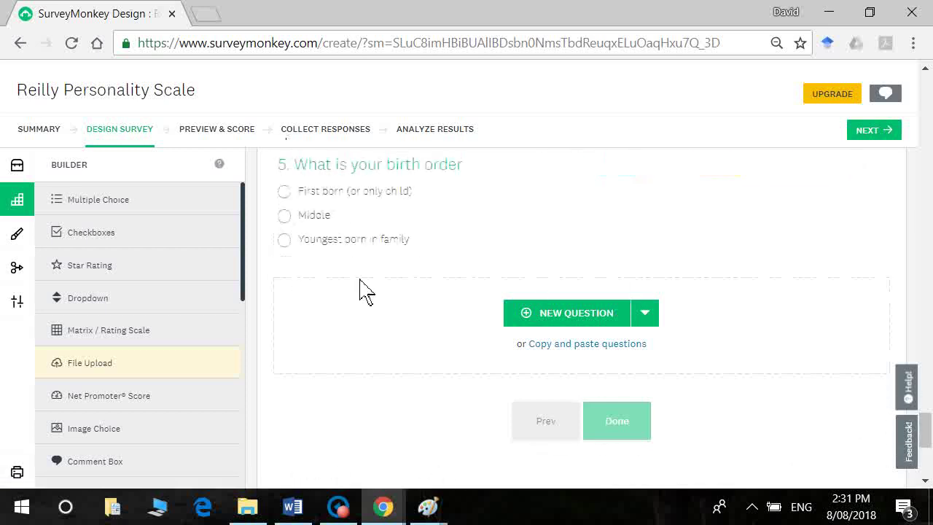
Step: Move to the Collect Responses stage and skip the guided questions about sending the survey
drag(927, 434, 926, 397)
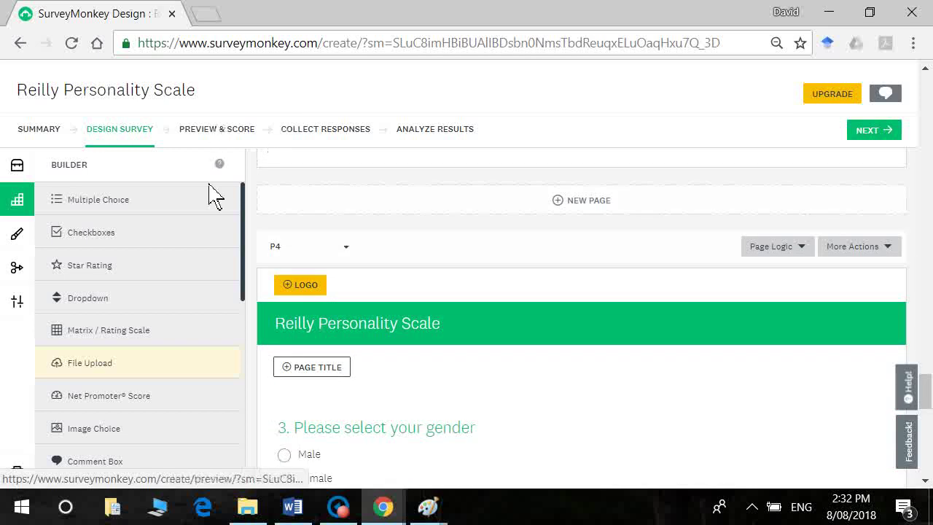
click(319, 137)
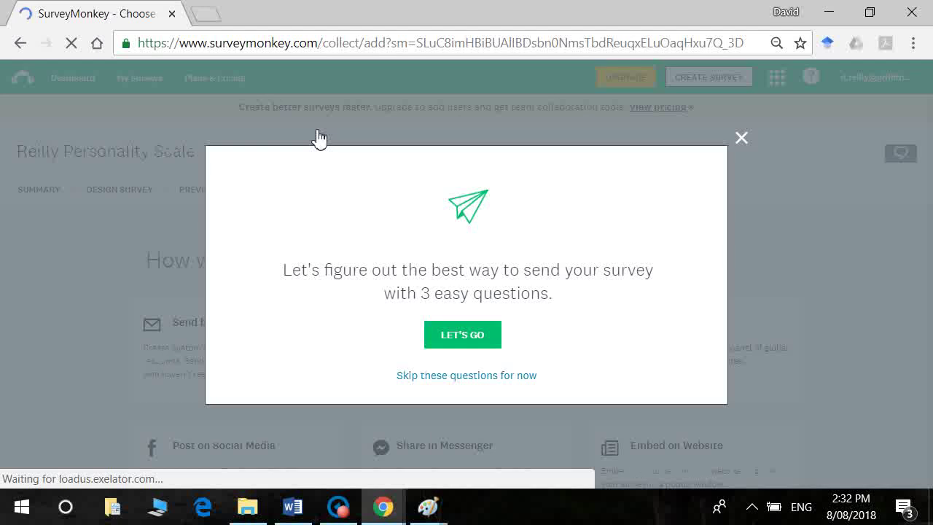
click(474, 376)
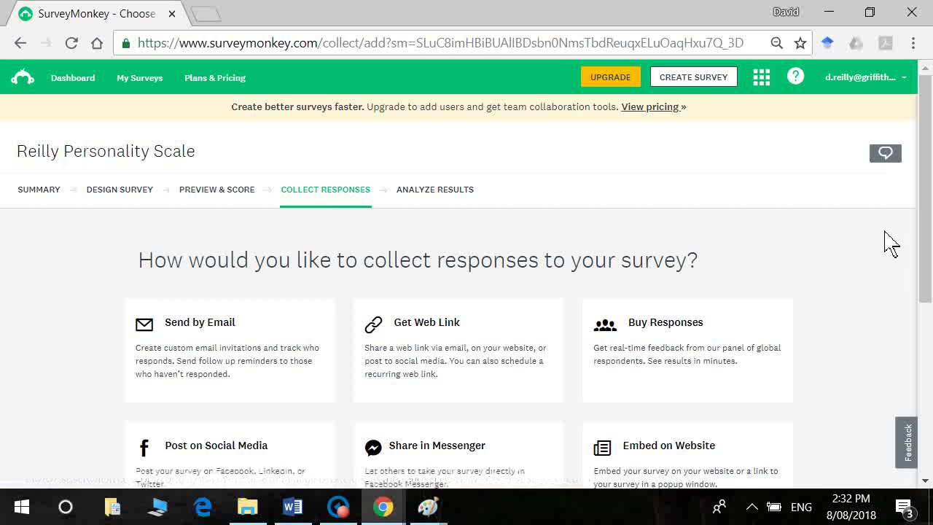
scroll(729, 277, down, 1)
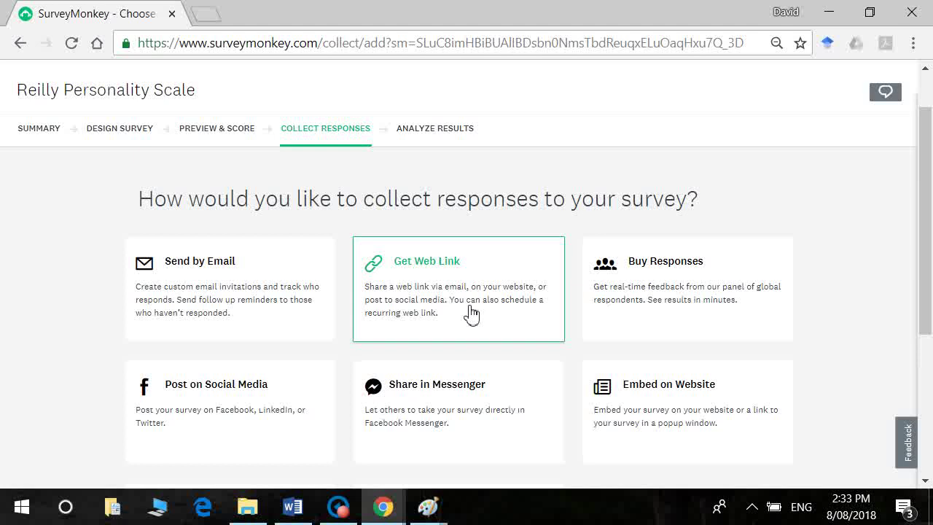
Step: Create a web link collector and paste its survey URL into a new Notepad note
click(471, 314)
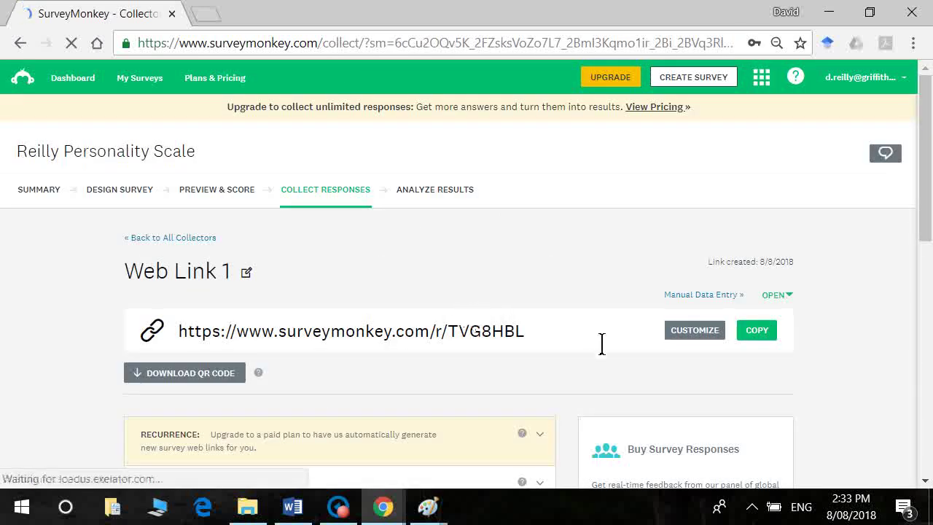
drag(596, 348, 73, 281)
key(ctrl+c)
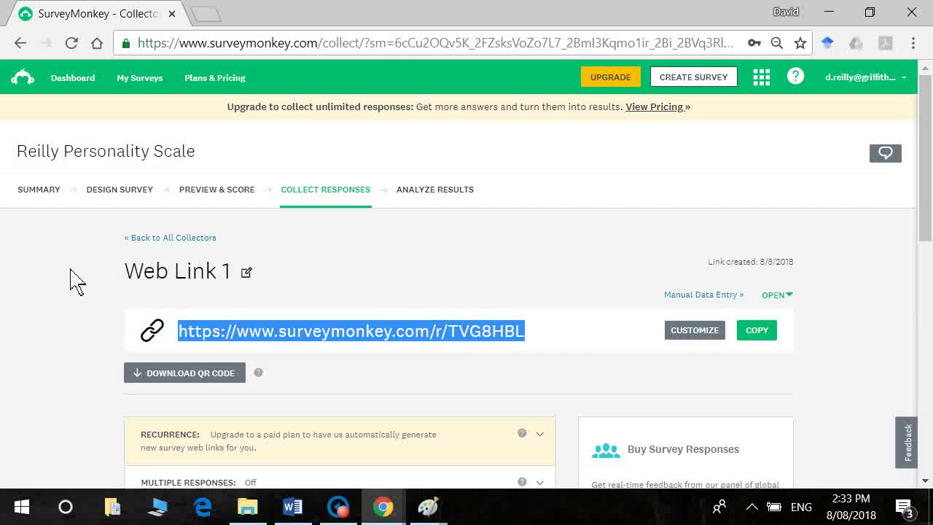
click(10, 520)
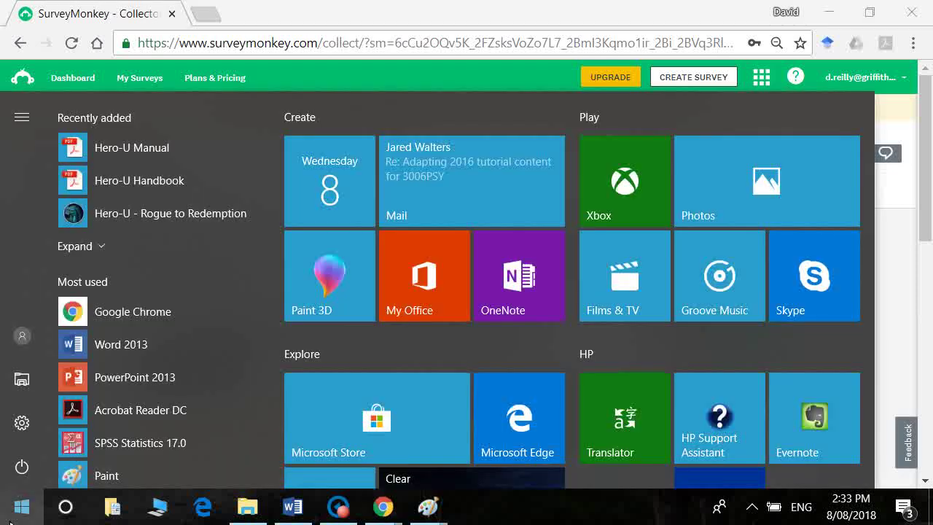
text(note)
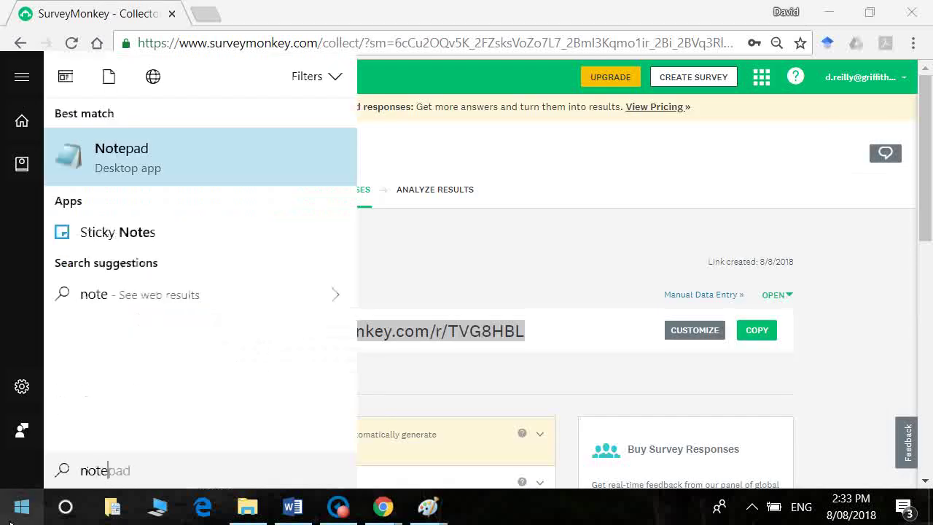
key(Return)
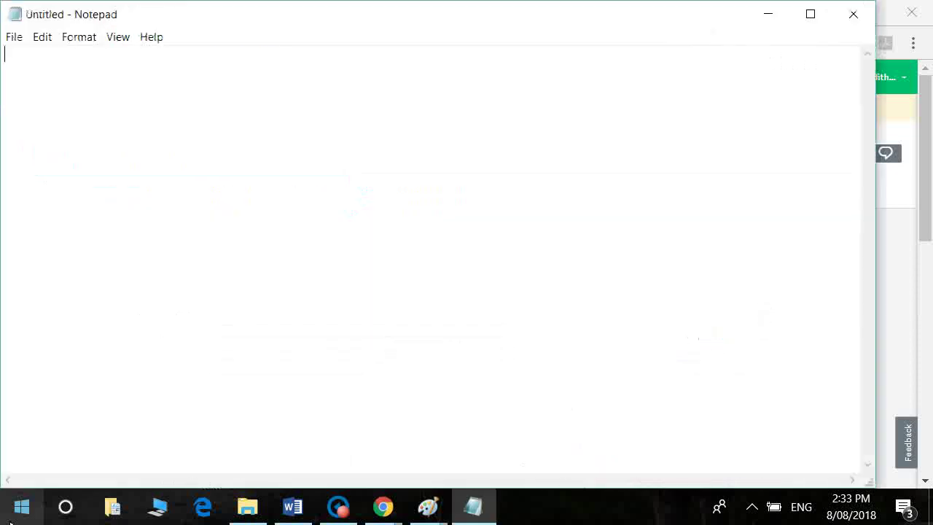
key(ctrl+v)
Step: Back in SurveyMonkey, deselect the link and scroll down to the collector's response settings
key(alt+Tab)
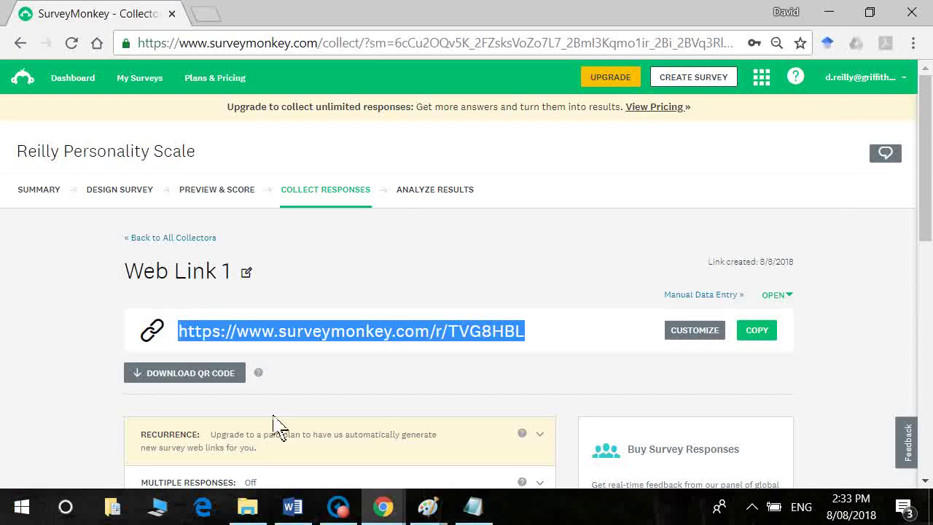
click(53, 424)
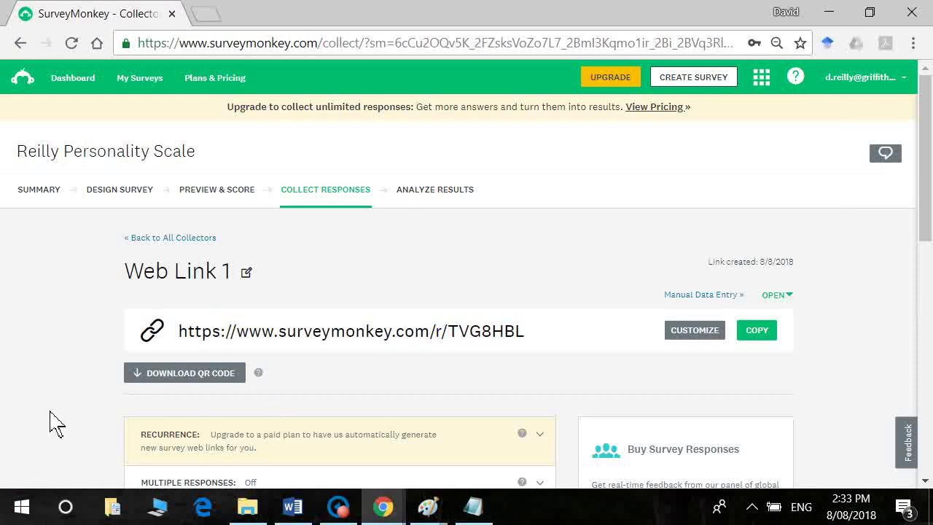
scroll(53, 424, down, 2)
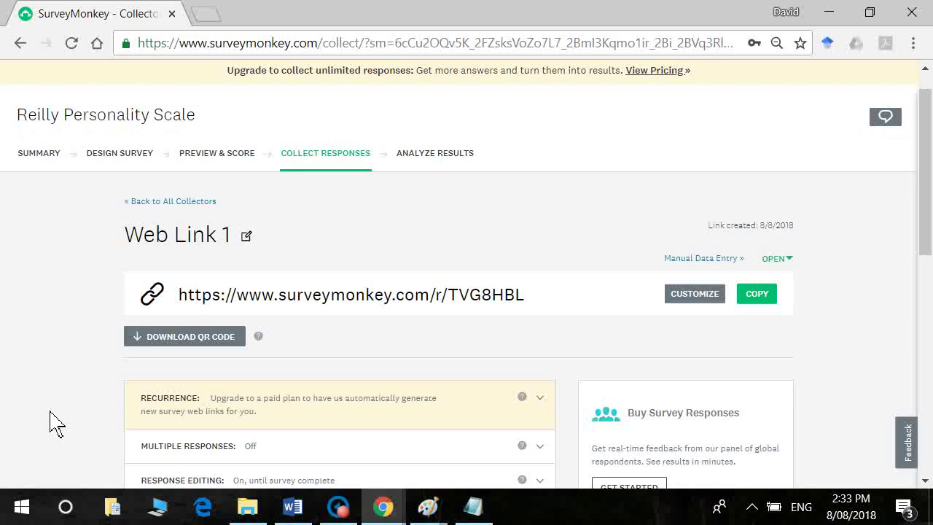
scroll(53, 423, down, 3)
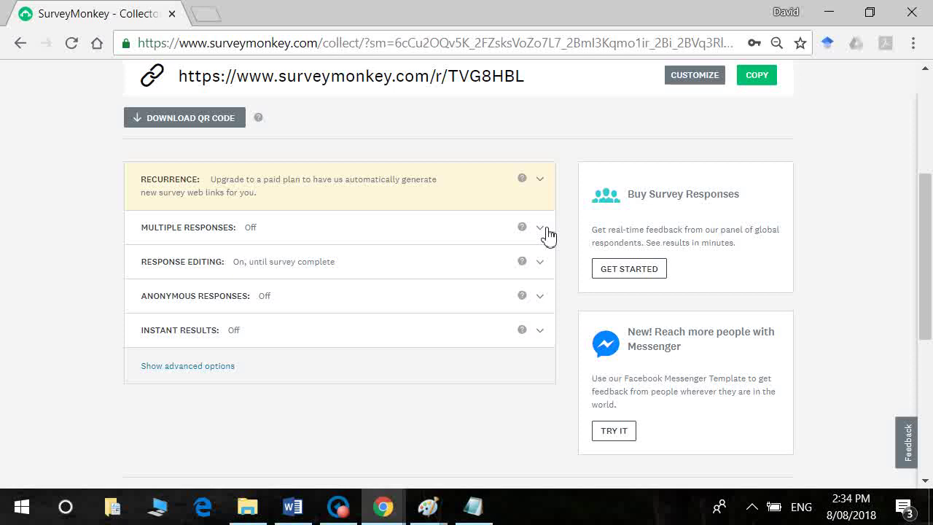
Step: Turn Multiple Responses on so the survey can be taken repeatedly per device
click(540, 229)
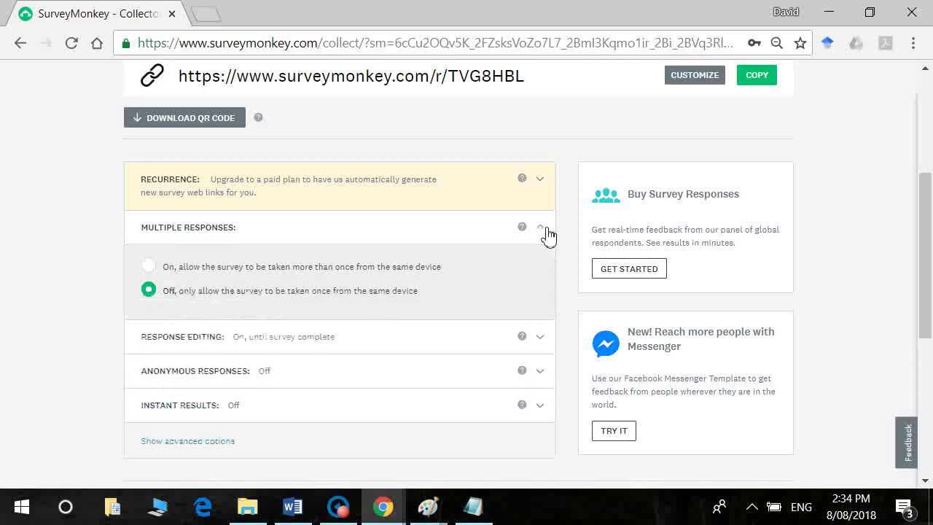
click(149, 266)
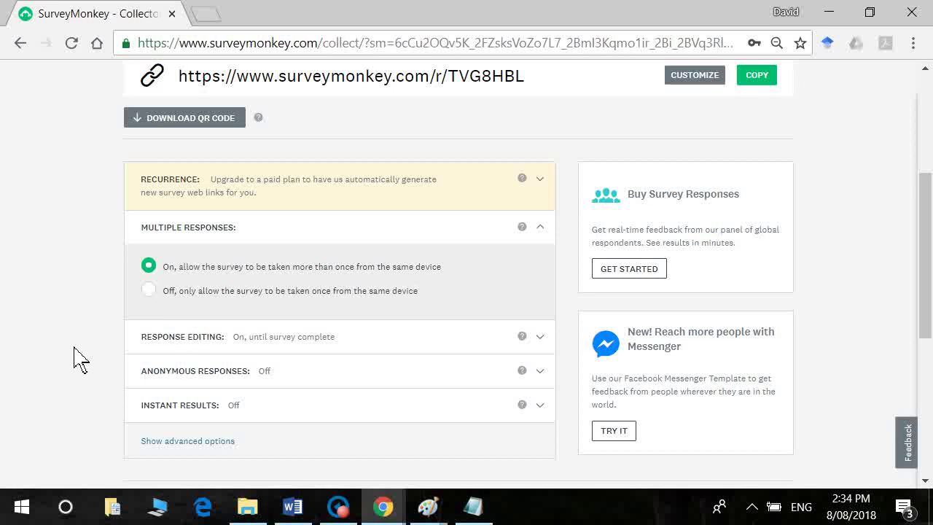
scroll(79, 358, down, 1)
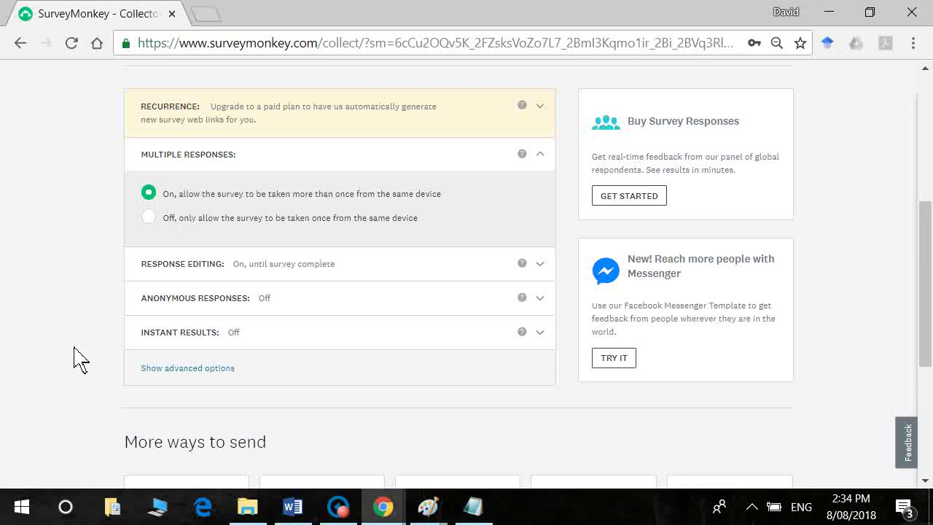
scroll(79, 357, down, 1)
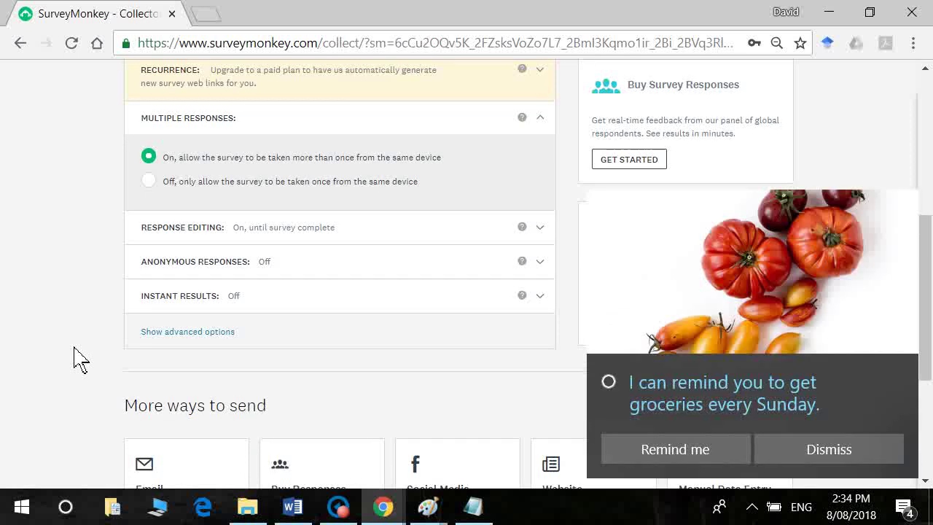
scroll(78, 358, down, 1)
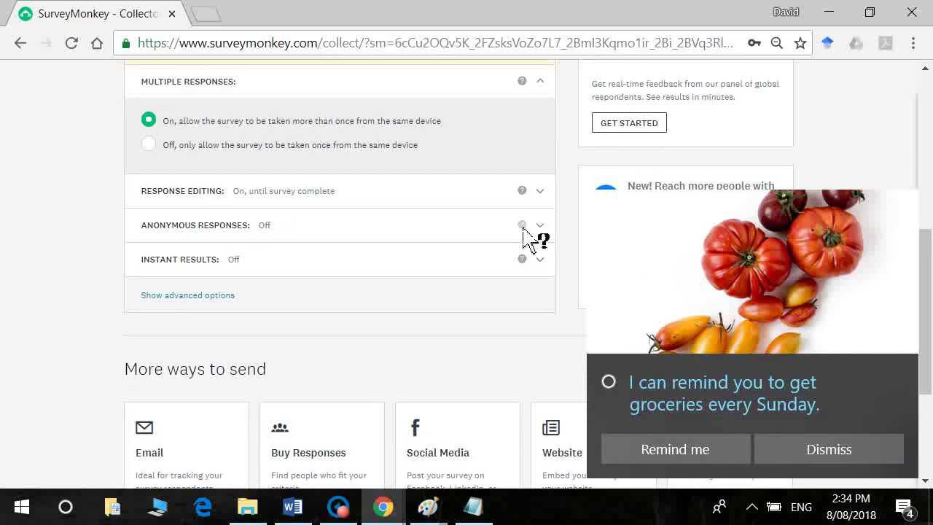
Step: Turn Anonymous Responses on so respondents stay anonymous
mouse_move(523, 226)
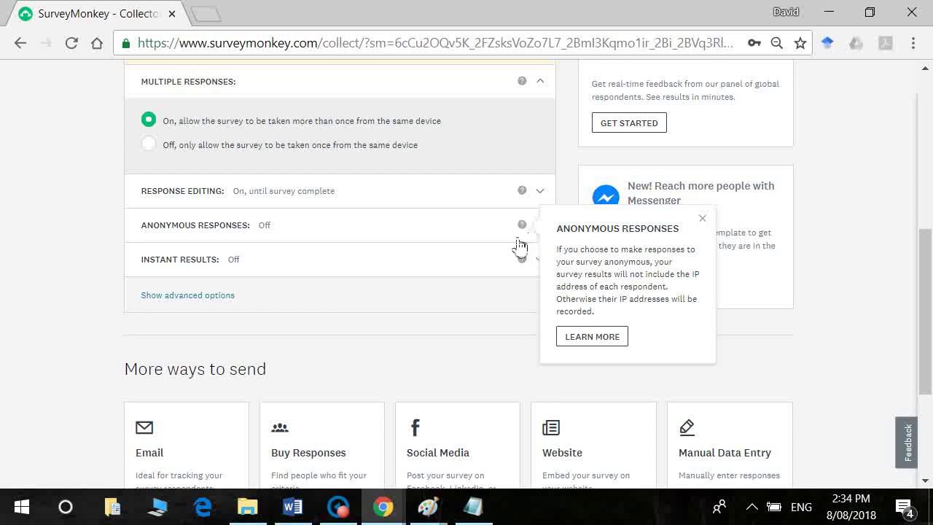
click(549, 232)
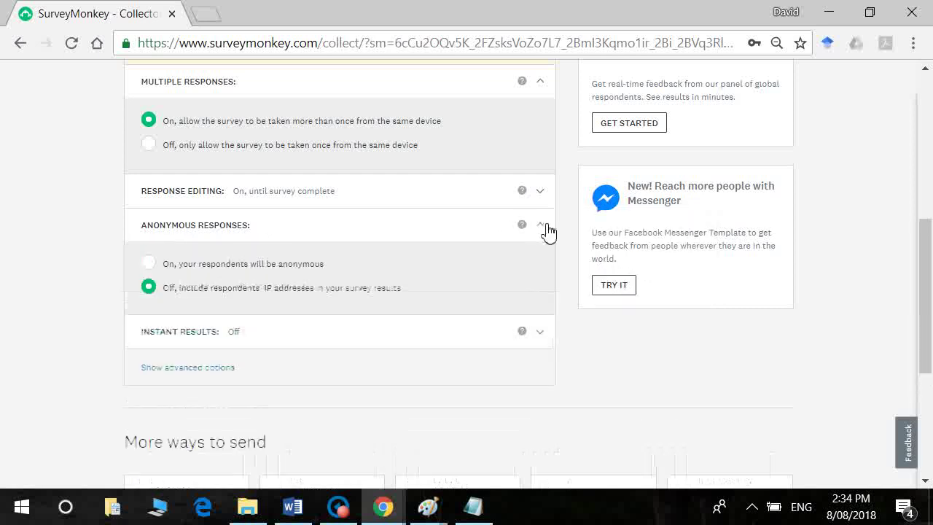
click(150, 265)
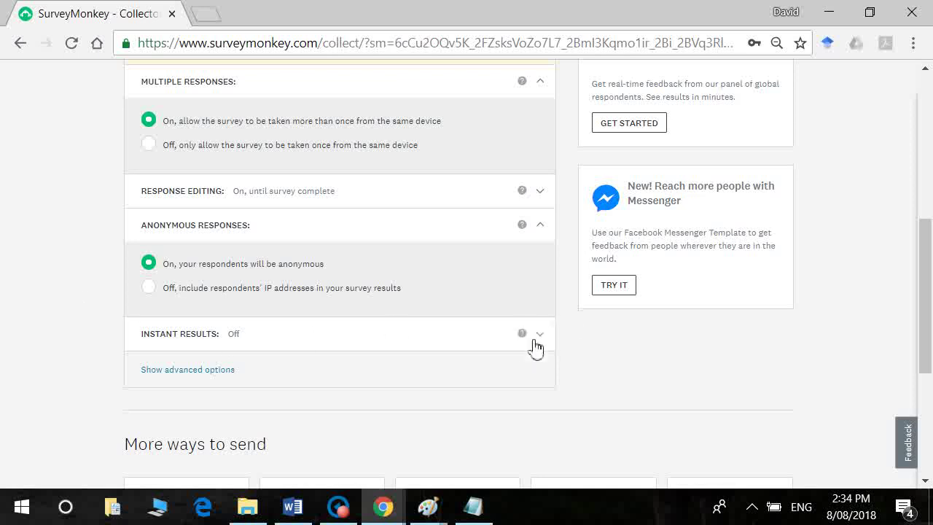
mouse_move(523, 343)
Step: Scroll back to the top of the collector and launch Microsoft Edge to test the survey link
scroll(467, 397, up, 5)
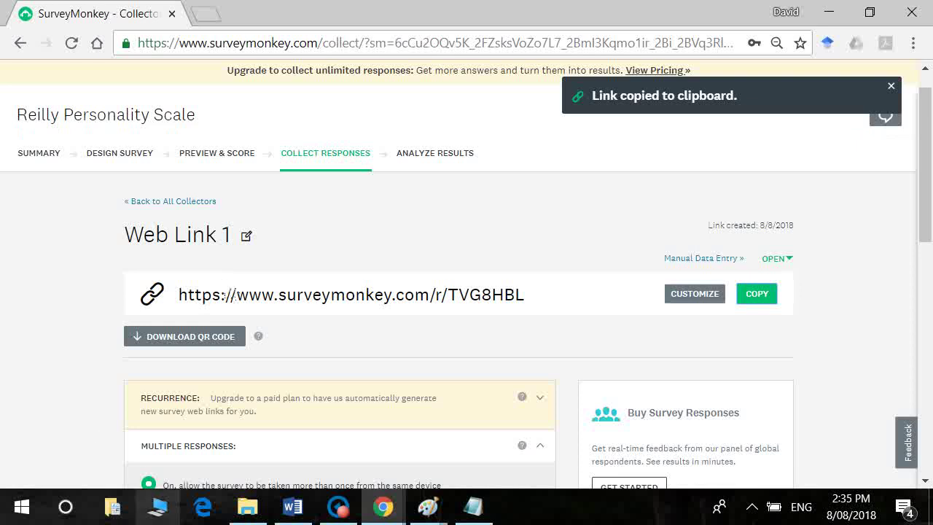
click(204, 516)
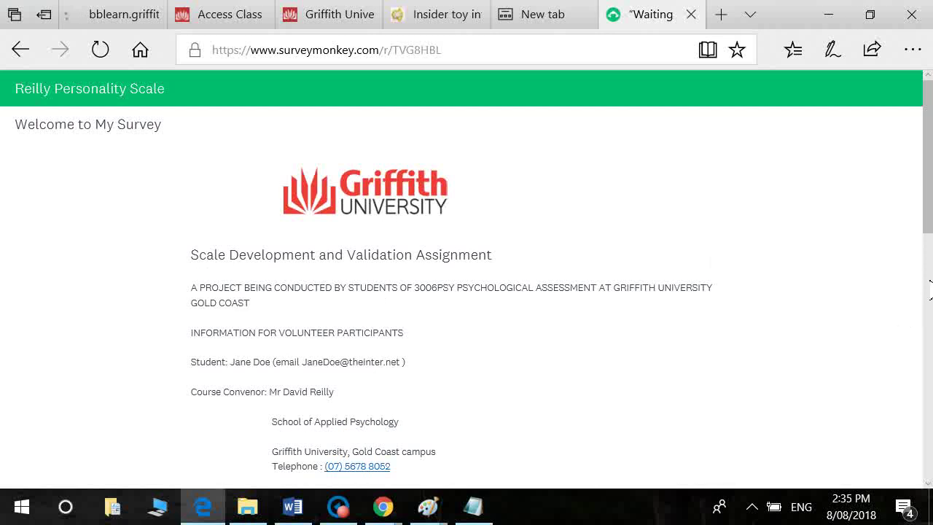
Step: Get past the consent page and rate the first page's statements, starting with Neutral
drag(929, 183, 930, 423)
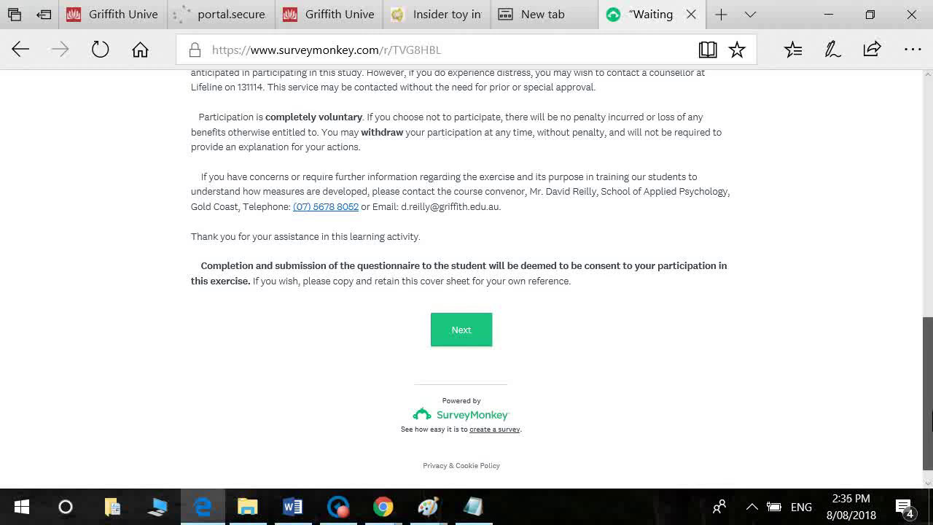
click(481, 334)
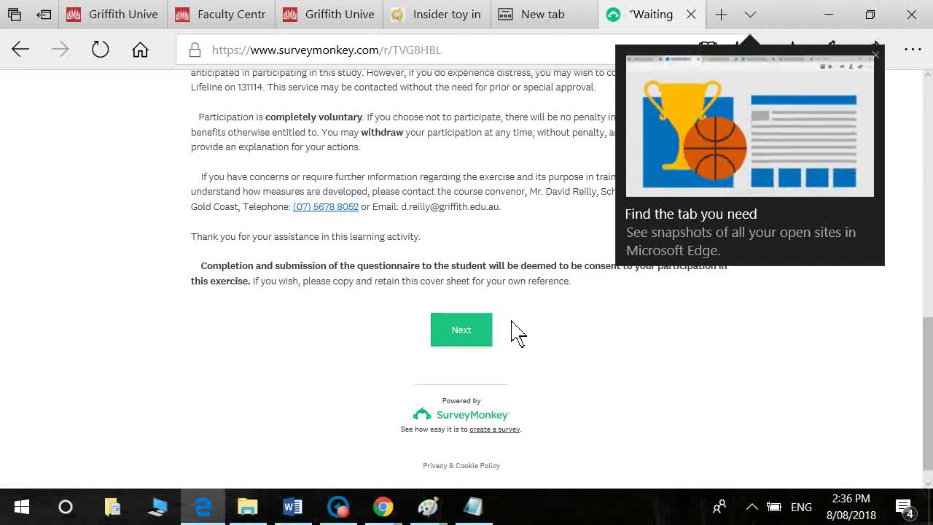
click(465, 329)
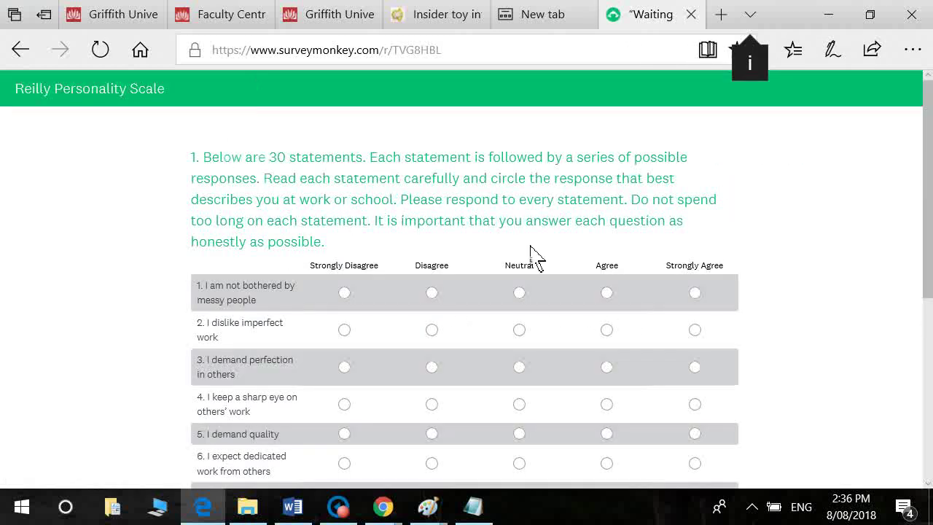
click(519, 294)
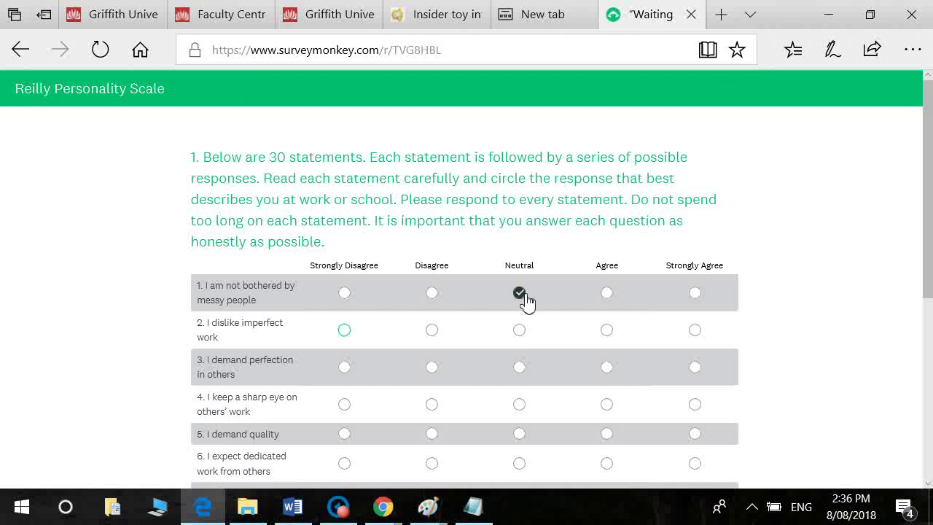
key(Tab)
key(Right)
key(Tab)
key(Right)
key(Tab)
key(Right)
key(Tab)
key(Right)
key(Right)
key(Tab)
key(Right)
key(Right)
key(Right)
key(Right)
key(Tab)
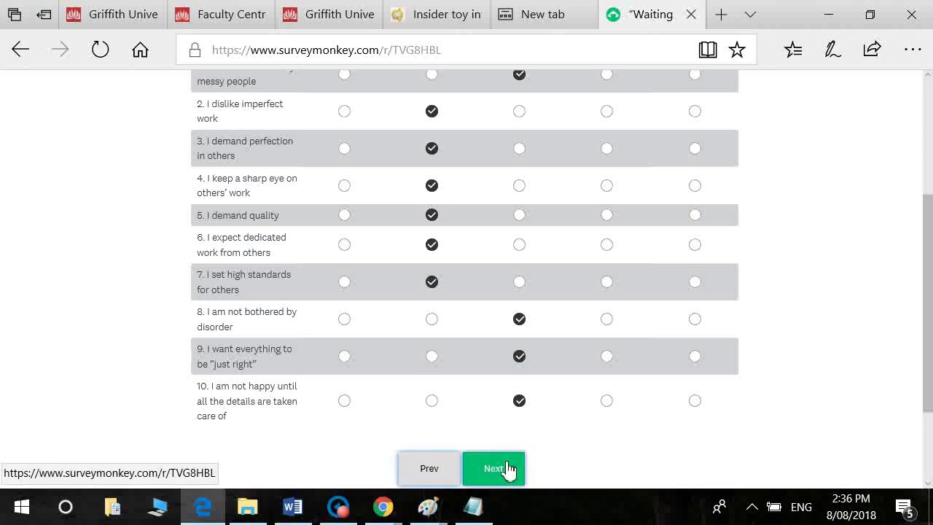
click(509, 468)
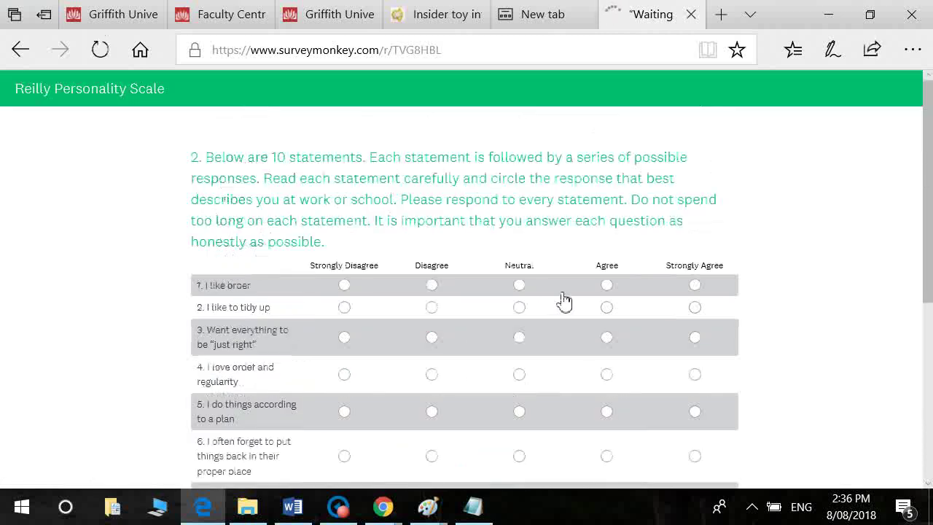
Step: Rate the ten statements on the second page, starting with Agree for 'I like order'
click(615, 292)
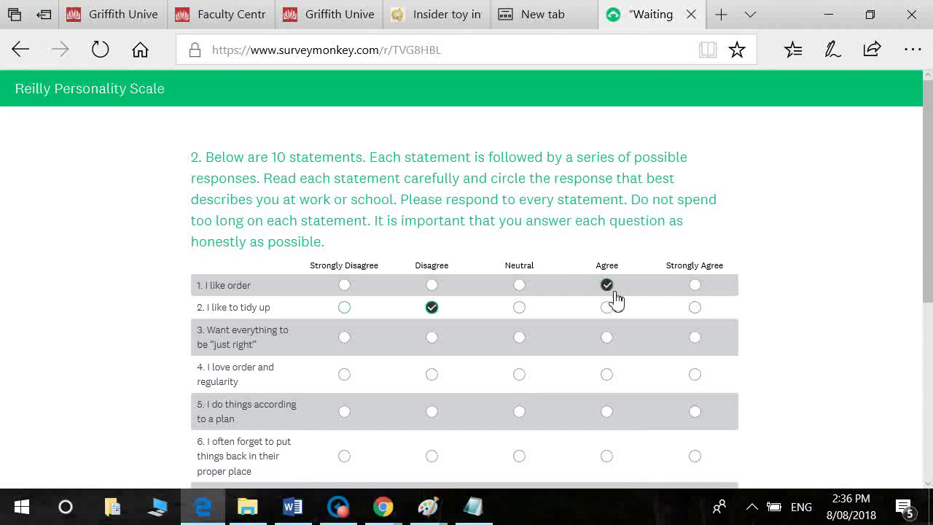
key(Tab)
key(Right)
key(Tab)
key(Right)
key(Tab)
key(Right)
key(Right)
key(Right)
key(Right)
key(Right)
key(Tab)
key(Right)
key(Right)
key(Right)
key(Right)
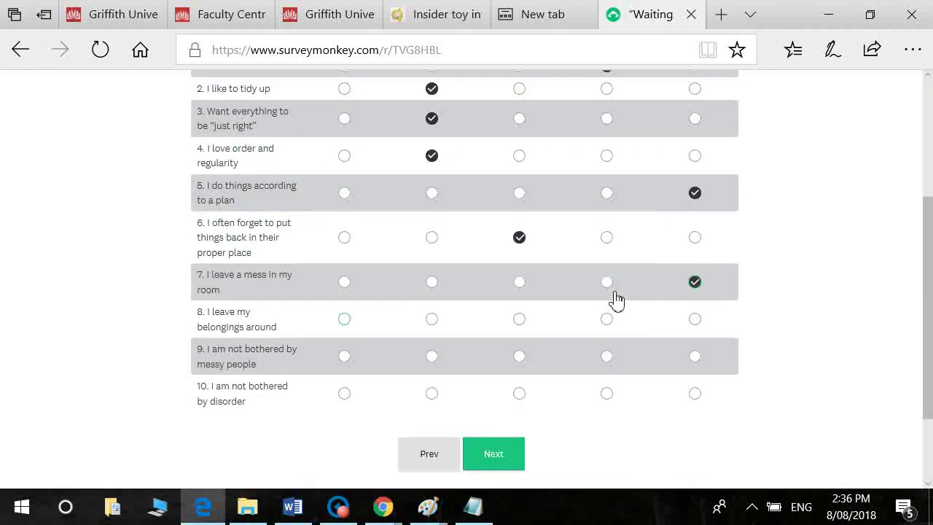
key(Left)
key(Tab)
key(Right)
key(Right)
key(Left)
key(Left)
key(Tab)
key(Tab)
key(Return)
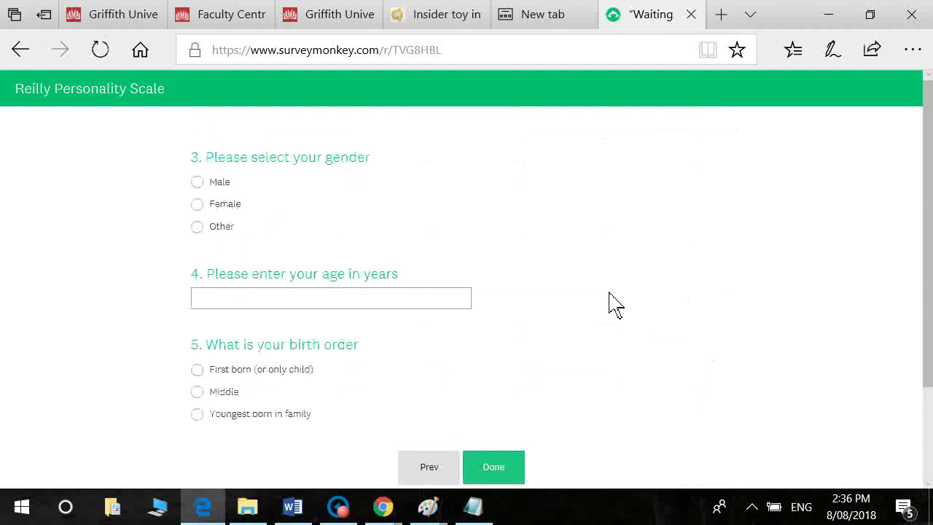
Step: Answer Male for gender, age 21 and First born, then submit the response
click(210, 184)
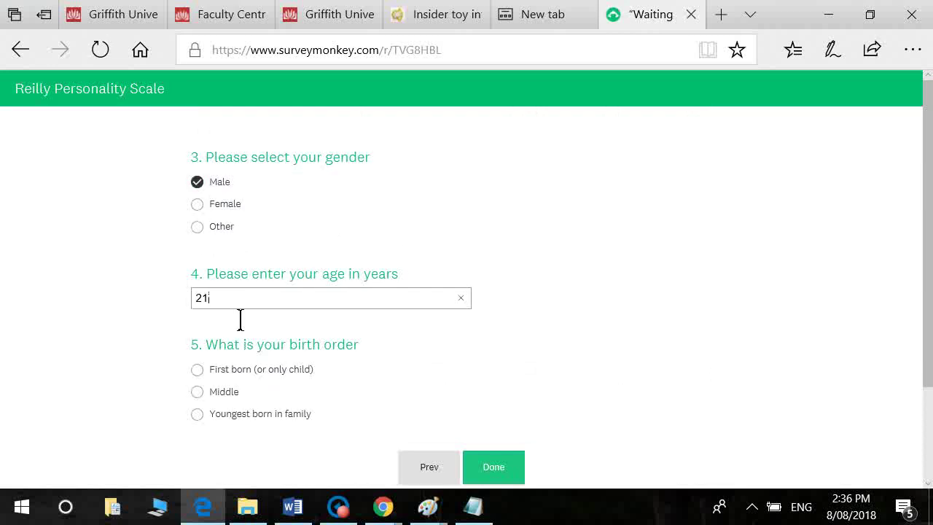
text(21)
click(228, 371)
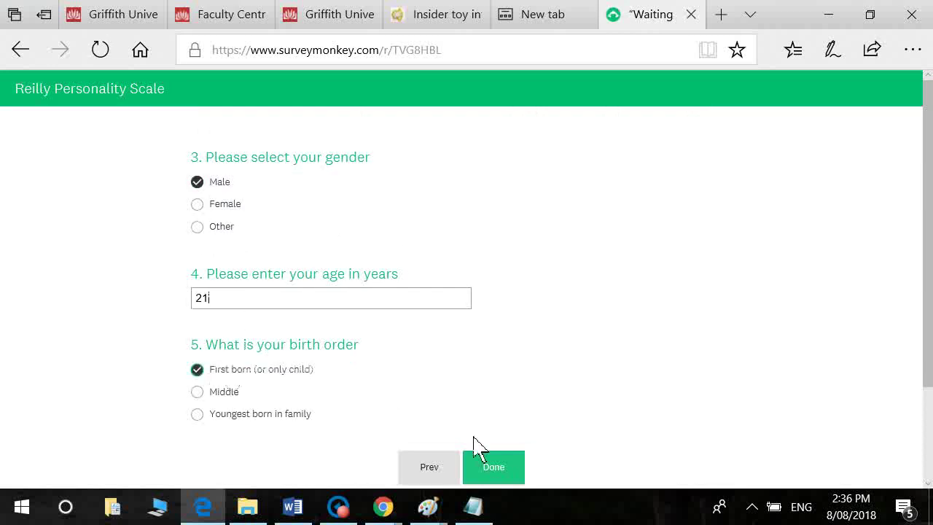
click(503, 469)
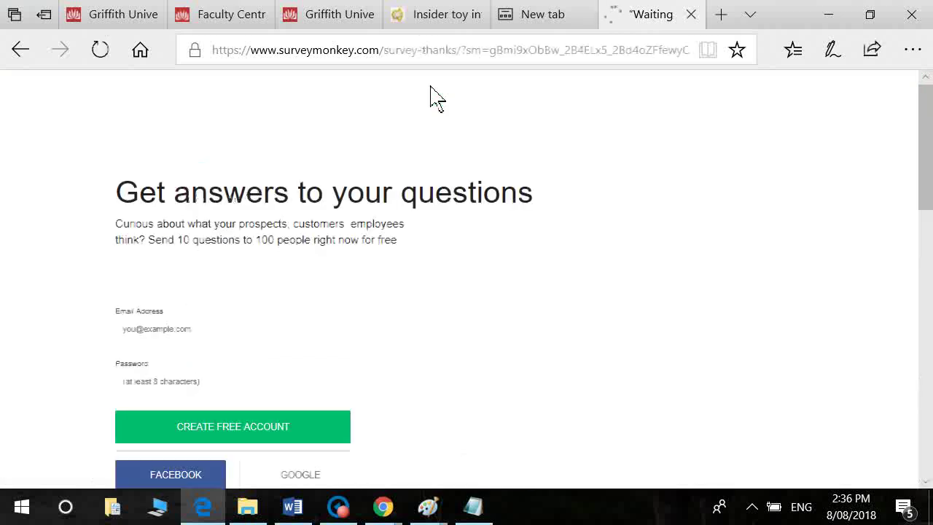
Step: Reload the survey link and submit a fresh response starting with Strongly Disagree and age 24
click(403, 58)
text(https://www.surveymonkey.com/r/TVG8HBL)
key(Return)
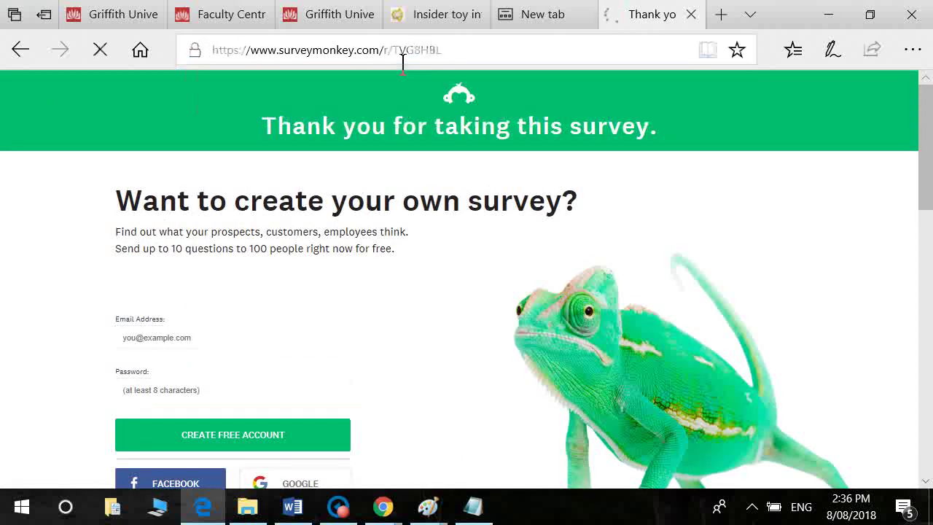
scroll(384, 292, down, 10)
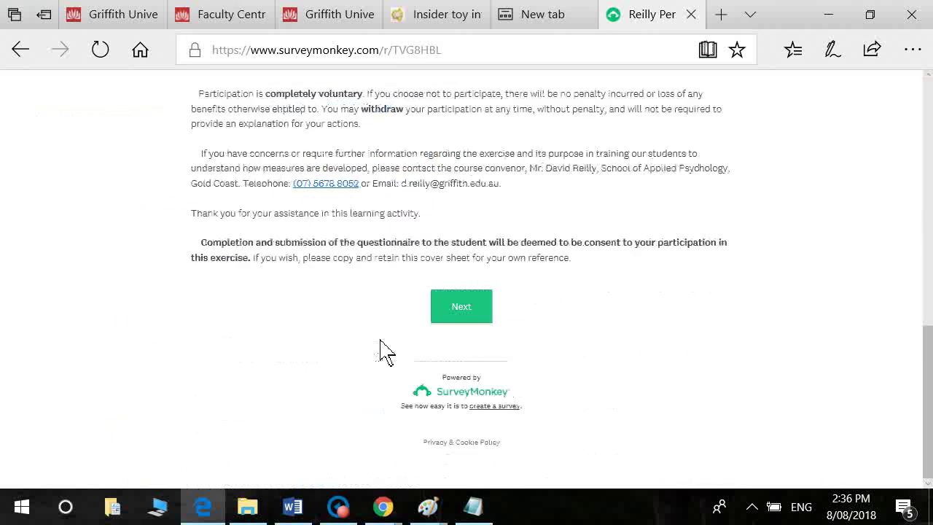
click(472, 319)
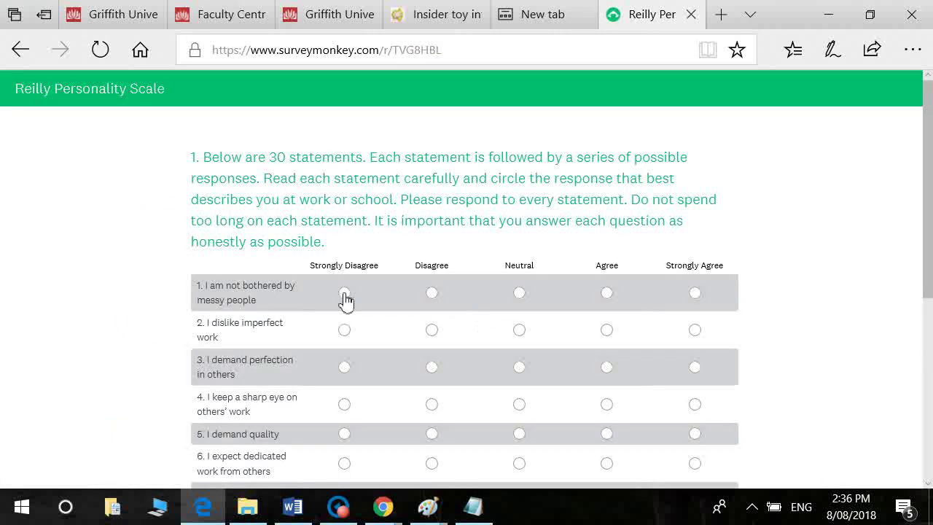
click(346, 293)
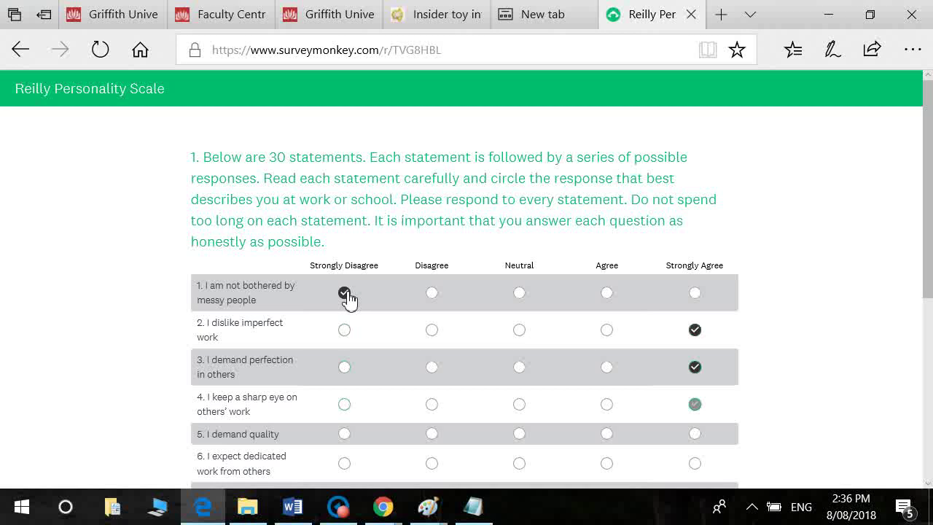
scroll(349, 298, down, 3)
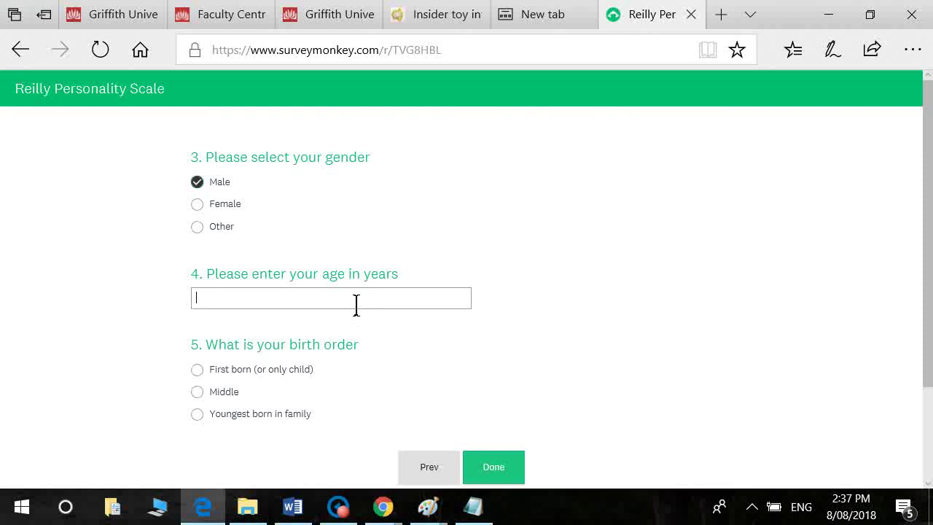
text(24)
key(Return)
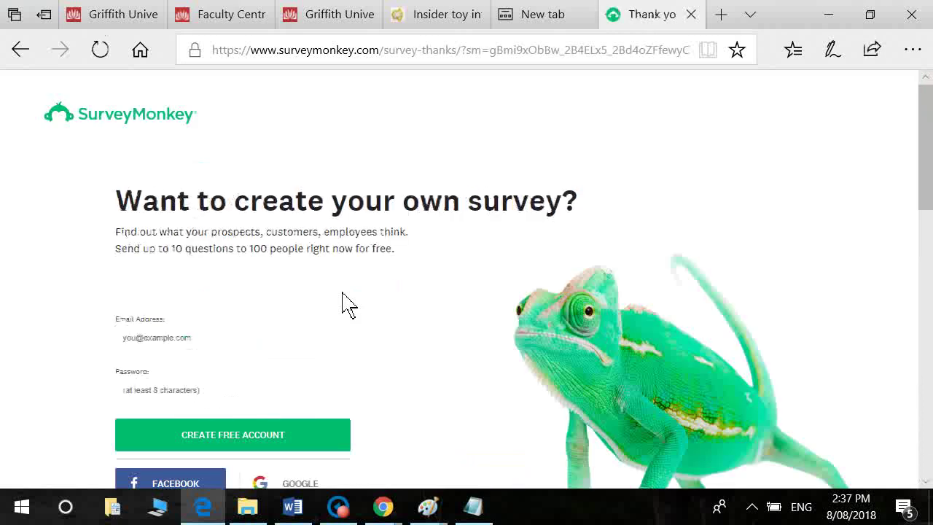
Step: Reload the survey's /r/TVG8HBL web link and start a new response
click(537, 62)
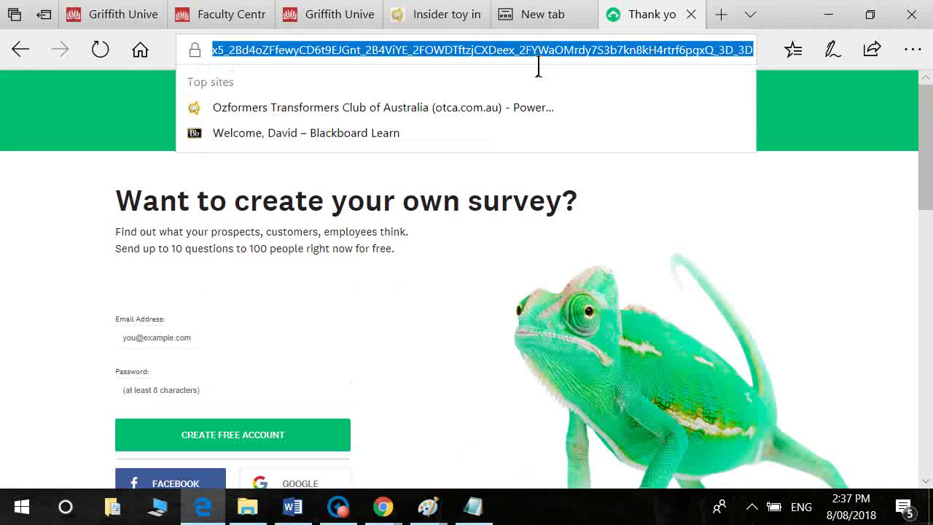
text(https://www.surveymonkey.com/r/TVG8HBL)
key(Return)
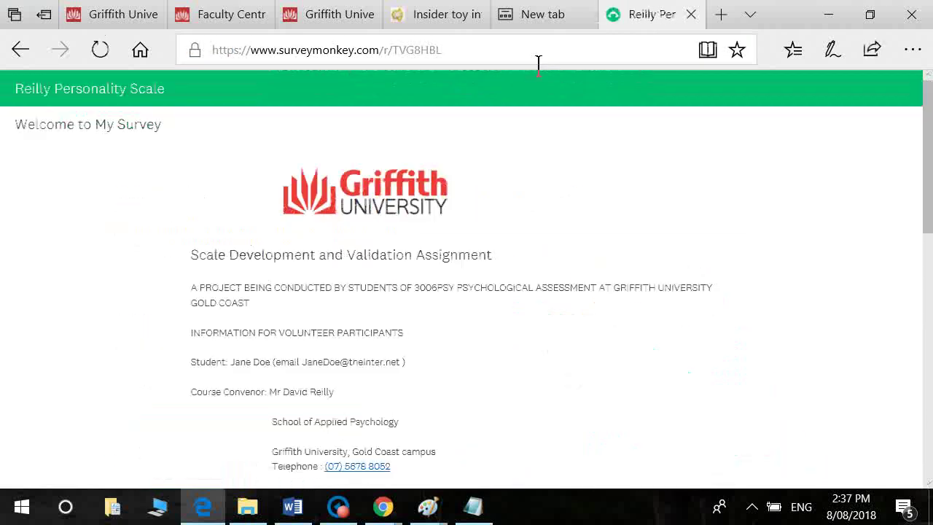
key(End)
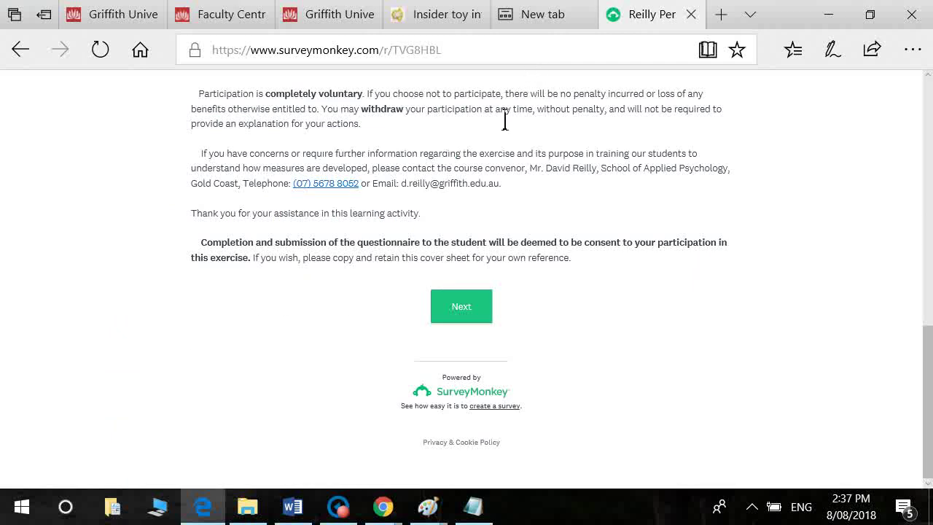
click(474, 302)
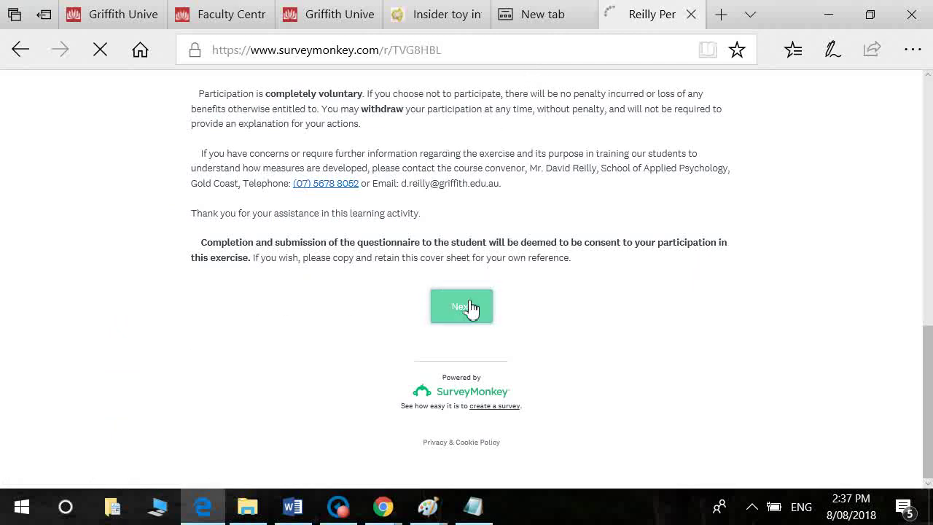
Step: Answer the Q1 statements, starting with Disagree for statement 1, and continue
click(439, 304)
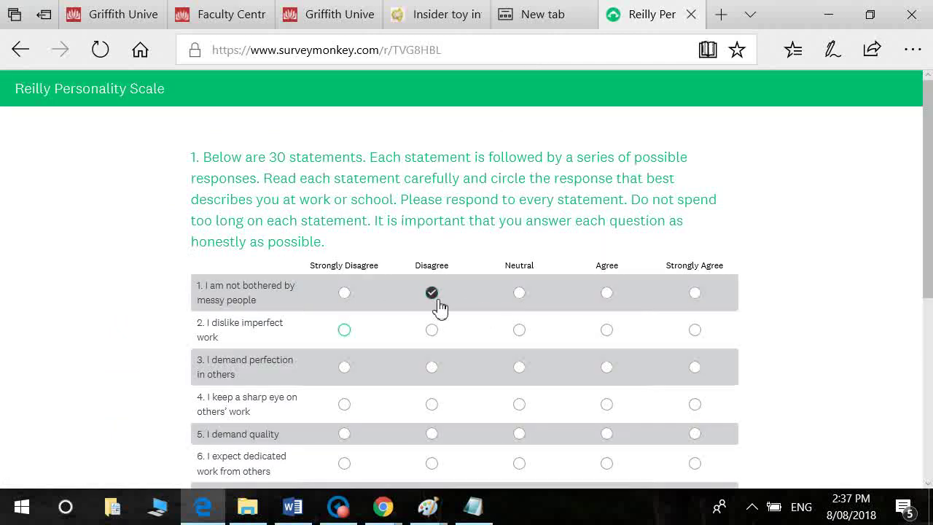
key(Tab)
key(Right)
key(Right)
key(Right)
key(Tab)
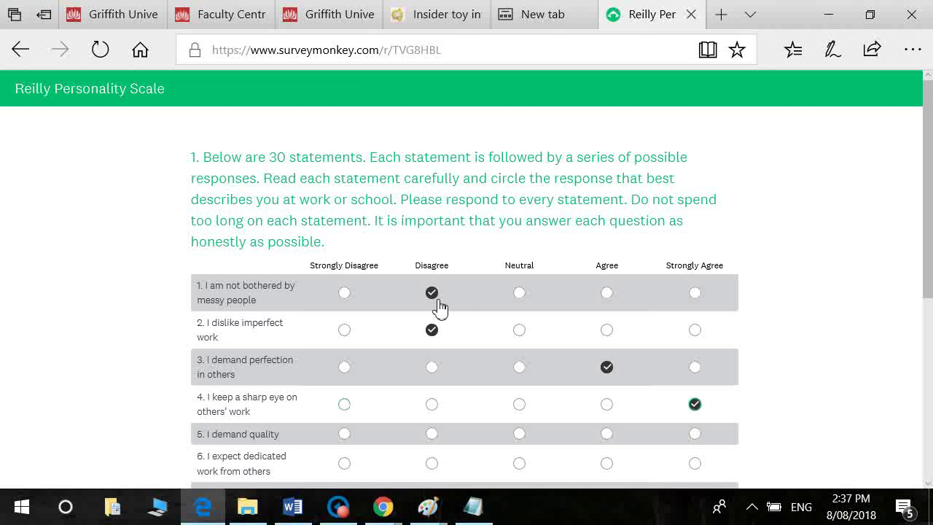
key(Left)
key(Tab)
key(Left)
key(Tab)
key(Left)
key(Tab)
key(Left)
key(Left)
key(Tab)
key(Left)
key(Tab)
key(Tab)
key(Return)
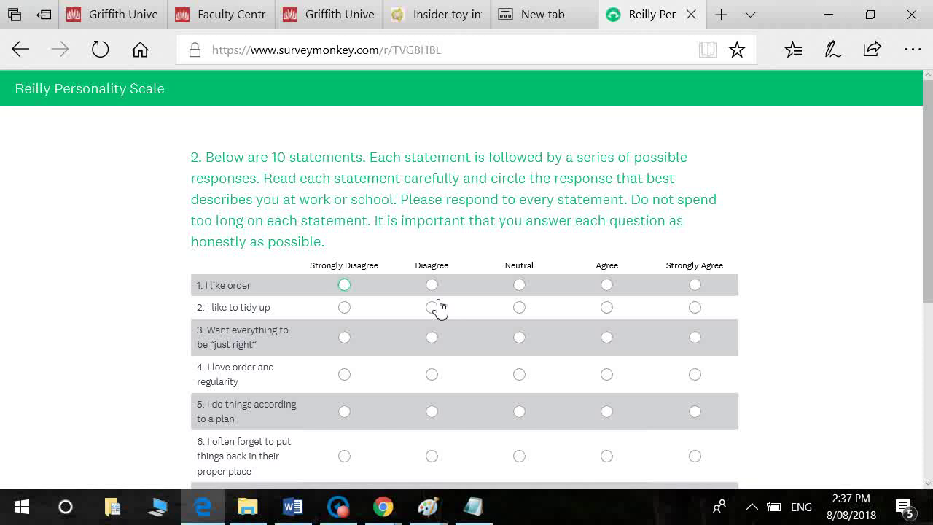
Step: Answer each Q2 statement and go on to the gender and age page
key(Tab)
key(Right)
key(Tab)
key(Right)
key(Right)
key(Tab)
key(Right)
key(Tab)
key(Right)
key(Tab)
key(Right)
key(Right)
key(Tab)
key(Right)
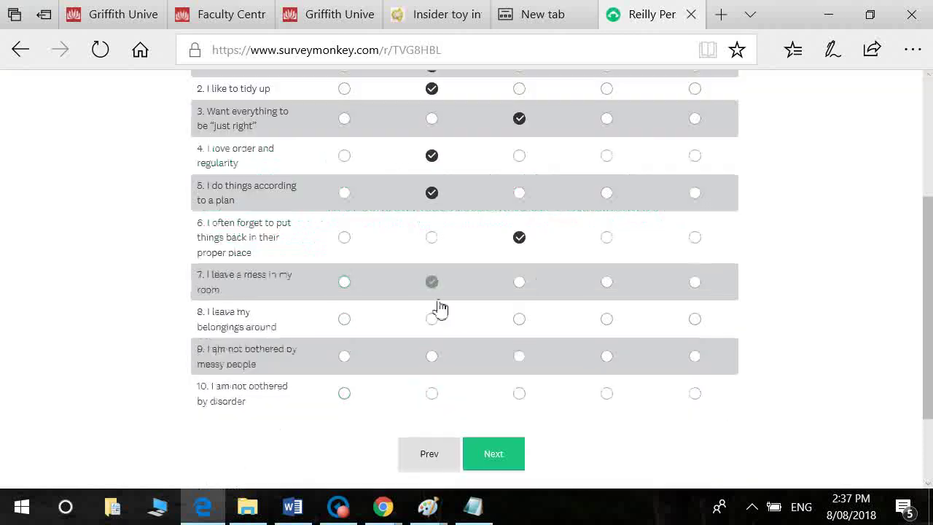
key(Tab)
key(Right)
key(Right)
key(Tab)
key(Right)
key(Tab)
key(Right)
key(Right)
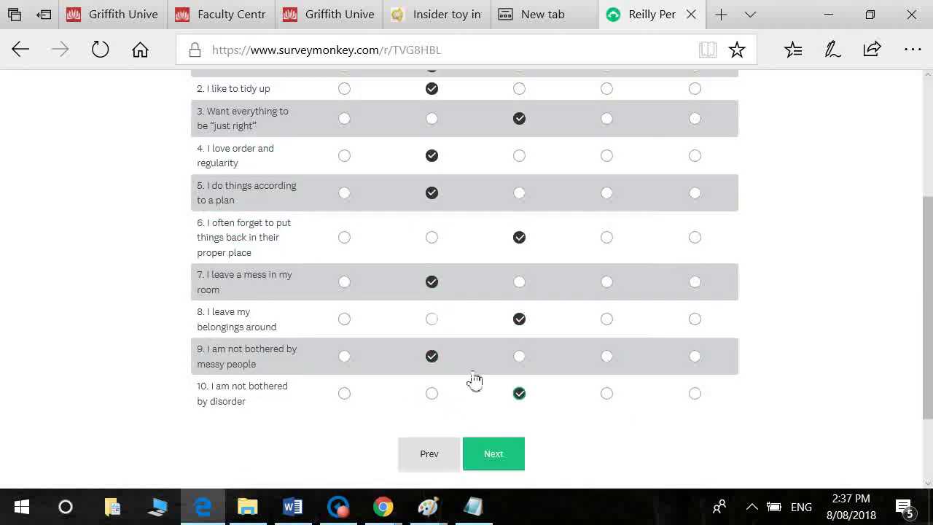
click(495, 454)
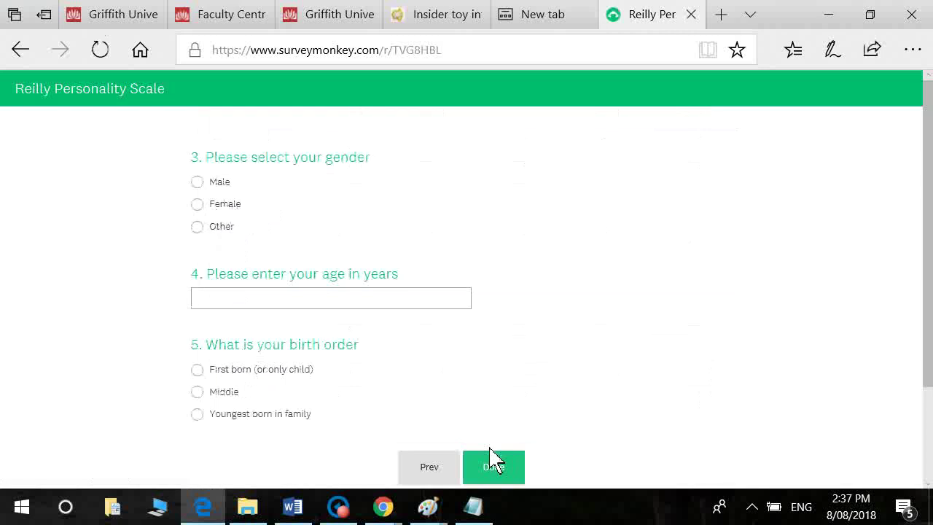
Step: Submit the response as Female, age 37, Middle child
click(244, 208)
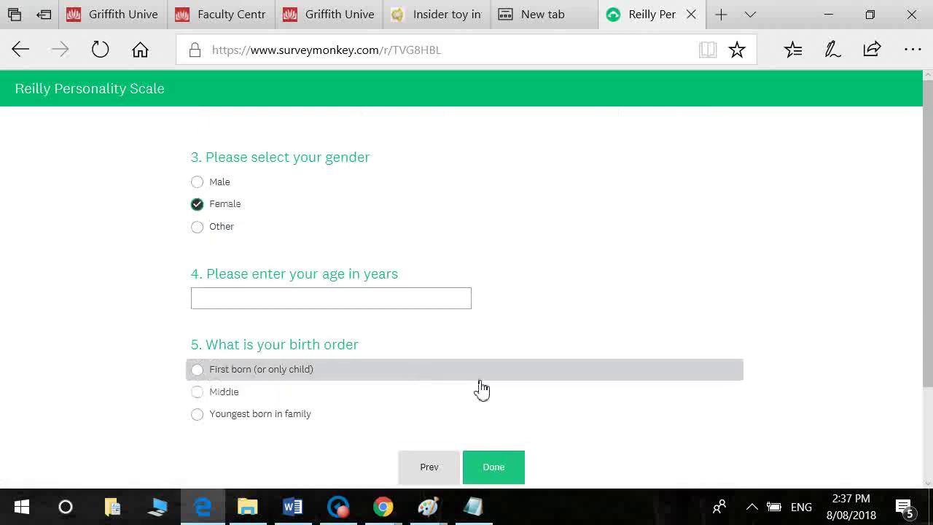
click(318, 305)
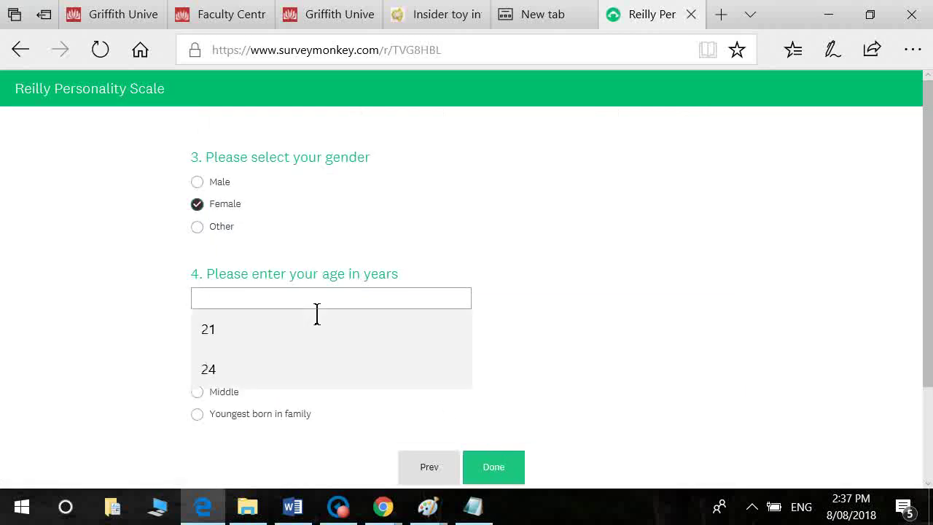
text(37)
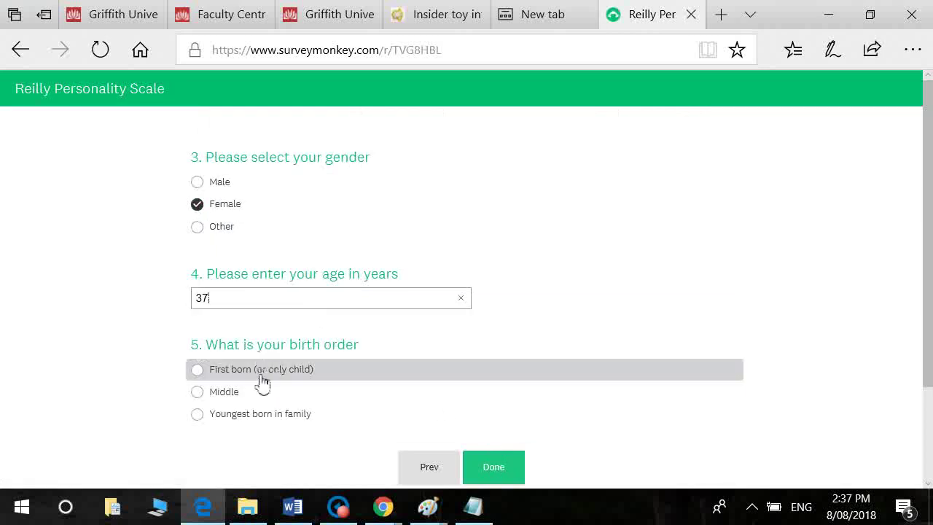
click(211, 397)
click(496, 469)
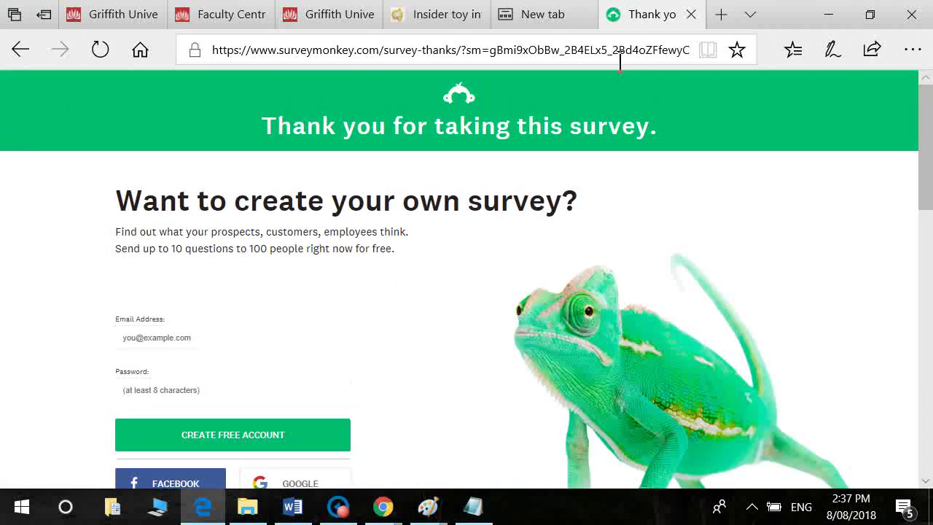
Step: Open the survey's Analyze Results page and look at the Save As options
key(alt+Tab)
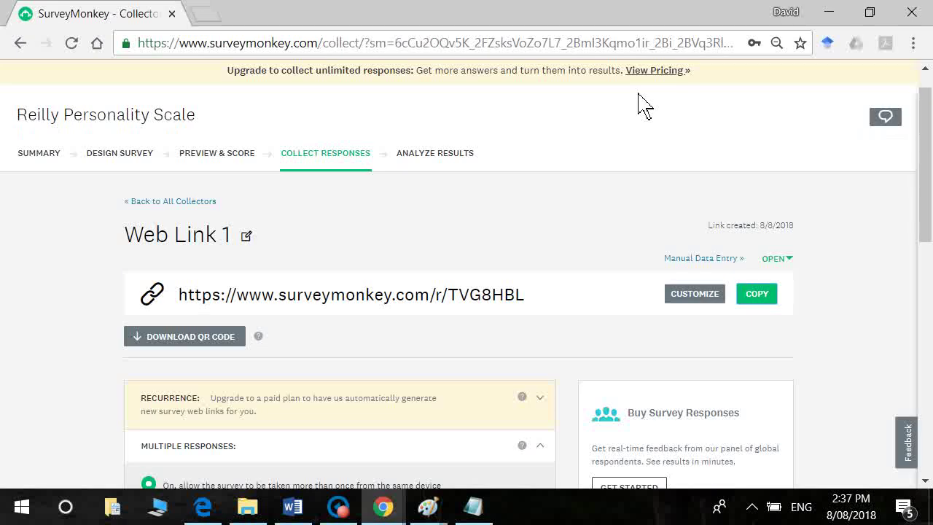
click(421, 153)
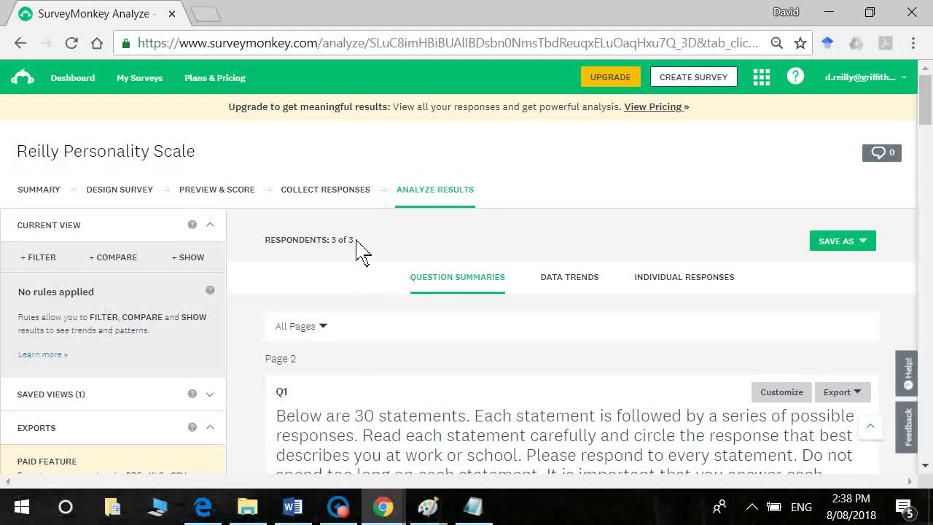
click(873, 251)
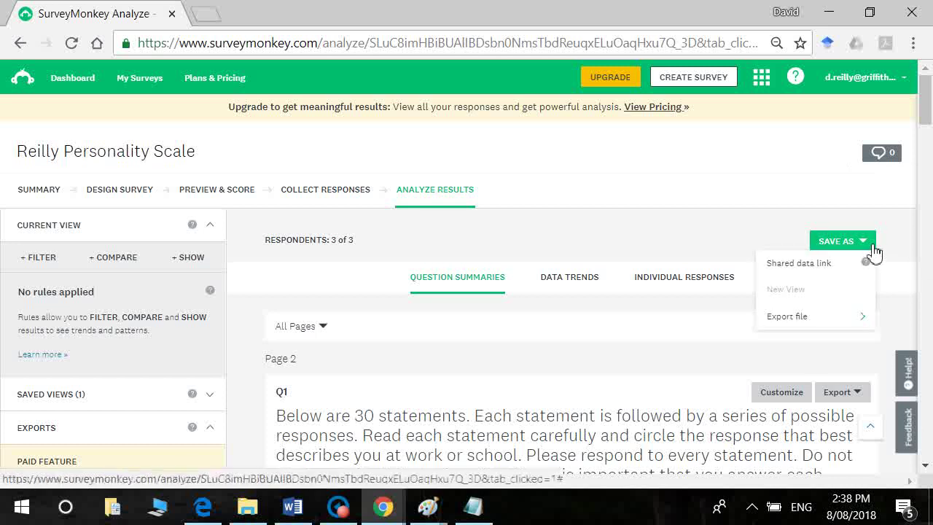
click(874, 251)
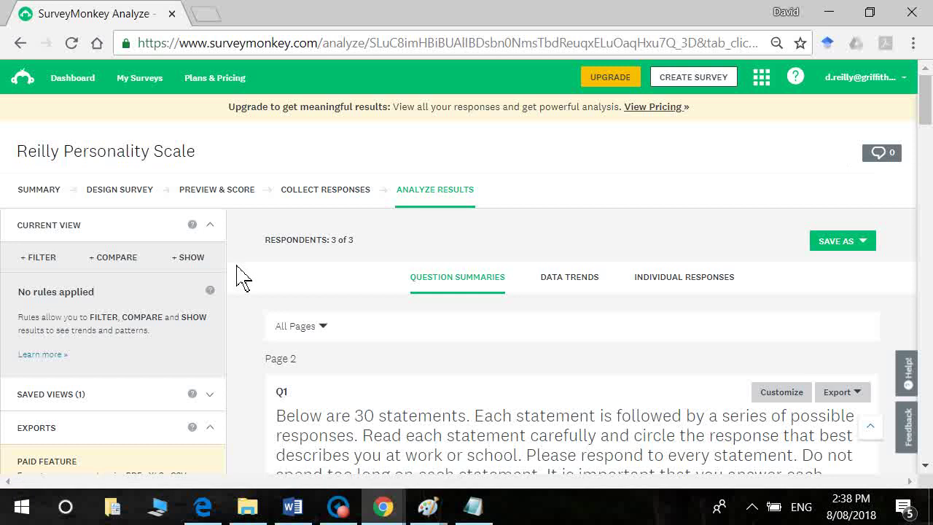
Step: Toggle the Exports panel, browse the Q1 summary, and switch to individual responses
click(211, 428)
click(214, 431)
drag(926, 109, 930, 196)
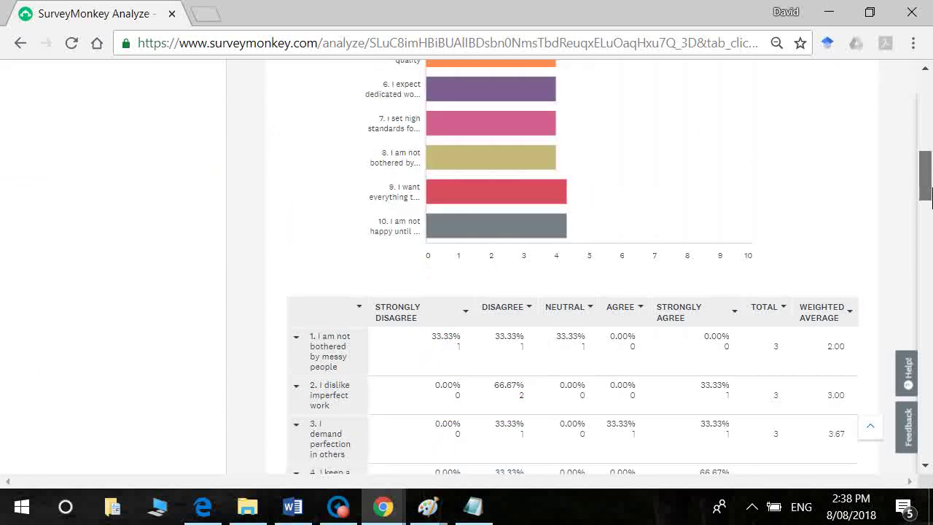
drag(930, 197, 926, 109)
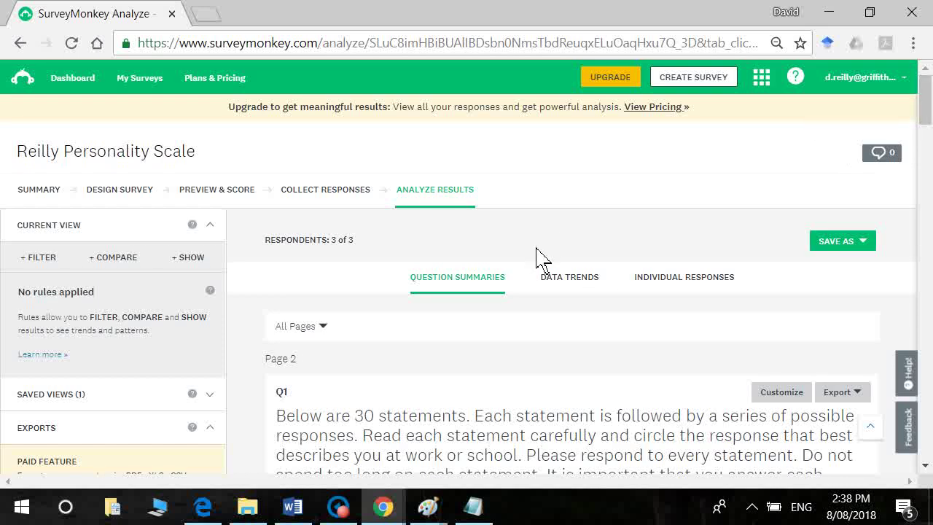
click(643, 285)
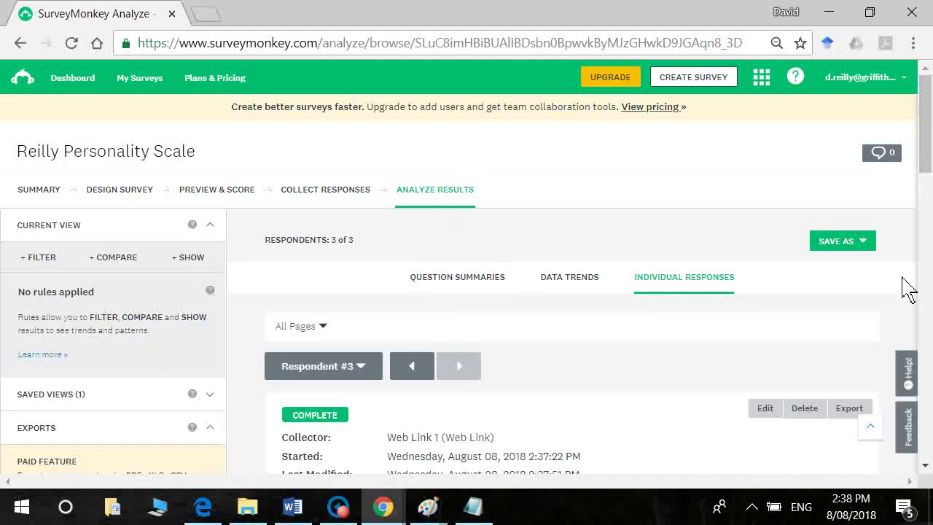
Step: Go back to Respondent #1 and scroll through their answers
click(411, 366)
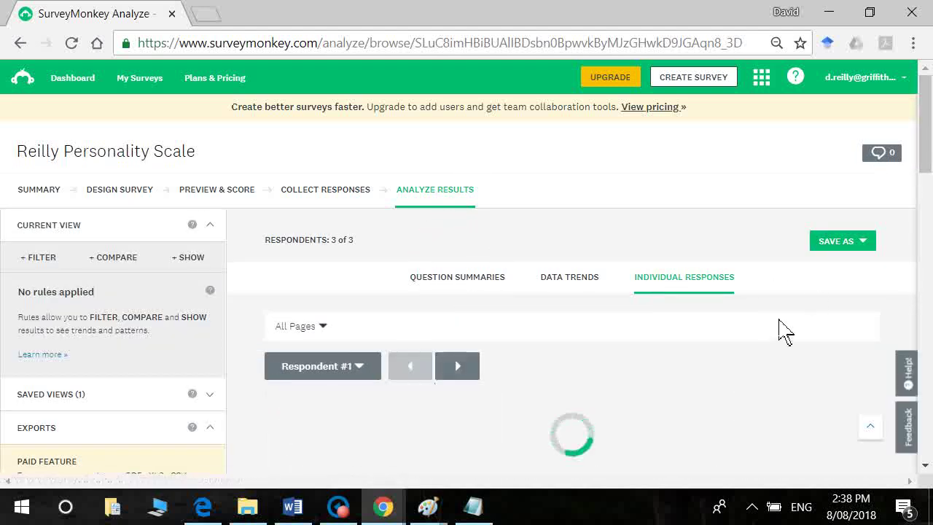
drag(928, 159, 930, 279)
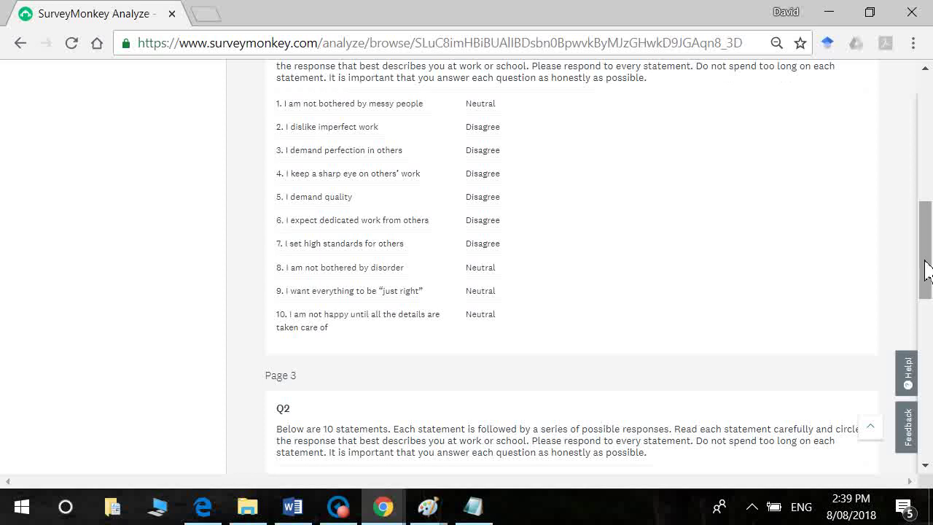
drag(927, 270, 928, 342)
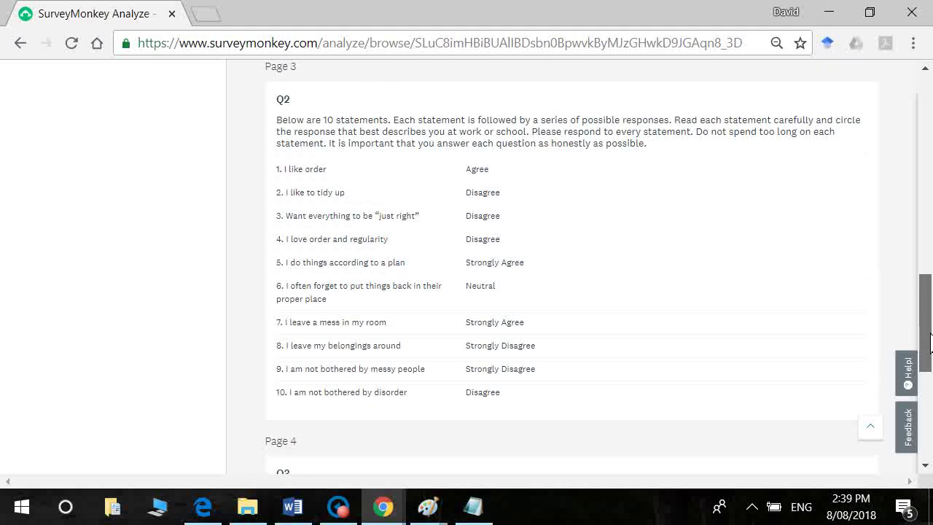
drag(929, 342, 932, 184)
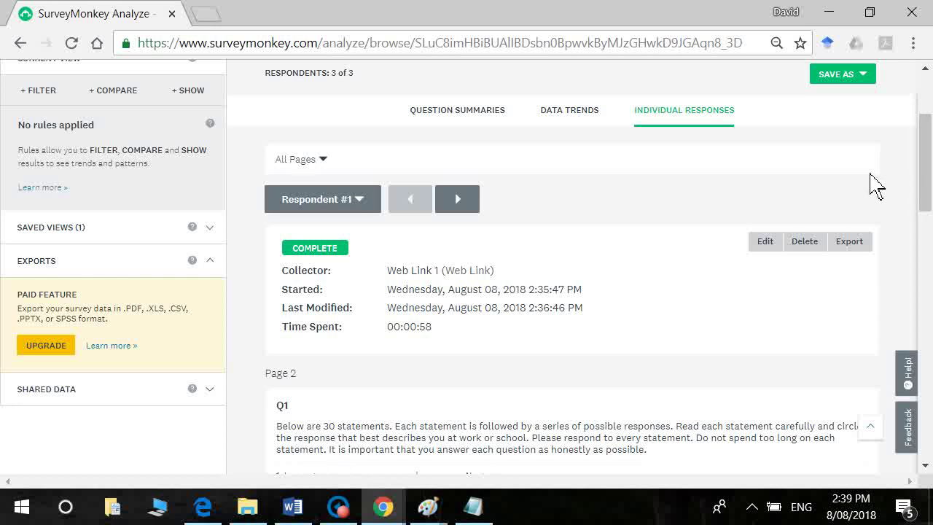
Step: Move on to Respondent #2's answers and open the Save As options
click(467, 200)
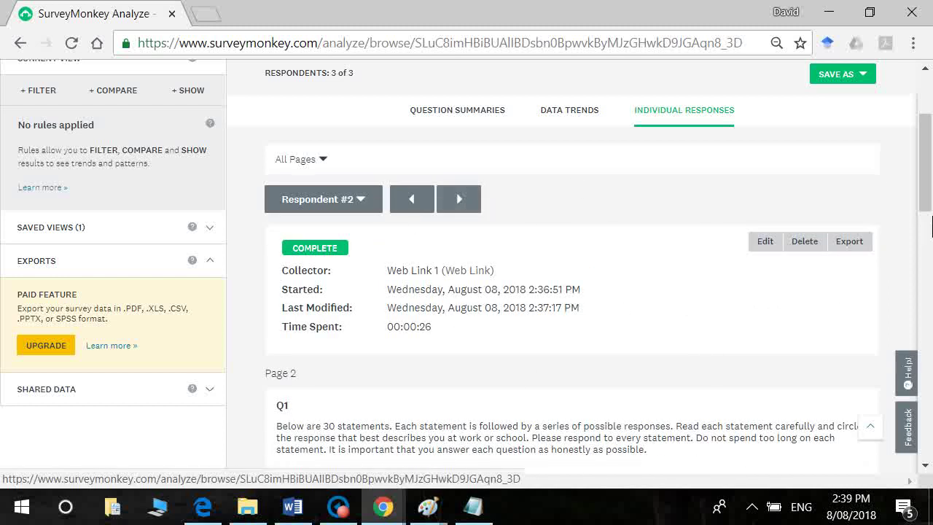
click(926, 357)
drag(931, 357, 930, 164)
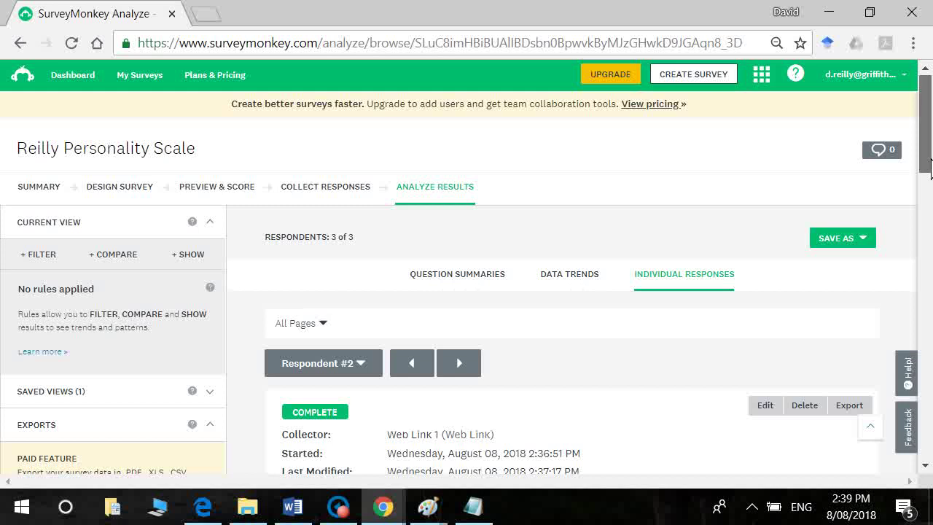
click(872, 241)
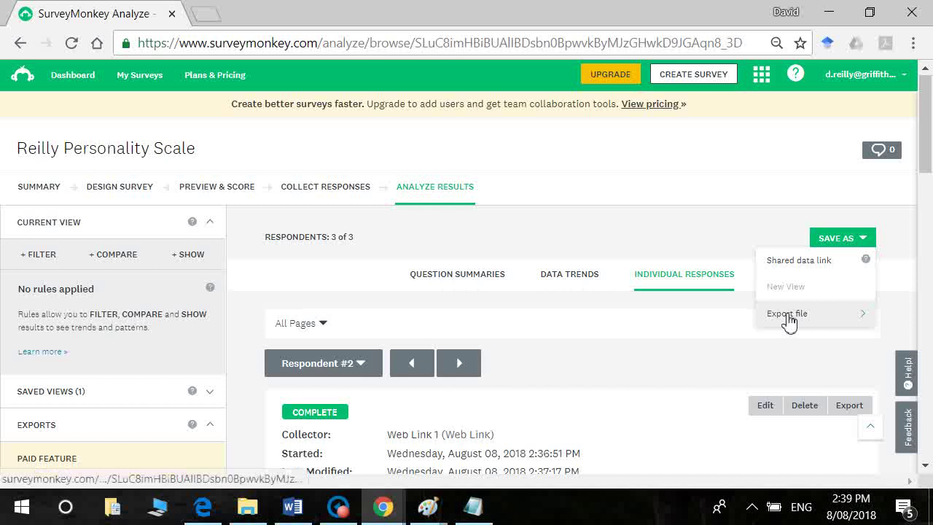
Step: Attempt to export all individual responses twice, then accept the paid-plan upgrade prompt
mouse_move(789, 321)
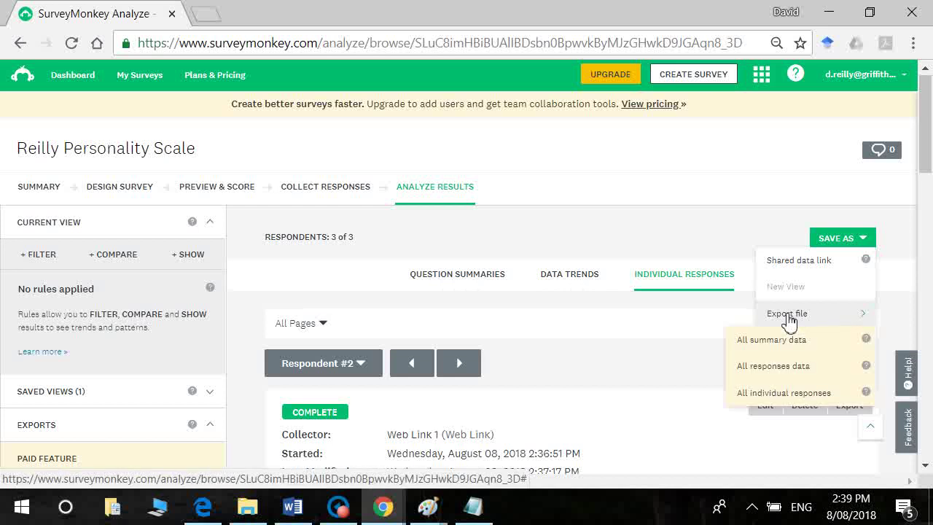
click(796, 394)
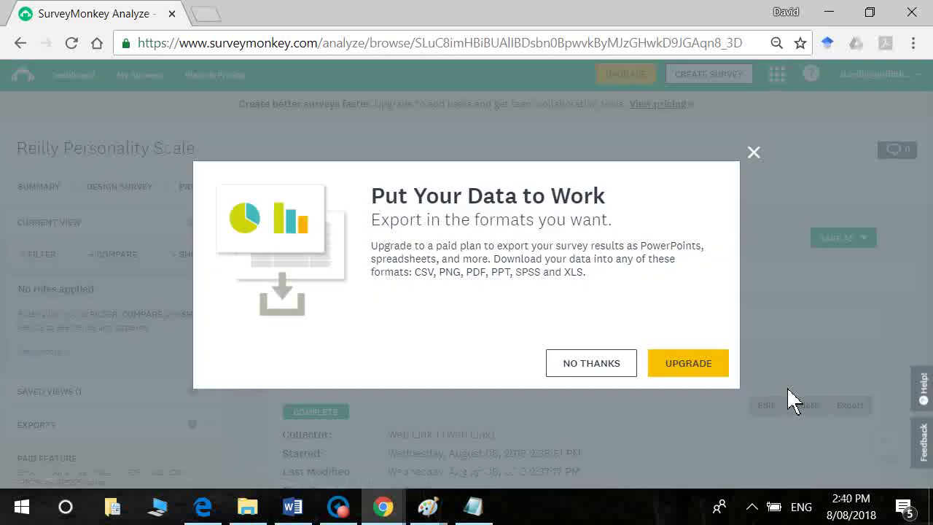
drag(743, 379, 5, 244)
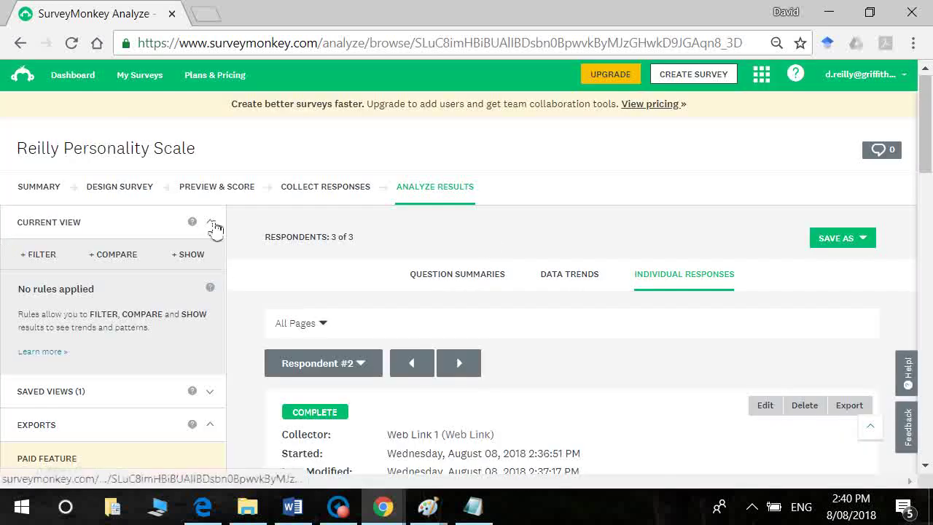
click(872, 242)
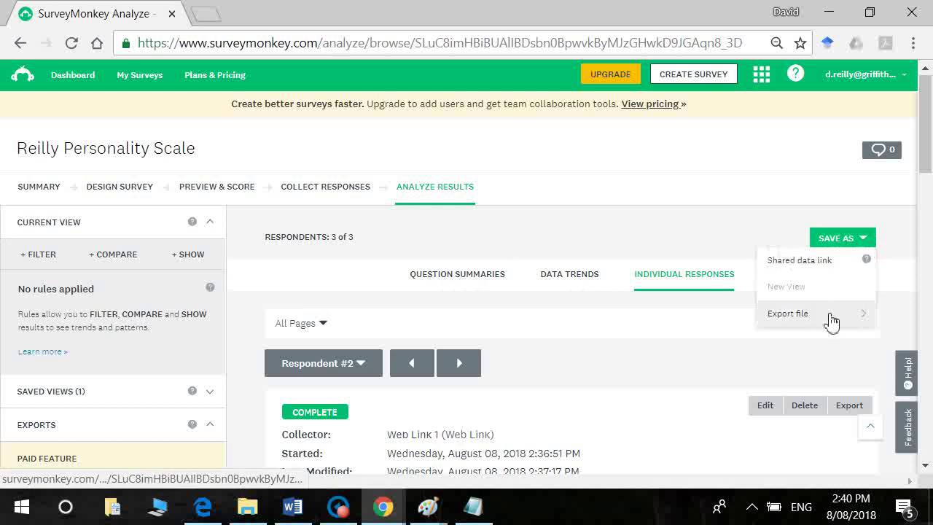
mouse_move(830, 319)
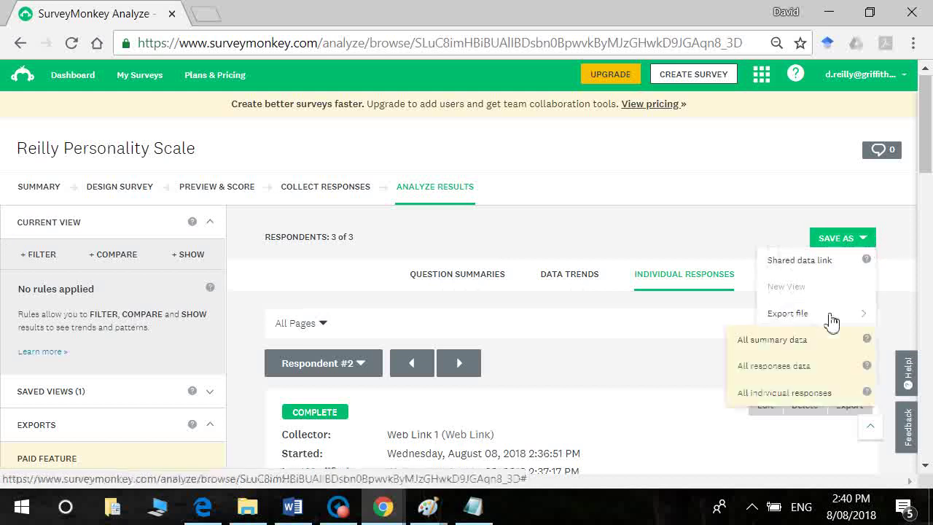
click(831, 393)
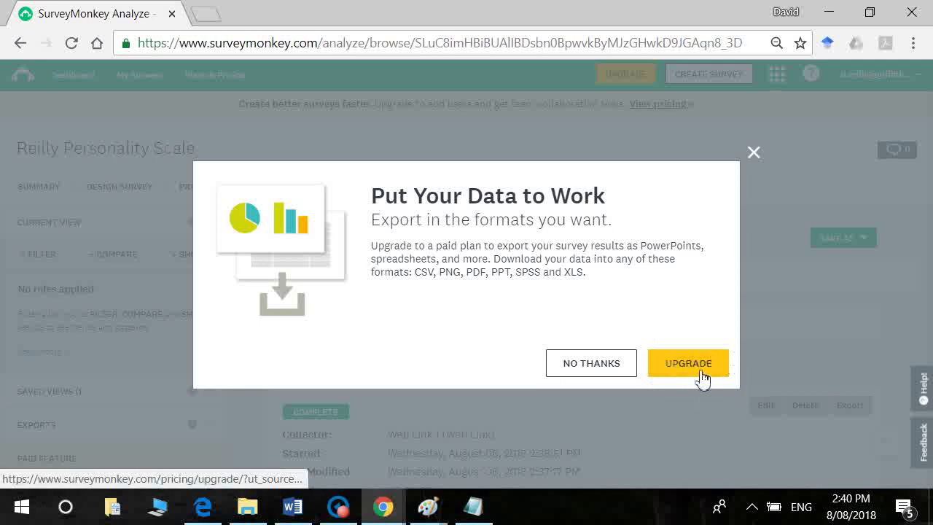
click(688, 363)
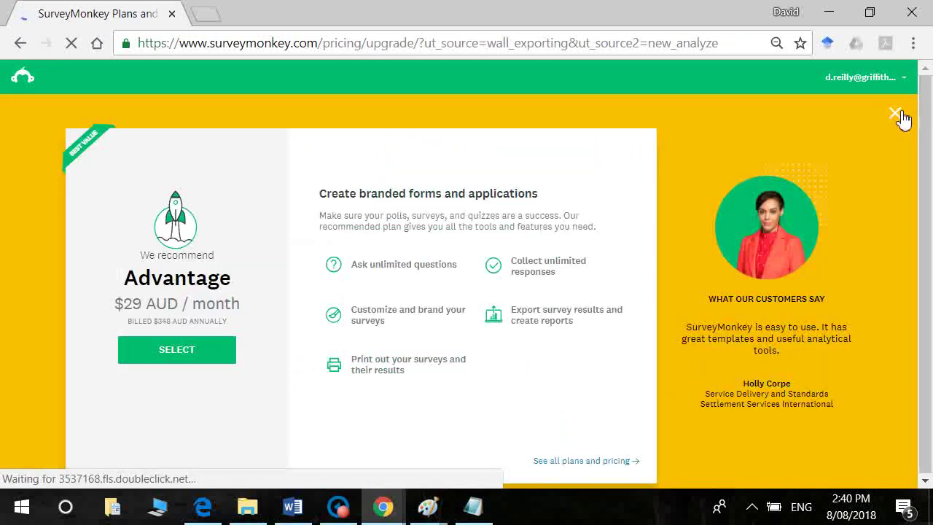
Step: Dismiss the plan recommendation and show Standard's monthly price of $33 AUD
click(899, 119)
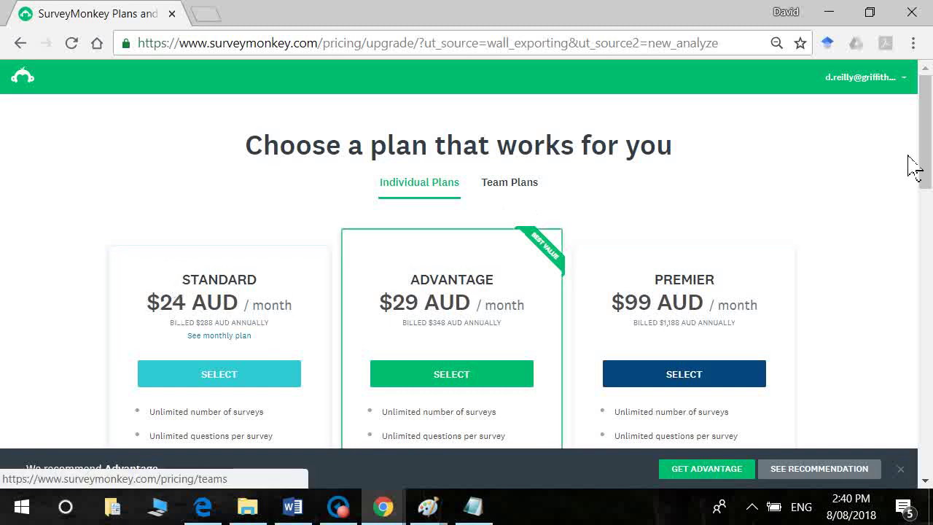
drag(926, 148, 926, 181)
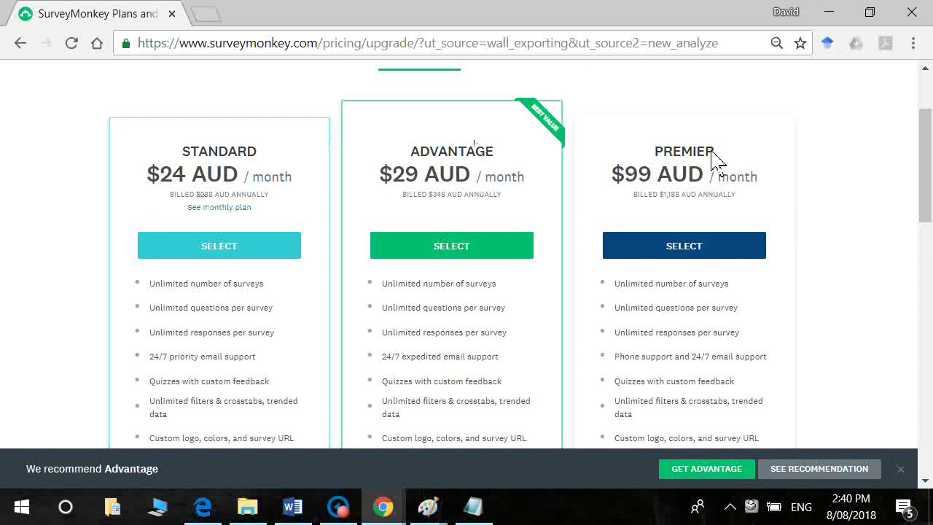
drag(834, 173, 924, 114)
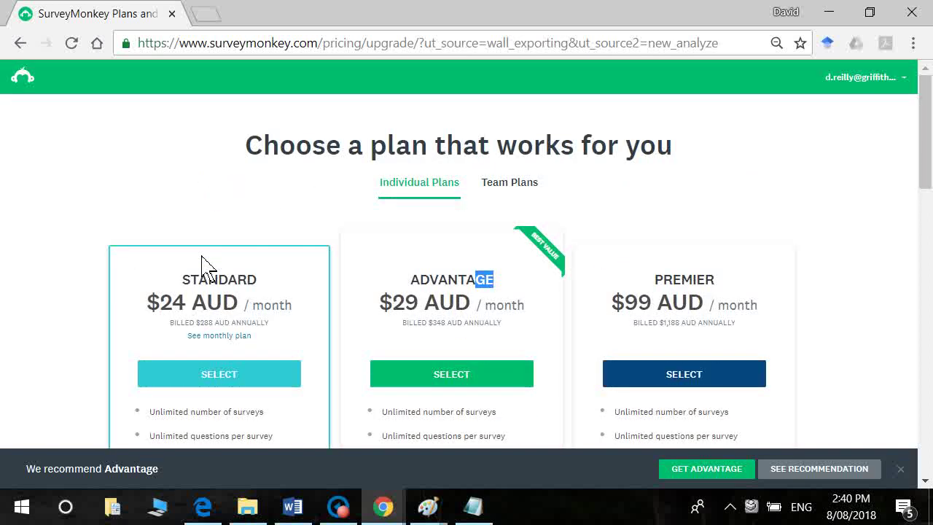
click(218, 339)
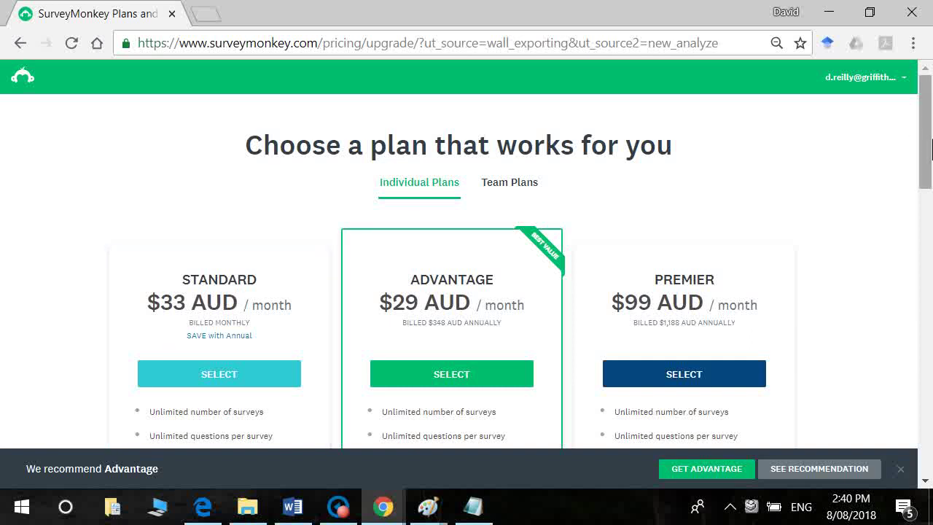
Step: Scroll to the Data exports (CSV, PDF, PPT, XLS) row and compare it across the plans
drag(931, 151, 930, 209)
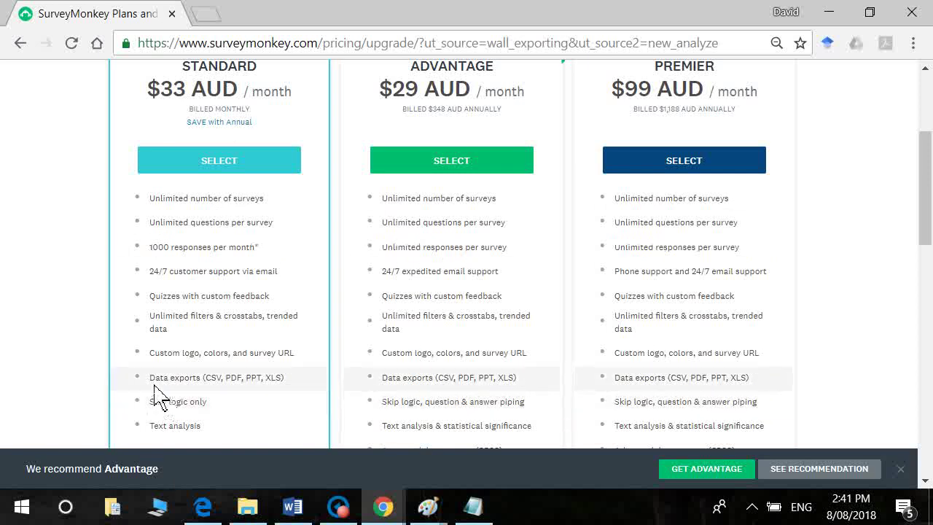
drag(151, 379, 292, 390)
click(291, 390)
mouse_move(228, 398)
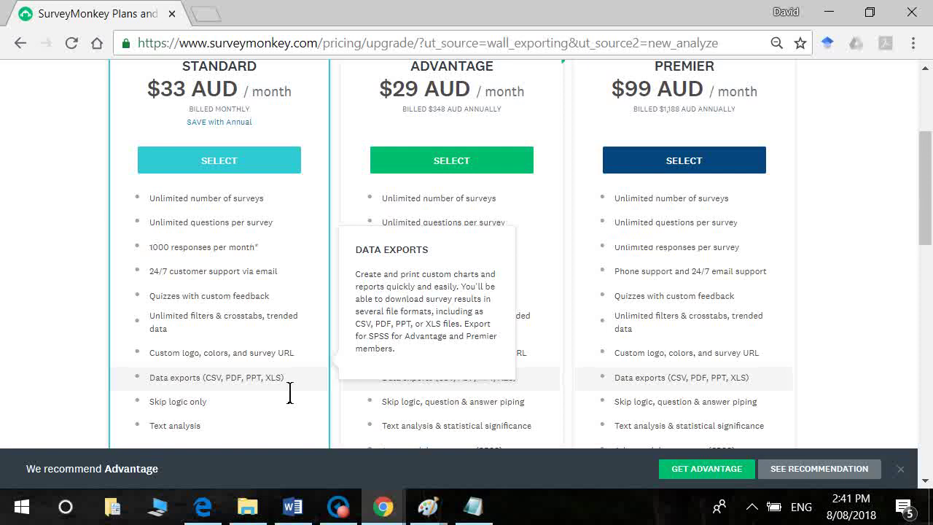
mouse_move(381, 511)
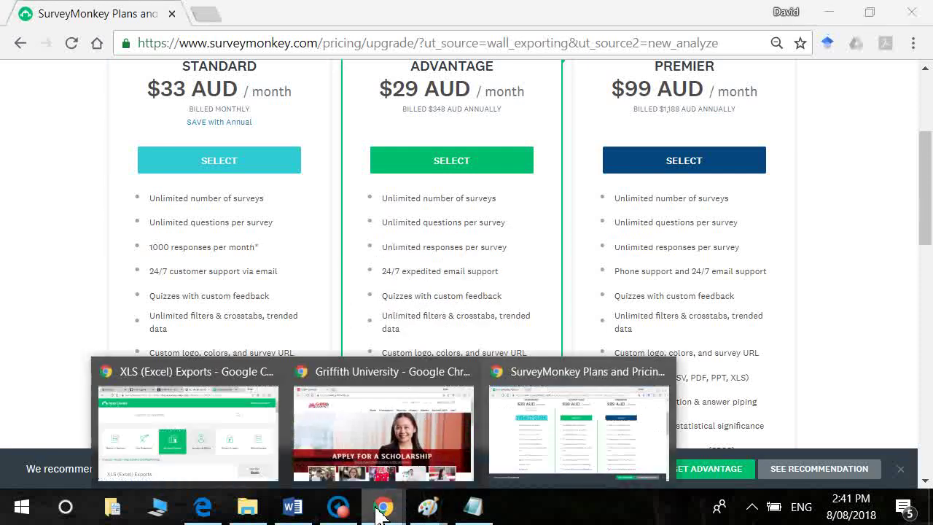
Step: Open the XLS (Excel) Exports help article and read its steps mentioning All Responses Data
click(233, 436)
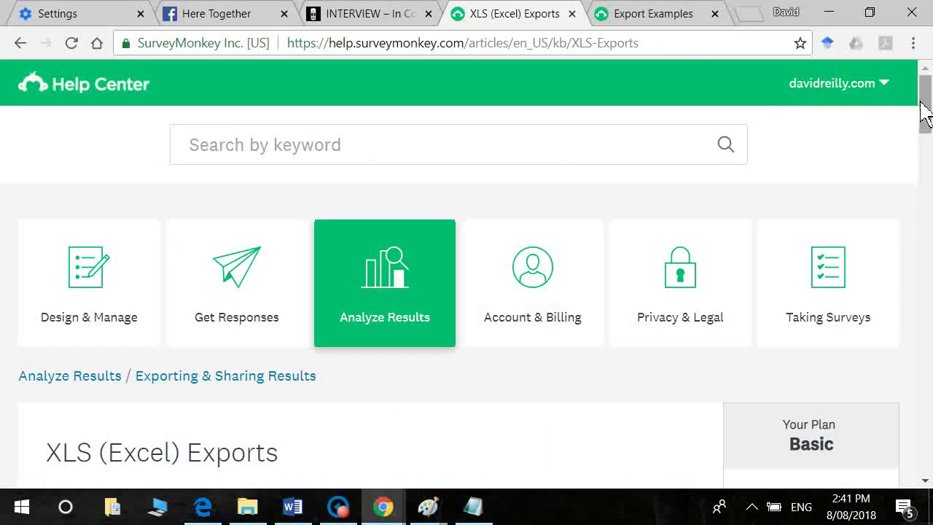
scroll(924, 113, down, 3)
drag(930, 115, 929, 146)
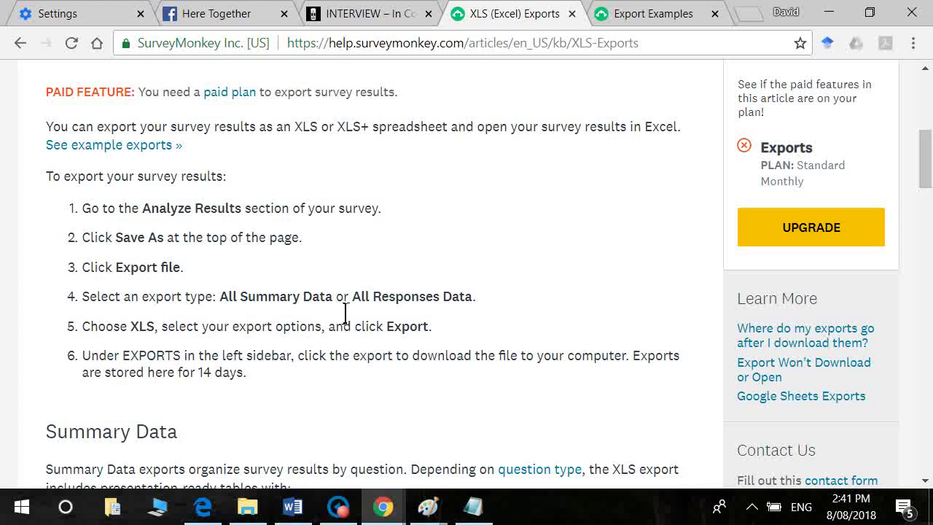
drag(352, 313, 474, 320)
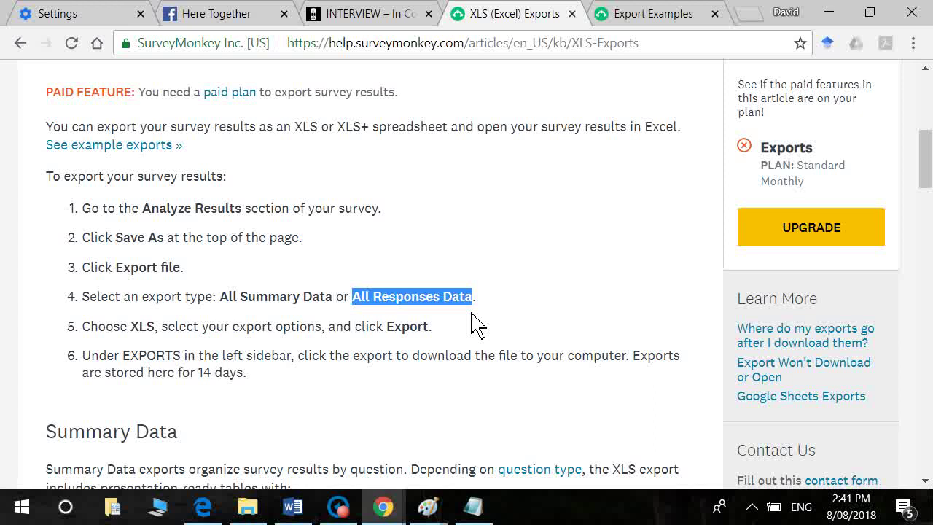
click(271, 368)
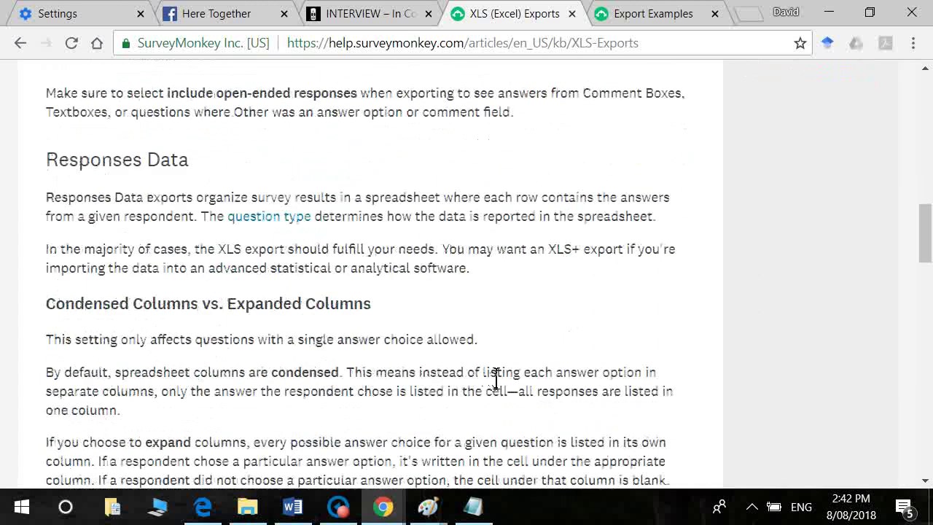
scroll(487, 376, down, 4)
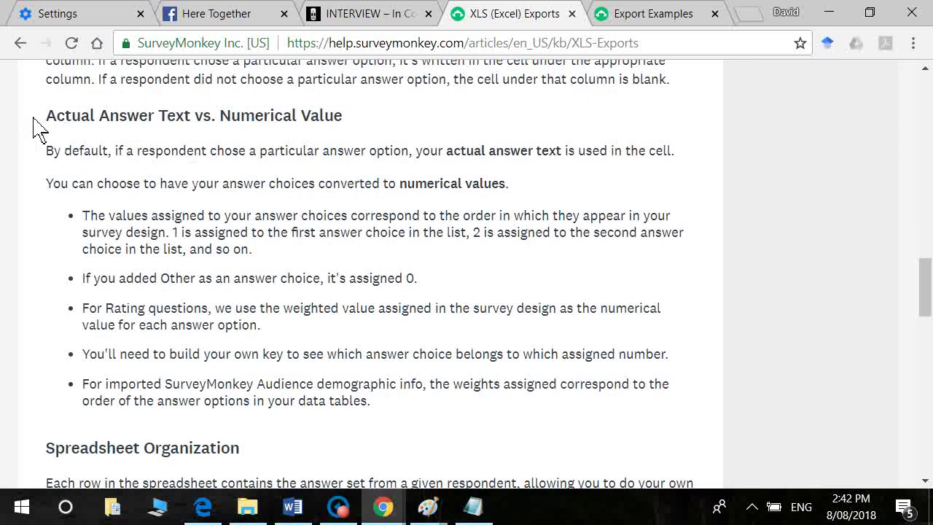
drag(46, 118, 357, 131)
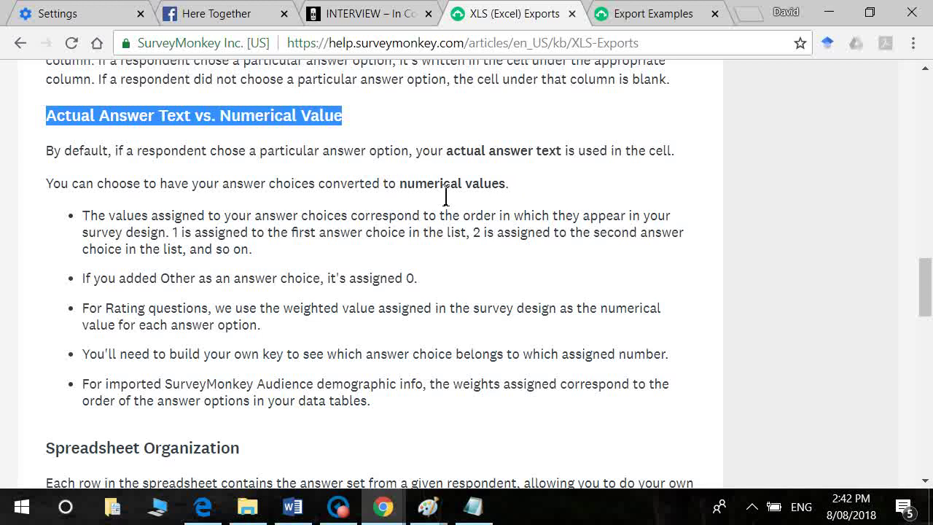
click(410, 377)
Step: Read through the Spreadsheet Organization table, then switch to the Export Examples article
scroll(412, 376, down, 3)
scroll(412, 376, down, 1)
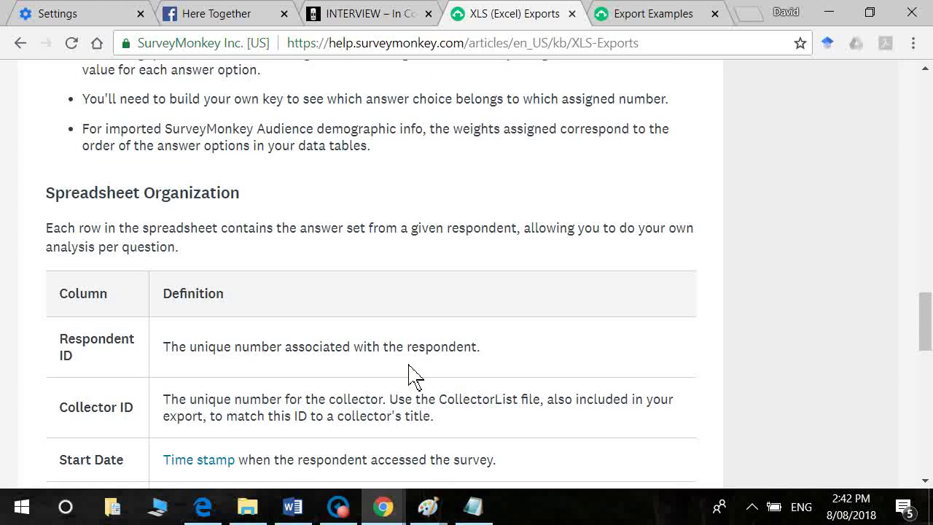
scroll(412, 376, down, 1)
scroll(412, 376, down, 1)
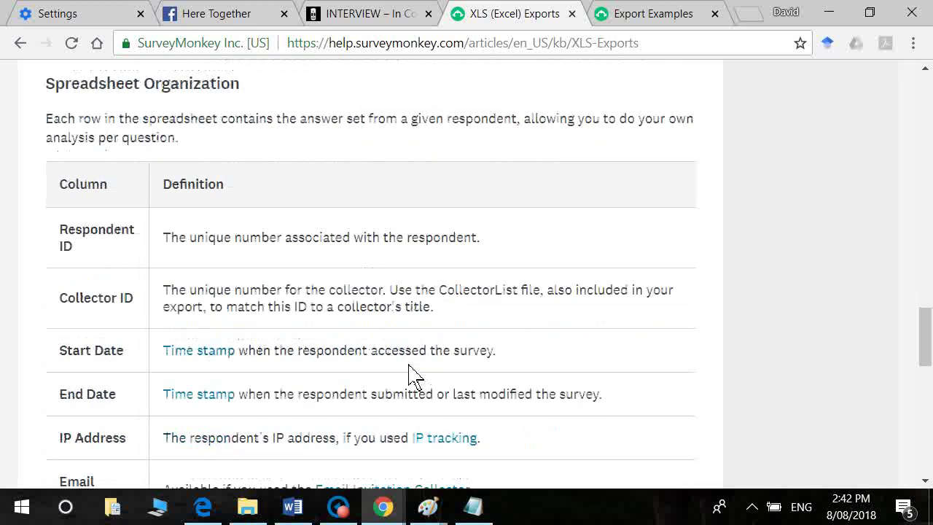
scroll(412, 376, down, 2)
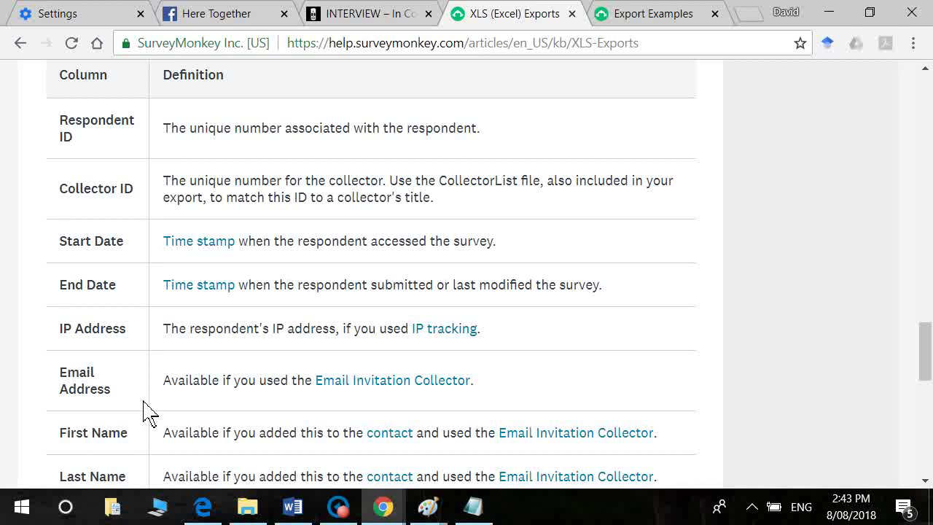
scroll(144, 413, down, 3)
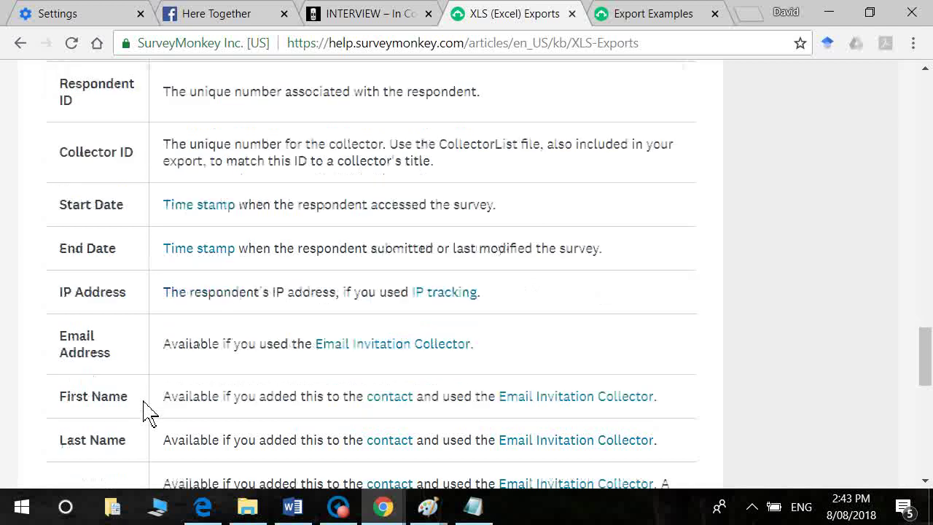
scroll(144, 414, down, 1)
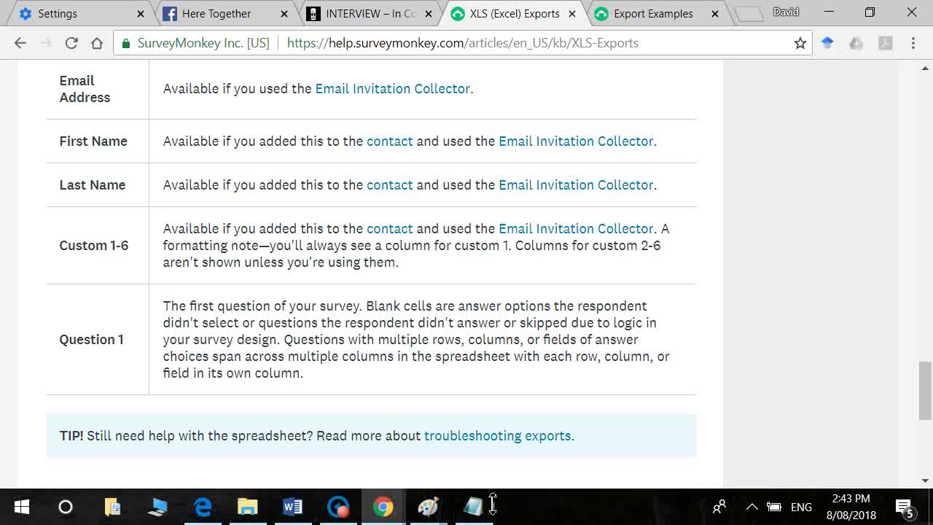
click(653, 13)
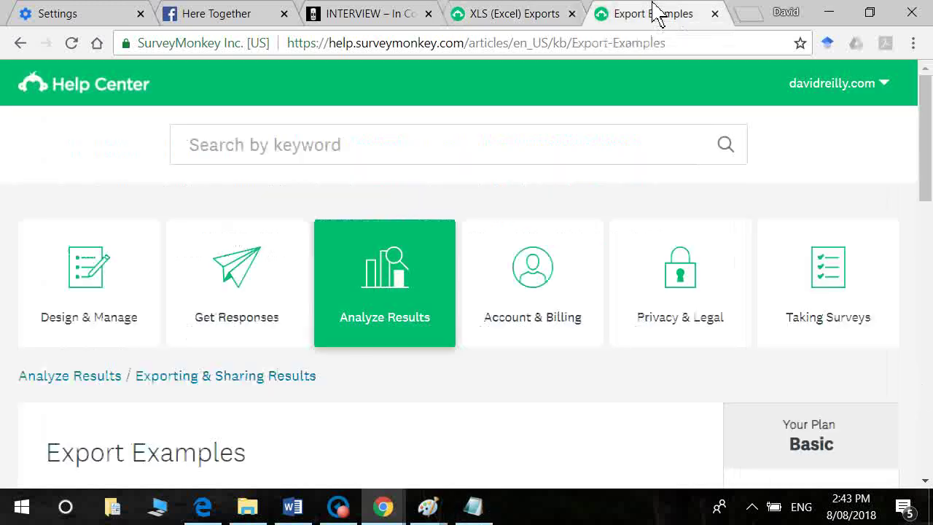
Step: Download the All Responses Data sample XLS and open all-responses-xls (1).xlsx in Excel
key(Down)
key(Down)
key(Down)
key(Down)
key(Down)
key(Down)
key(Down)
key(Down)
key(Down)
key(Down)
key(Down)
key(Down)
key(Down)
key(Down)
key(Down)
key(Down)
key(Down)
key(Down)
key(Down)
key(Down)
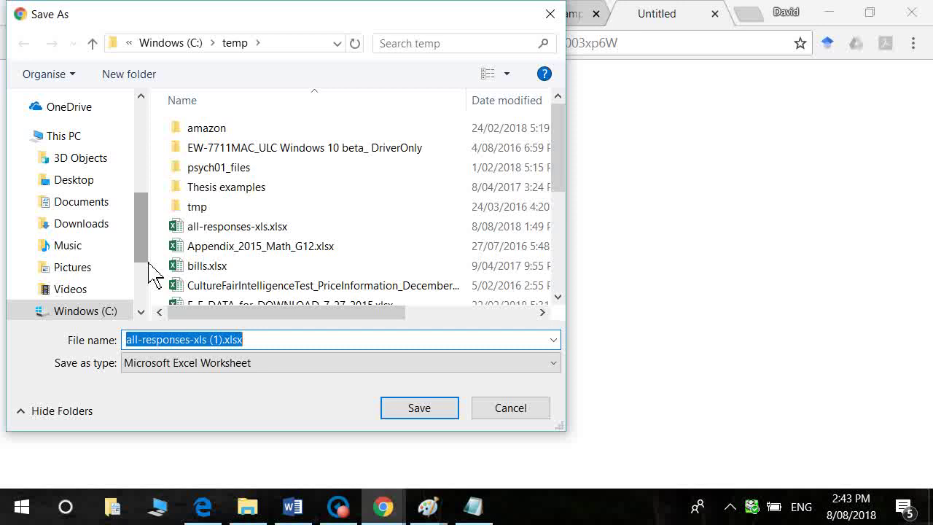
key(Return)
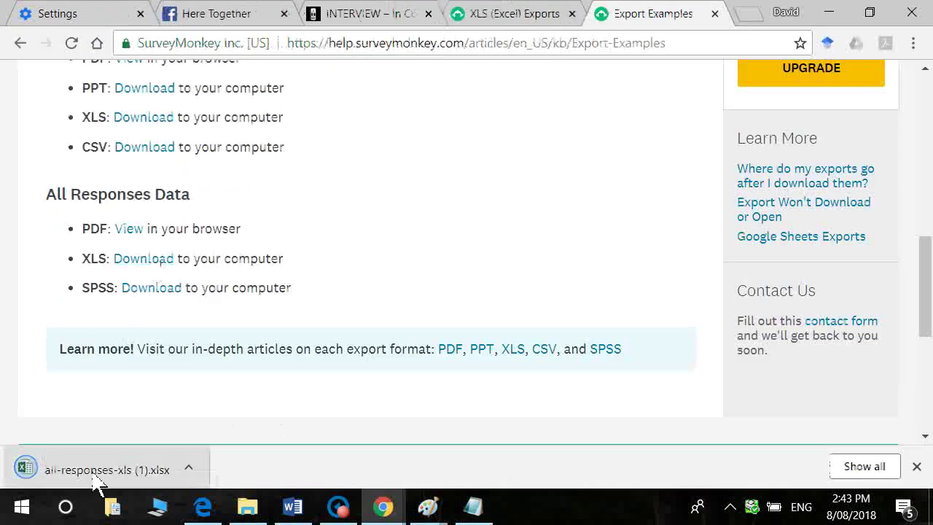
click(96, 474)
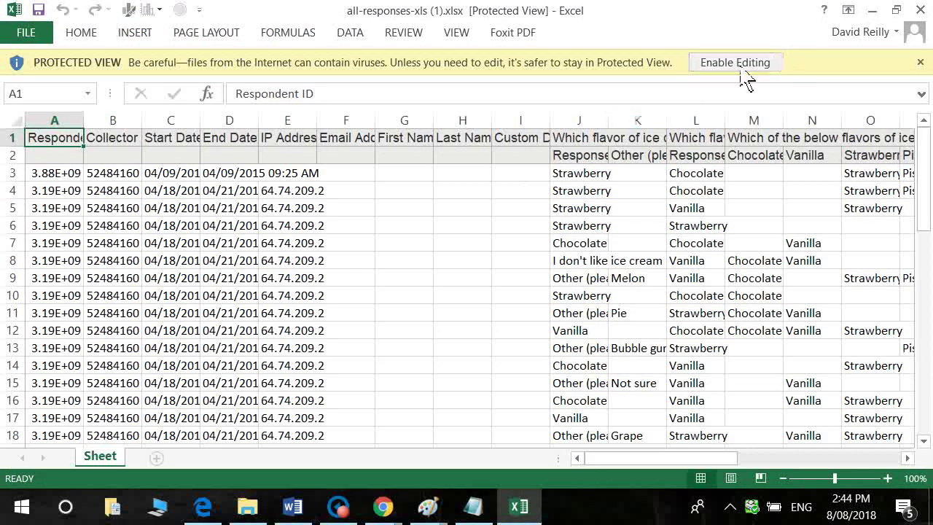
Step: Enable editing and delete the unneeded columns A through I
click(741, 72)
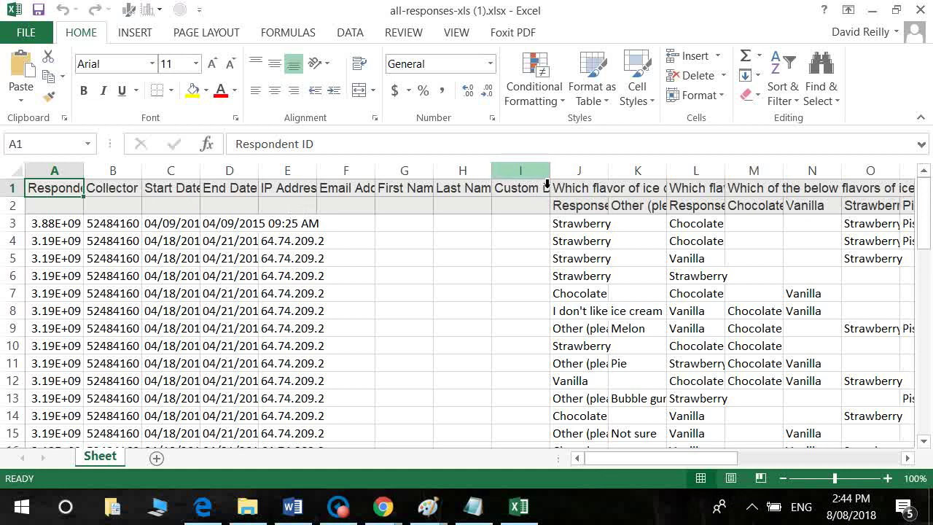
drag(541, 176, 4, 139)
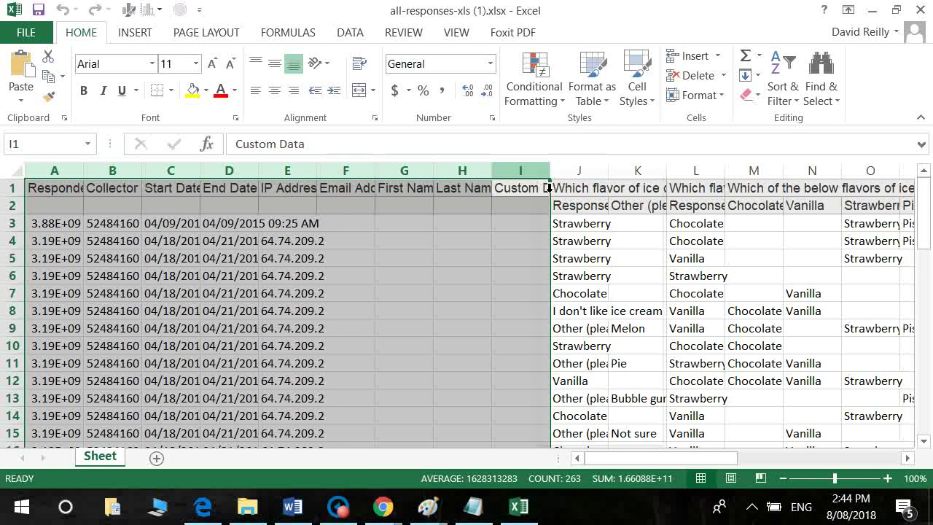
right_click(549, 188)
click(581, 321)
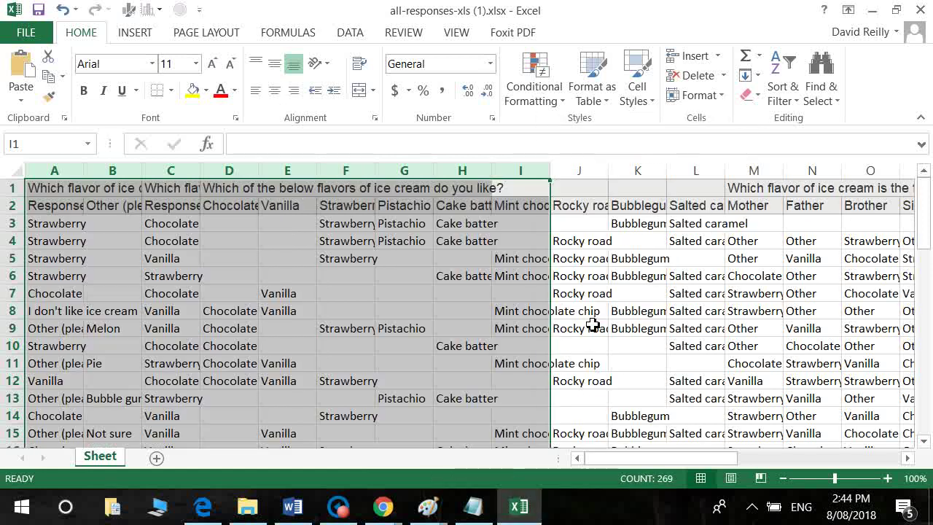
click(256, 266)
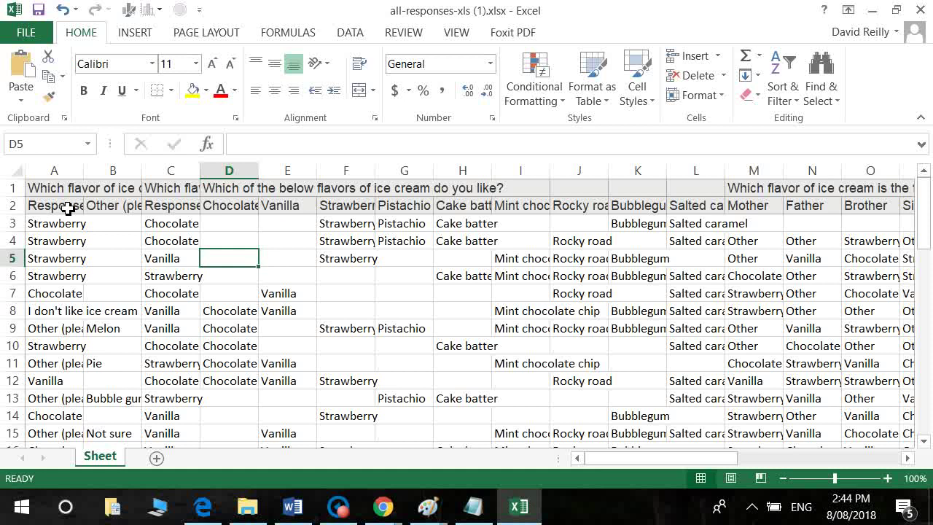
click(41, 194)
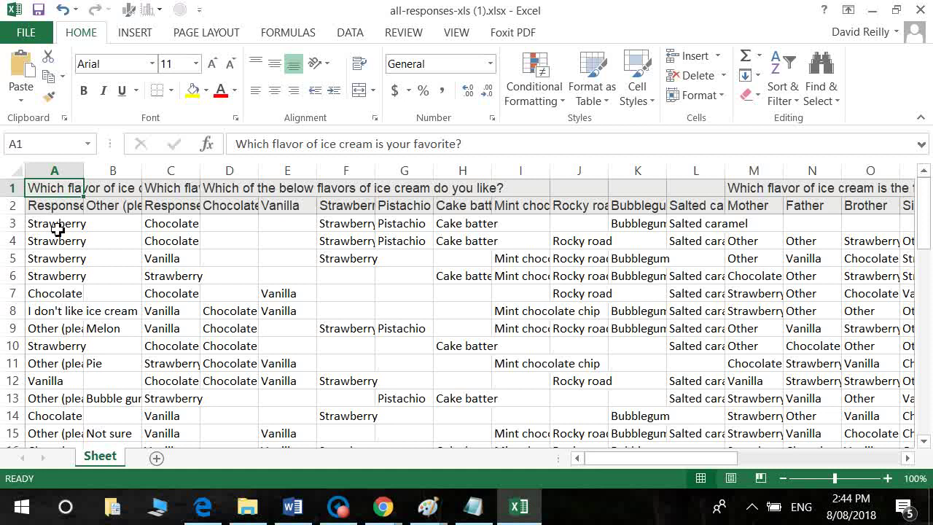
Step: Recode cells A3 to A8 as 1, 1, 1, 1, 2, 3
click(57, 229)
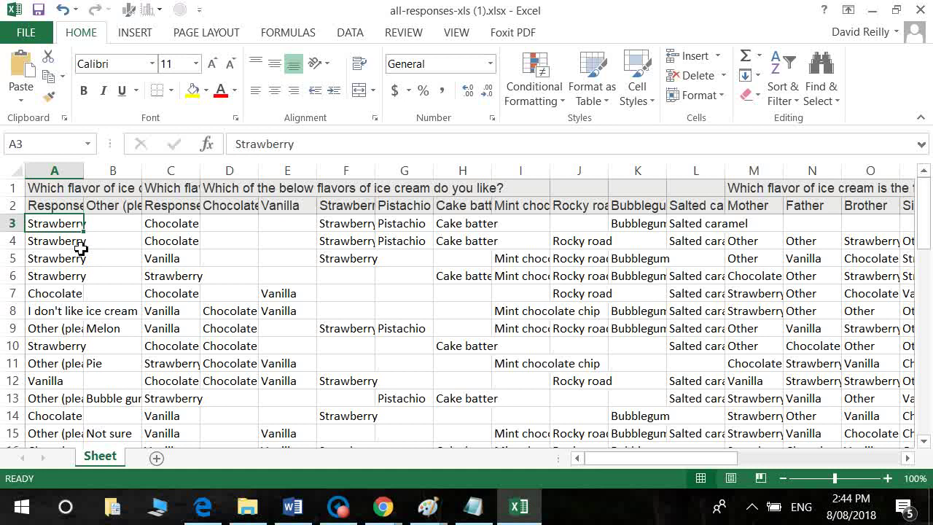
text(1)
key(Return)
text(1)
key(Return)
text(1)
key(Return)
text(1)
key(Return)
text(2)
key(Return)
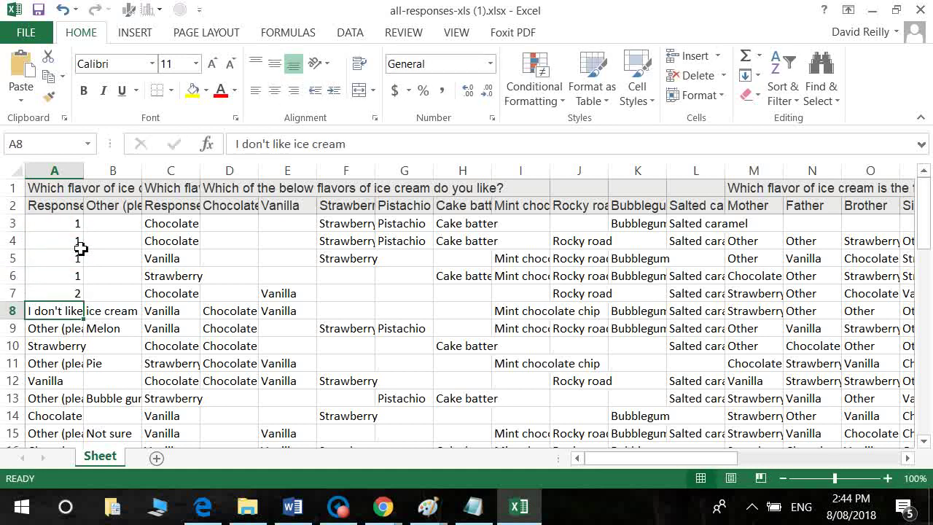
text(3)
key(Return)
key(Up)
key(Up)
key(Up)
key(Up)
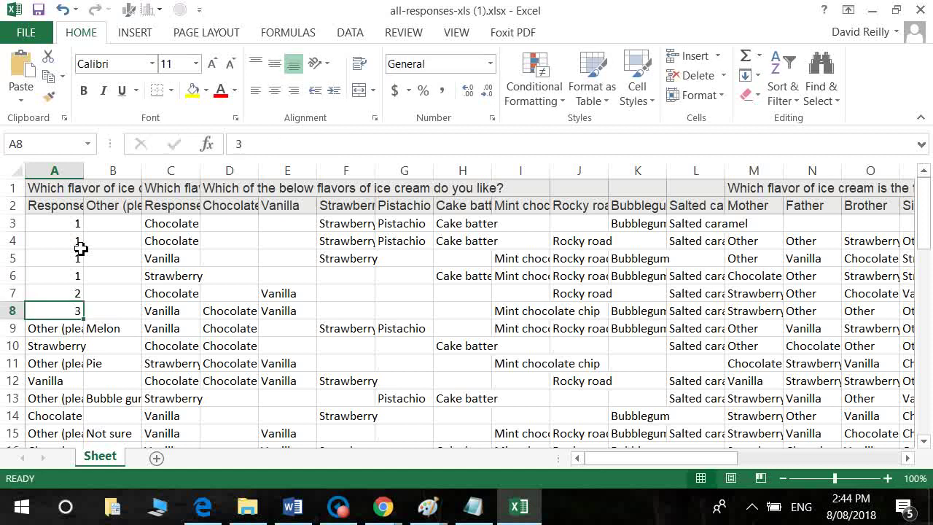
key(Up)
key(Up)
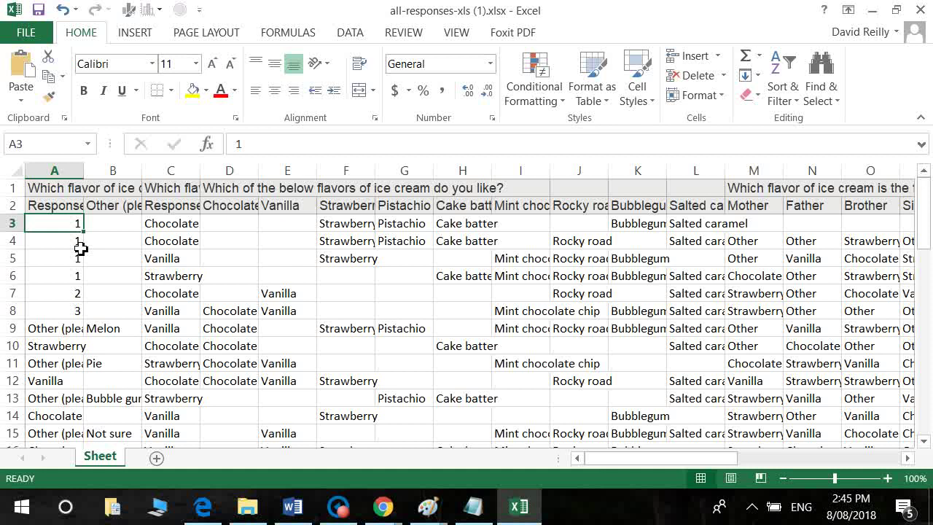
Step: Delete the question text in row 1 so the headers move up
click(17, 188)
right_click(22, 188)
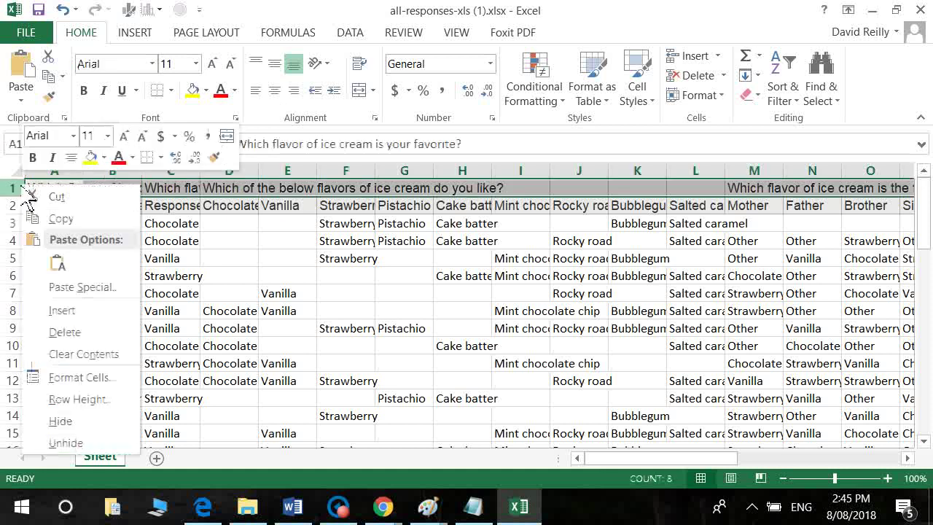
click(64, 332)
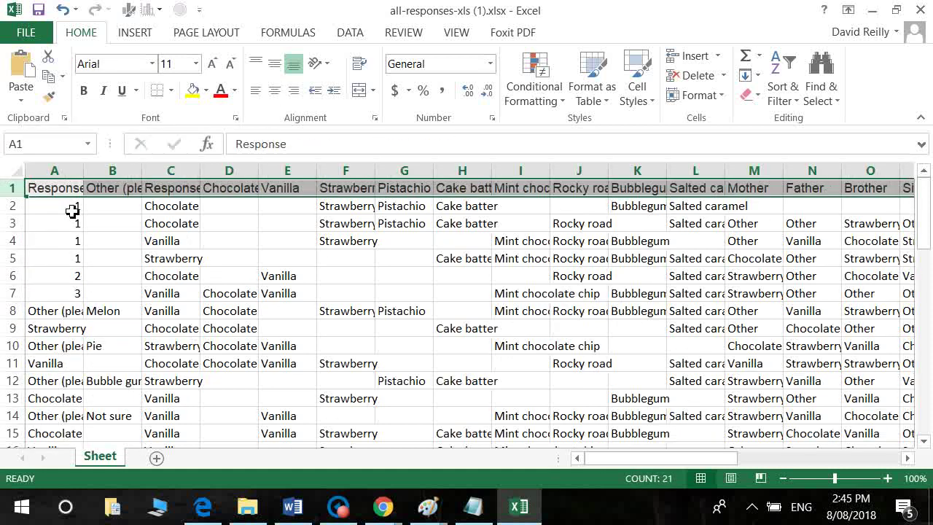
Step: Widen columns A to D so headers like Other (please specify) and Chocolate show fully
double_click(94, 178)
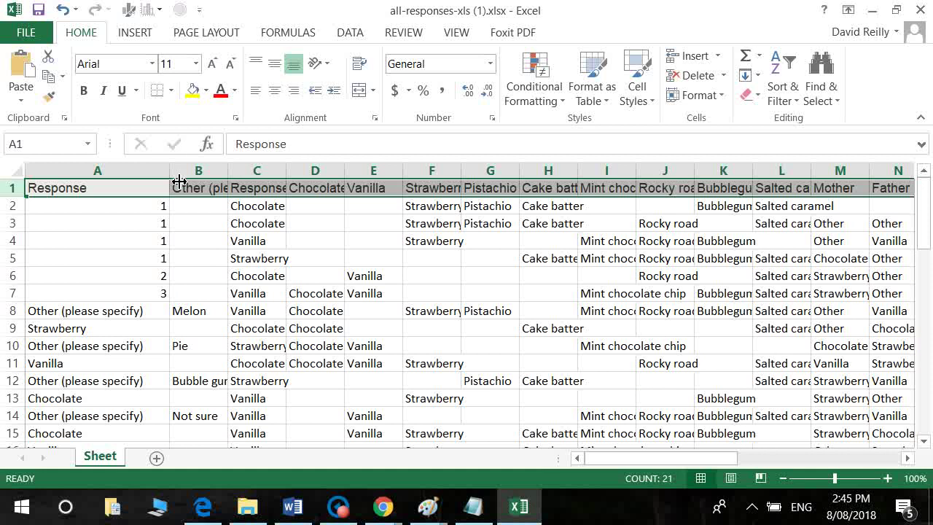
drag(228, 178, 372, 178)
drag(436, 180, 525, 190)
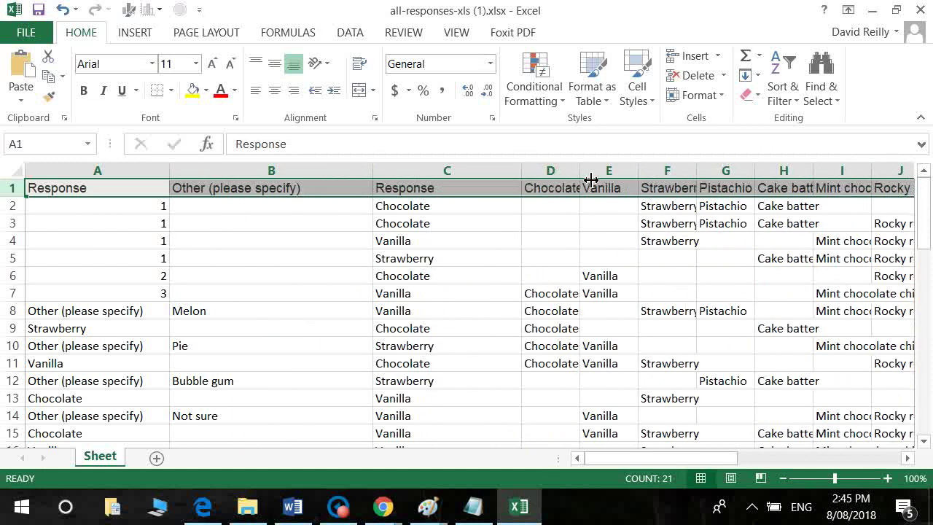
drag(581, 180, 648, 182)
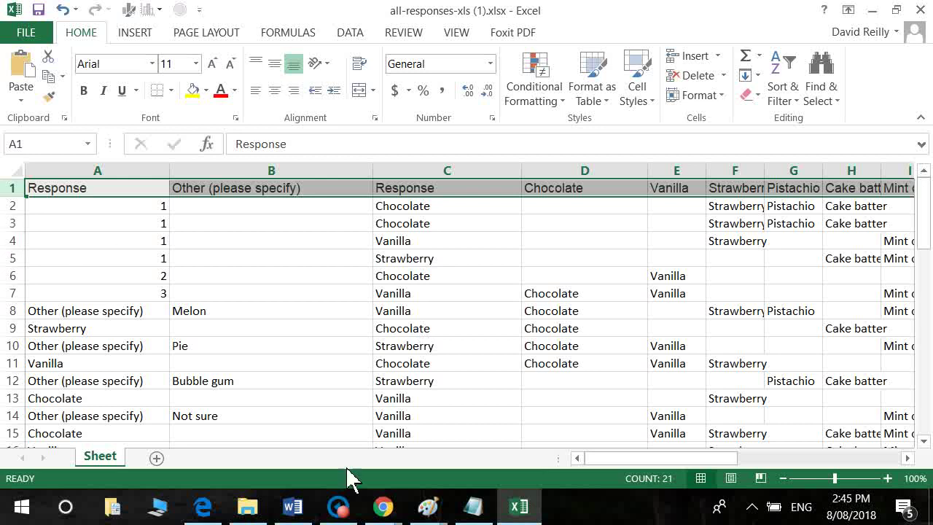
Step: Switch from Excel to the browser's Export Examples help article and scroll to its top
click(383, 507)
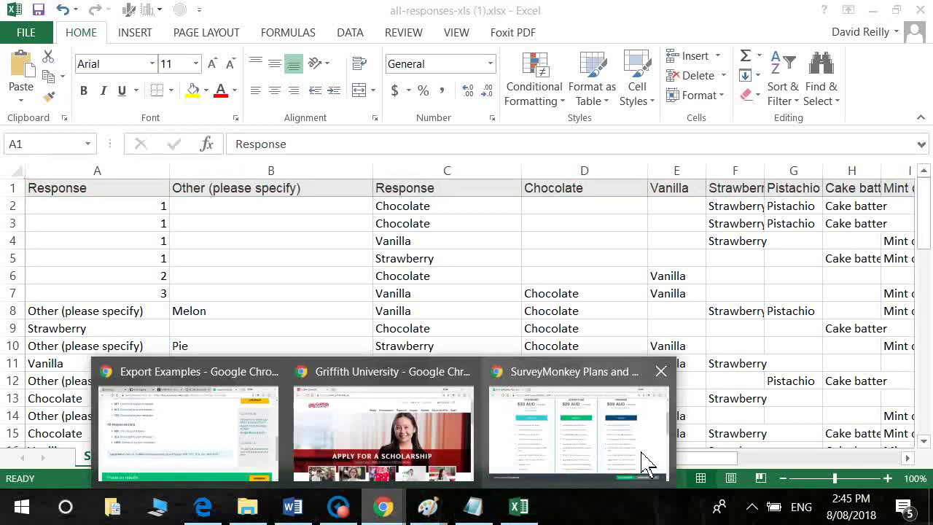
mouse_move(630, 466)
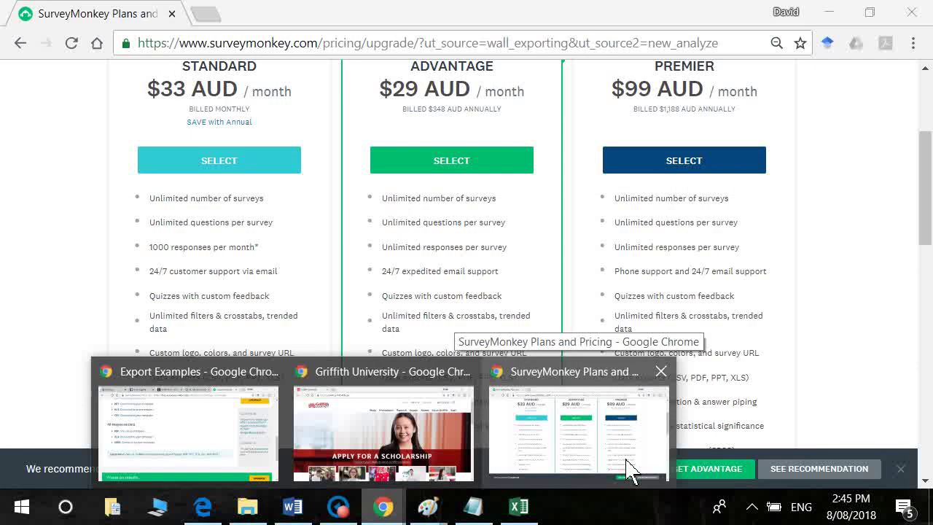
mouse_move(262, 467)
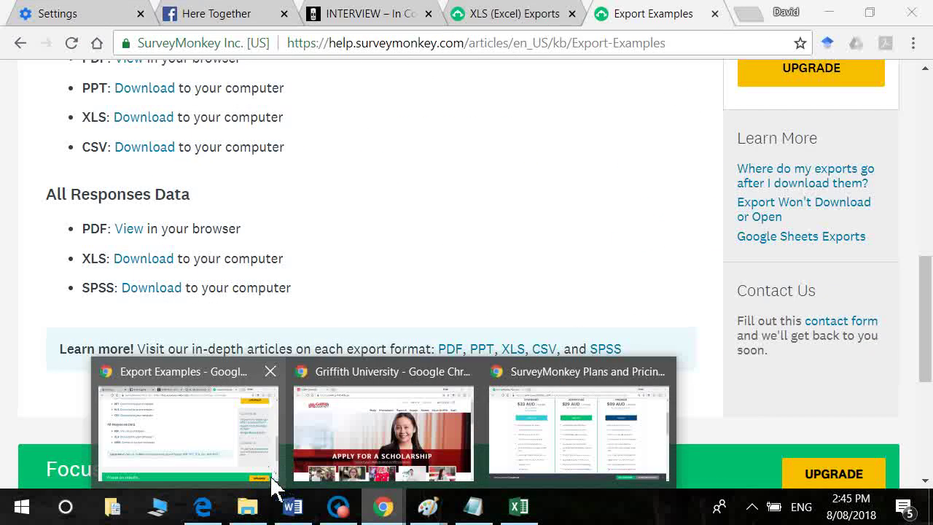
click(237, 456)
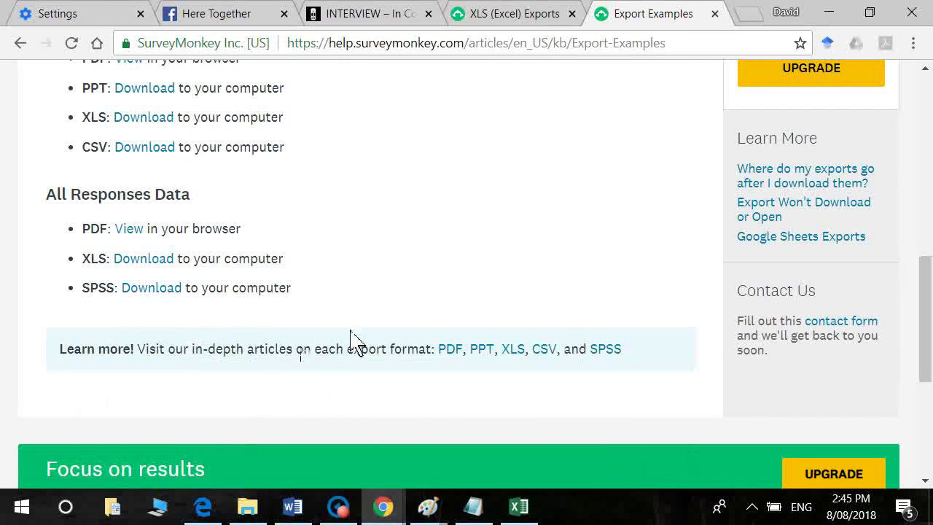
scroll(348, 328, up, 5)
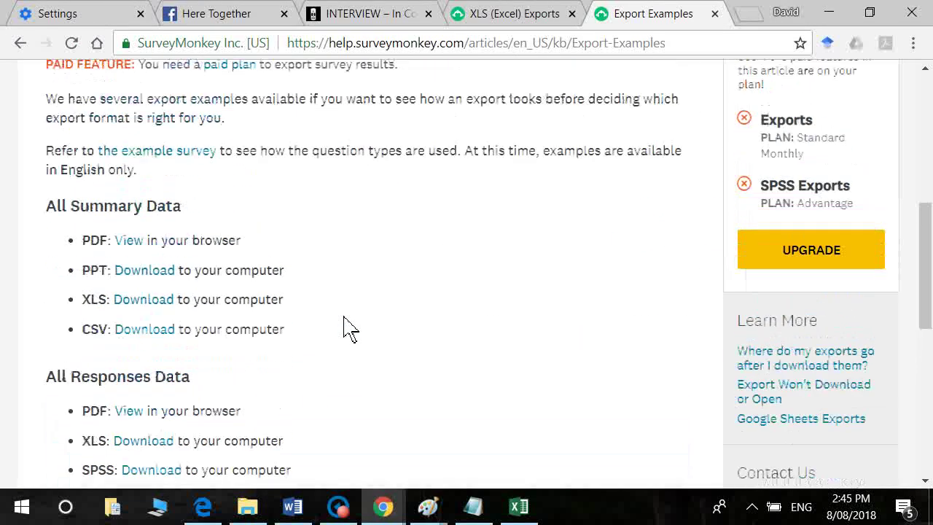
scroll(348, 328, up, 2)
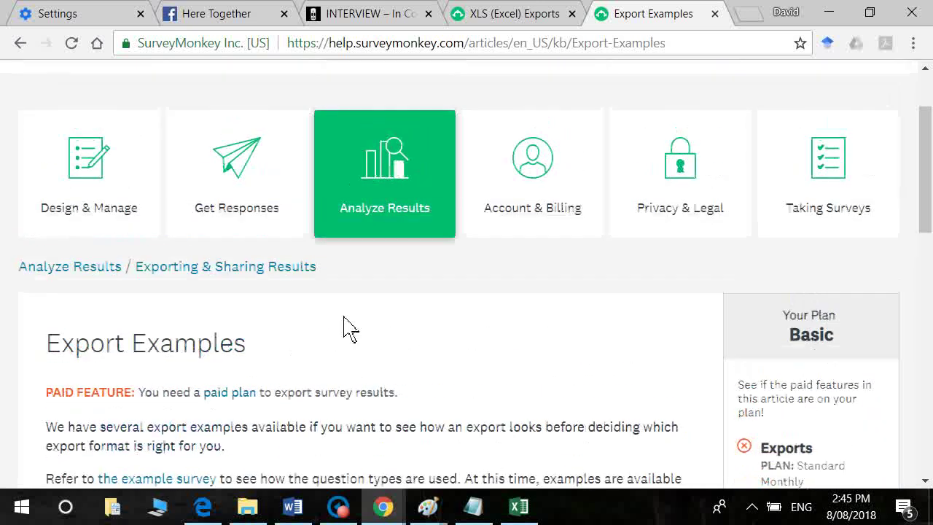